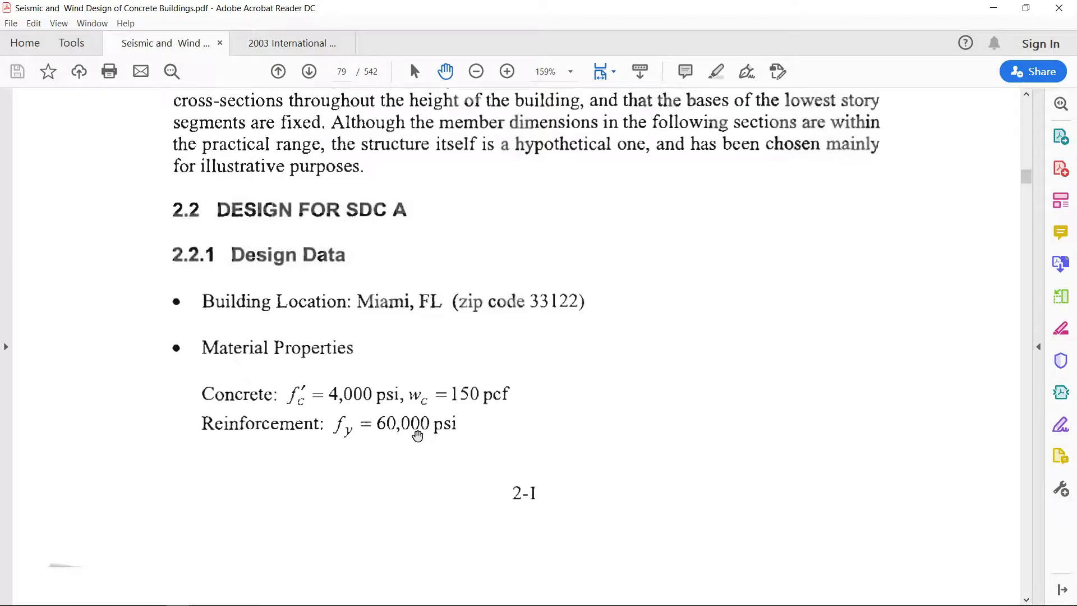
Examine the example building's typical plan, elevation and service loads in the concrete building design PDF
{"action": "scroll", "coordinate": [436, 420], "scroll_direction": "down", "scroll_amount": 6}
{"action": "scroll", "coordinate": [437, 420], "scroll_direction": "down", "scroll_amount": 15}
{"action": "scroll", "coordinate": [437, 420], "scroll_direction": "down", "scroll_amount": 2}
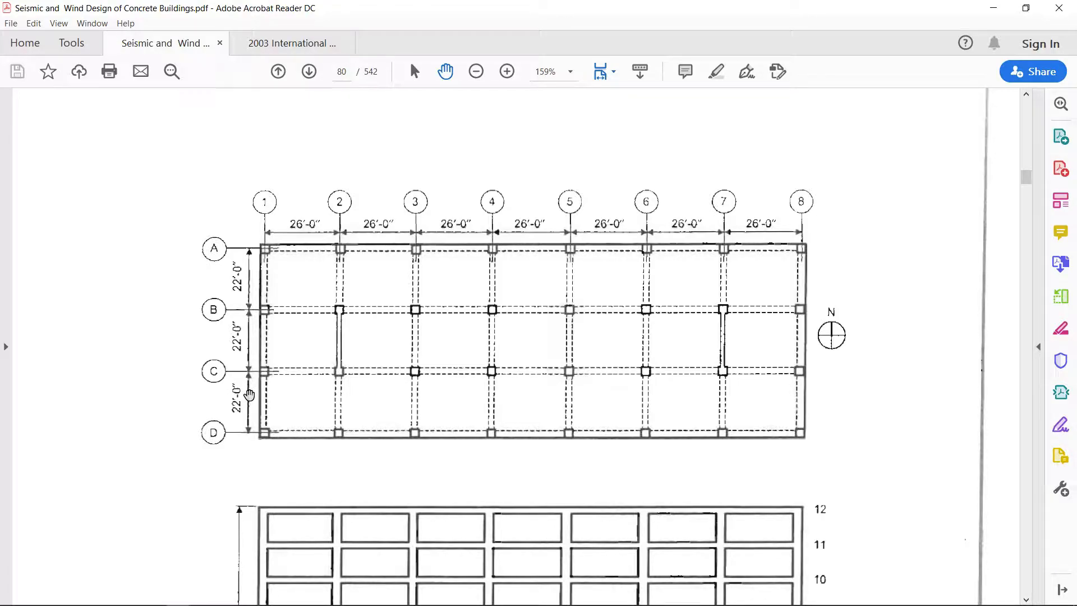
{"action": "scroll", "coordinate": [344, 369], "scroll_direction": "down", "scroll_amount": 3}
{"action": "scroll", "coordinate": [344, 368], "scroll_direction": "down", "scroll_amount": 4}
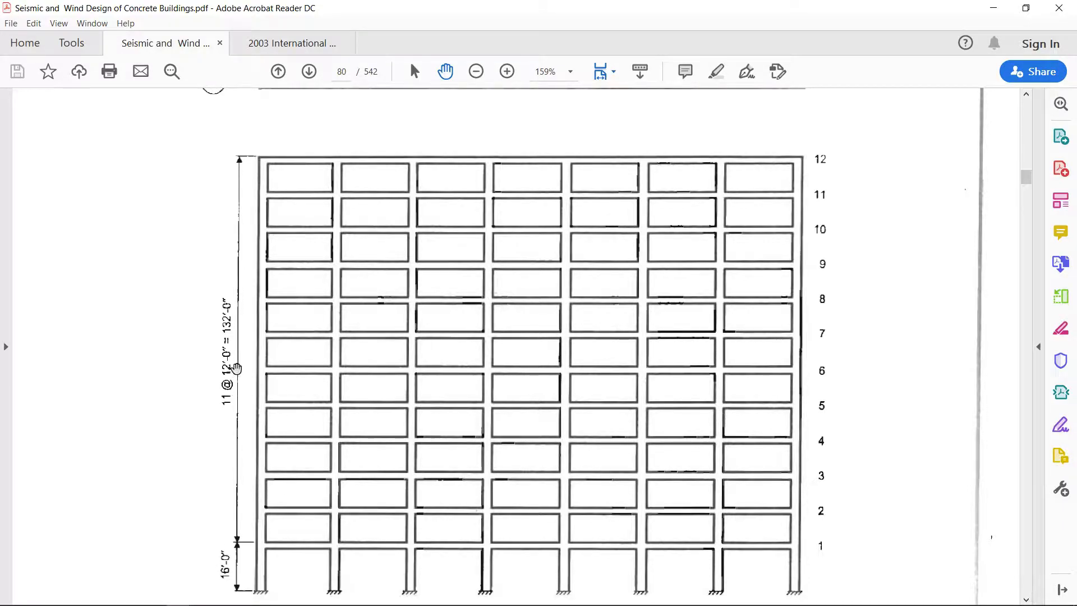
{"action": "scroll", "coordinate": [235, 357], "scroll_direction": "down", "scroll_amount": 3}
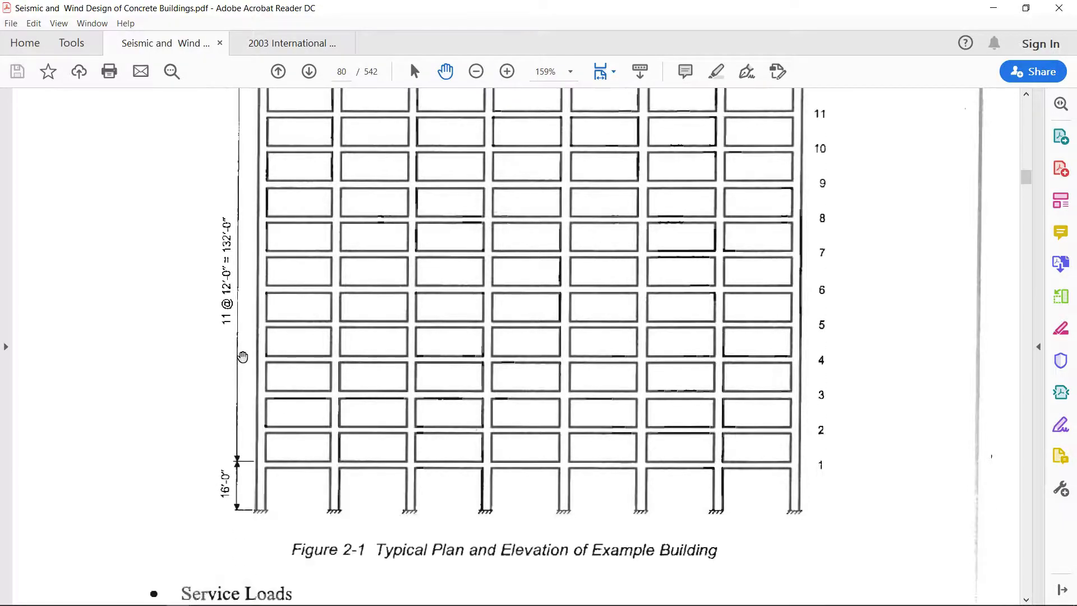
{"action": "scroll", "coordinate": [243, 357], "scroll_direction": "down", "scroll_amount": 5}
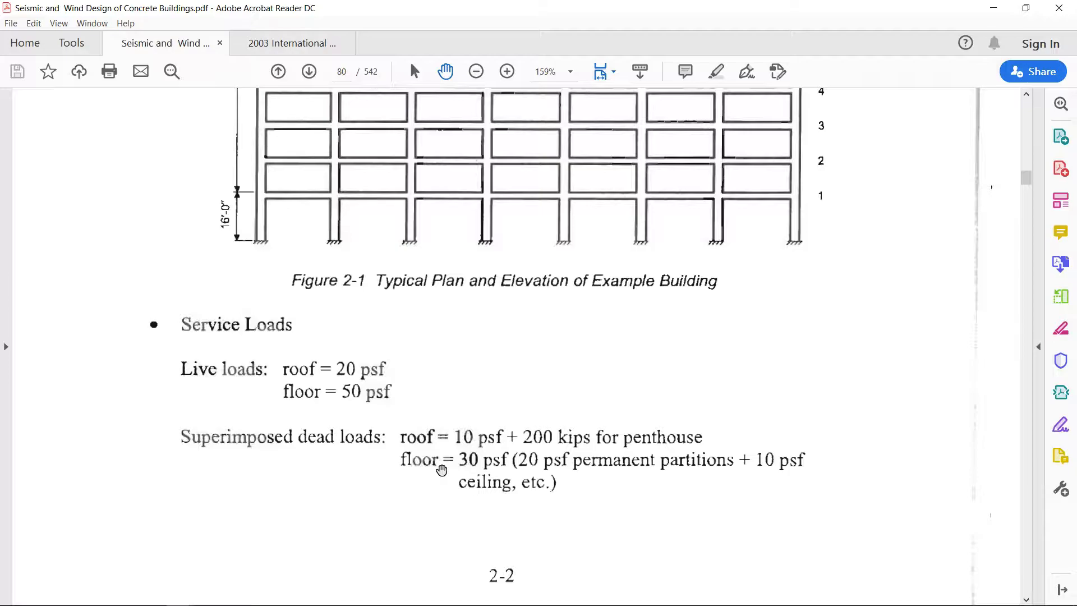
Review the seismic design data, wind design data and member dimensions on the following page
{"action": "scroll", "coordinate": [441, 470], "scroll_direction": "down", "scroll_amount": 8}
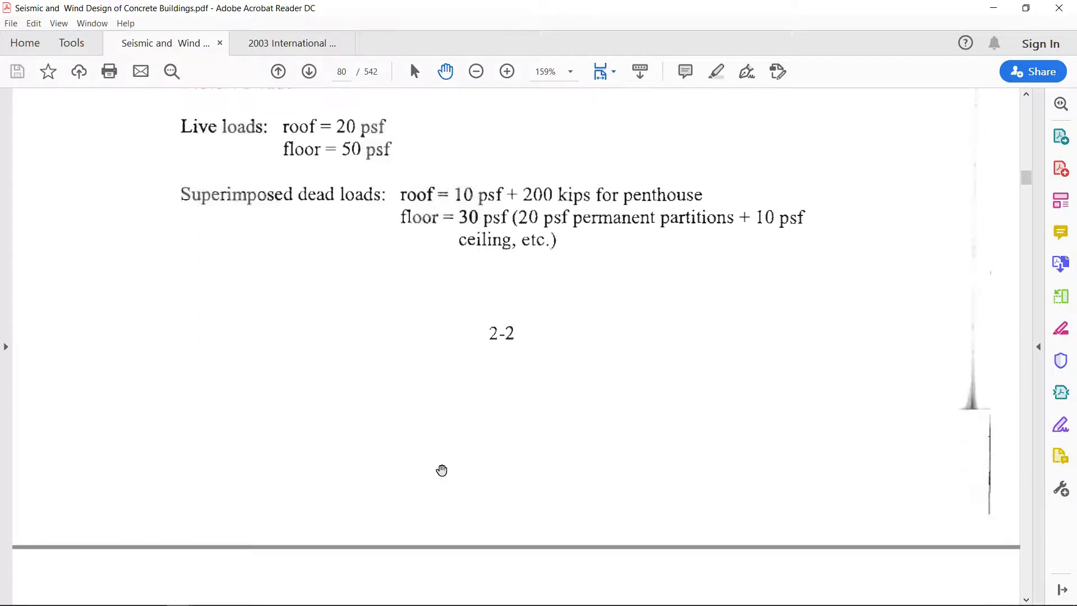
{"action": "scroll", "coordinate": [441, 470], "scroll_direction": "down", "scroll_amount": 5}
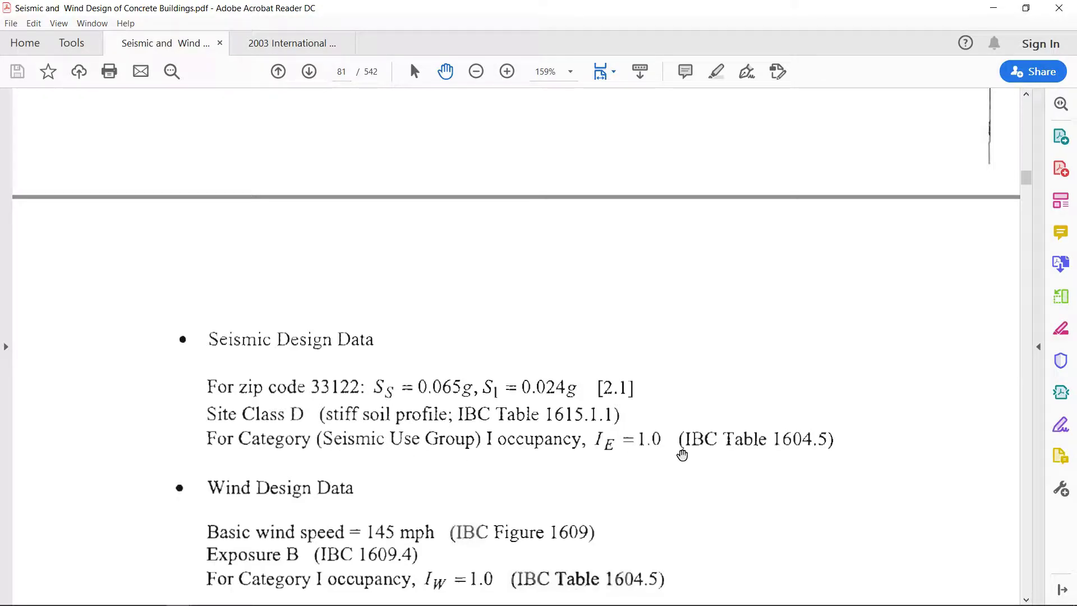
{"action": "scroll", "coordinate": [490, 432], "scroll_direction": "down", "scroll_amount": 3}
{"action": "scroll", "coordinate": [490, 433], "scroll_direction": "down", "scroll_amount": 1}
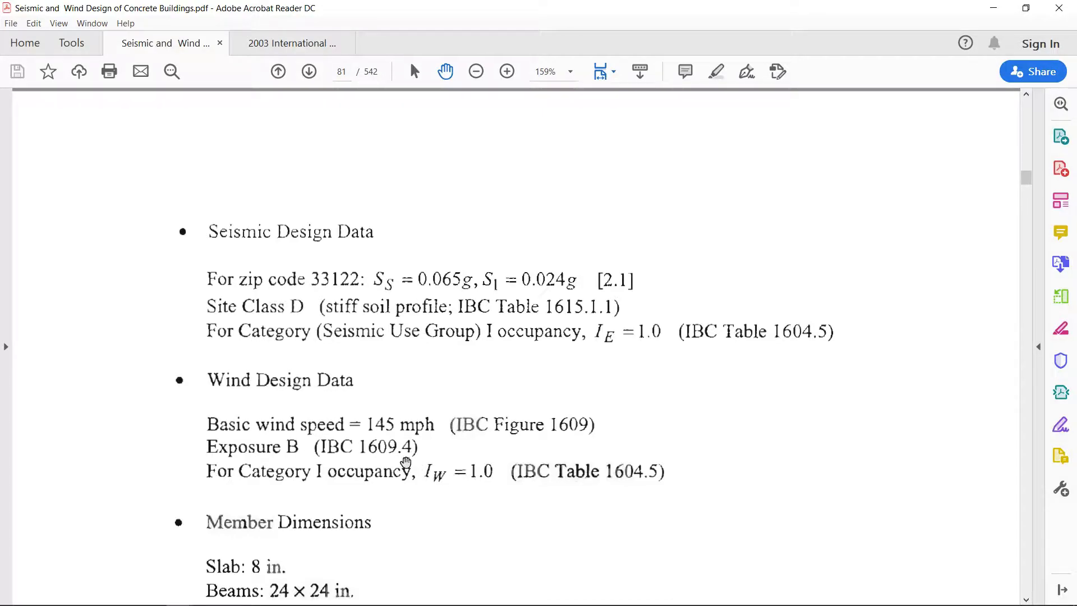
{"action": "scroll", "coordinate": [408, 463], "scroll_direction": "down", "scroll_amount": 3}
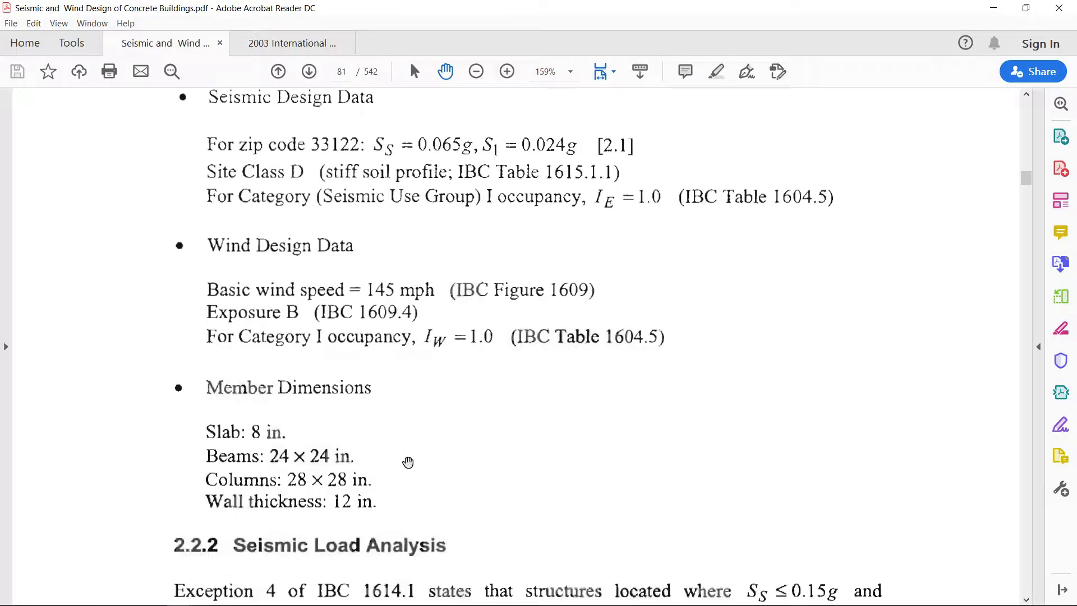
{"action": "scroll", "coordinate": [408, 462], "scroll_direction": "down", "scroll_amount": 1}
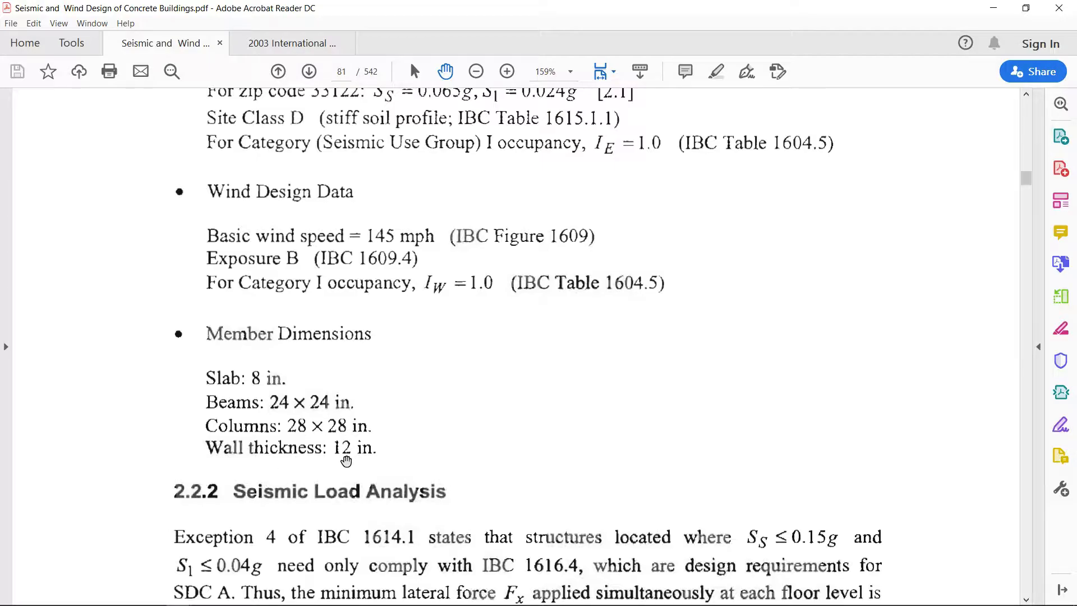
Go back to Figure 2-1 and check the wall locations and grid spacing on the typical plan
{"action": "scroll", "coordinate": [346, 460], "scroll_direction": "up", "scroll_amount": 10}
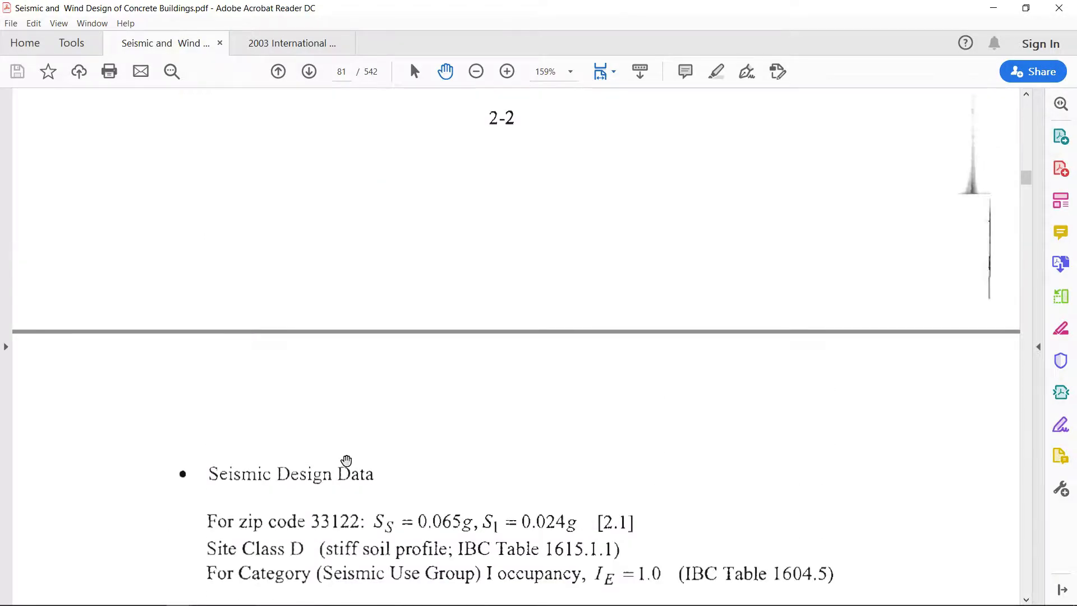
{"action": "scroll", "coordinate": [346, 460], "scroll_direction": "up", "scroll_amount": 10}
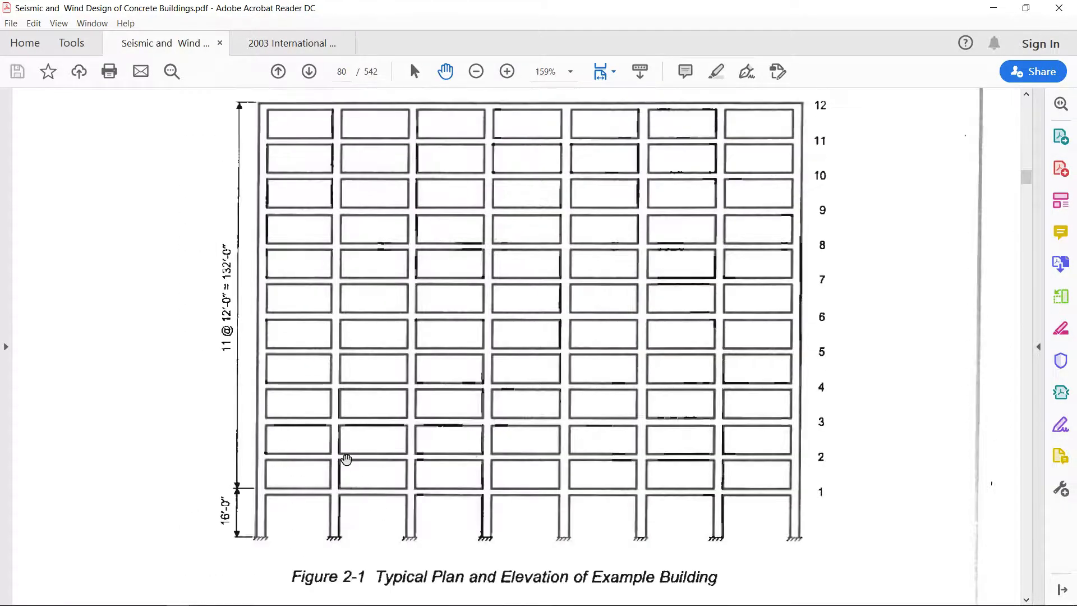
{"action": "scroll", "coordinate": [346, 459], "scroll_direction": "up", "scroll_amount": 3}
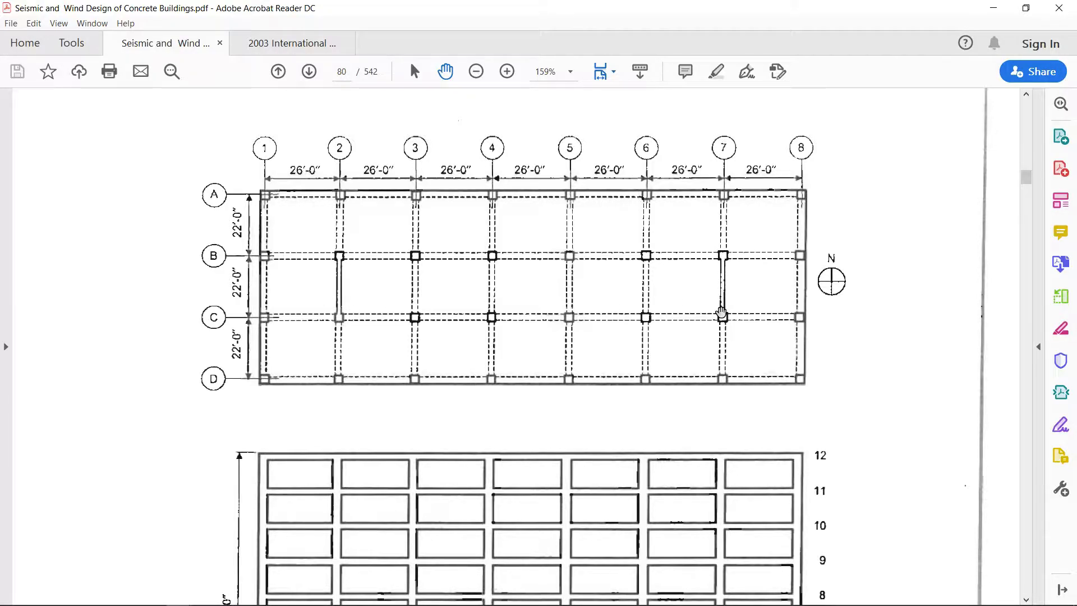
{"action": "scroll", "coordinate": [495, 289], "scroll_direction": "up", "scroll_amount": 2}
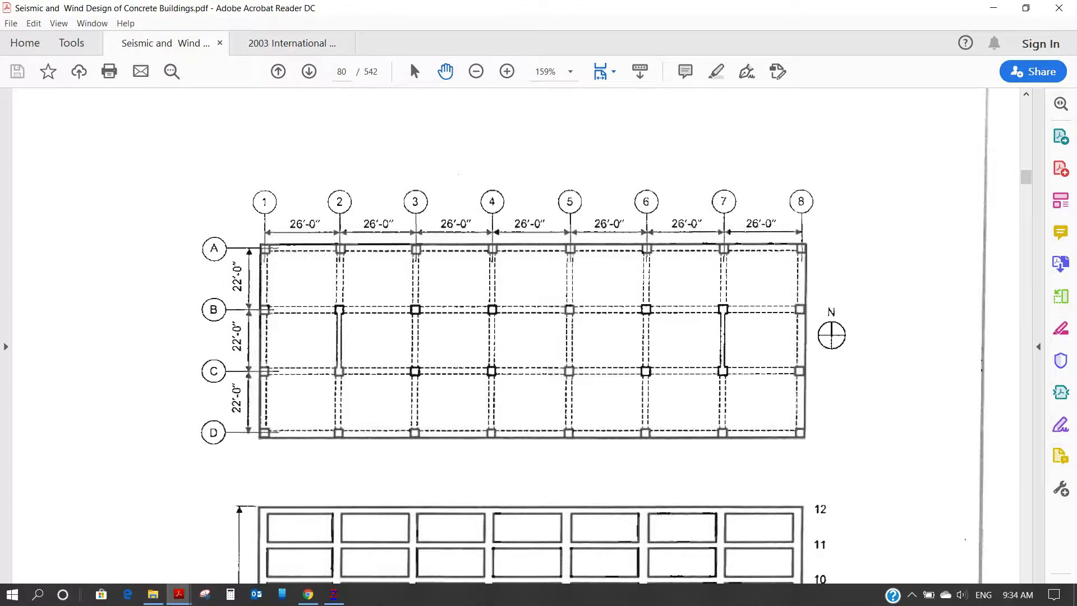
Switch to STAAD.Pro and start a new Space project with the file name 12 Story Building
{"action": "left_click", "coordinate": [334, 593]}
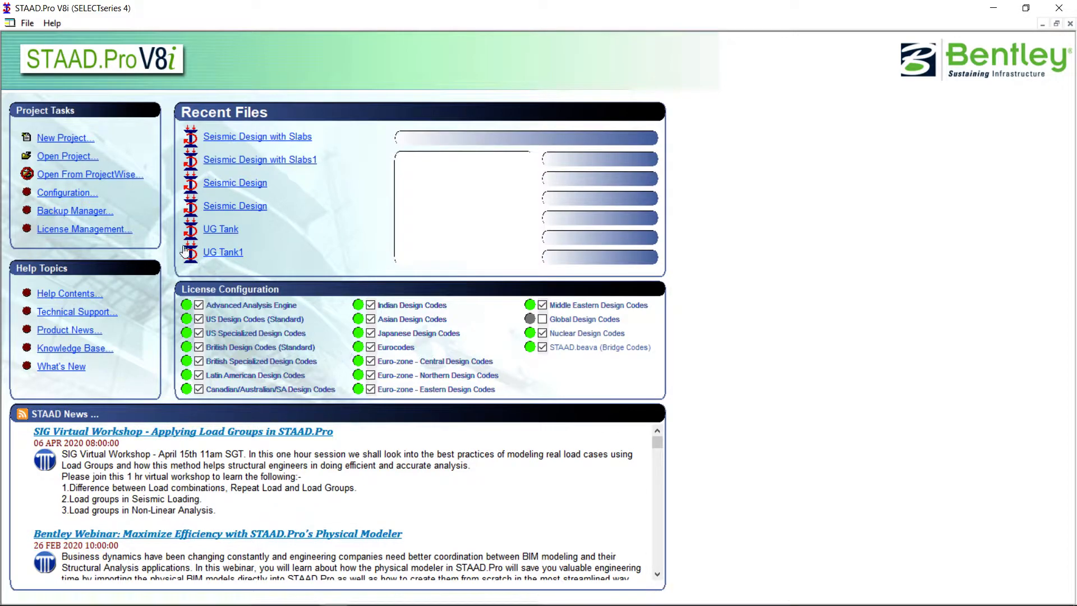
{"action": "left_click", "coordinate": [53, 136]}
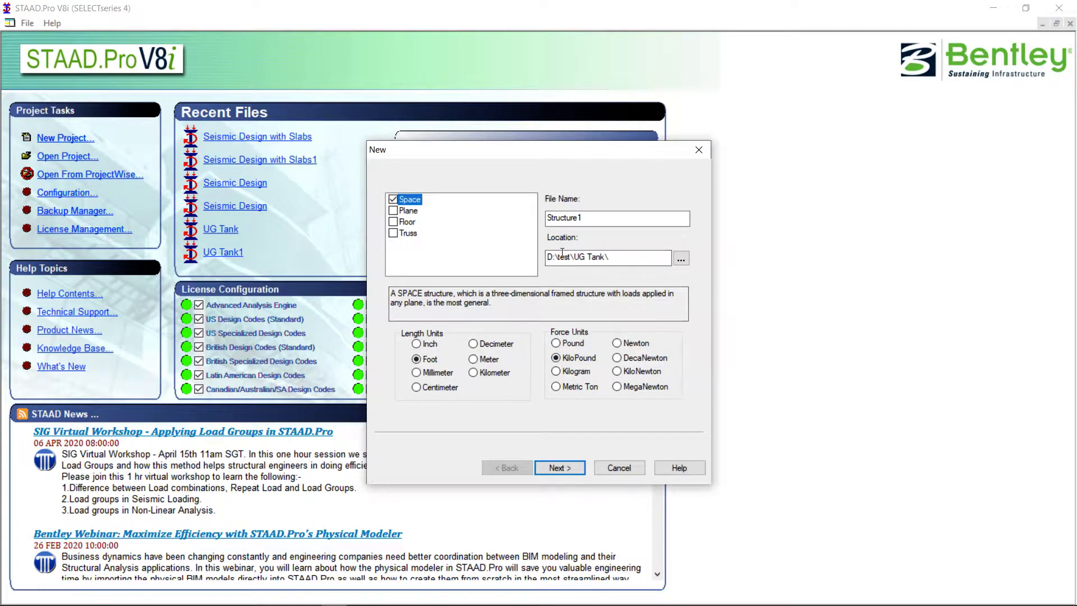
{"action": "left_click", "coordinate": [592, 220]}
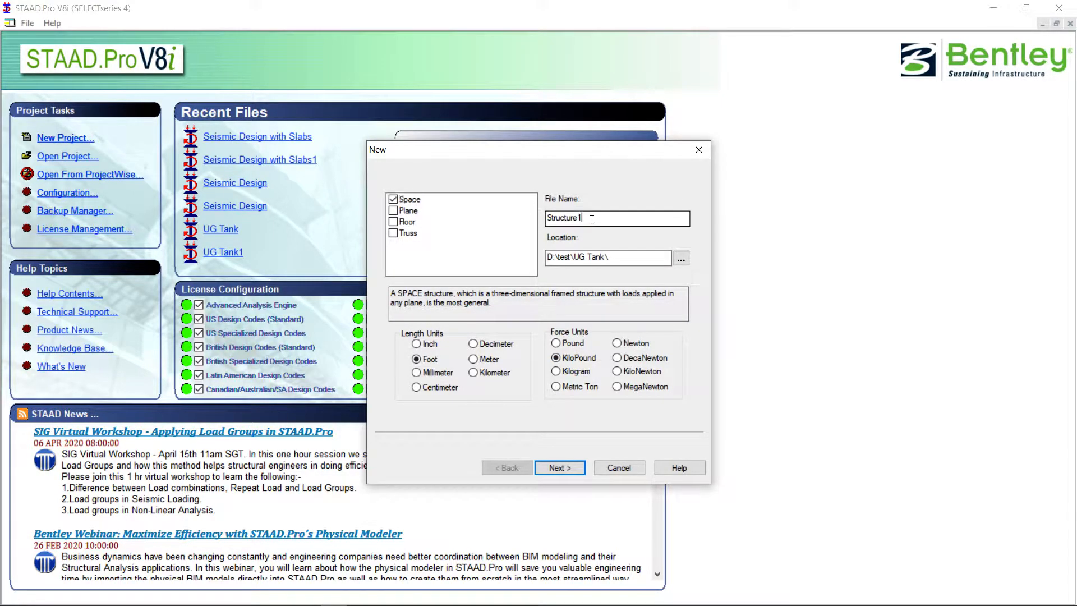
{"action": "left_click_drag", "start_coordinate": [592, 219], "coordinate": [407, 218]}
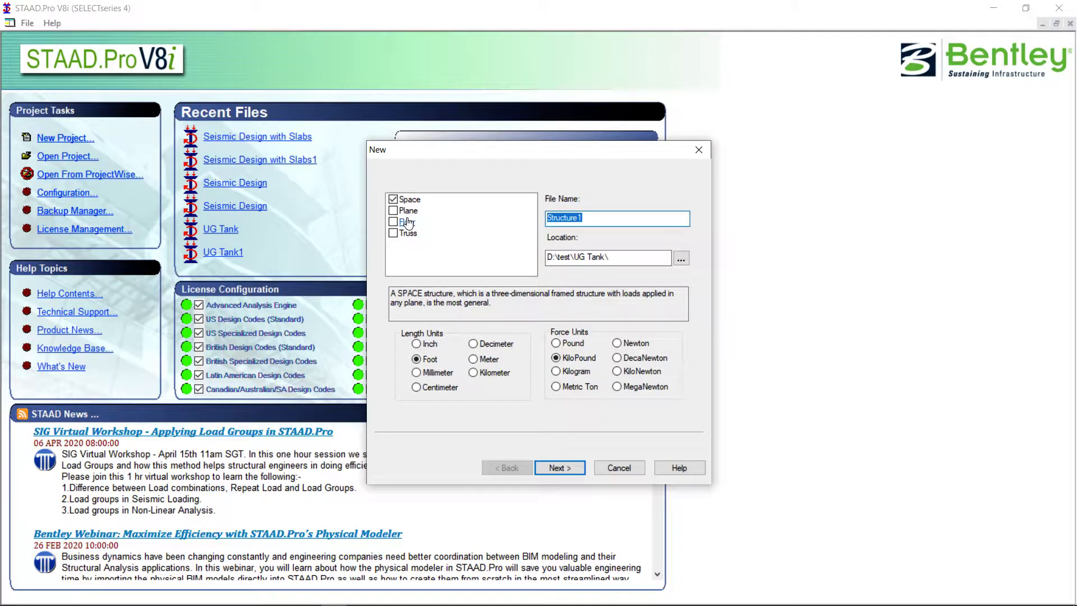
{"action": "type", "text": "1"}
Set the project location to the "Seismic Design of a 12 Story Concre..." folder under D:\test
{"action": "left_click", "coordinate": [680, 258]}
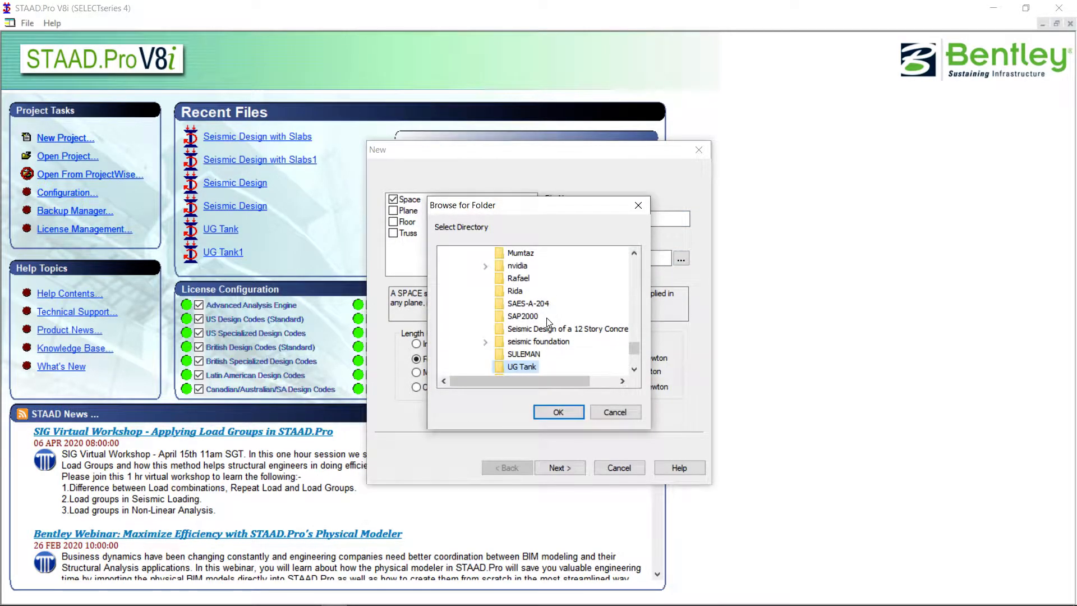
{"action": "scroll", "coordinate": [547, 320], "scroll_direction": "down", "scroll_amount": 3}
{"action": "scroll", "coordinate": [547, 320], "scroll_direction": "up", "scroll_amount": 2}
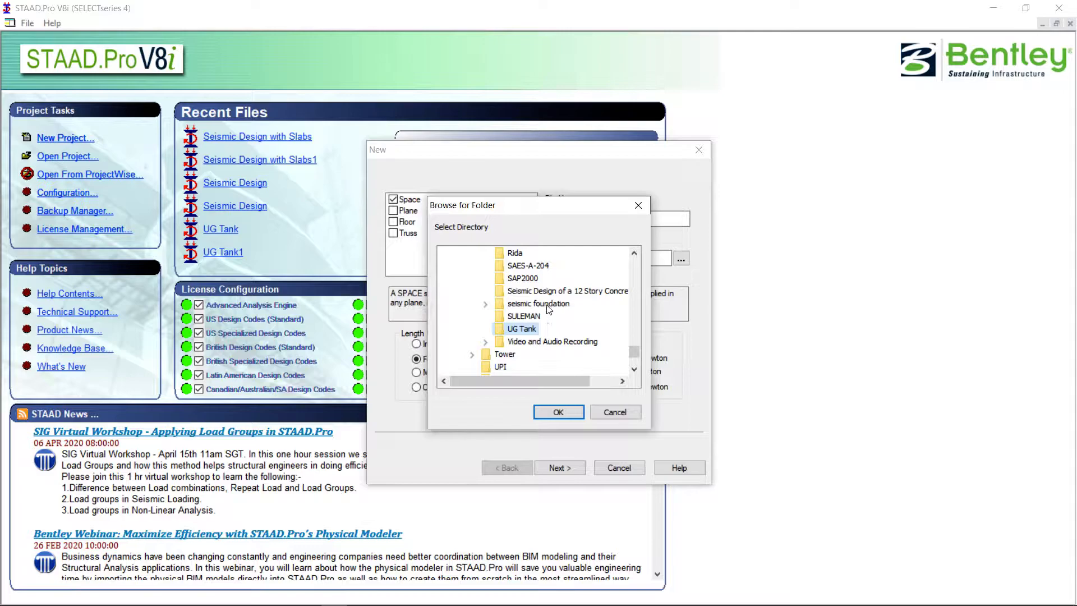
{"action": "left_click", "coordinate": [551, 291]}
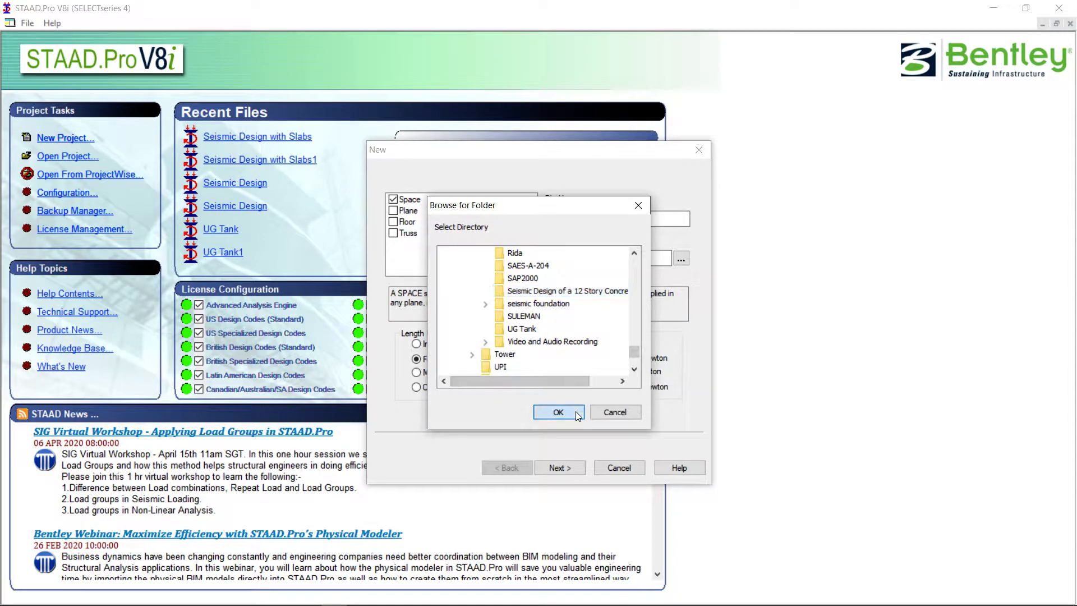
{"action": "left_click", "coordinate": [576, 412]}
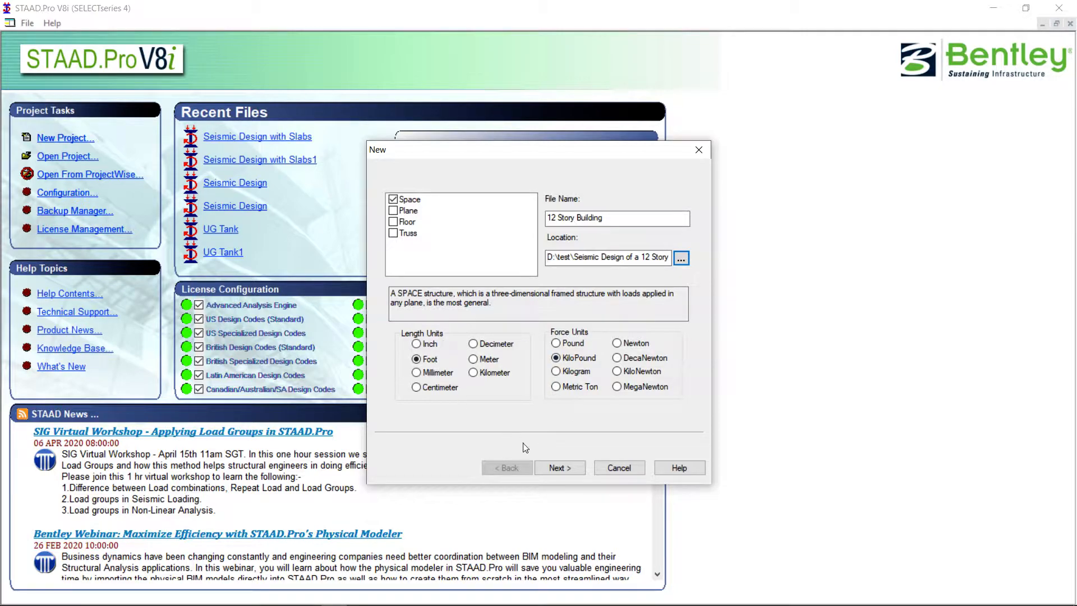
Finish creating the project with Add Beam as the starting option and dismiss the default snap grid
{"action": "left_click", "coordinate": [564, 469]}
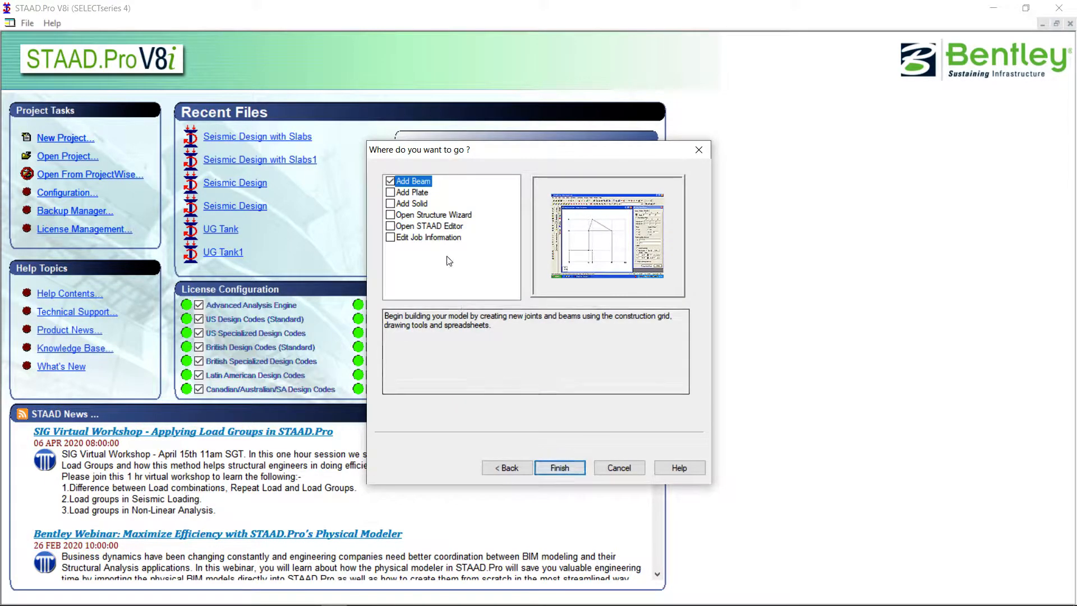
{"action": "left_click", "coordinate": [568, 469]}
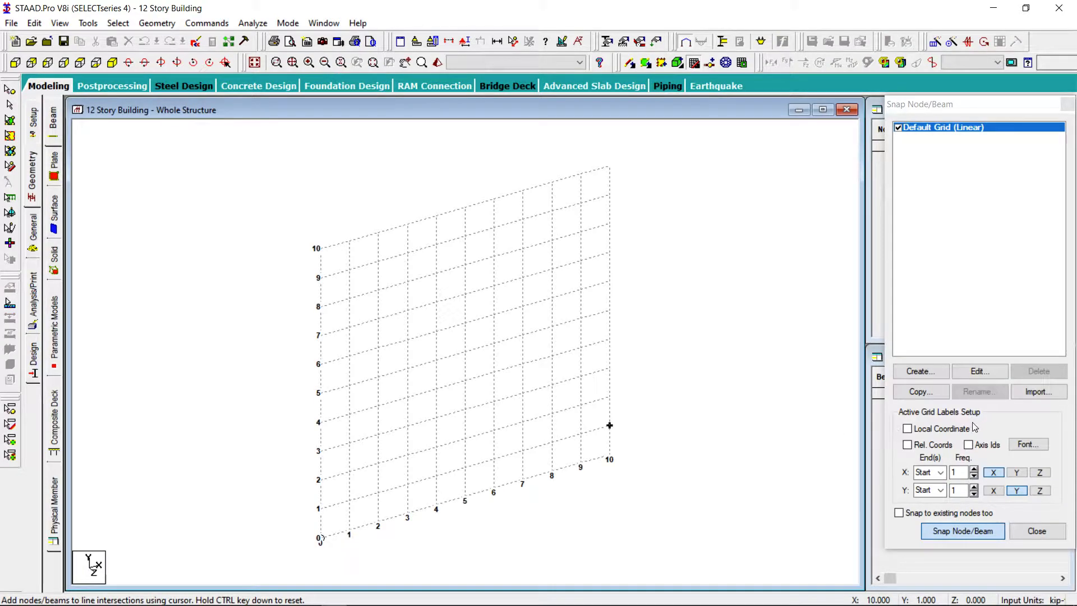
{"action": "left_click", "coordinate": [1042, 530]}
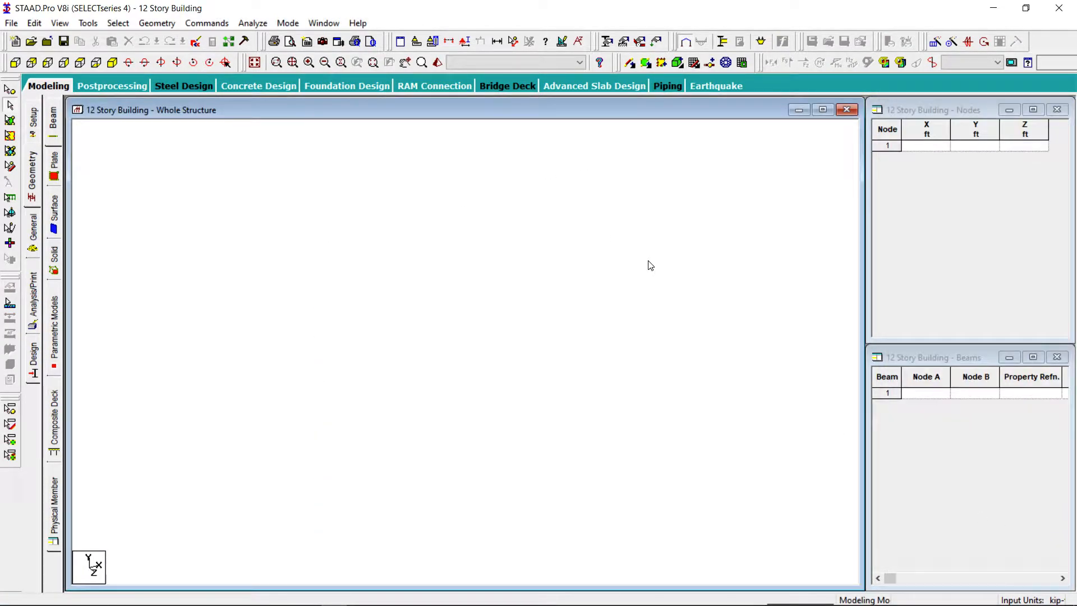
Run the Structure Wizard from the model and set its length units to feet
{"action": "left_click", "coordinate": [163, 24]}
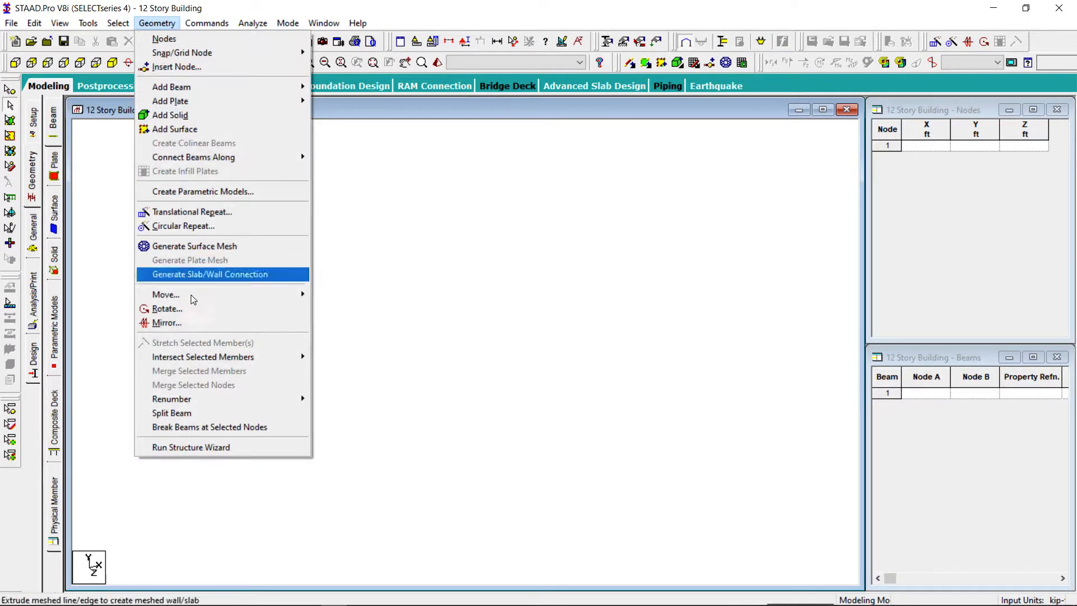
{"action": "left_click", "coordinate": [224, 445]}
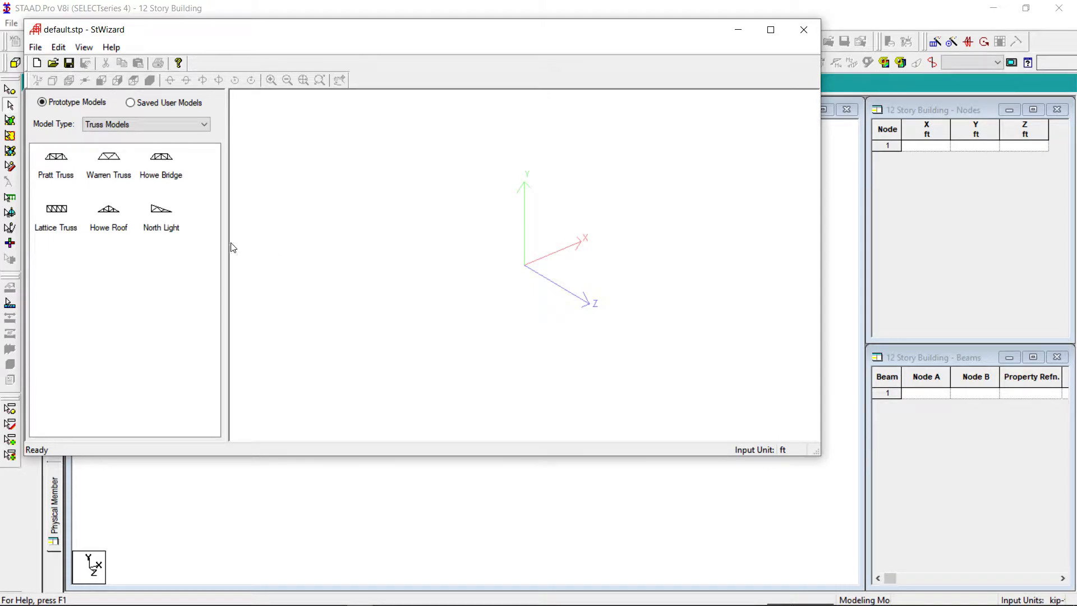
{"action": "left_click", "coordinate": [37, 49]}
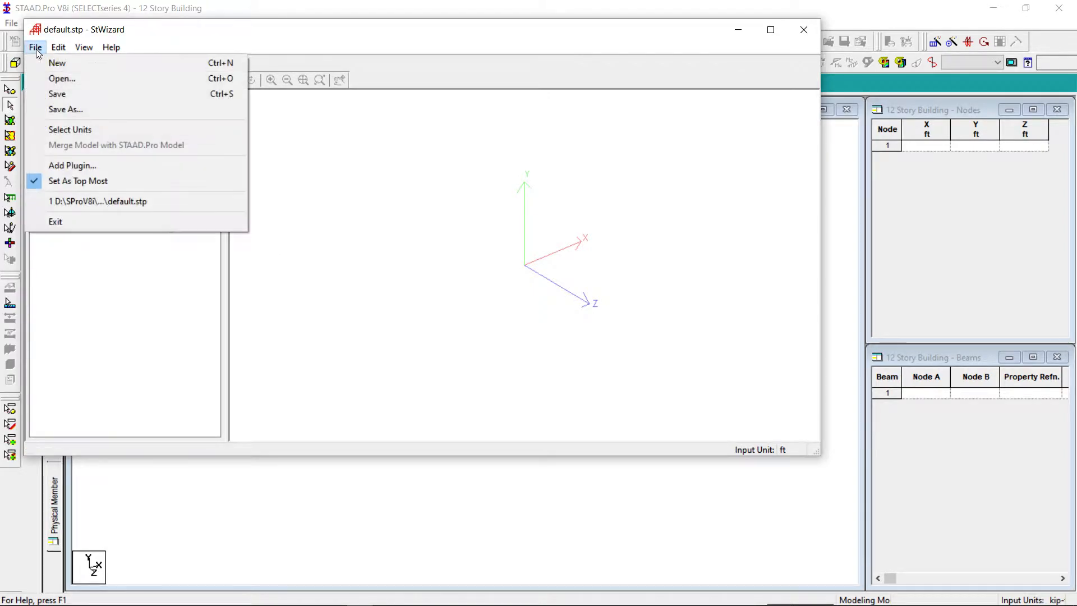
{"action": "left_click", "coordinate": [83, 129]}
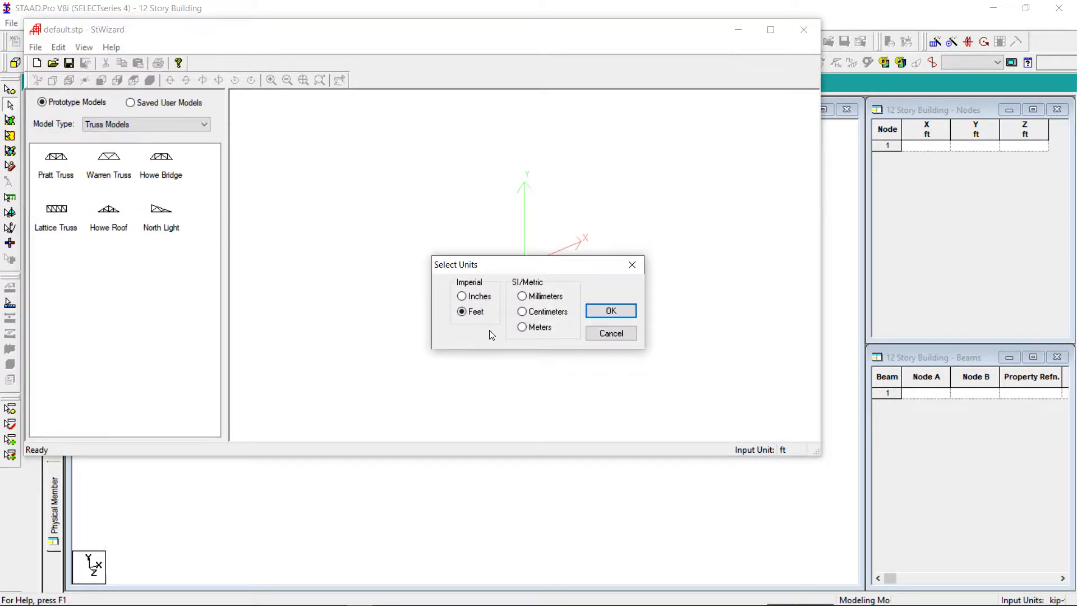
{"action": "left_click", "coordinate": [610, 311]}
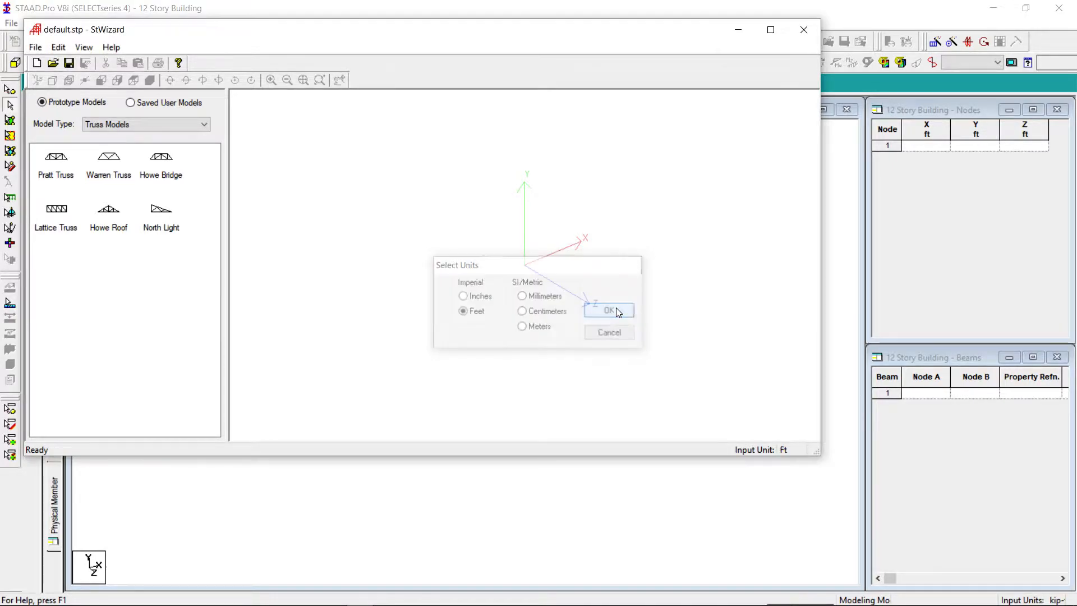
Switch the wizard's model type to Frame Models and open the parameters for a Bay Frame
{"action": "left_click", "coordinate": [204, 125]}
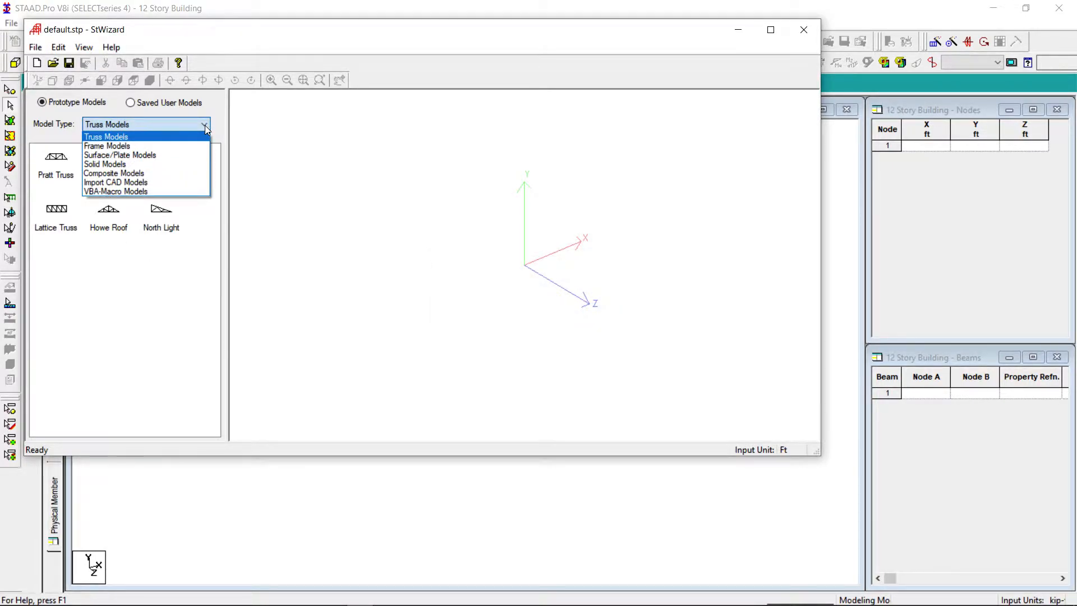
{"action": "left_click", "coordinate": [122, 147]}
{"action": "left_click", "coordinate": [108, 160]}
{"action": "left_click", "coordinate": [158, 168]}
{"action": "double_click", "coordinate": [55, 161]}
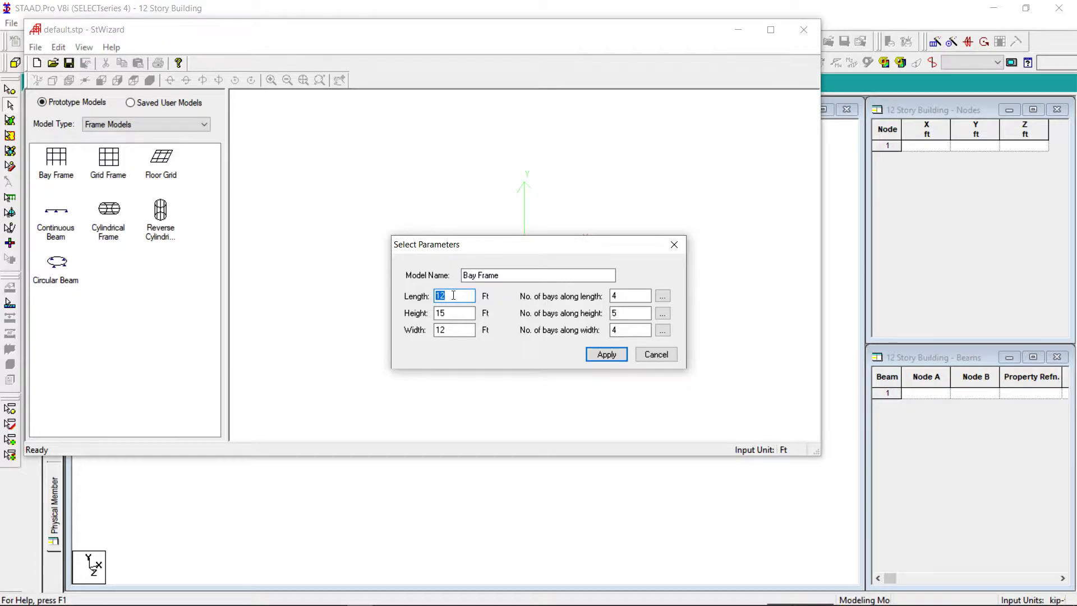
Set the bay frame's length to 182 ft with 7 bays along the length
{"action": "type", "text": "1"}
{"action": "double_click", "coordinate": [622, 297]}
{"action": "double_click", "coordinate": [466, 315]}
{"action": "double_click", "coordinate": [468, 296]}
{"action": "type", "text": "1"}
{"action": "left_click", "coordinate": [461, 315]}
{"action": "double_click", "coordinate": [462, 315]}
{"action": "type", "text": "66"}
{"action": "double_click", "coordinate": [615, 314]}
{"action": "type", "text": "3"}
Set the bay frame's width to 66 ft with 3 bays along the width
{"action": "double_click", "coordinate": [445, 330]}
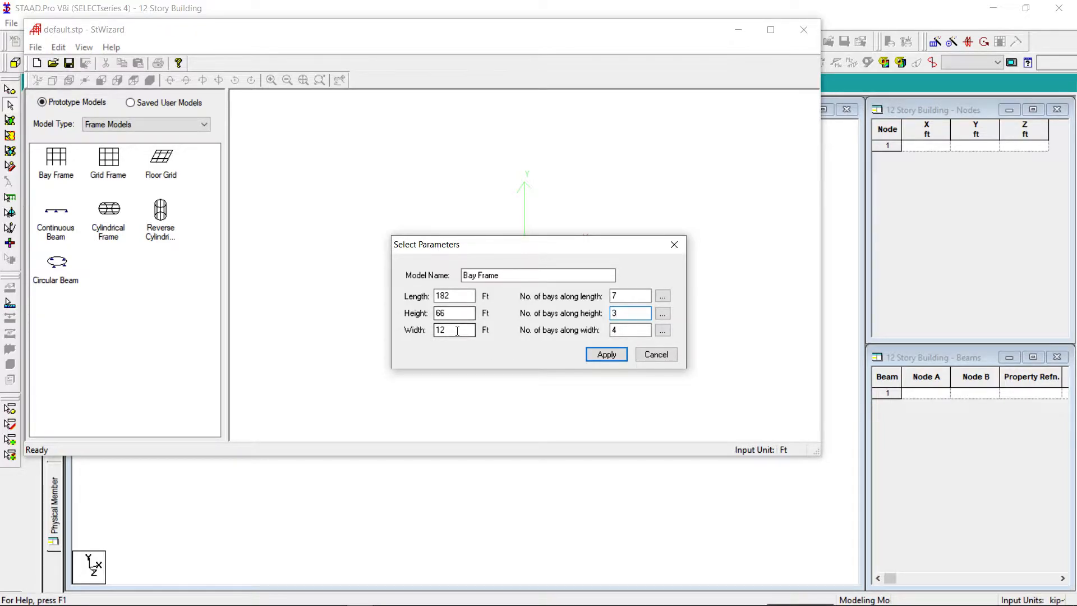
{"action": "type", "text": "66"}
{"action": "double_click", "coordinate": [614, 329]}
{"action": "type", "text": "3"}
Set the bay frame's height to 148 ft with 12 bays along the height and generate the frame
{"action": "double_click", "coordinate": [443, 313]}
{"action": "type", "text": "148"}
{"action": "left_click", "coordinate": [626, 315]}
{"action": "double_click", "coordinate": [626, 315]}
{"action": "type", "text": "12"}
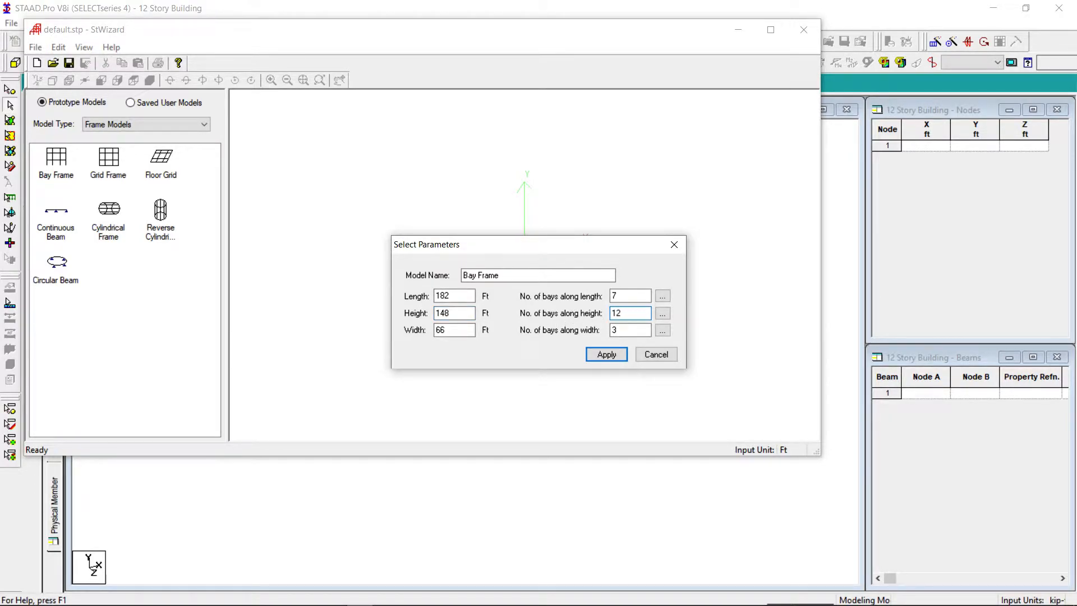
{"action": "double_click", "coordinate": [461, 315]}
{"action": "type", "text": "14"}
{"action": "left_click", "coordinate": [634, 314]}
{"action": "left_click", "coordinate": [599, 354]}
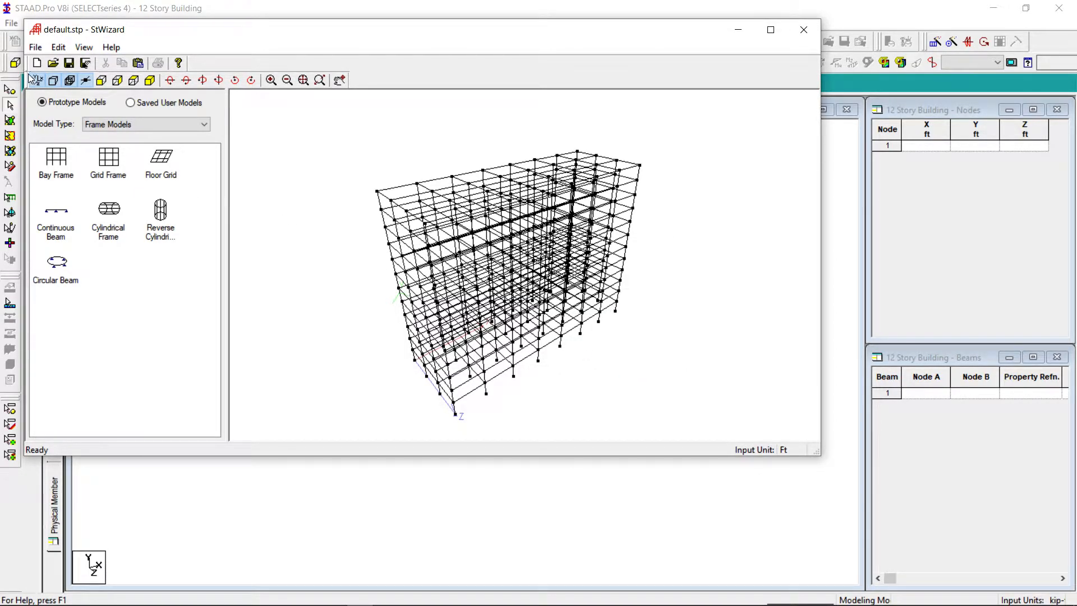
Merge the generated bay frame from the Structure Wizard into the STAAD.Pro model without any offset
{"action": "left_click", "coordinate": [39, 50]}
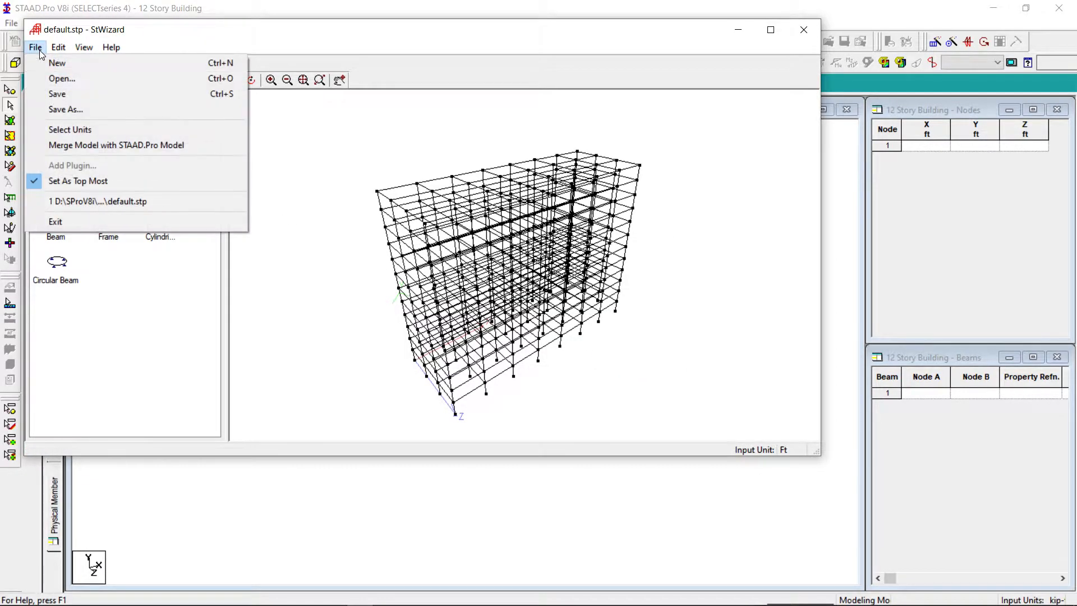
{"action": "left_click", "coordinate": [90, 145]}
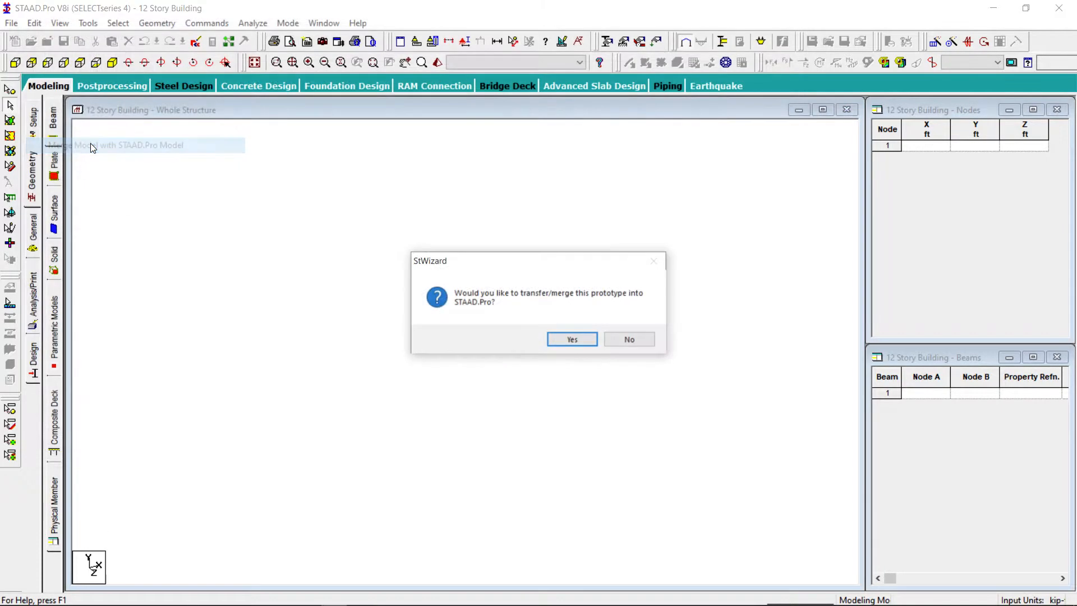
{"action": "left_click", "coordinate": [570, 339]}
{"action": "left_click", "coordinate": [605, 252]}
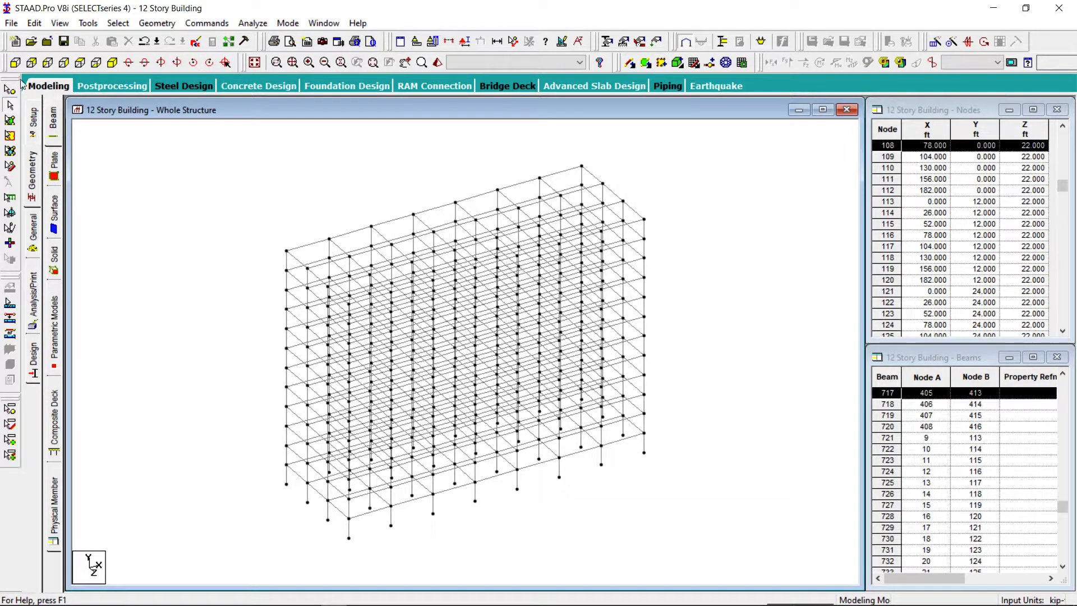
Select all base nodes of the frame and move them by -4 ft in Y
{"action": "left_click", "coordinate": [15, 62]}
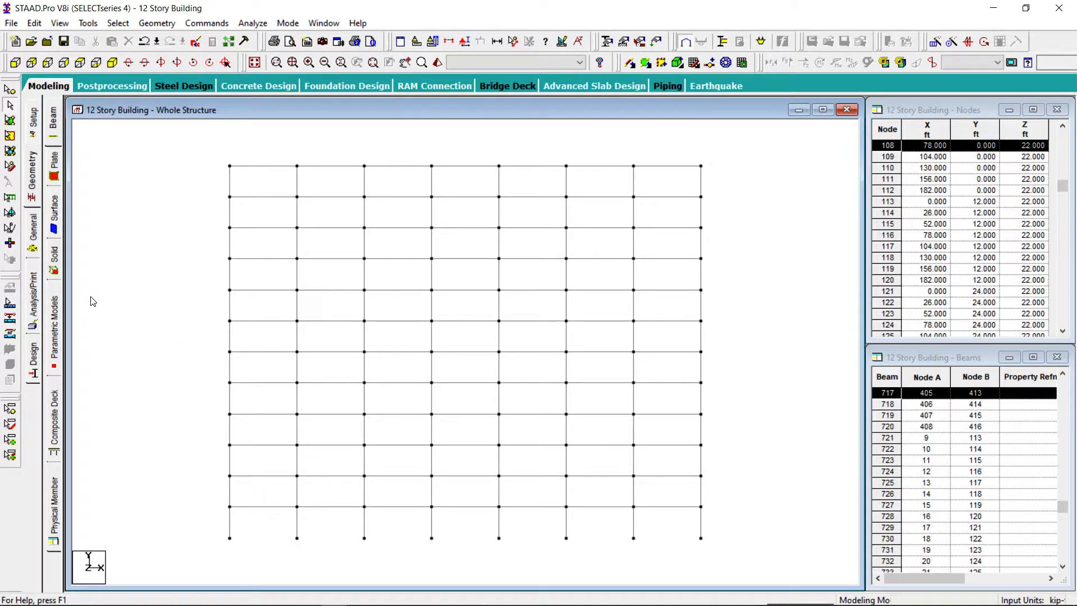
{"action": "left_click", "coordinate": [10, 90]}
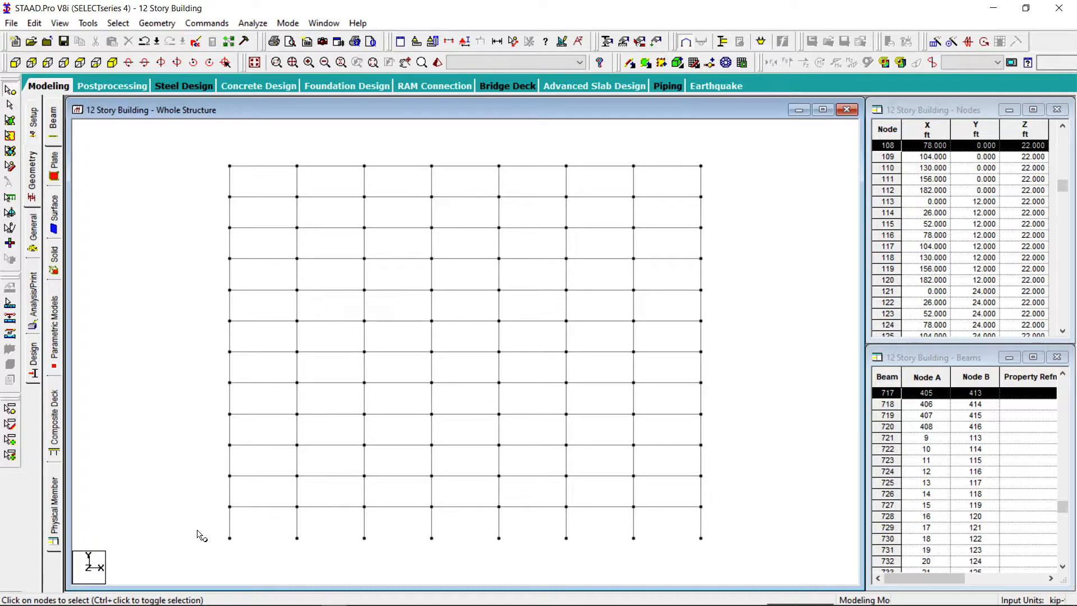
{"action": "left_click_drag", "start_coordinate": [197, 528], "coordinate": [222, 527]}
{"action": "left_click_drag", "start_coordinate": [443, 542], "coordinate": [738, 568]}
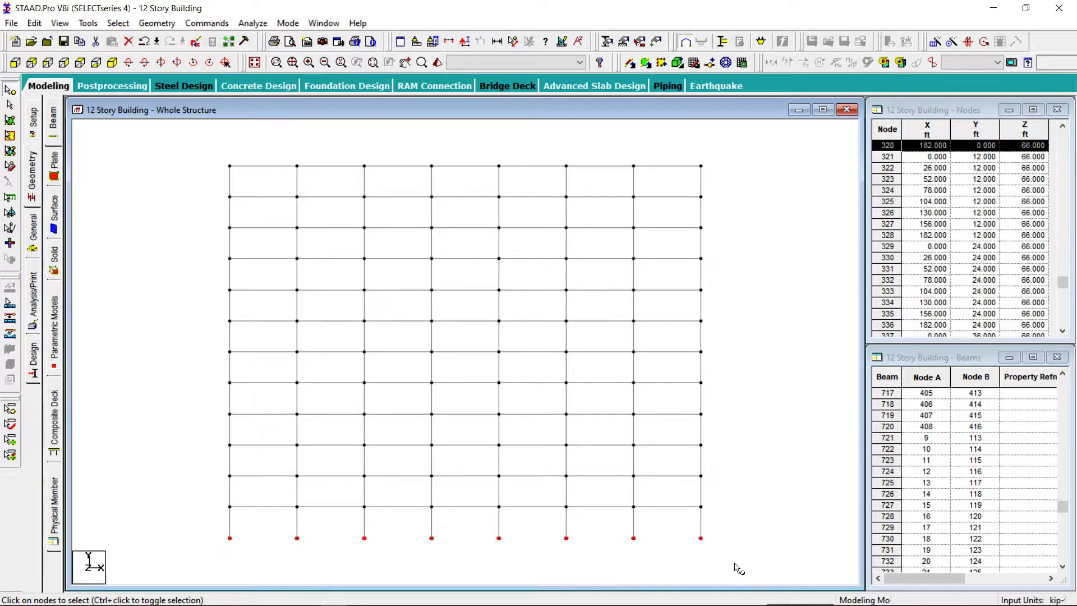
{"action": "left_click", "coordinate": [255, 63]}
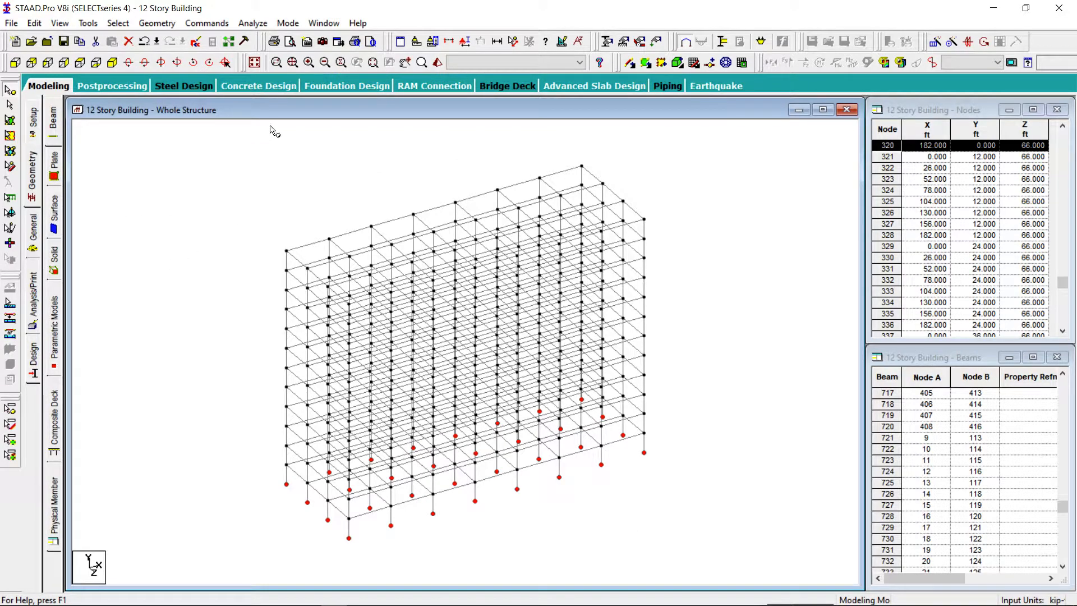
{"action": "left_click", "coordinate": [157, 23]}
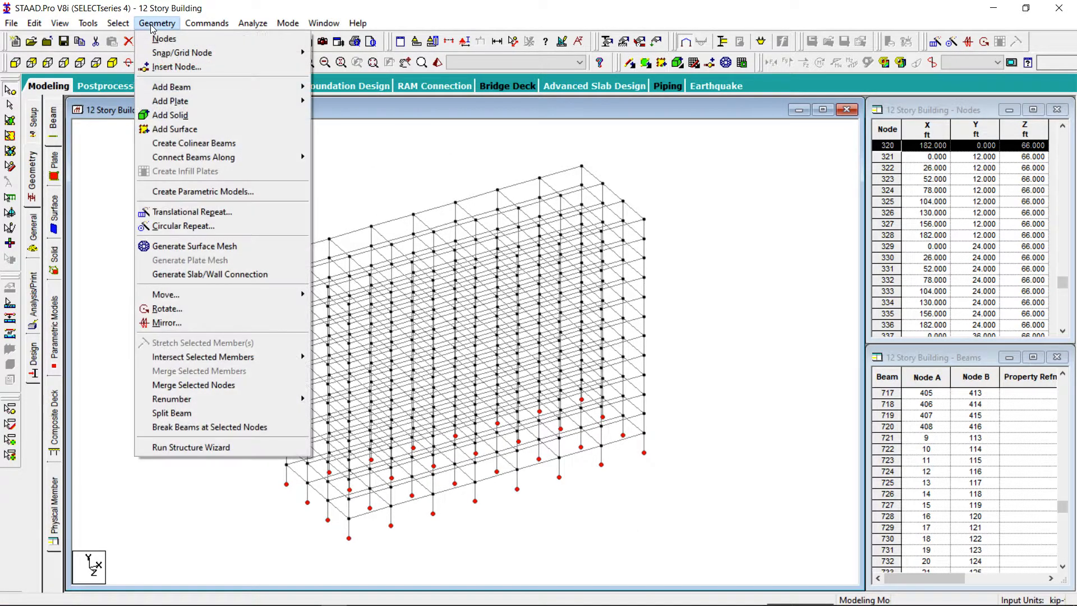
{"action": "mouse_move", "coordinate": [200, 291]}
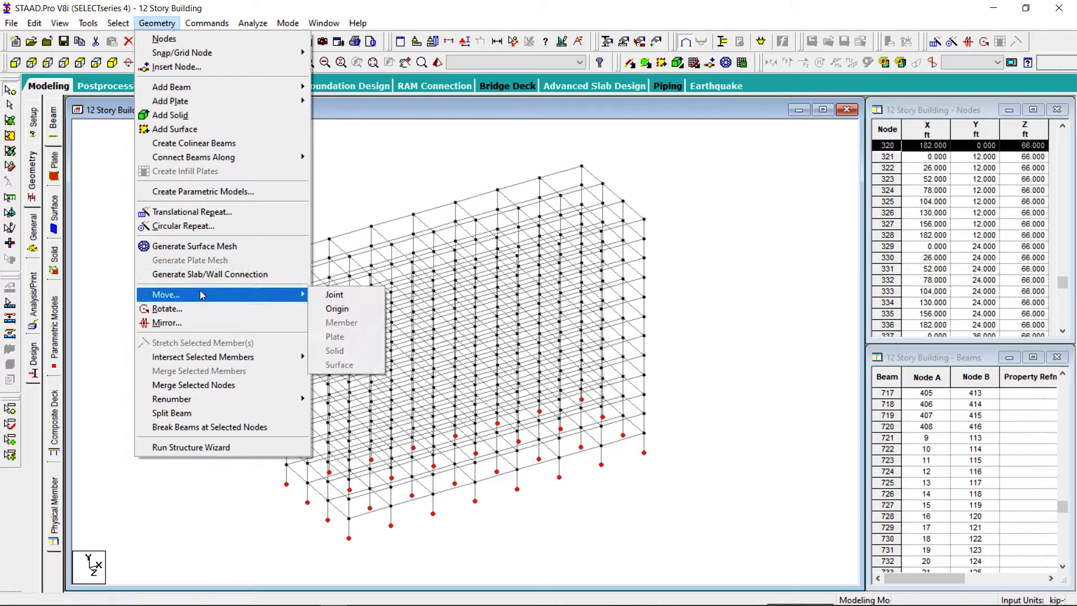
{"action": "left_click", "coordinate": [342, 295]}
{"action": "double_click", "coordinate": [496, 338]}
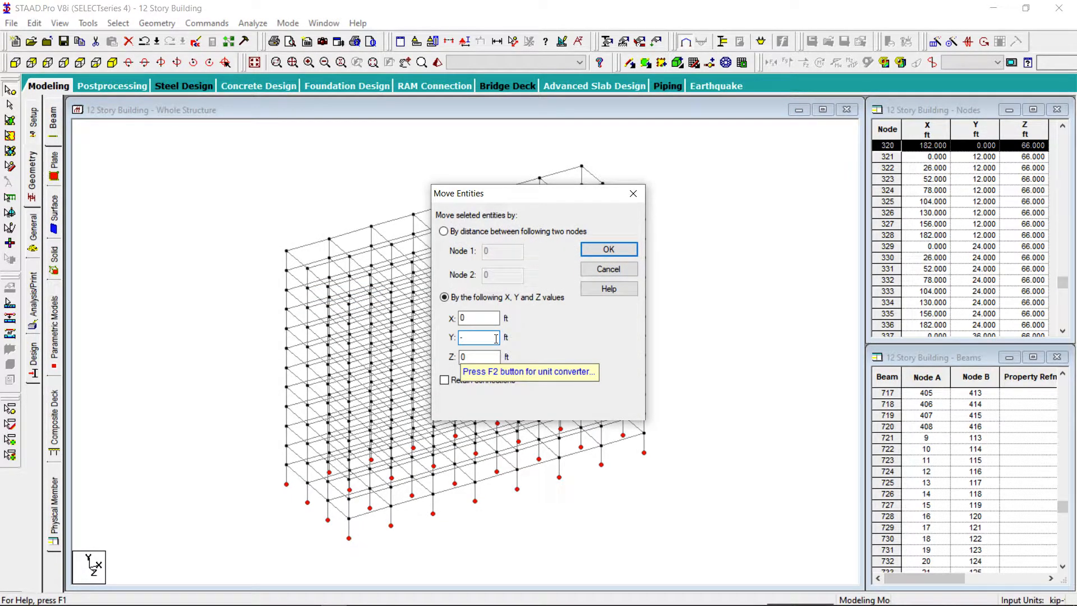
{"action": "left_click", "coordinate": [605, 251]}
{"action": "left_click", "coordinate": [576, 341]}
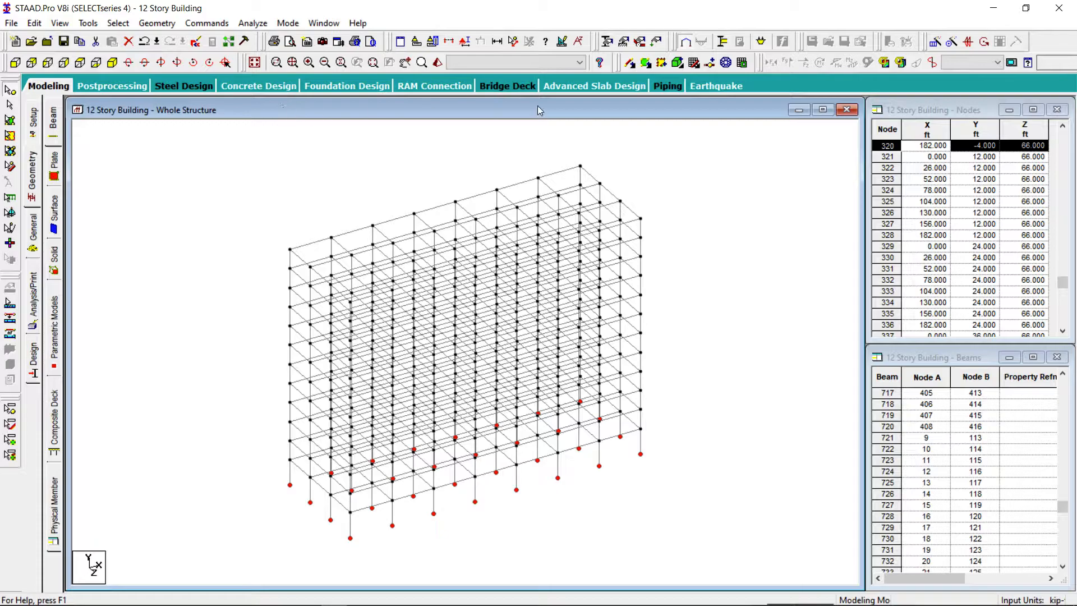
Turn on the display of the axes at the model's origin
{"action": "left_click", "coordinate": [513, 42]}
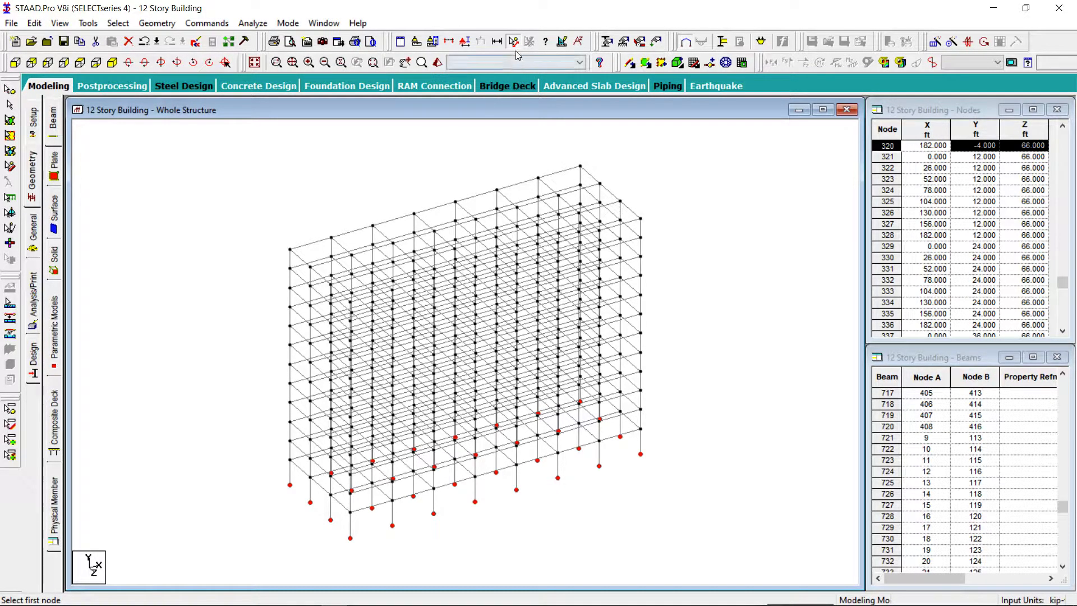
{"action": "left_click", "coordinate": [465, 42]}
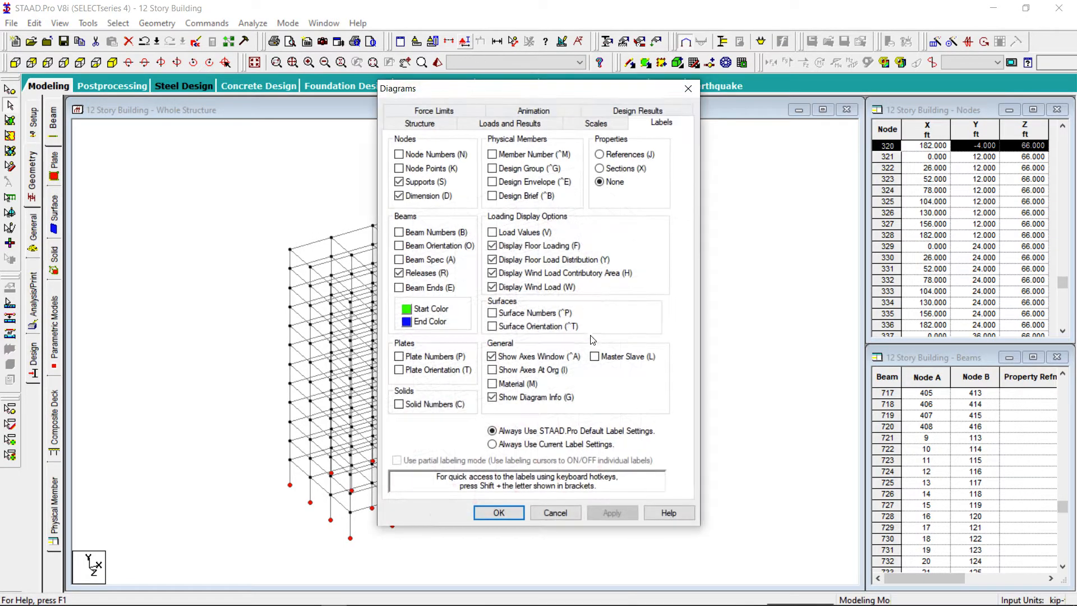
{"action": "left_click", "coordinate": [492, 370]}
{"action": "left_click", "coordinate": [611, 512]}
{"action": "left_click", "coordinate": [499, 512]}
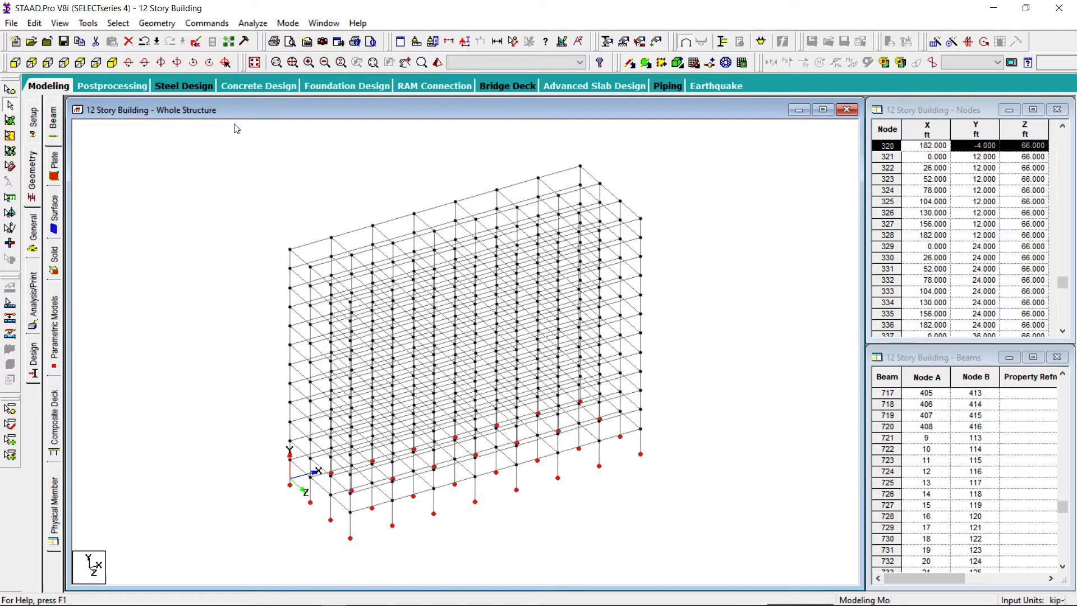
Move the model's origin by -4 ft in Y, down to the column bases
{"action": "left_click", "coordinate": [157, 23]}
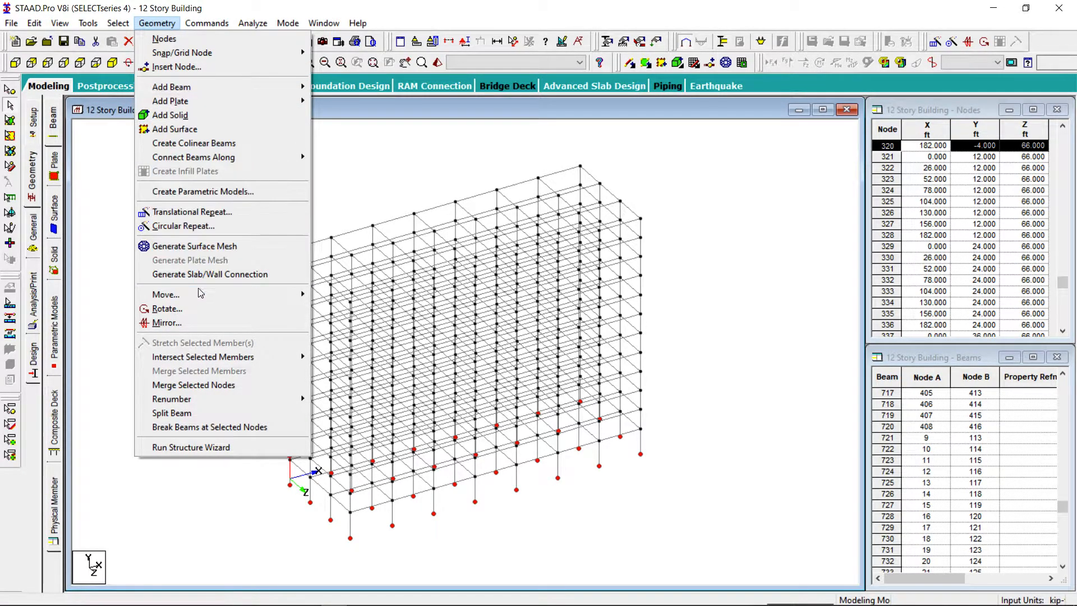
{"action": "mouse_move", "coordinate": [199, 294]}
{"action": "left_click", "coordinate": [337, 308]}
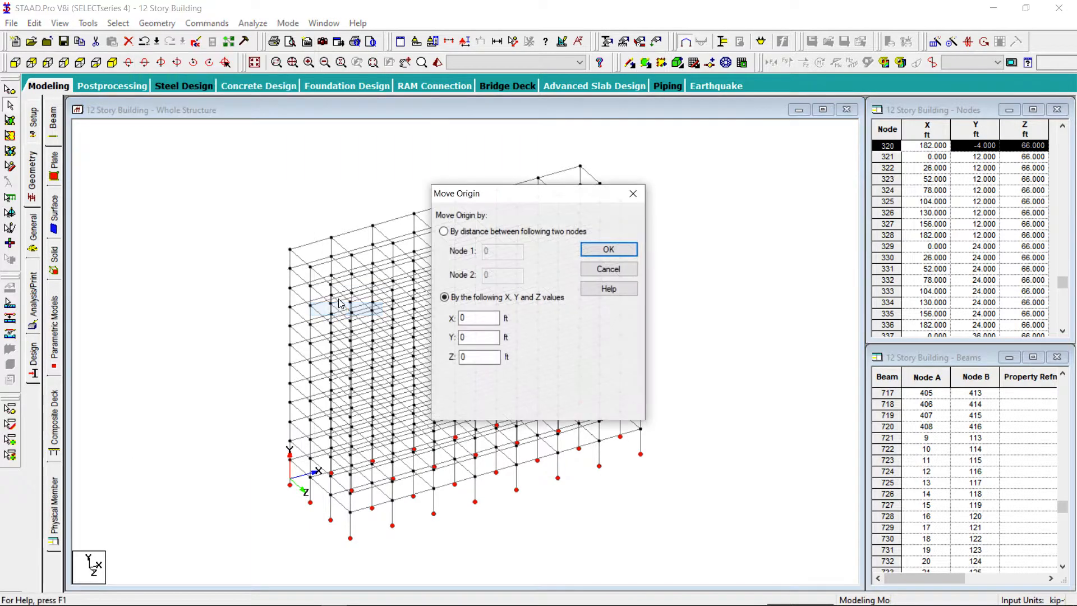
{"action": "double_click", "coordinate": [478, 339]}
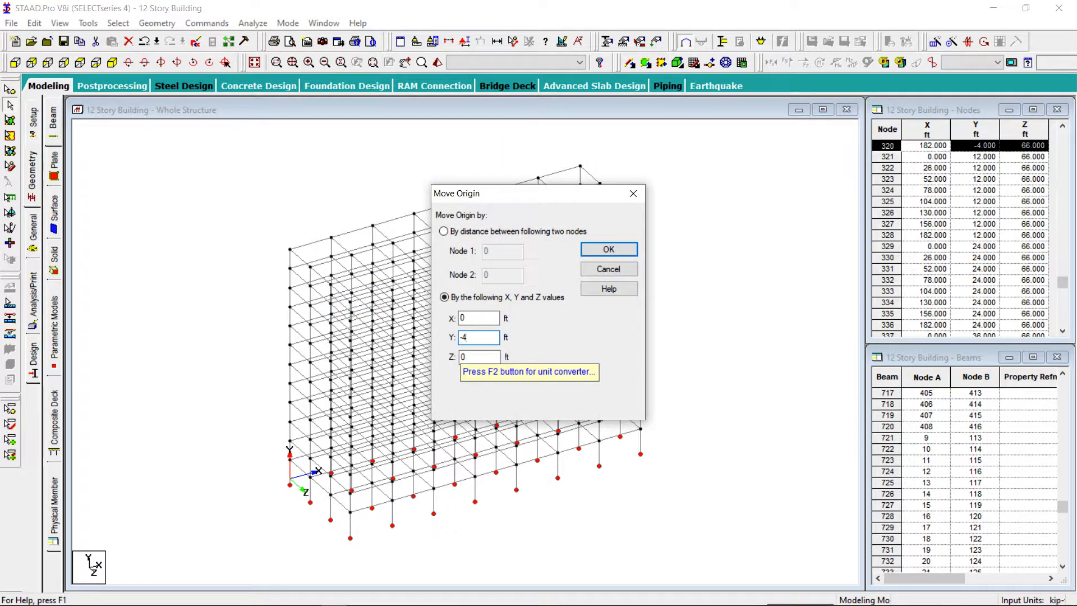
{"action": "key", "text": "Return"}
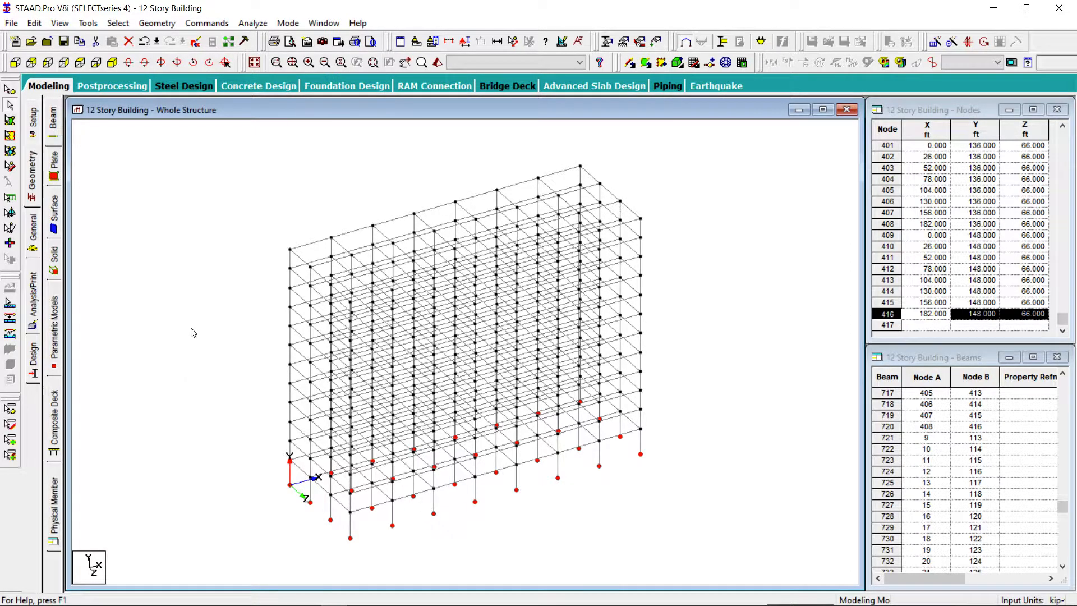
Create a fixed support, assign it to the selected base nodes and save the model
{"action": "left_click", "coordinate": [213, 26]}
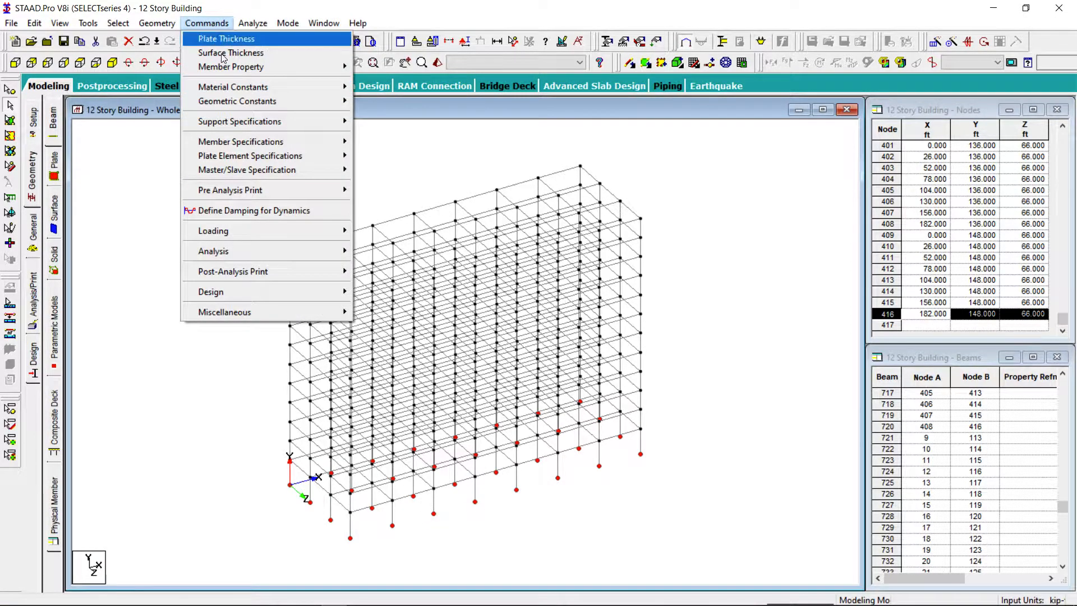
{"action": "mouse_move", "coordinate": [257, 125]}
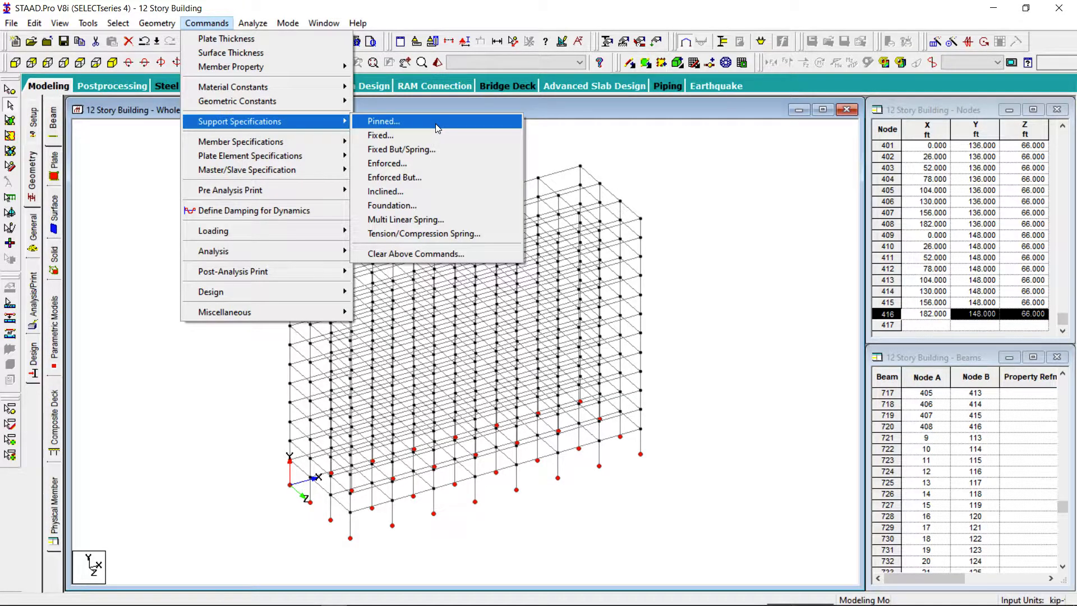
{"action": "left_click", "coordinate": [409, 136]}
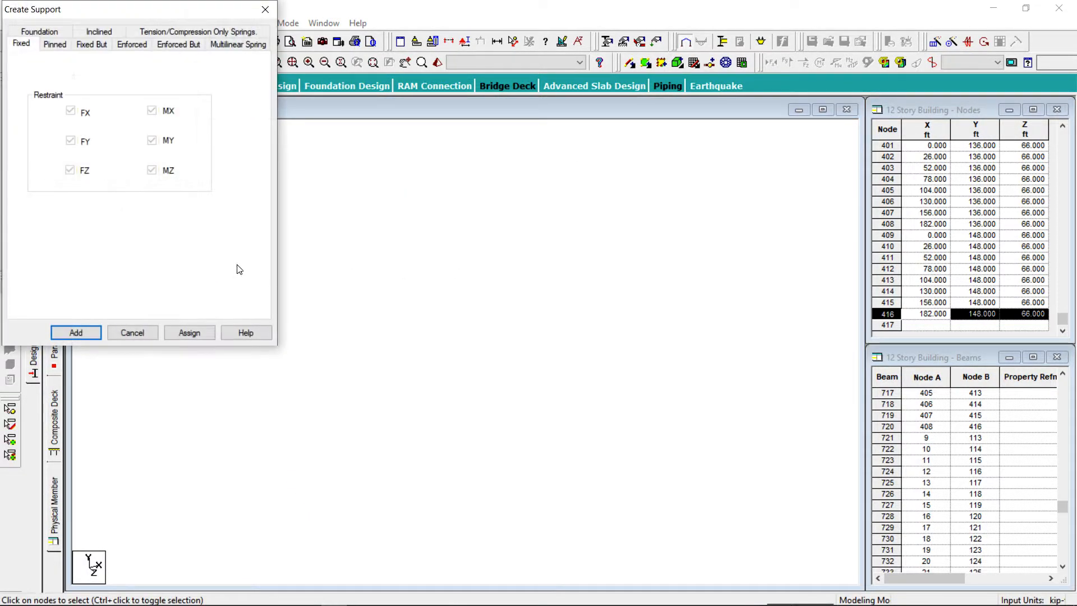
{"action": "left_click", "coordinate": [179, 333]}
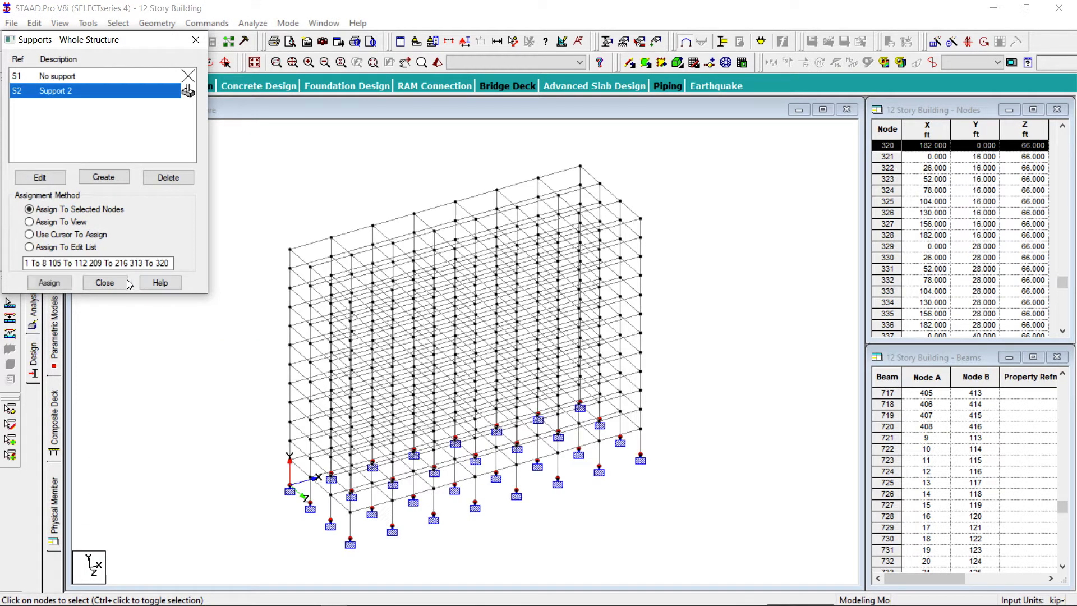
{"action": "left_click", "coordinate": [107, 282]}
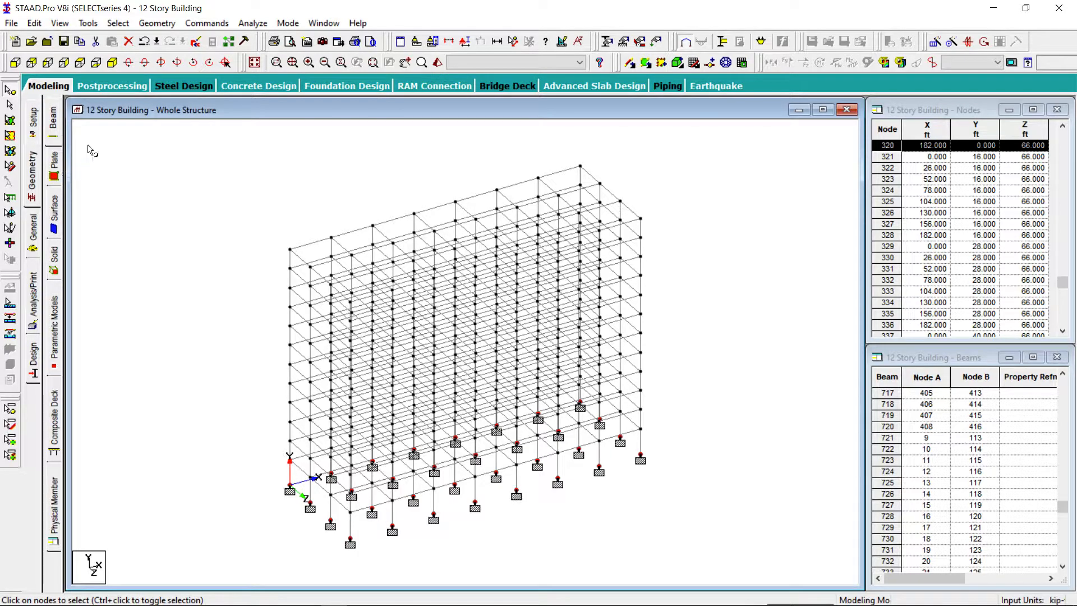
{"action": "left_click", "coordinate": [62, 42]}
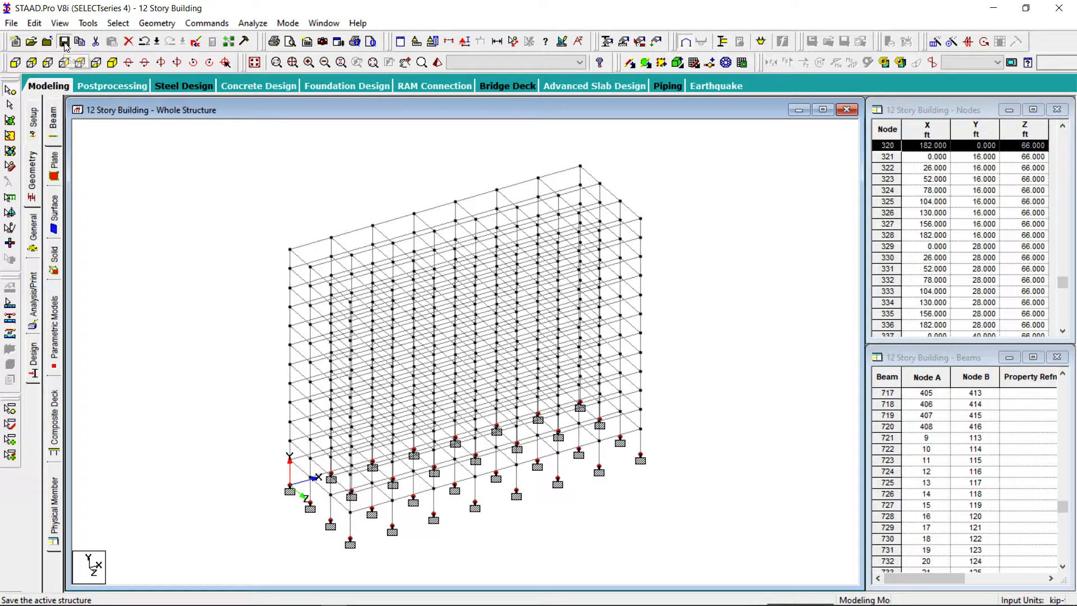
{"action": "left_click", "coordinate": [467, 330]}
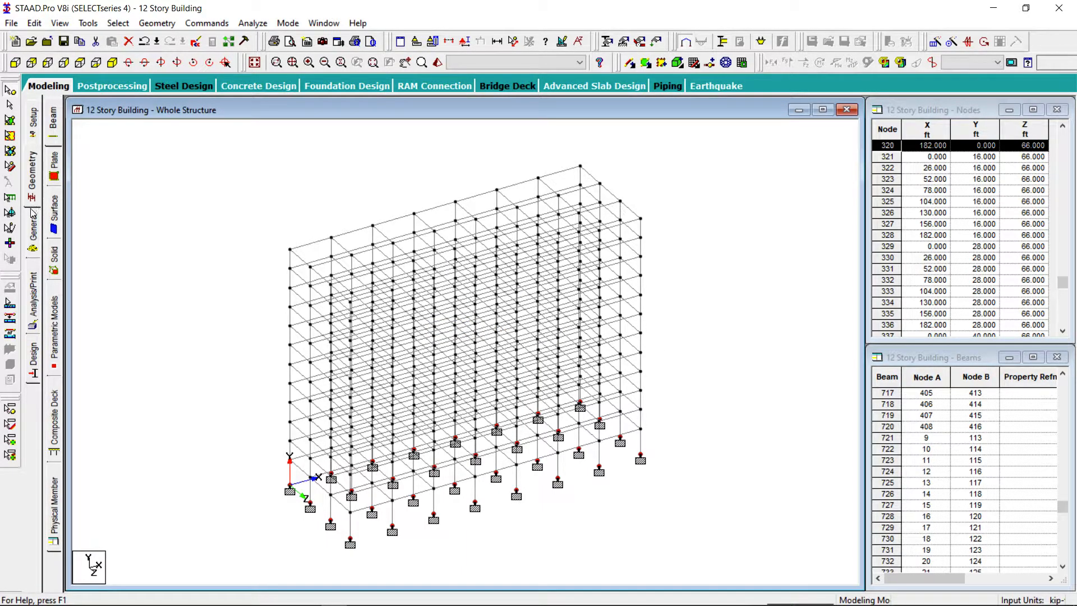
Bring up the member properties page and select all beams parallel to X and to Z
{"action": "left_click", "coordinate": [32, 230]}
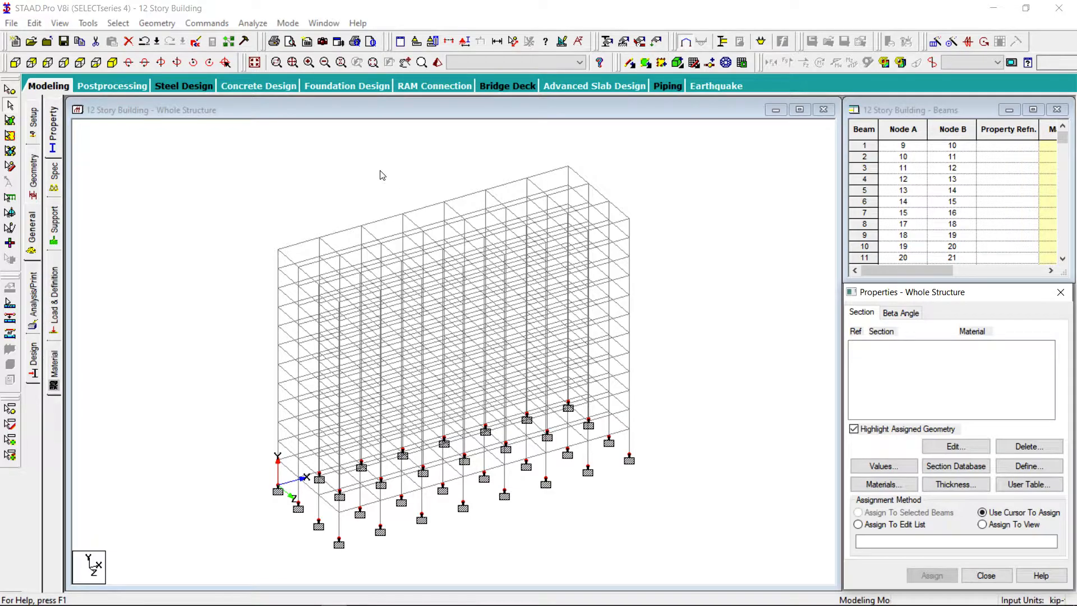
{"action": "left_click", "coordinate": [131, 25]}
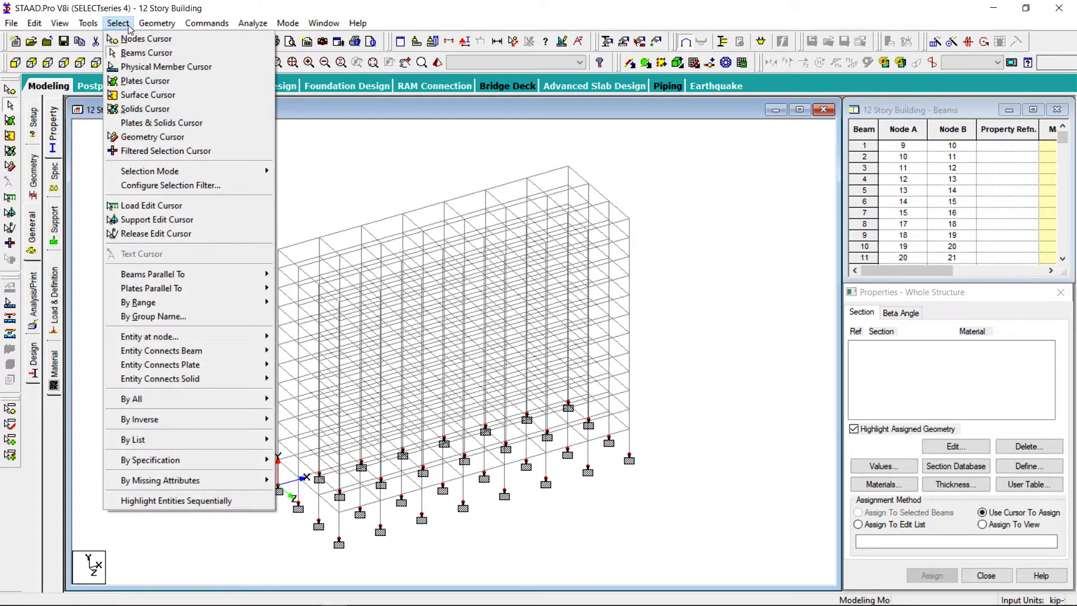
{"action": "mouse_move", "coordinate": [171, 276]}
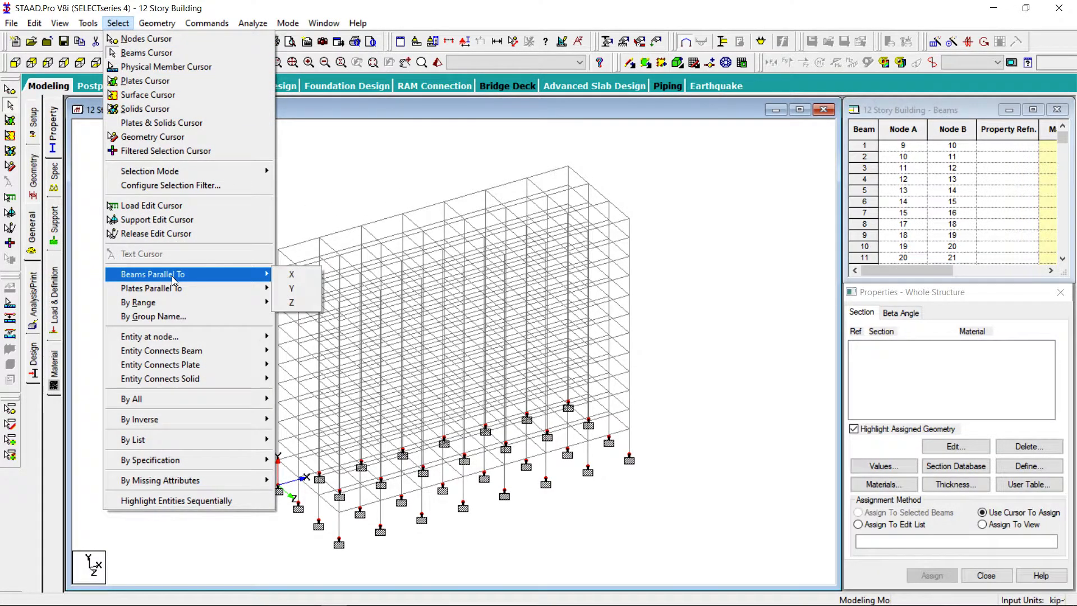
{"action": "left_click", "coordinate": [318, 277]}
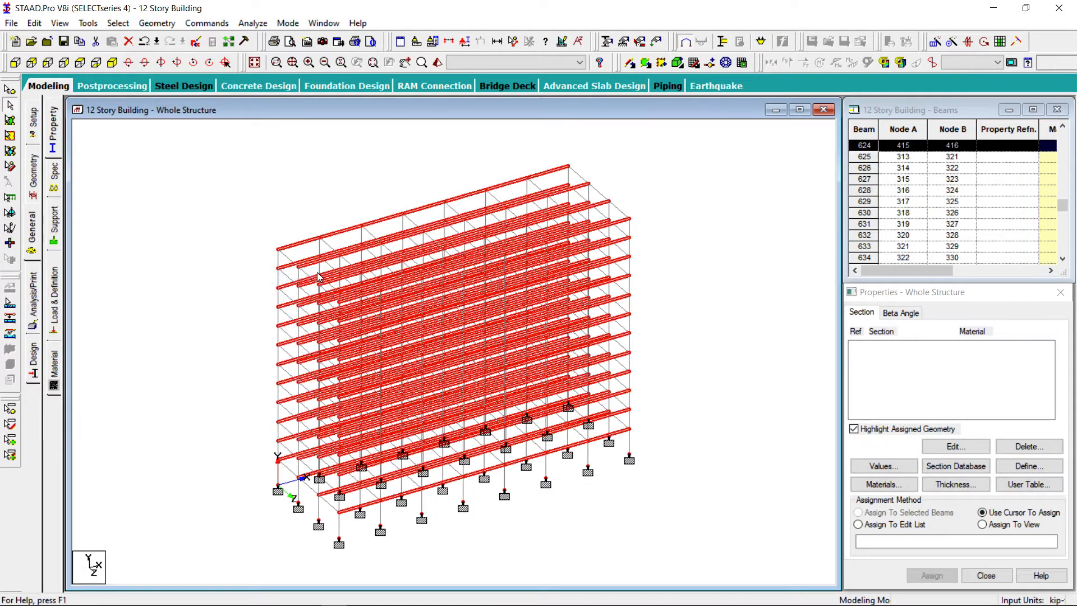
{"action": "left_click", "coordinate": [118, 23]}
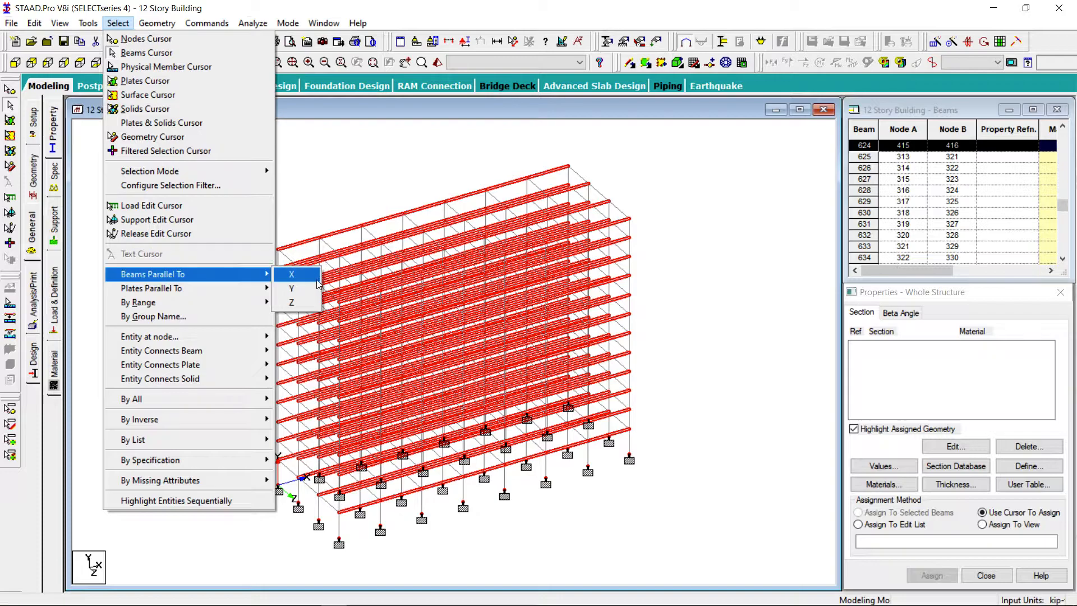
{"action": "left_click", "coordinate": [292, 302]}
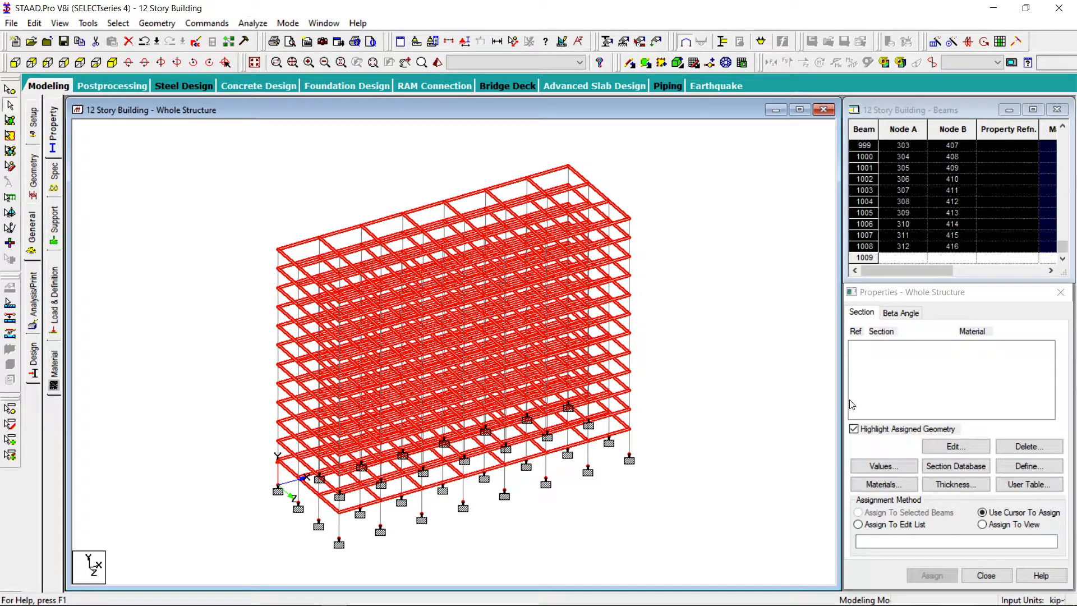
Create a rectangular concrete member section with YD 2 ft and ZD 2 ft and assign it to the selected beams
{"action": "left_click", "coordinate": [214, 25]}
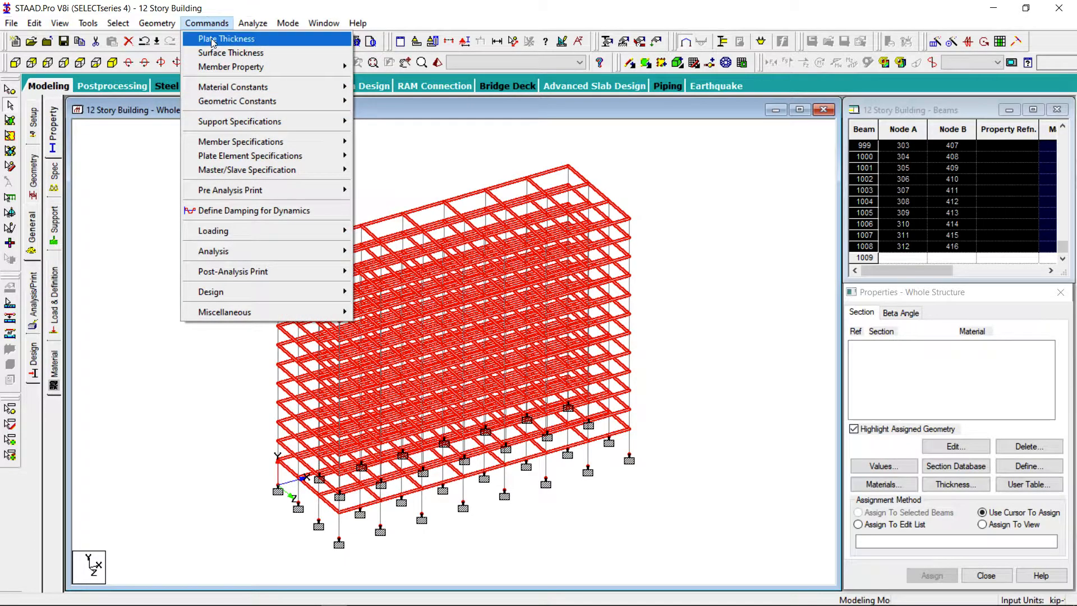
{"action": "mouse_move", "coordinate": [231, 67]}
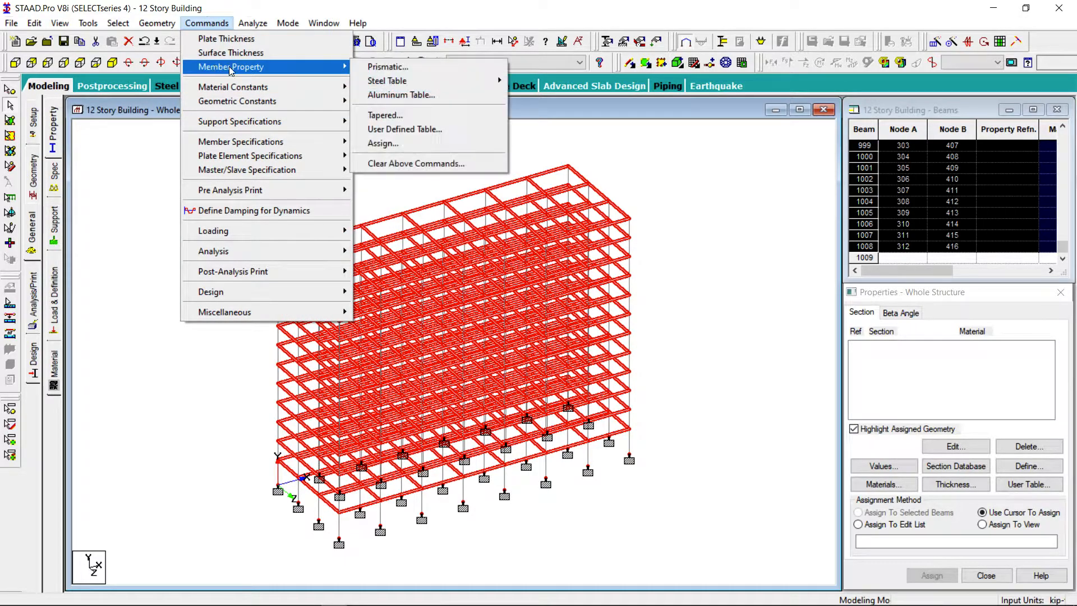
{"action": "left_click", "coordinate": [389, 70]}
{"action": "left_click", "coordinate": [347, 201]}
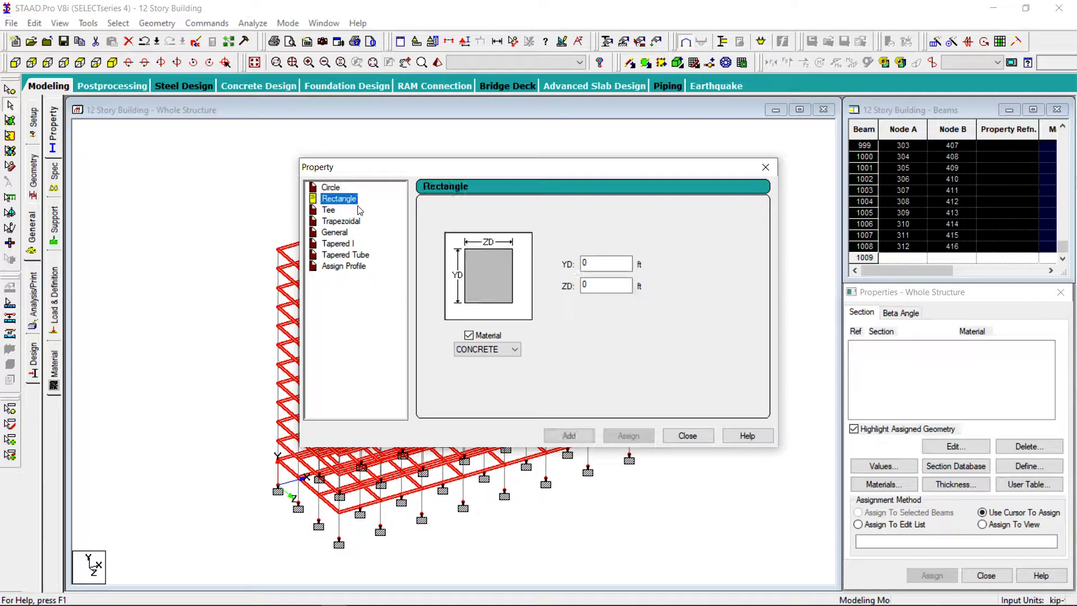
{"action": "double_click", "coordinate": [595, 265]}
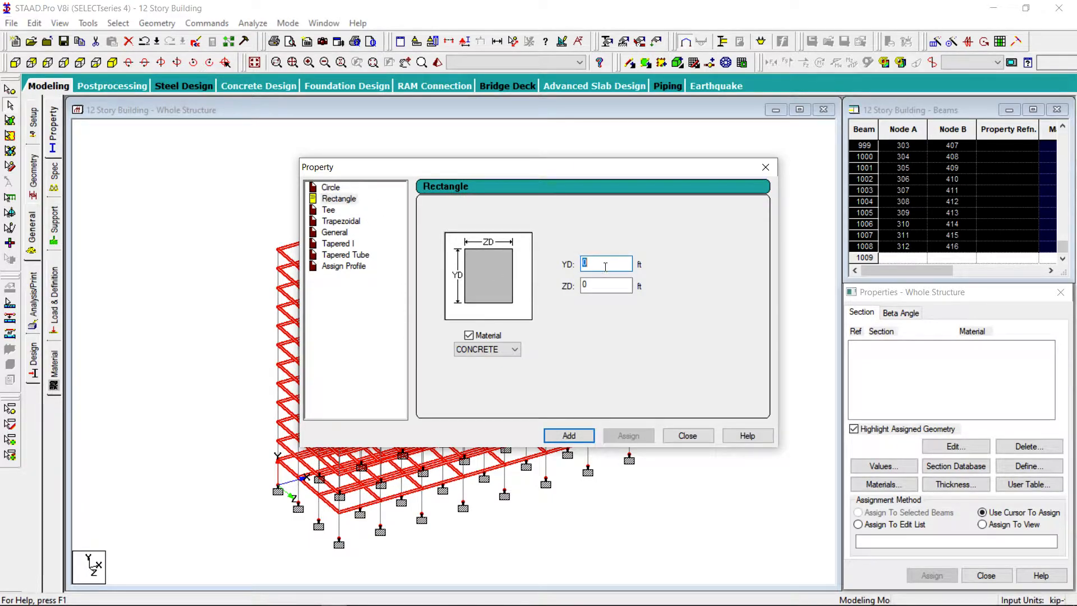
{"action": "type", "text": "2"}
{"action": "double_click", "coordinate": [605, 286]}
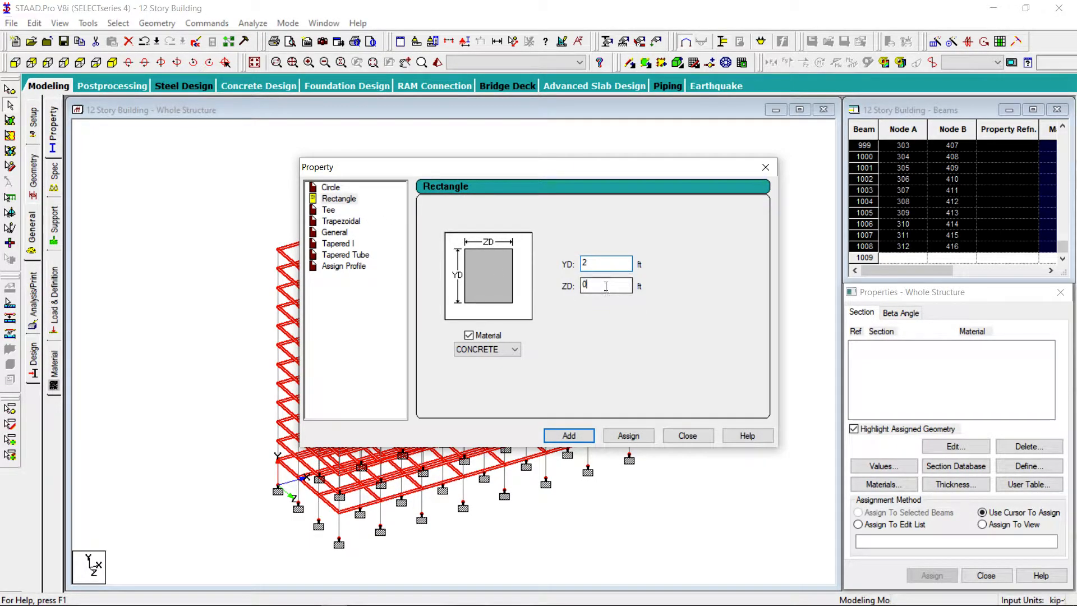
{"action": "left_click", "coordinate": [628, 436]}
{"action": "left_click", "coordinate": [687, 435]}
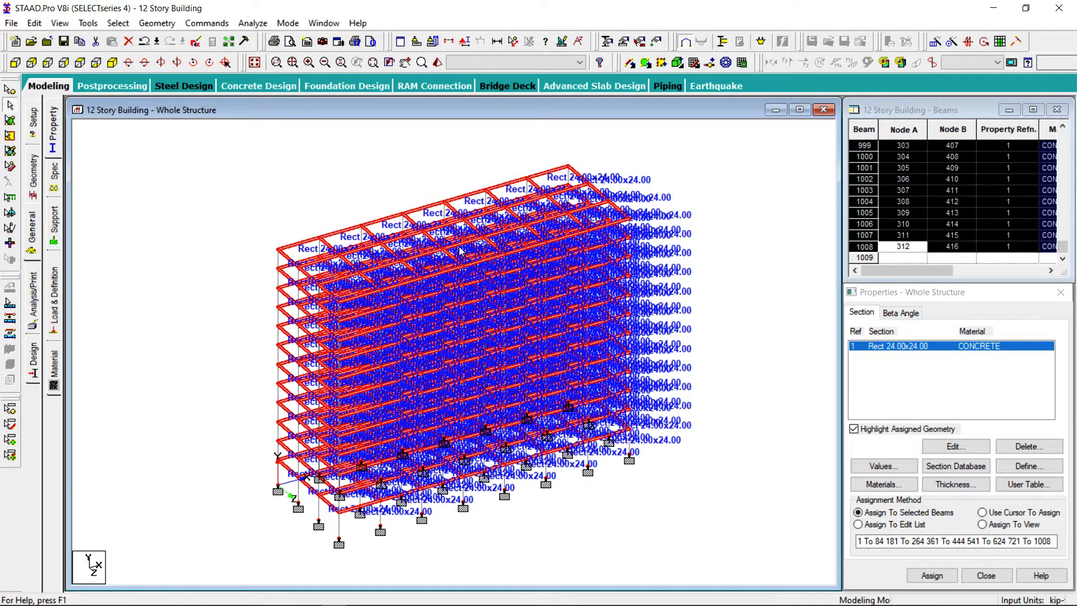
Switch the property labels from section names to references and clear the beam selection
{"action": "left_click", "coordinate": [465, 42]}
{"action": "left_click", "coordinate": [599, 154]}
{"action": "left_click", "coordinate": [611, 512]}
{"action": "left_click", "coordinate": [498, 513]}
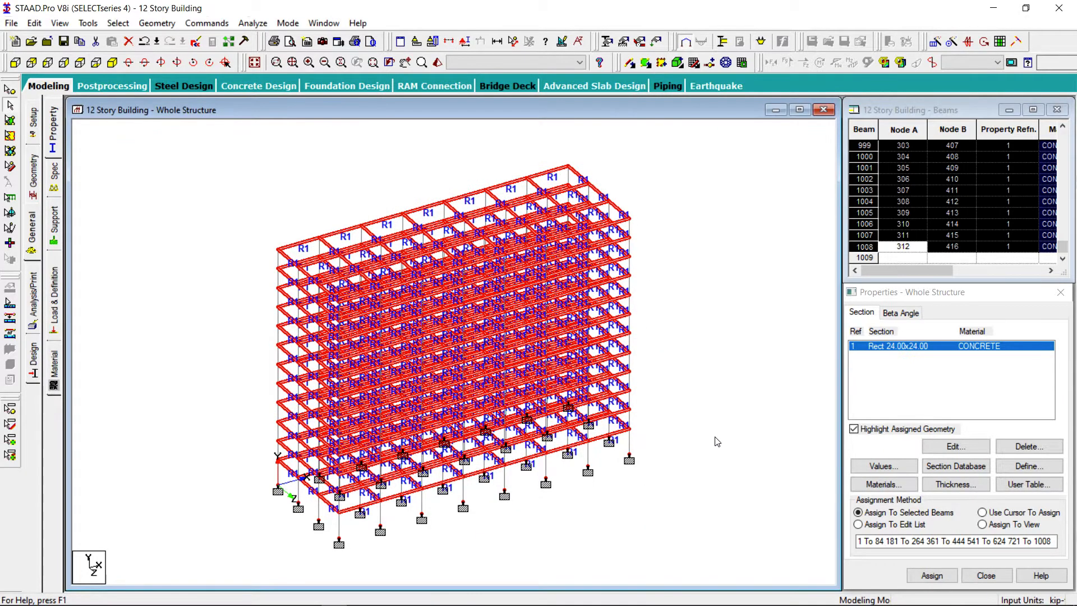
{"action": "left_click", "coordinate": [717, 441]}
Change the input length unit to inches and select all columns parallel to Y
{"action": "left_click", "coordinate": [416, 42]}
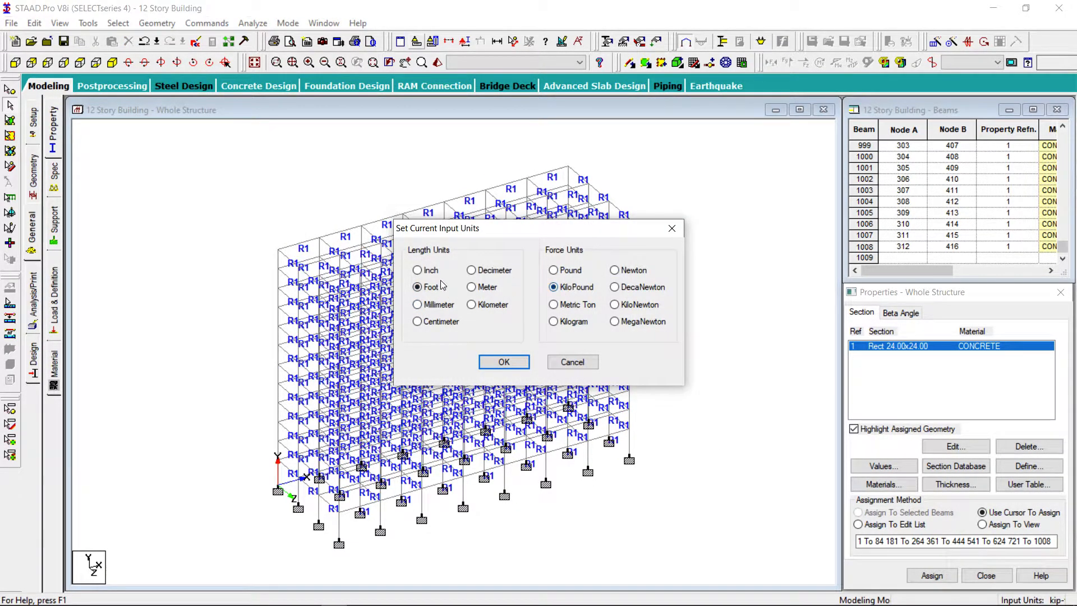
{"action": "left_click", "coordinate": [505, 363]}
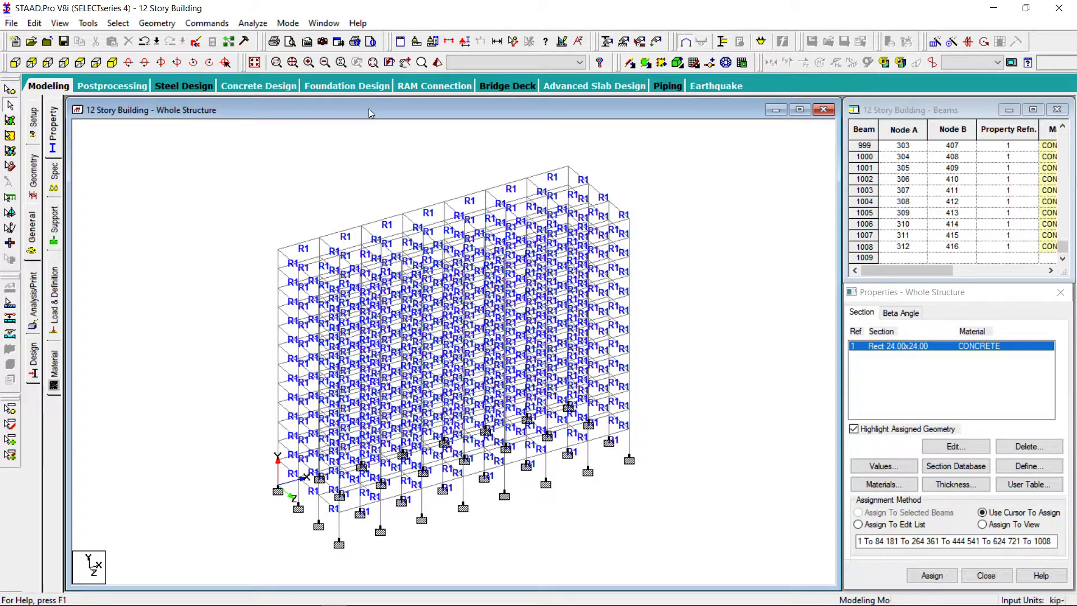
{"action": "left_click", "coordinate": [120, 23]}
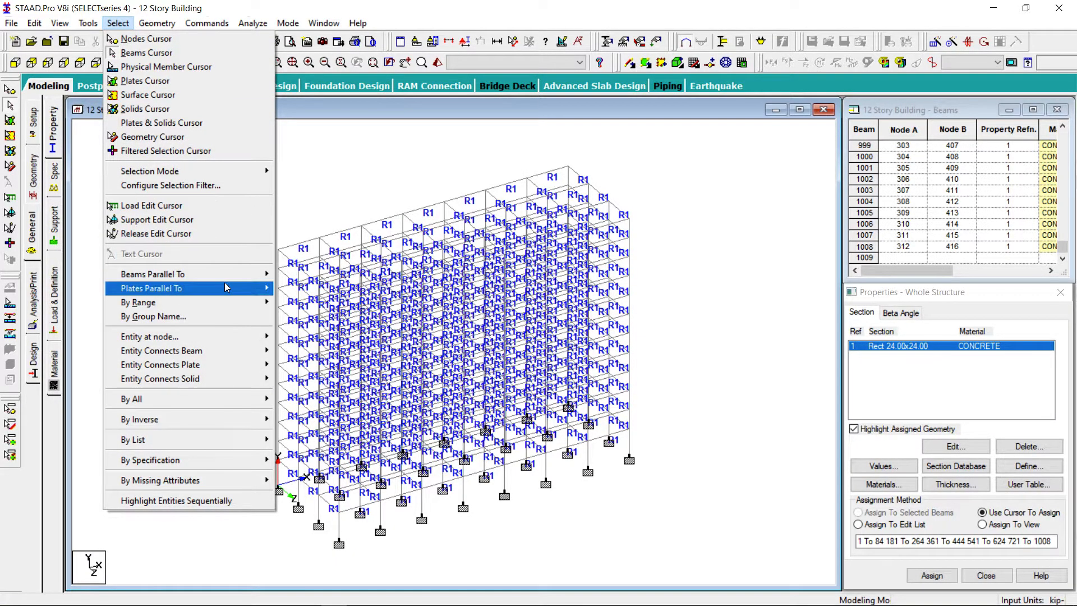
{"action": "mouse_move", "coordinate": [222, 281]}
{"action": "left_click", "coordinate": [291, 287]}
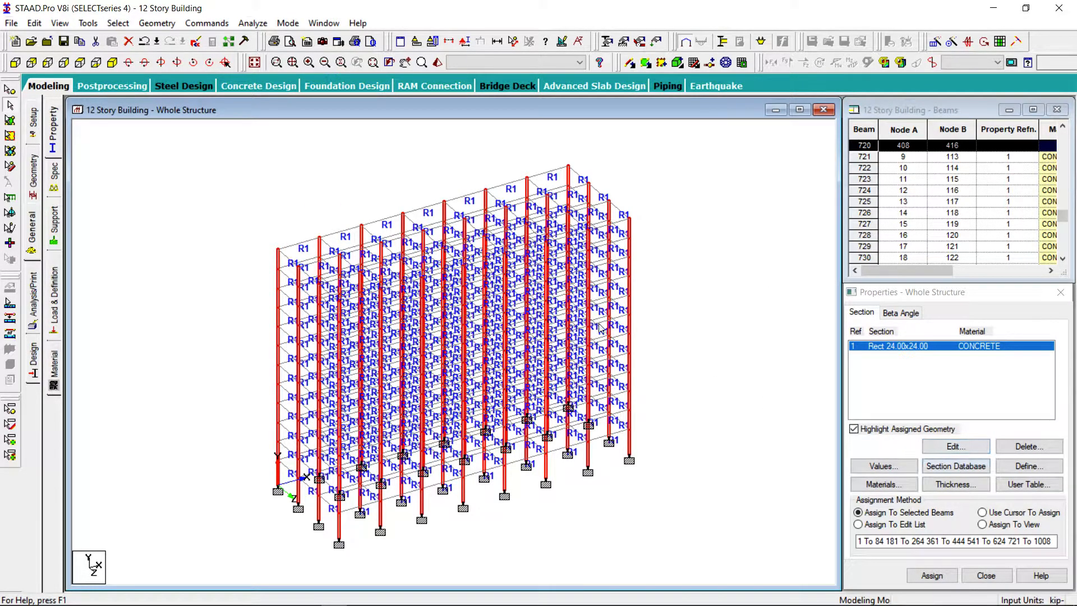
Create a rectangular concrete section with YD 28 in and ZD 28 in, assign it to the selected columns and clear the selection
{"action": "left_click", "coordinate": [195, 24]}
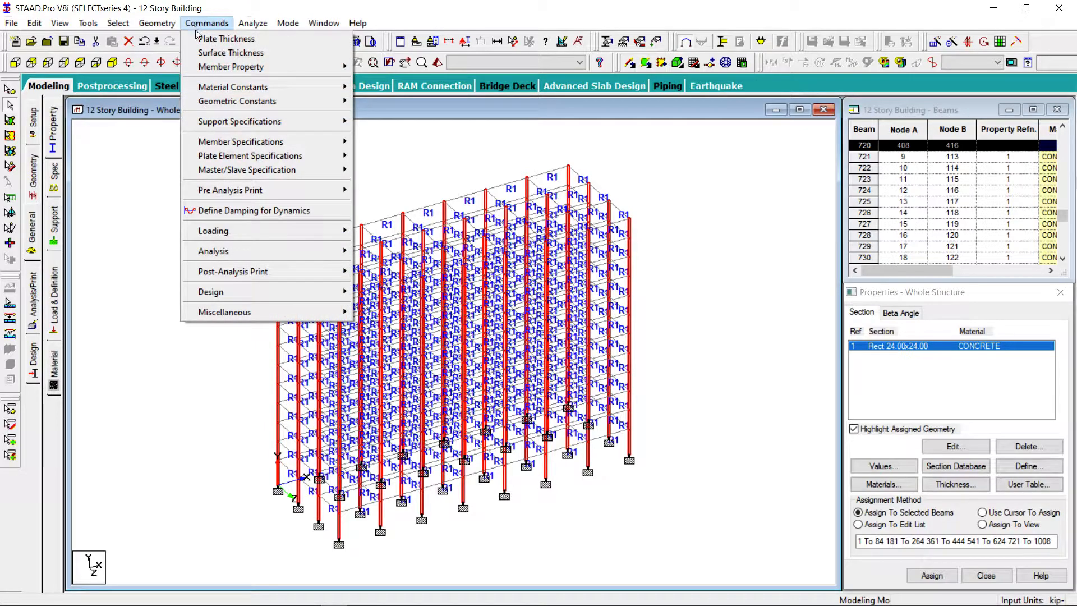
{"action": "mouse_move", "coordinate": [211, 68]}
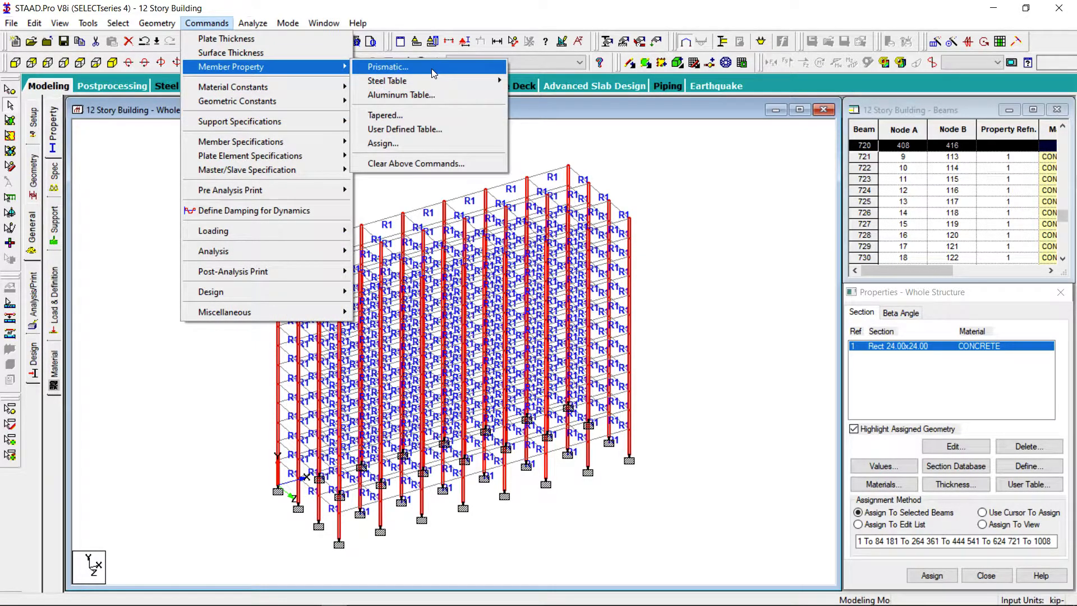
{"action": "left_click", "coordinate": [433, 68]}
{"action": "left_click", "coordinate": [344, 199]}
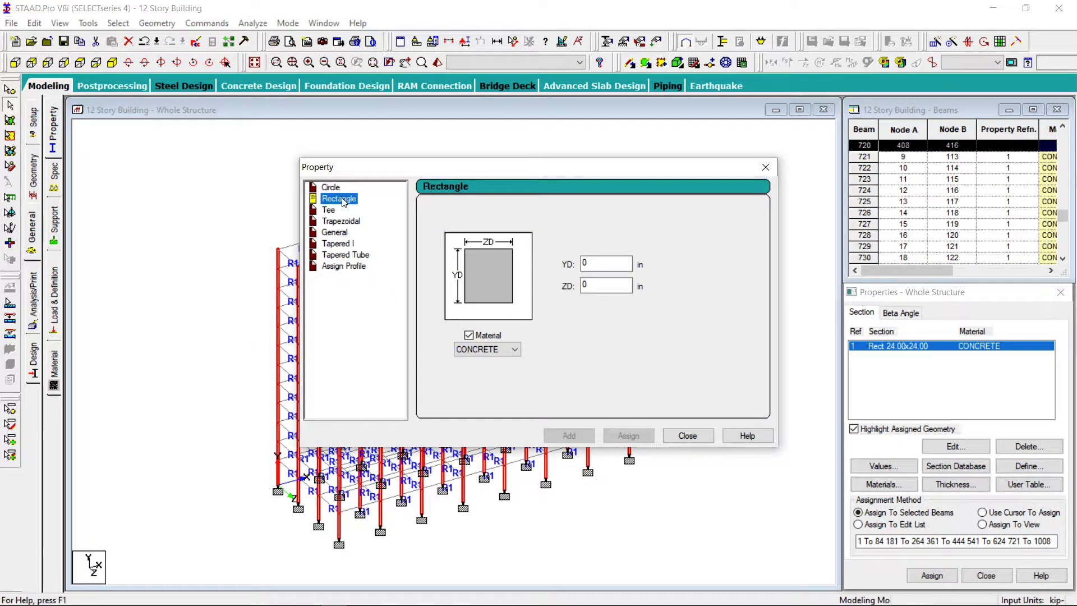
{"action": "double_click", "coordinate": [600, 263]}
{"action": "type", "text": "28"}
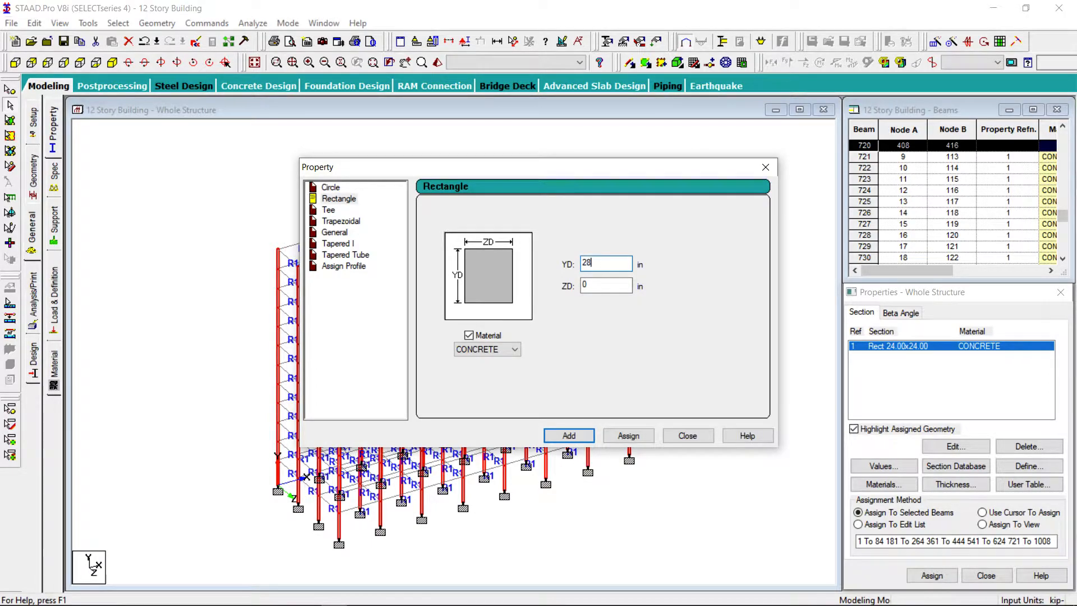
{"action": "double_click", "coordinate": [615, 287]}
{"action": "type", "text": "28"}
{"action": "left_click", "coordinate": [628, 436]}
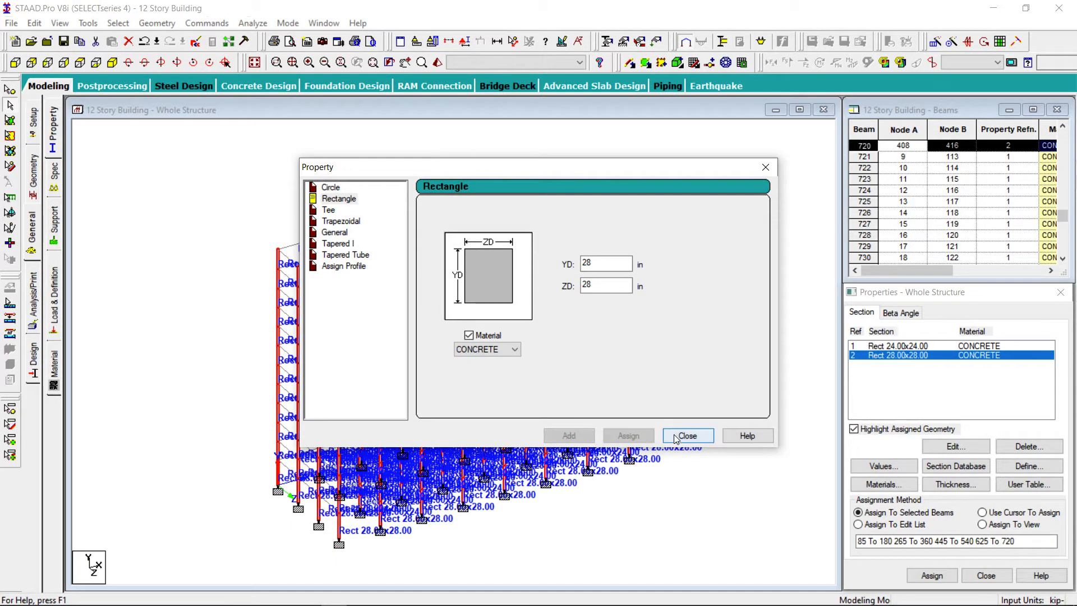
{"action": "left_click", "coordinate": [687, 436]}
{"action": "left_click", "coordinate": [274, 187]}
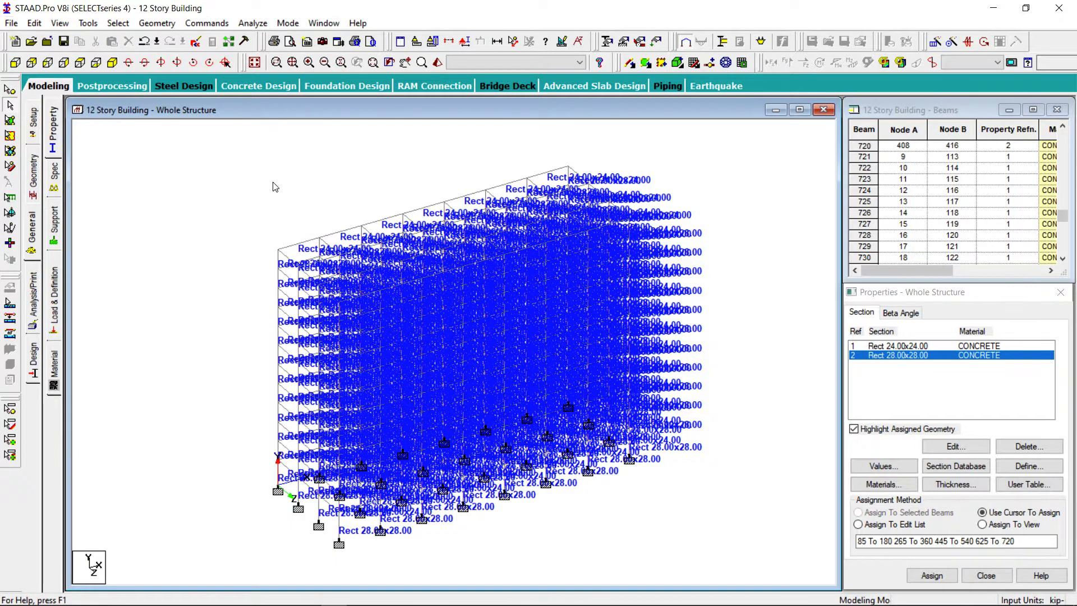
Close the section properties and the beams table, and set the property labels to None
{"action": "left_click", "coordinate": [1002, 581]}
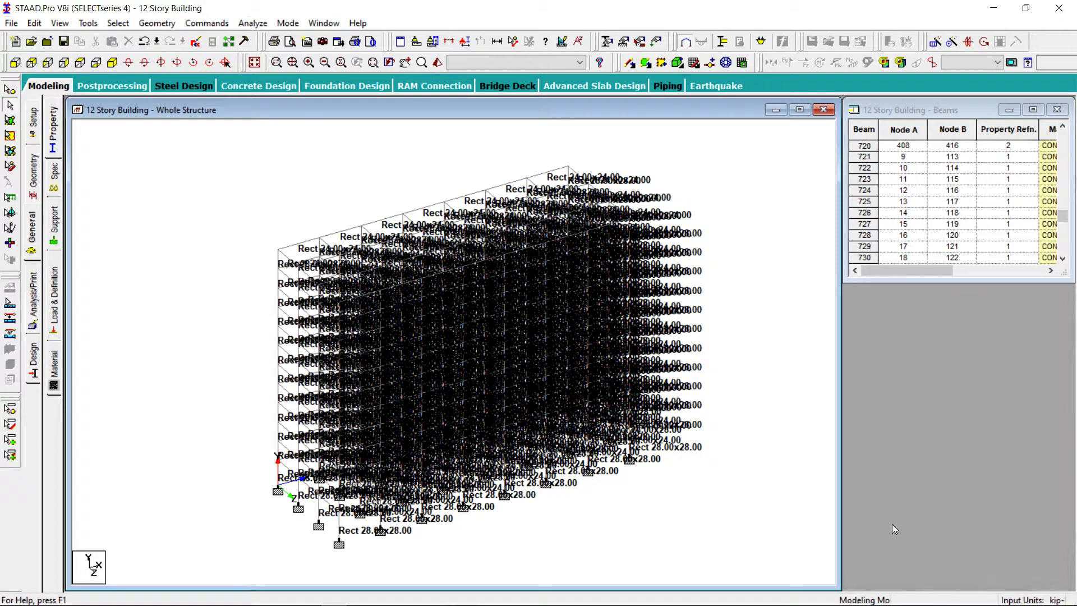
{"action": "left_click", "coordinate": [1056, 109]}
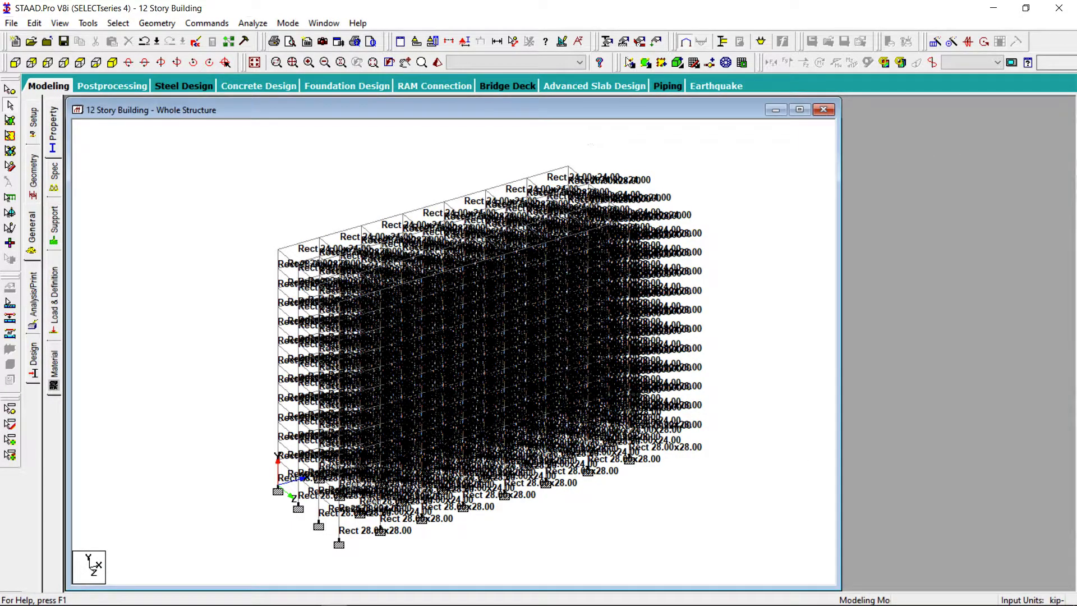
{"action": "left_click", "coordinate": [465, 42]}
{"action": "left_click", "coordinate": [620, 184]}
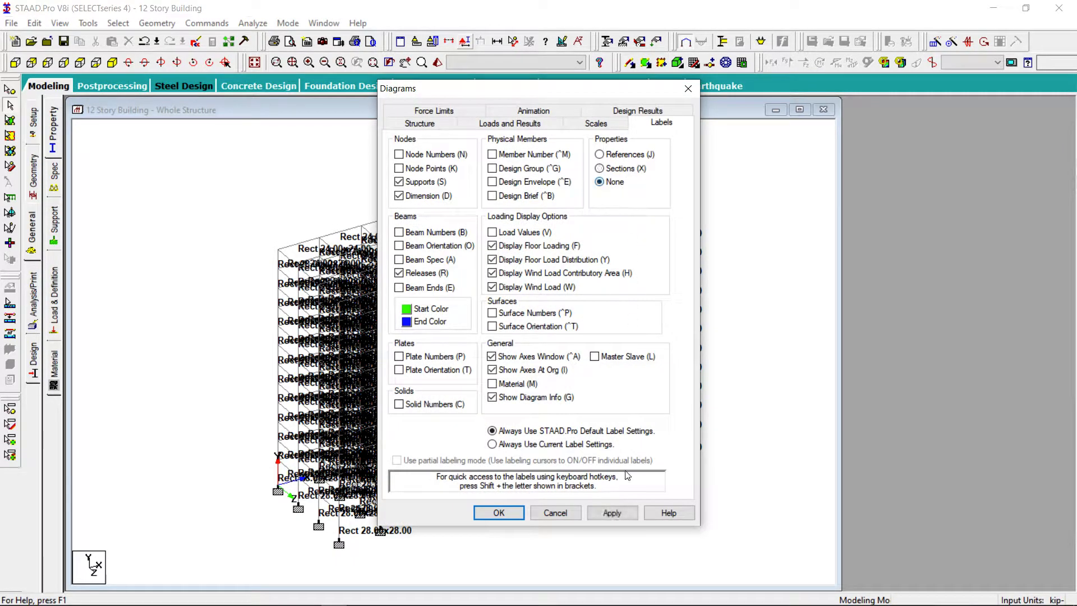
{"action": "left_click", "coordinate": [612, 512]}
{"action": "left_click", "coordinate": [491, 515]}
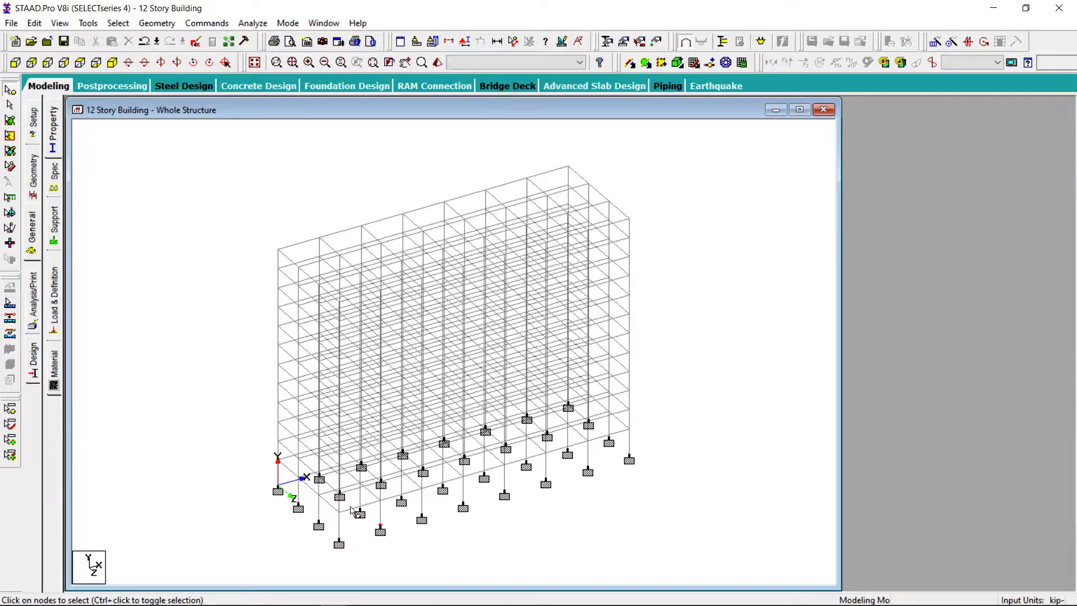
Show only the Y-Z plane frame through node 314 and view it square-on from the building's side
{"action": "left_click", "coordinate": [589, 469]}
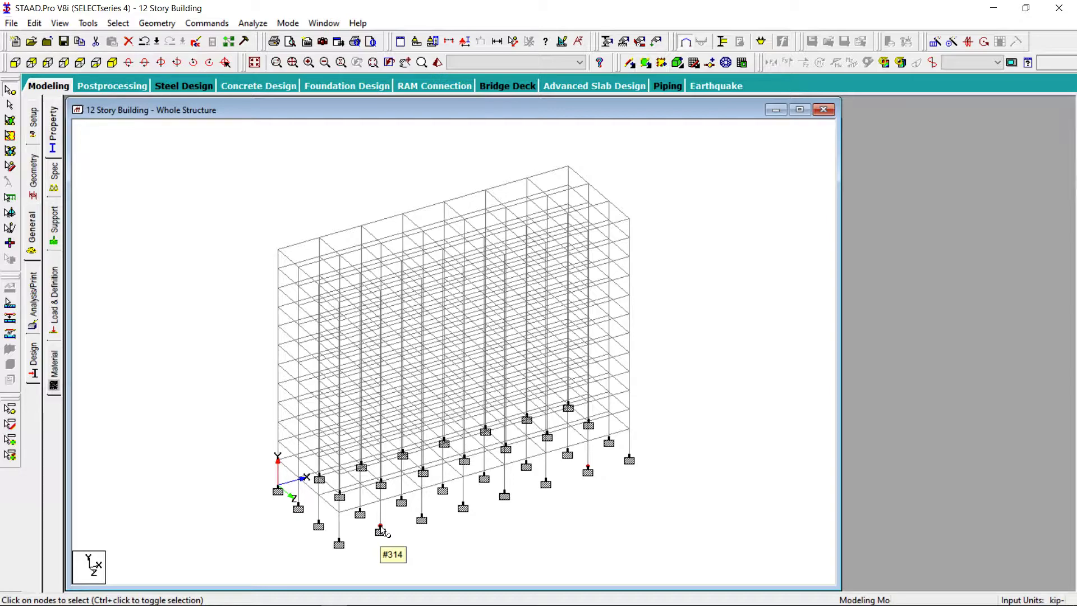
{"action": "left_click", "coordinate": [448, 41]}
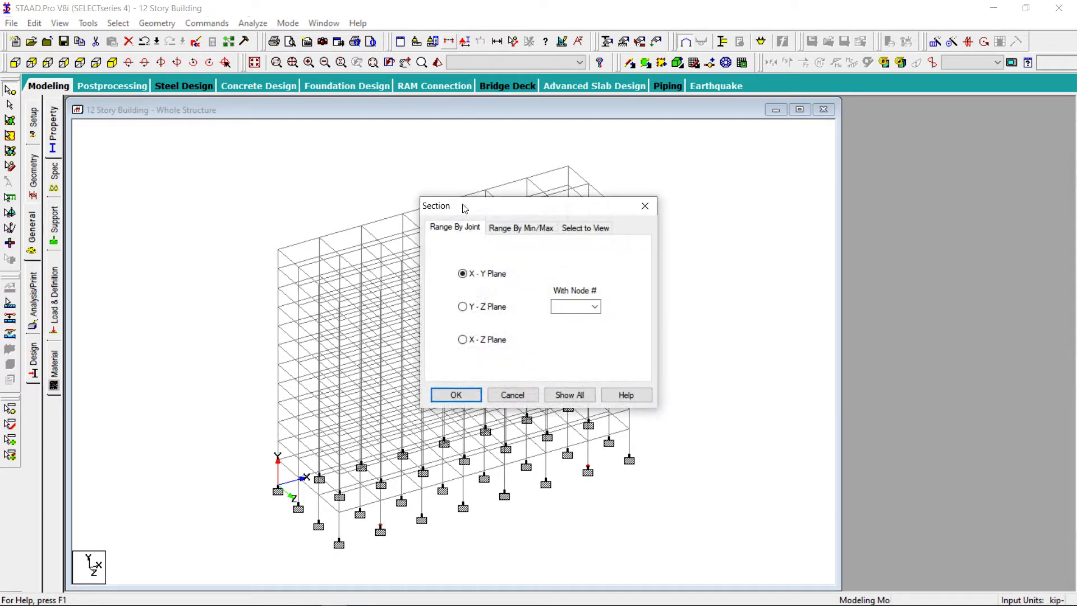
{"action": "left_click", "coordinate": [554, 307]}
{"action": "type", "text": "314"}
{"action": "key", "text": "Return"}
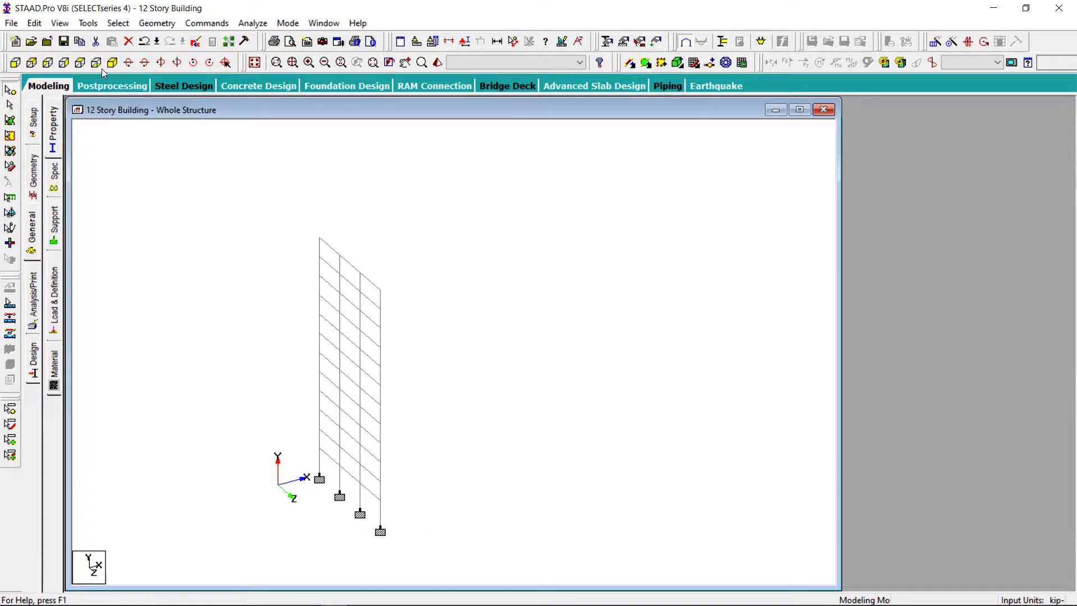
{"action": "left_click", "coordinate": [15, 63]}
{"action": "left_click", "coordinate": [47, 62]}
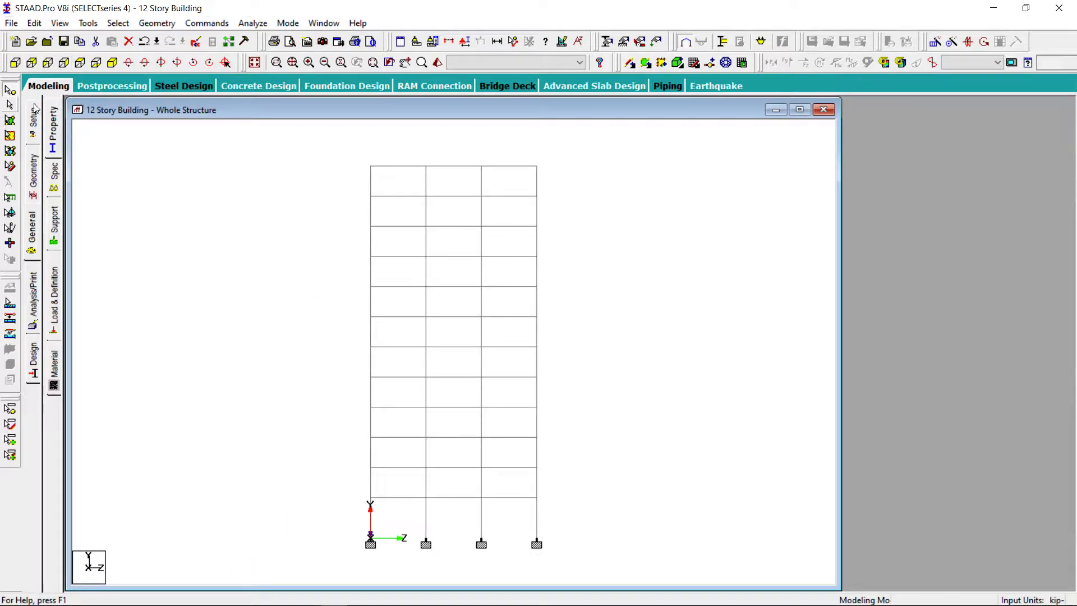
Add a beam between the frame's two middle base nodes and a four-node plate in the lowest panel of the middle bay
{"action": "left_click", "coordinate": [630, 62]}
{"action": "left_click_drag", "start_coordinate": [426, 540], "coordinate": [481, 540]}
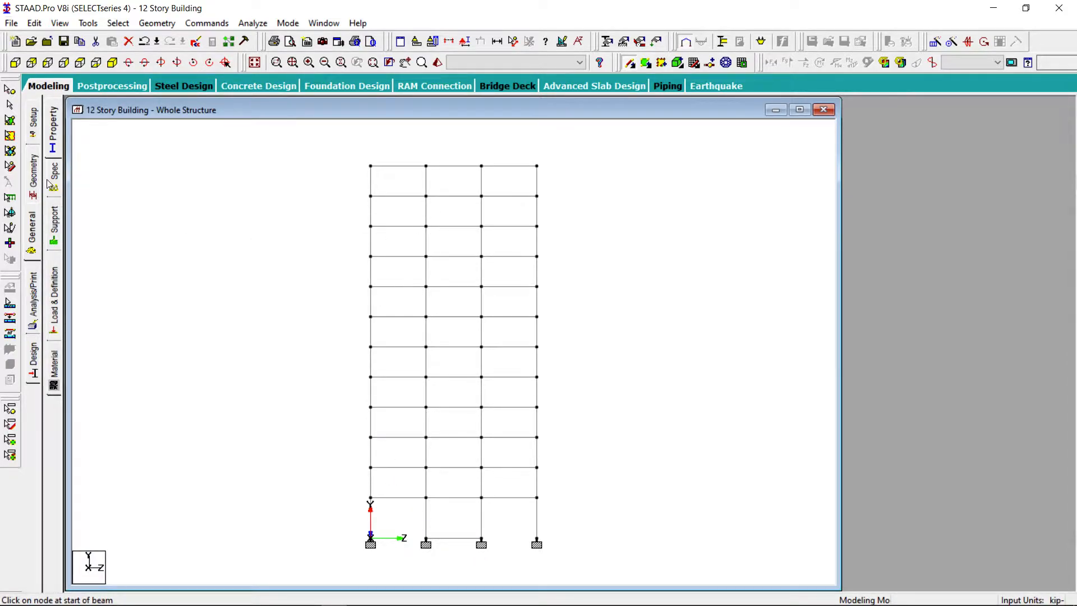
{"action": "left_click", "coordinate": [647, 63]}
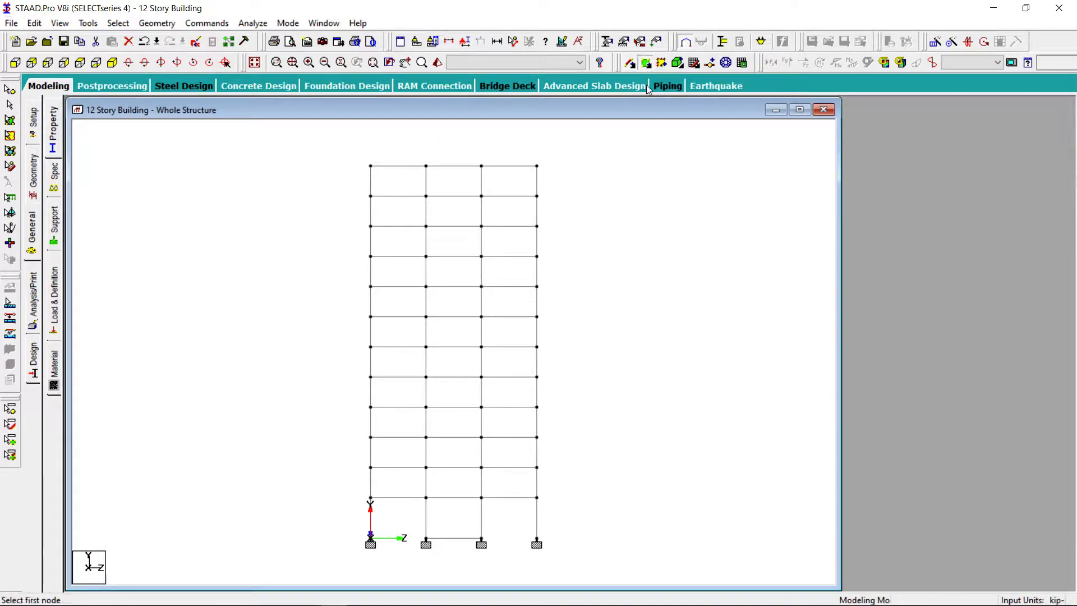
{"action": "left_click", "coordinate": [425, 538]}
{"action": "left_click", "coordinate": [481, 539]}
{"action": "left_click", "coordinate": [483, 503]}
{"action": "left_click", "coordinate": [427, 499]}
Add a second four-node plate in the middle bay's panel directly above the first plate
{"action": "left_click", "coordinate": [426, 498]}
{"action": "left_click", "coordinate": [481, 498]}
{"action": "left_click", "coordinate": [482, 468]}
{"action": "left_click", "coordinate": [425, 467]}
Create a concrete plate element thickness of 12 in at all four nodes
{"action": "left_click", "coordinate": [157, 23]}
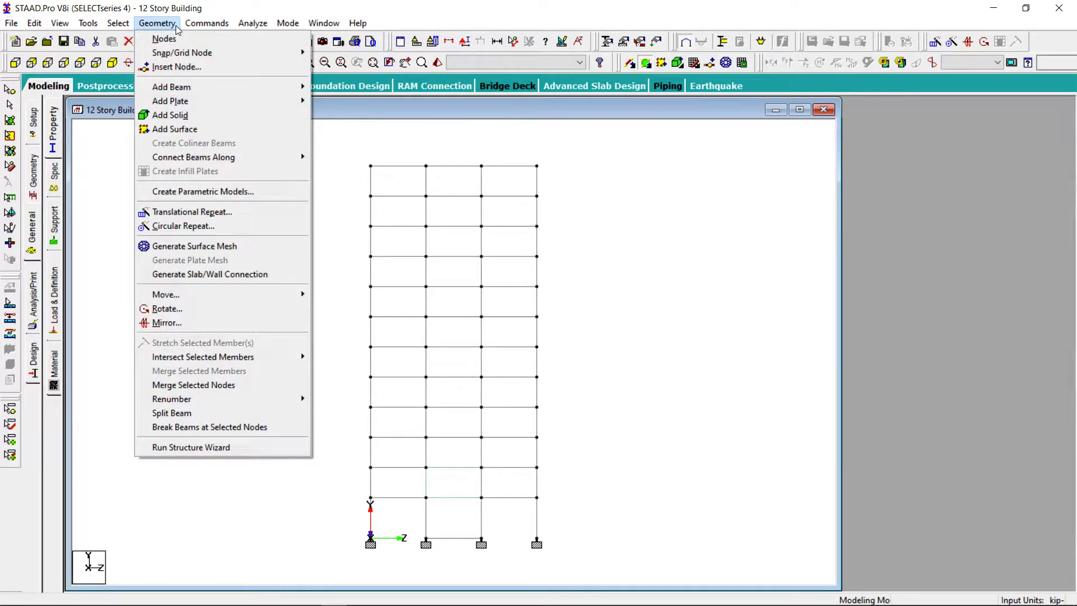
{"action": "left_click", "coordinate": [207, 23]}
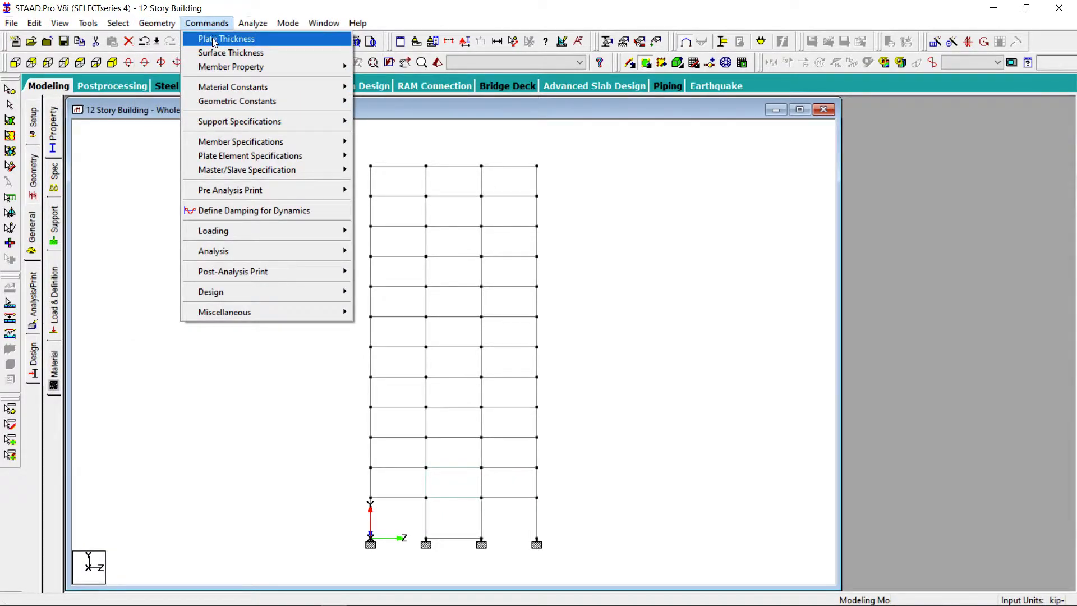
{"action": "left_click", "coordinate": [214, 40]}
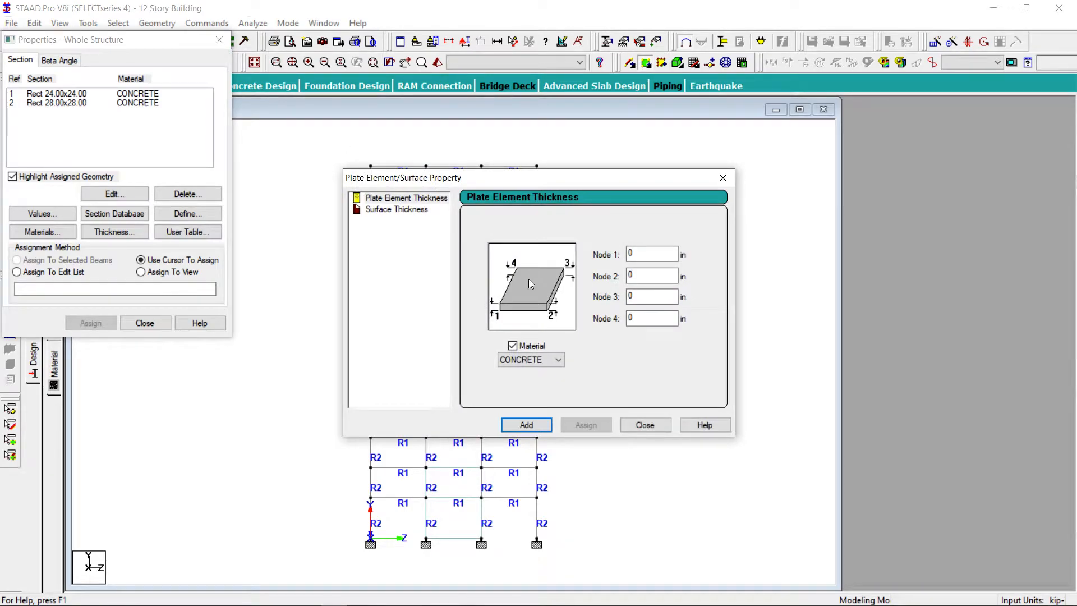
{"action": "double_click", "coordinate": [674, 253]}
{"action": "type", "text": "12"}
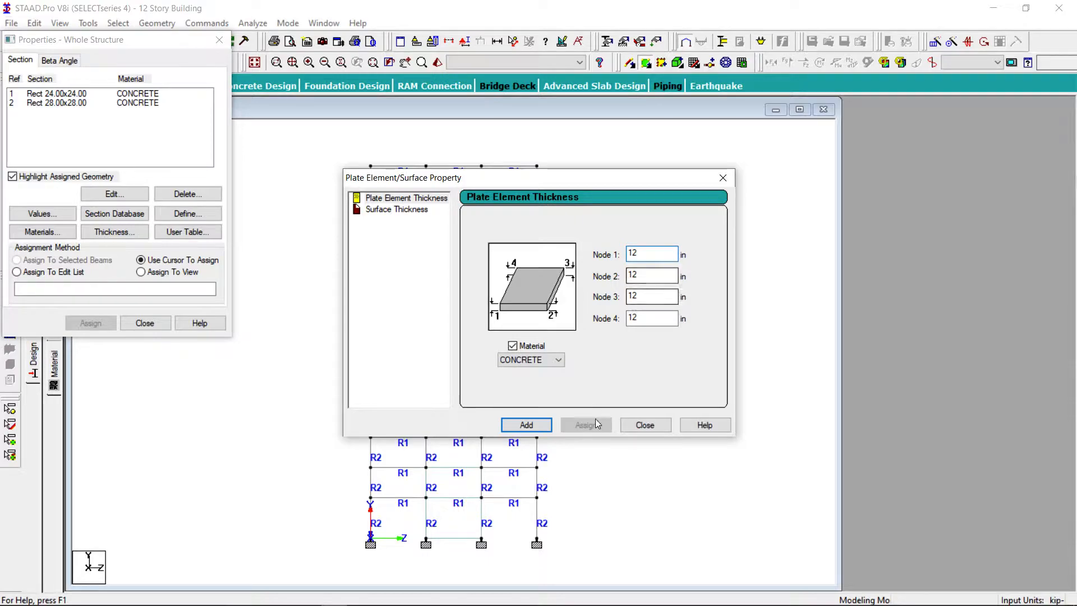
{"action": "left_click", "coordinate": [526, 425]}
{"action": "left_click", "coordinate": [645, 424]}
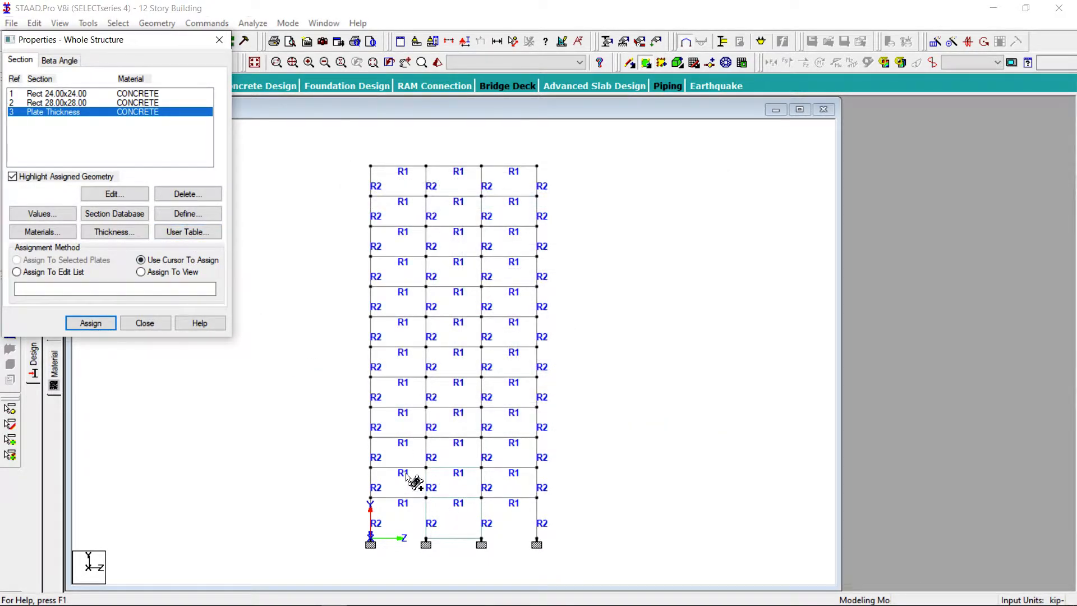
Assign the concrete plate thickness to both plates by applying it to the whole view
{"action": "left_click", "coordinate": [409, 456]}
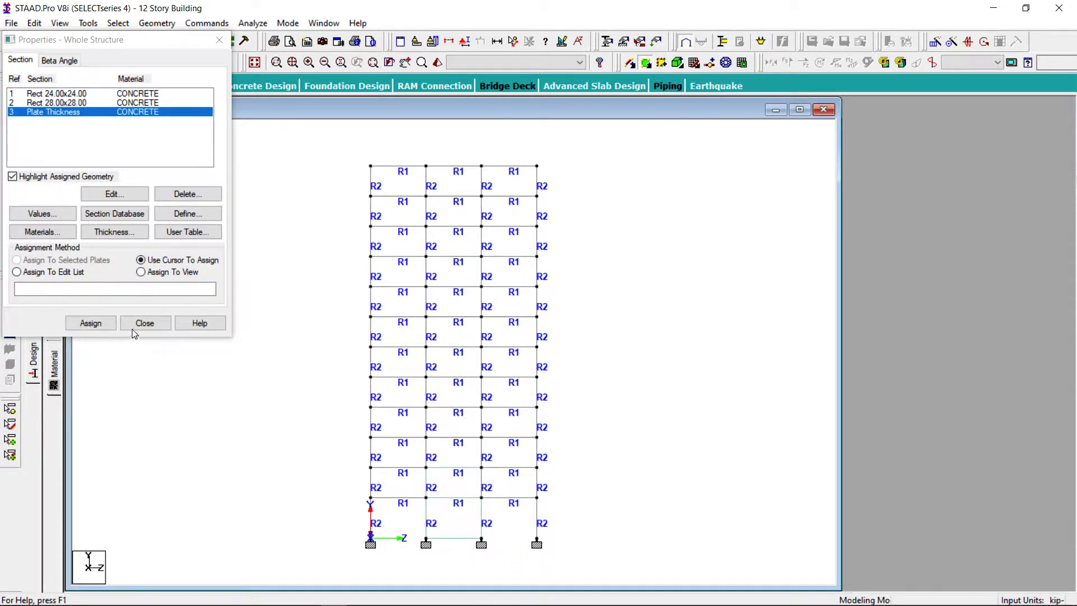
{"action": "left_click", "coordinate": [141, 271]}
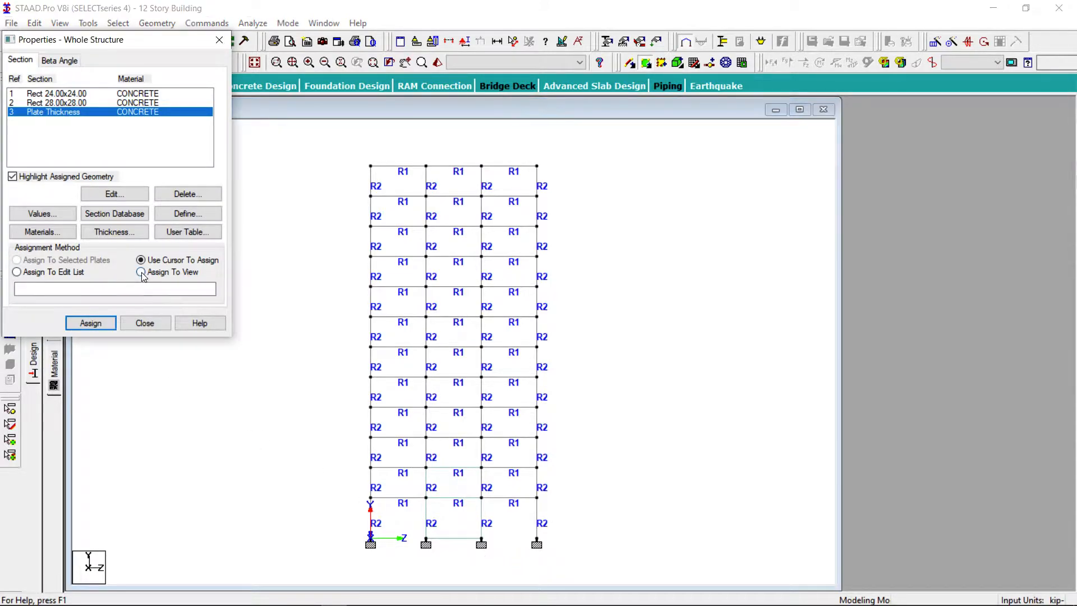
{"action": "left_click", "coordinate": [87, 325]}
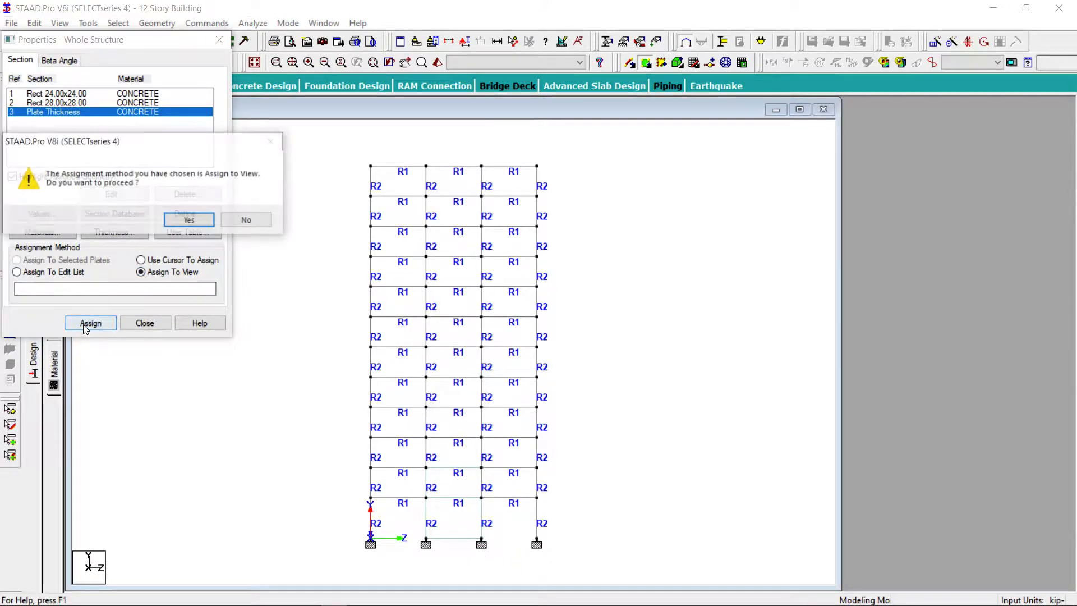
{"action": "left_click", "coordinate": [187, 226]}
{"action": "left_click", "coordinate": [145, 323]}
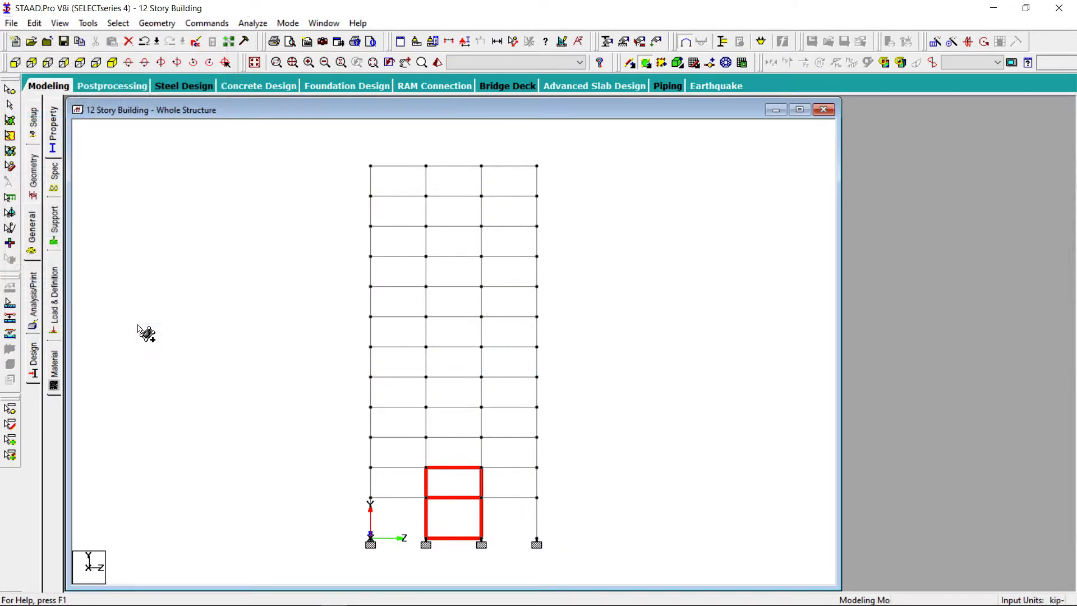
Select the upper plate of the middle bay and set the input length unit to foot
{"action": "left_click", "coordinate": [10, 120]}
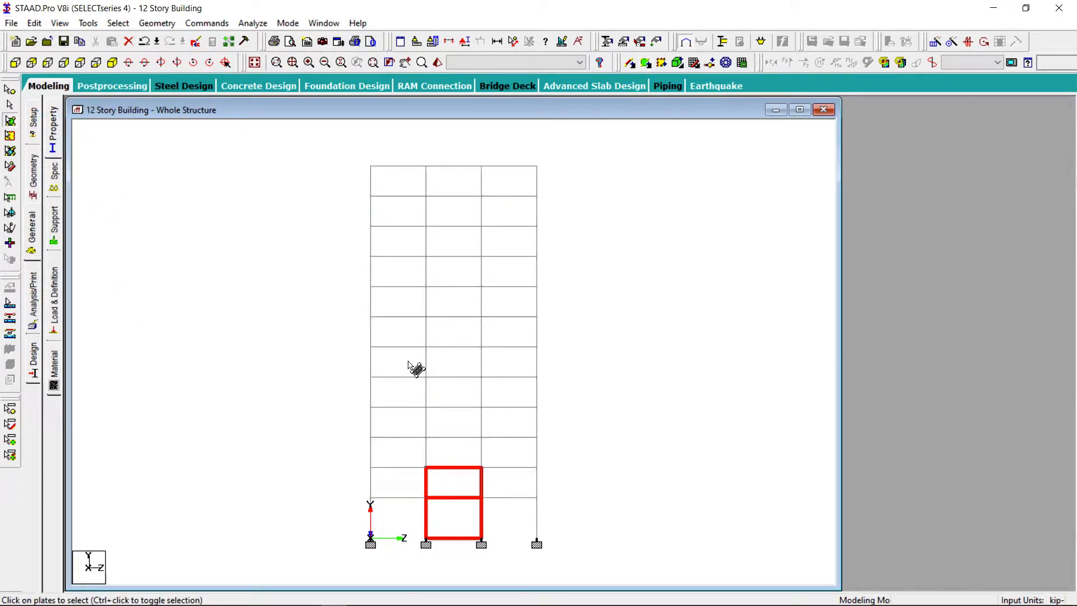
{"action": "left_click", "coordinate": [321, 363]}
{"action": "left_click", "coordinate": [445, 480]}
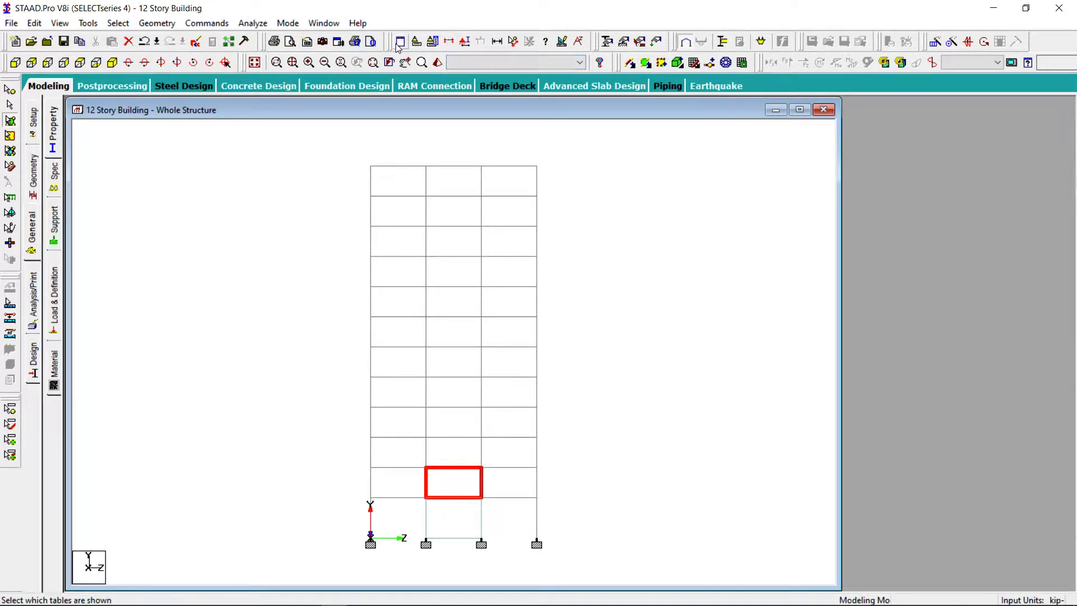
{"action": "left_click", "coordinate": [416, 42]}
{"action": "left_click", "coordinate": [436, 291]}
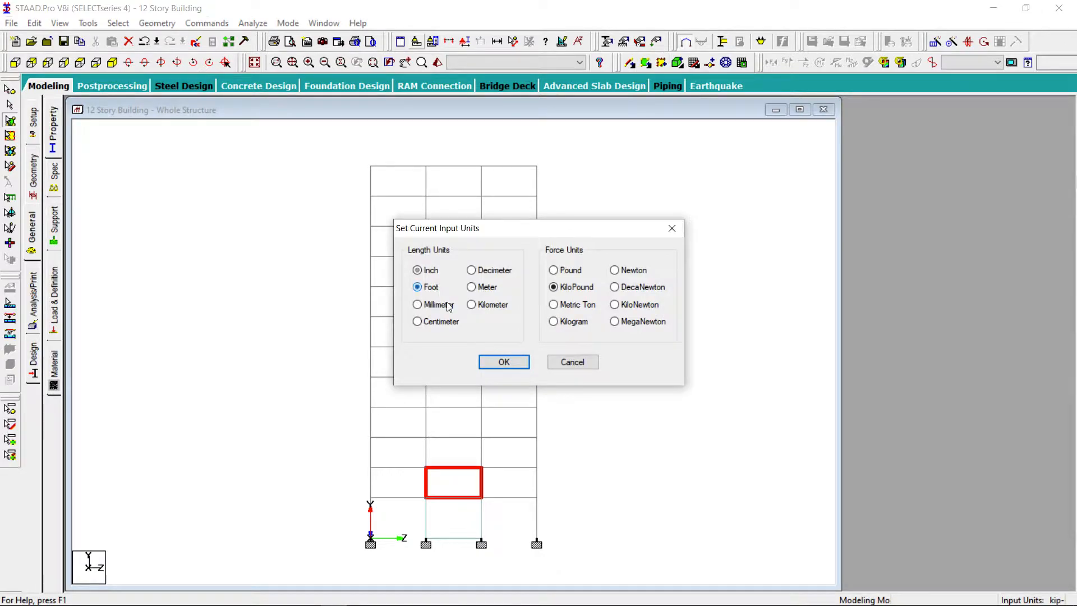
{"action": "left_click", "coordinate": [502, 362]}
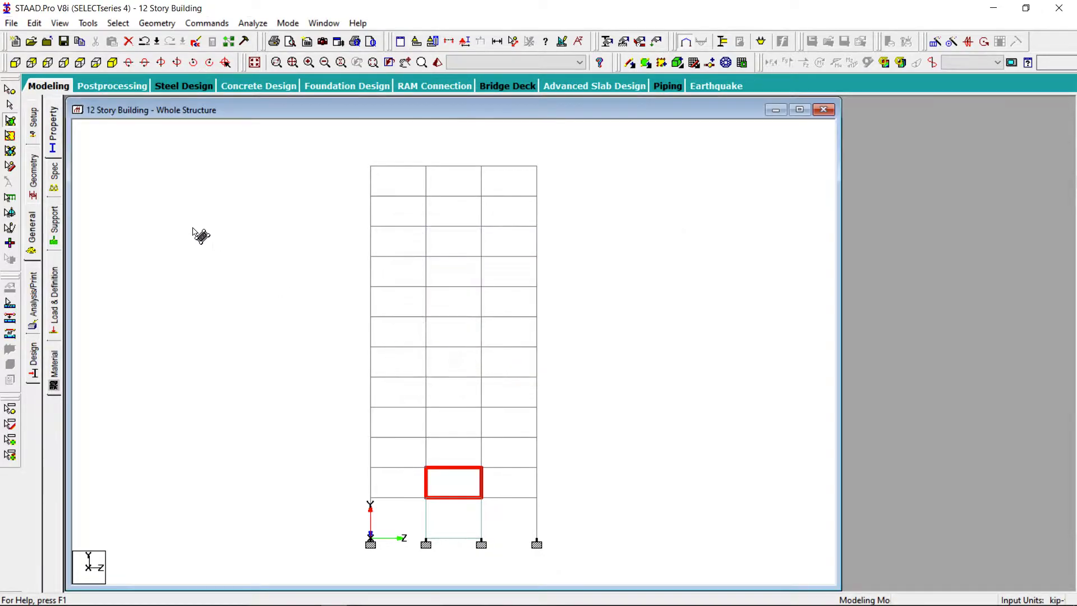
Repeat the selected plate upward along global Y with a Translational Repeat of 10 steps at 12 ft spacing
{"action": "left_click", "coordinate": [153, 24]}
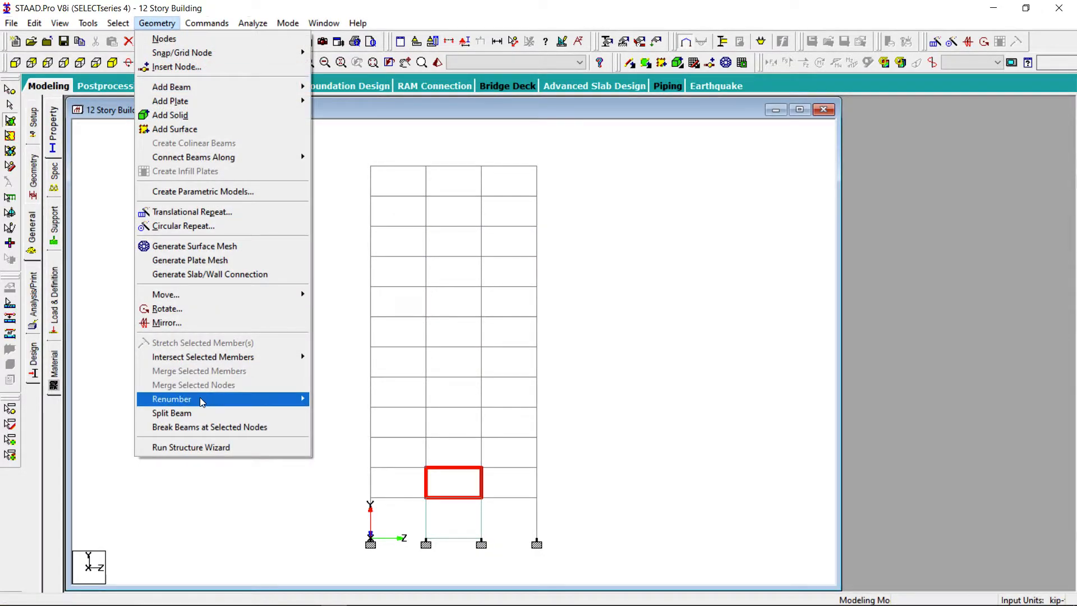
{"action": "left_click", "coordinate": [202, 215]}
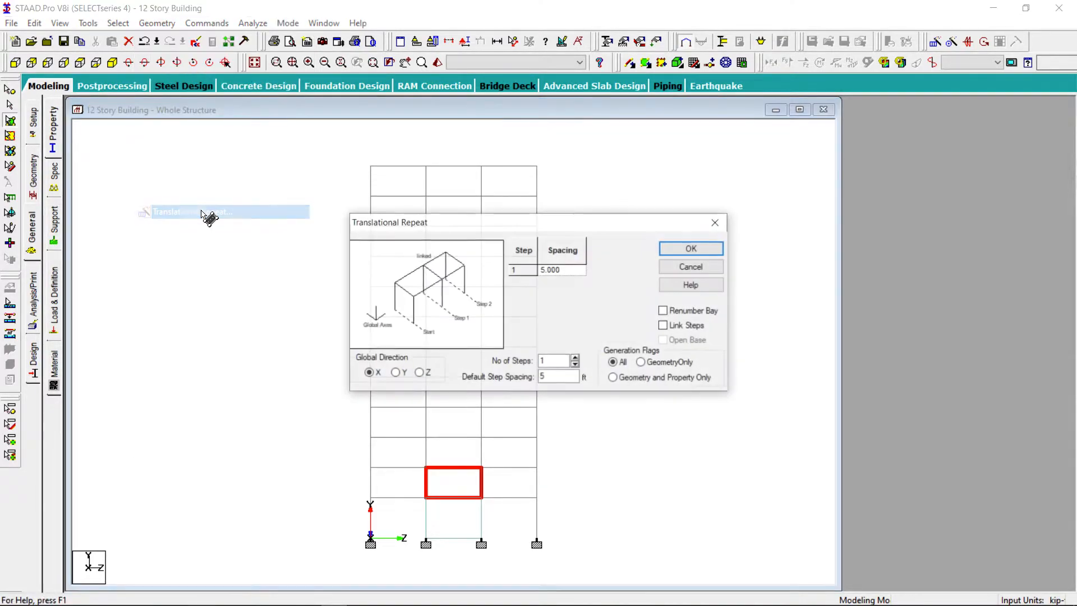
{"action": "left_click", "coordinate": [402, 374]}
{"action": "left_click", "coordinate": [557, 379]}
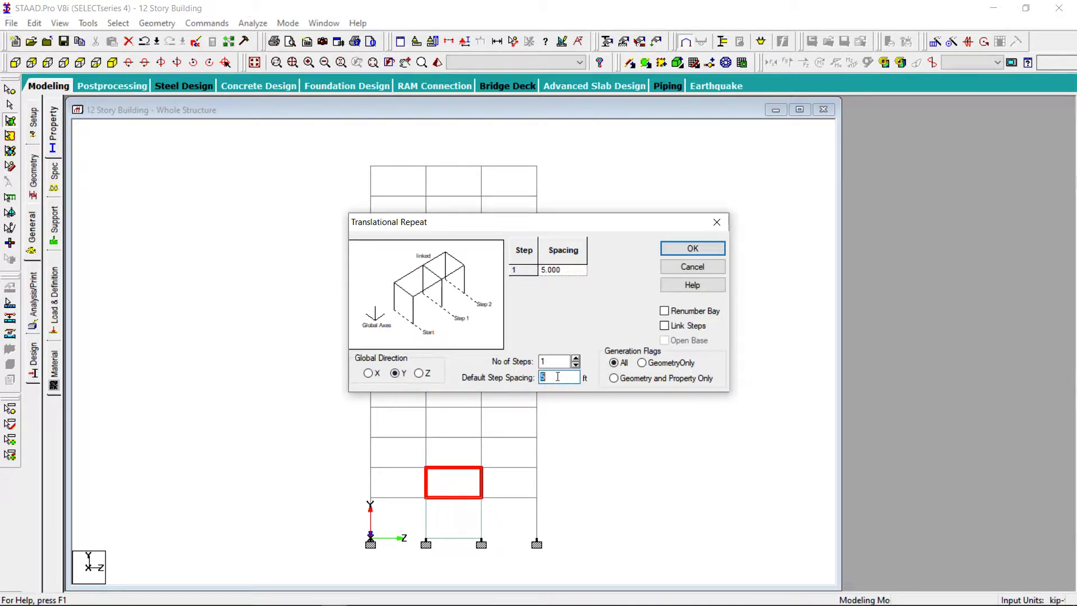
{"action": "left_click", "coordinate": [576, 358]}
{"action": "left_click", "coordinate": [576, 357]}
{"action": "left_click", "coordinate": [576, 358]}
{"action": "left_click", "coordinate": [576, 358]}
{"action": "left_click", "coordinate": [576, 358]}
{"action": "left_click", "coordinate": [576, 358]}
{"action": "left_click", "coordinate": [576, 359]}
{"action": "left_click", "coordinate": [647, 339]}
{"action": "left_click", "coordinate": [648, 339]}
{"action": "left_click", "coordinate": [576, 357]}
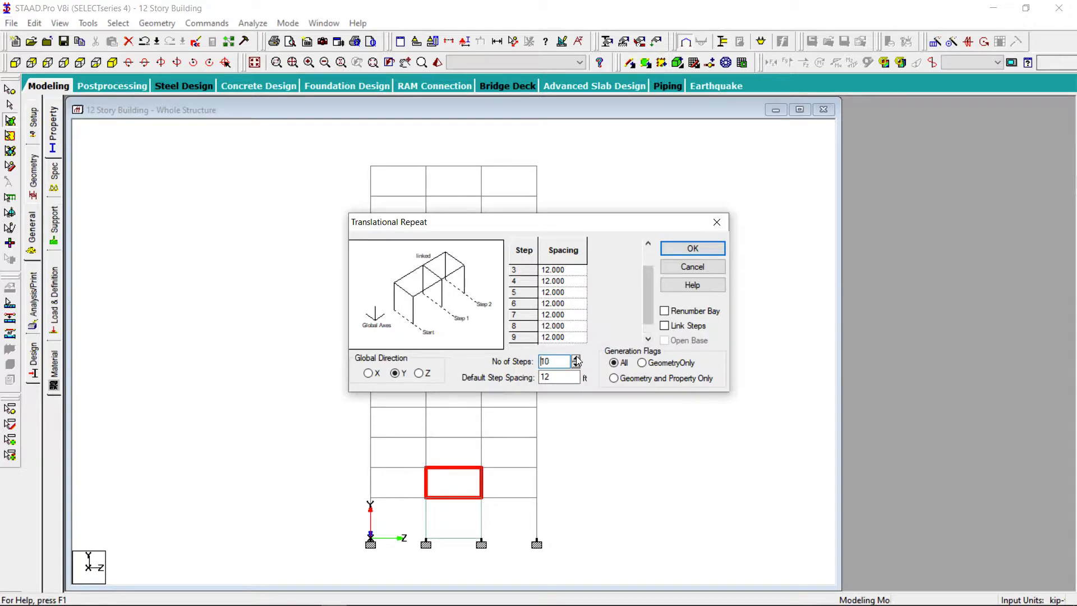
{"action": "left_click", "coordinate": [702, 252]}
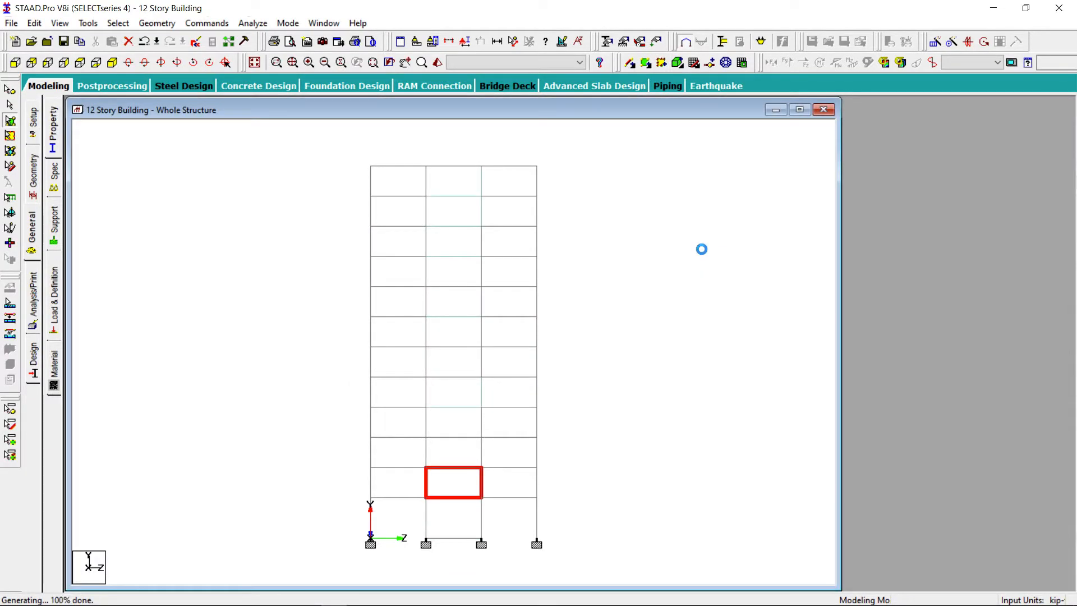
Select all plates in the model and display the whole structure
{"action": "left_click", "coordinate": [118, 23]}
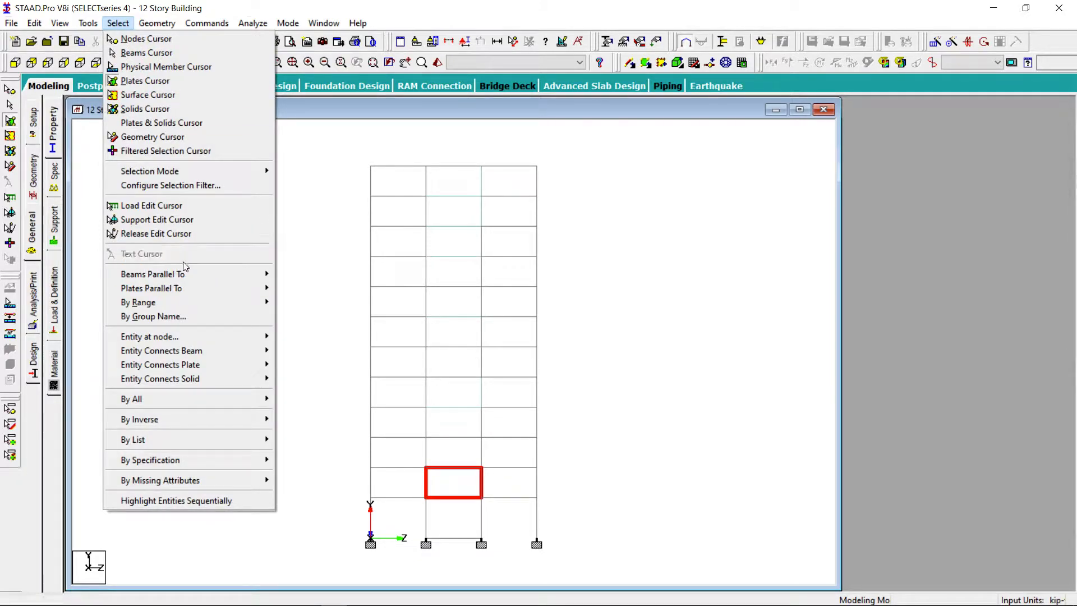
{"action": "mouse_move", "coordinate": [144, 401]}
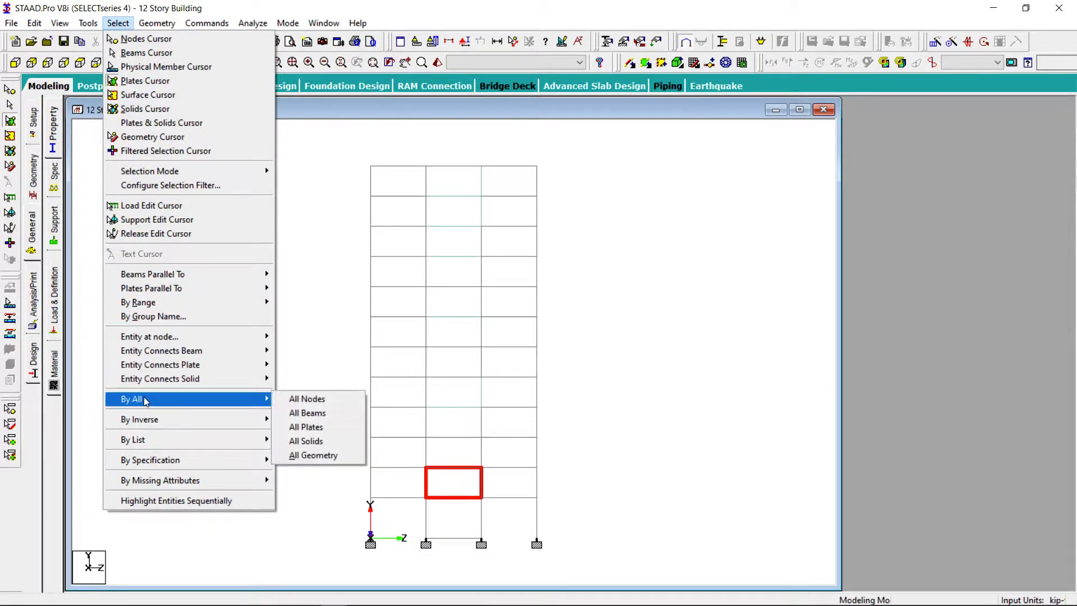
{"action": "left_click", "coordinate": [338, 427]}
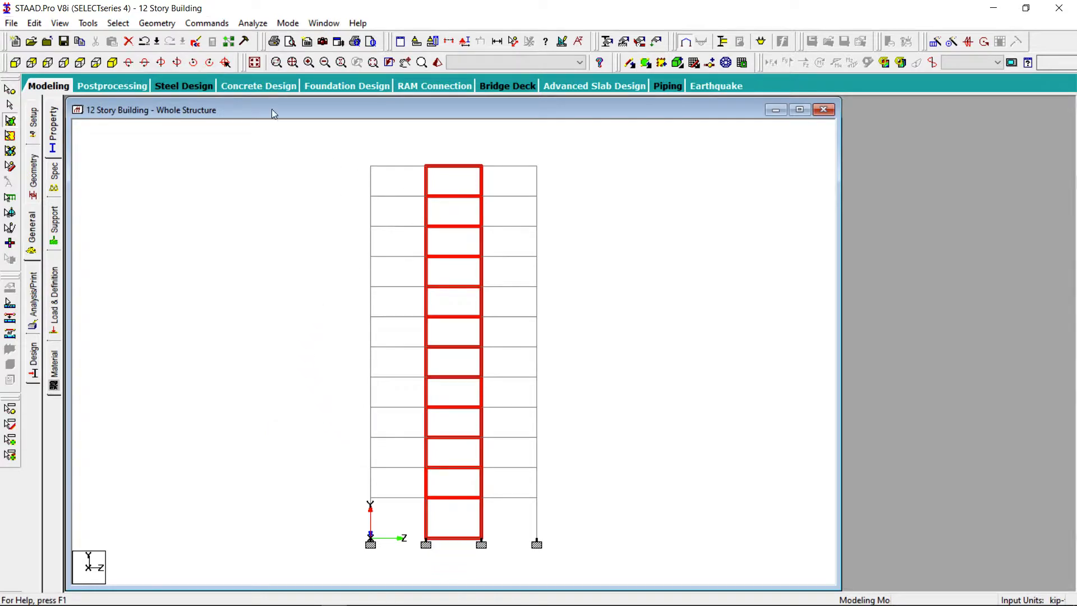
{"action": "left_click", "coordinate": [254, 63]}
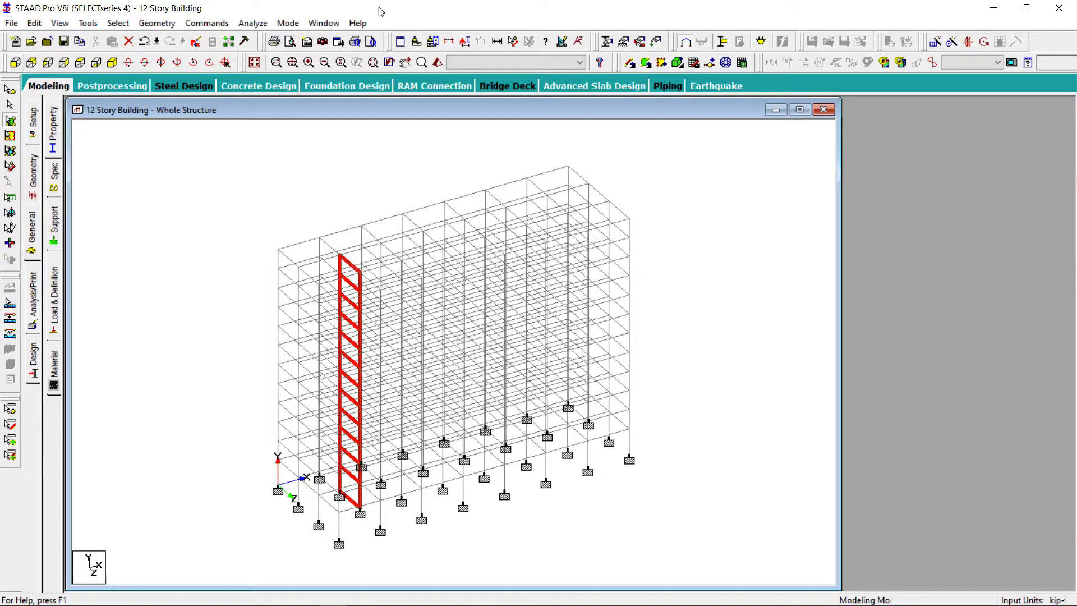
Measure the distance between the second and seventh base nodes along the building's front face
{"action": "left_click", "coordinate": [512, 41]}
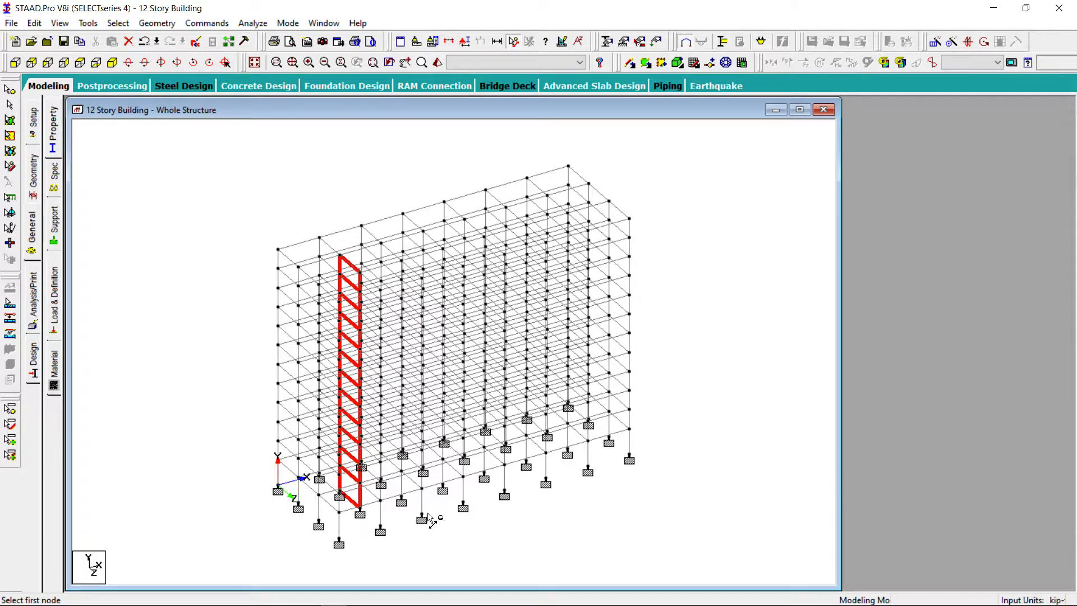
{"action": "left_click", "coordinate": [381, 530]}
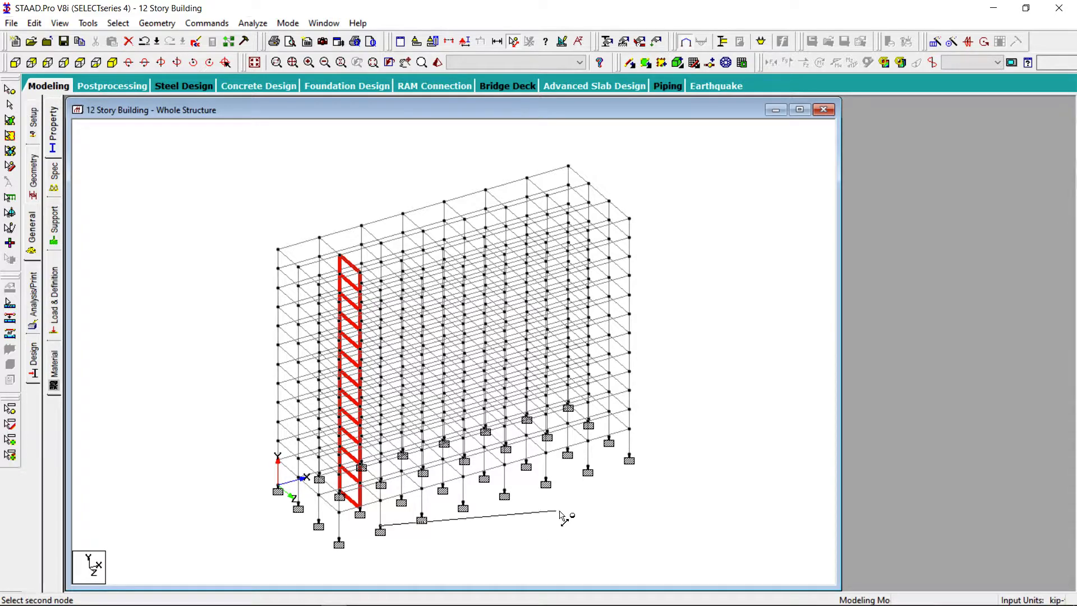
{"action": "left_click", "coordinate": [587, 469]}
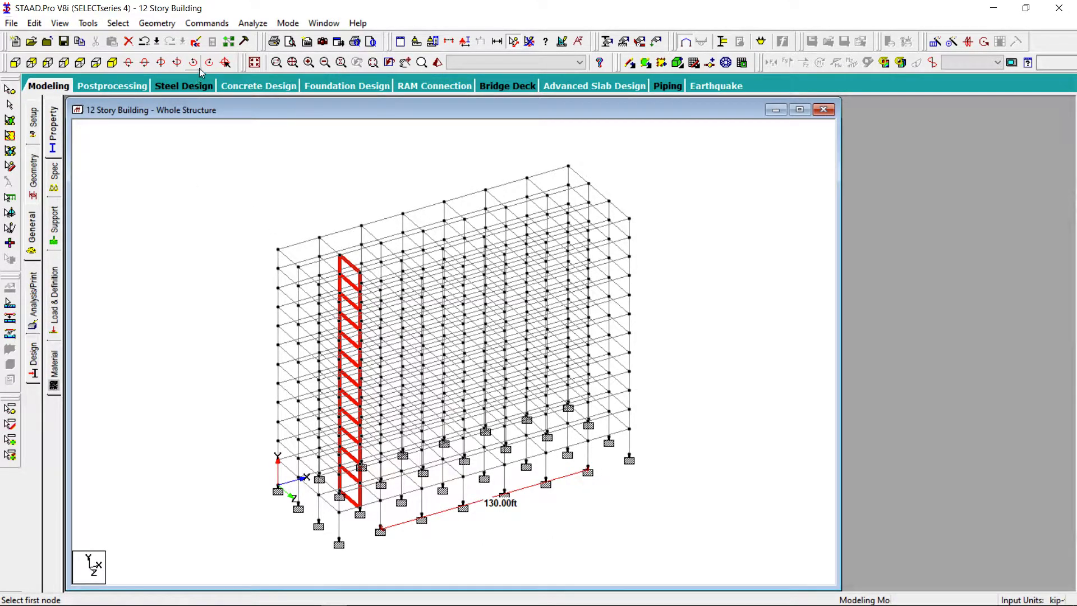
Repeat the selected wall plates once along global X at 130 ft spacing, and clear the dimension line and the selection
{"action": "left_click", "coordinate": [157, 26]}
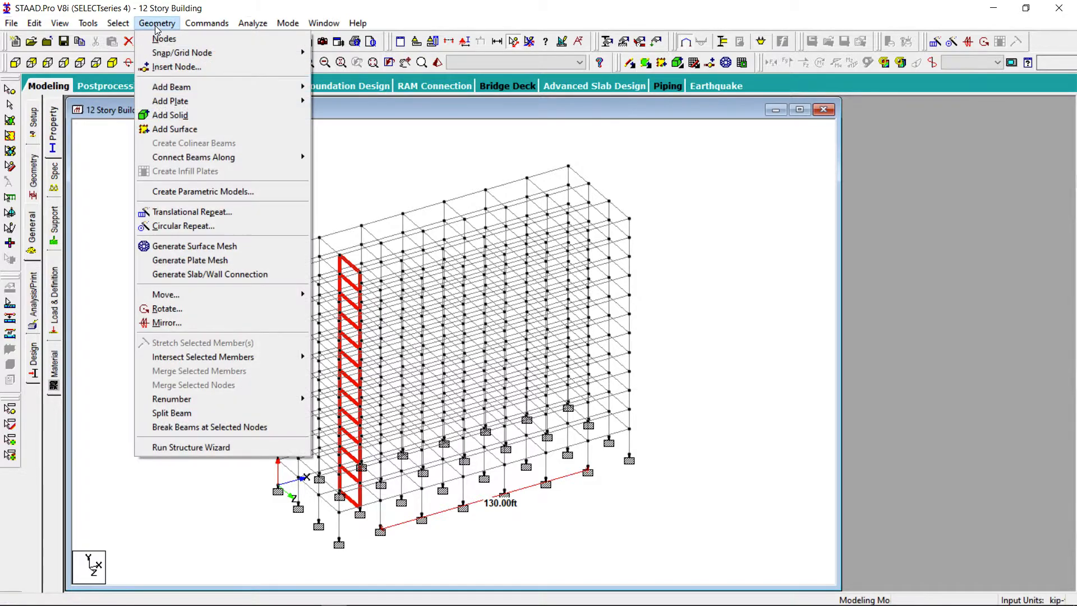
{"action": "left_click", "coordinate": [185, 209]}
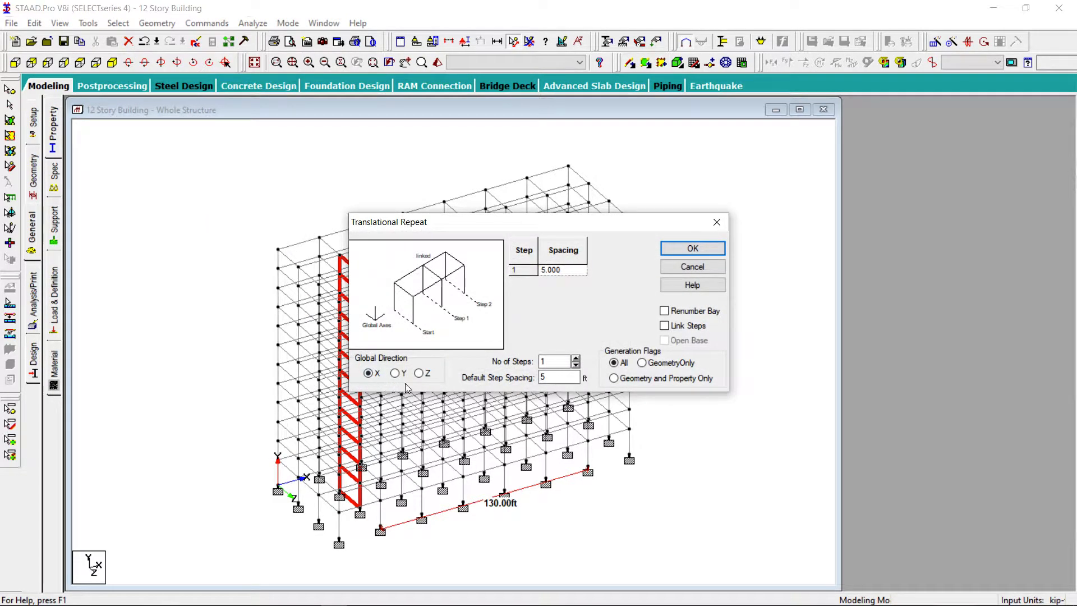
{"action": "double_click", "coordinate": [555, 379]}
{"action": "left_click", "coordinate": [691, 248]}
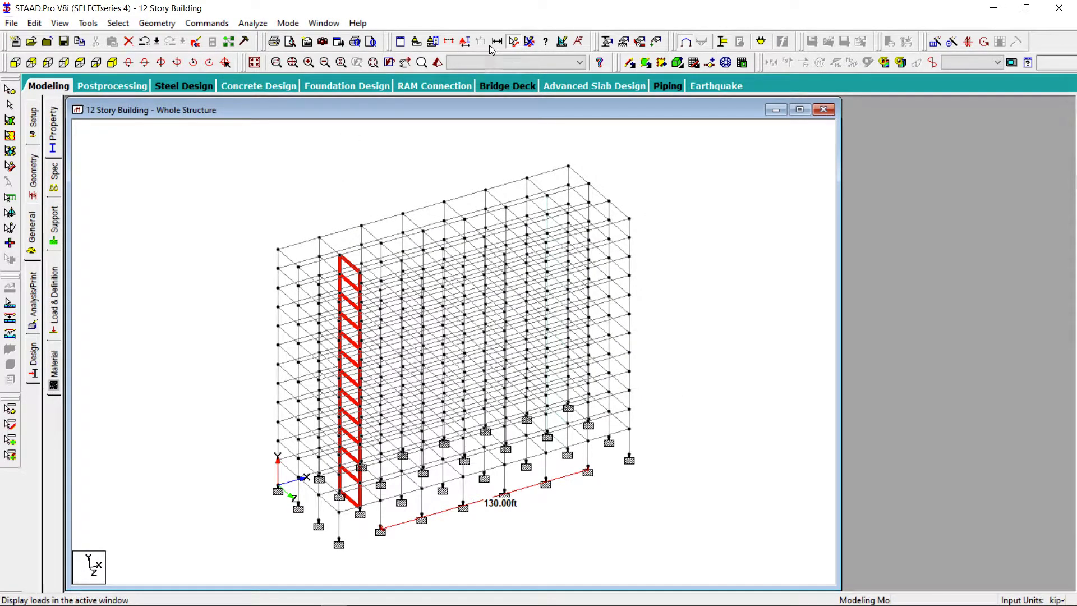
{"action": "left_click", "coordinate": [527, 43]}
{"action": "left_click", "coordinate": [269, 151]}
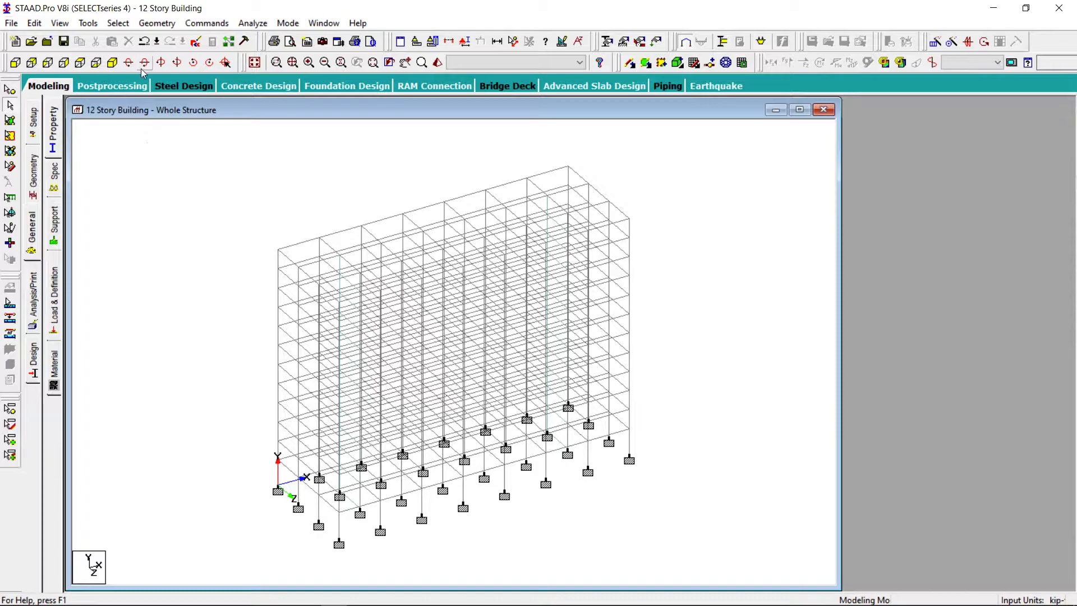
Select all plates of both shear walls and save the modified structure
{"action": "left_click", "coordinate": [115, 24]}
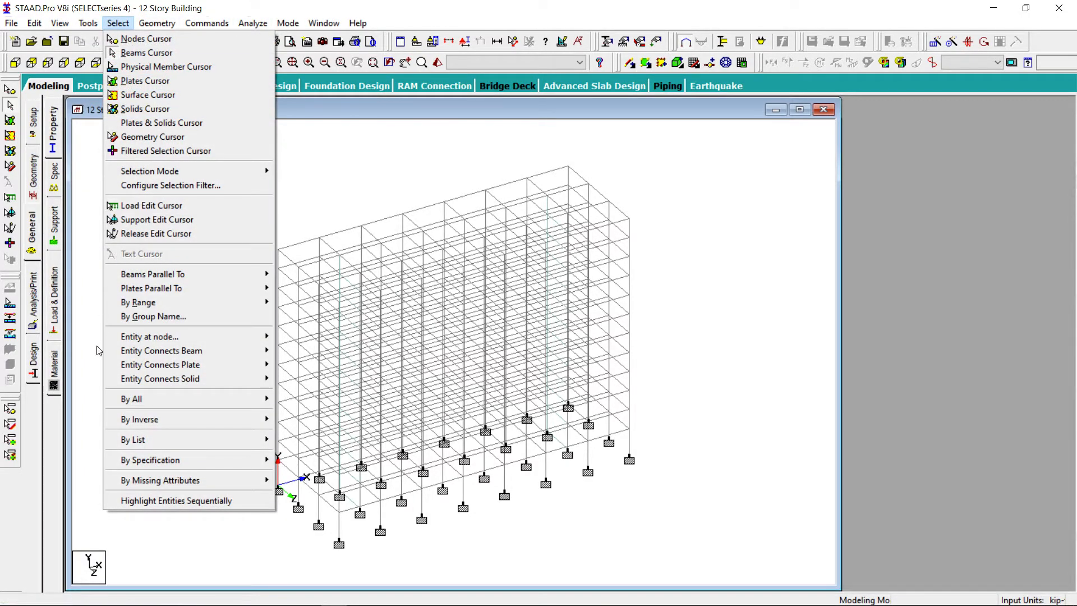
{"action": "mouse_move", "coordinate": [151, 399]}
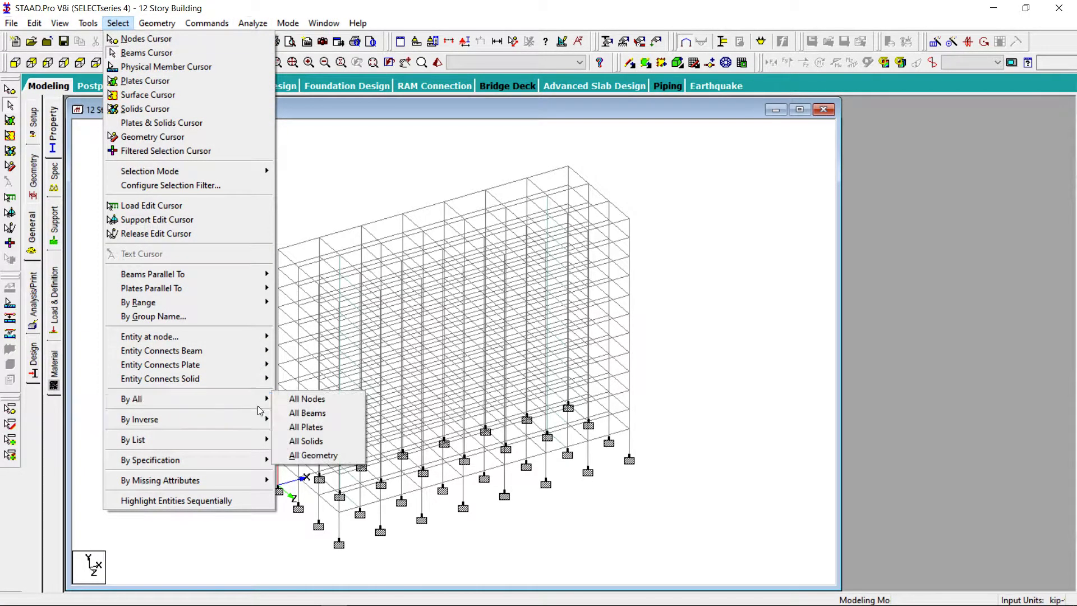
{"action": "left_click", "coordinate": [319, 428]}
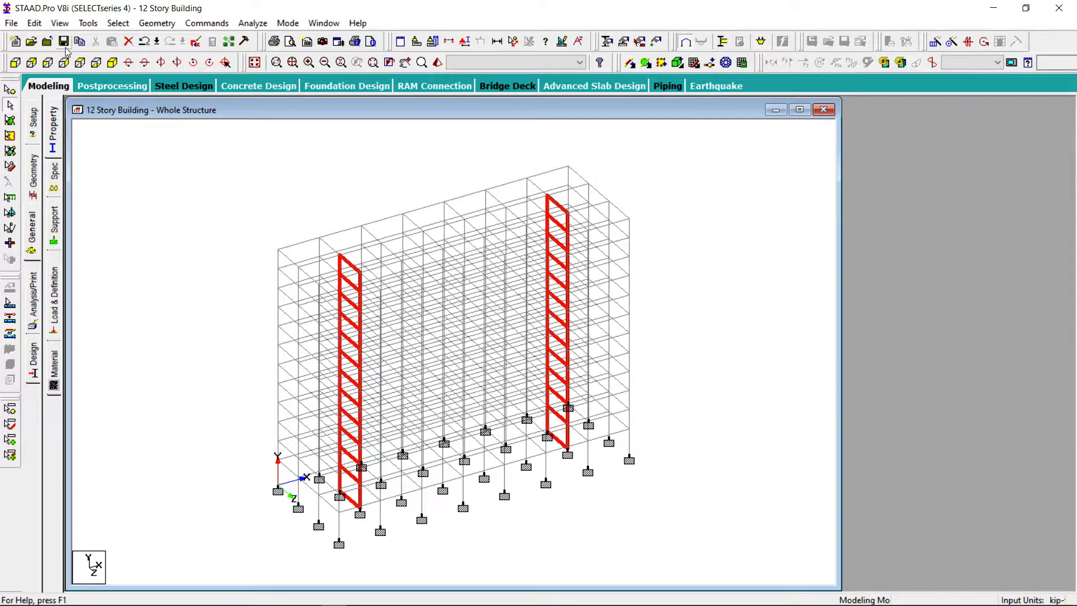
{"action": "left_click", "coordinate": [63, 41]}
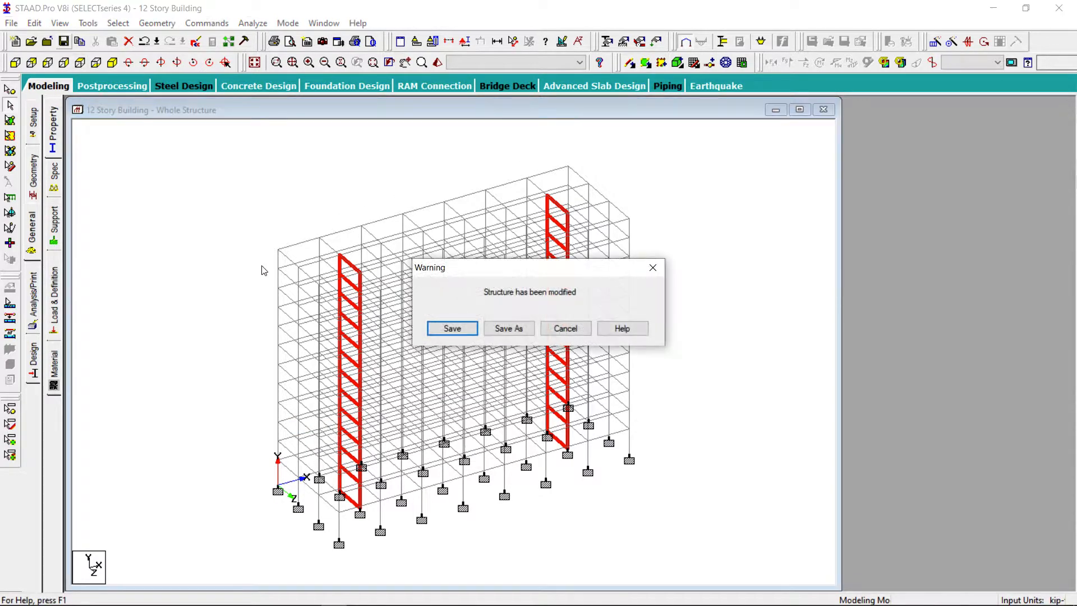
{"action": "left_click", "coordinate": [441, 329]}
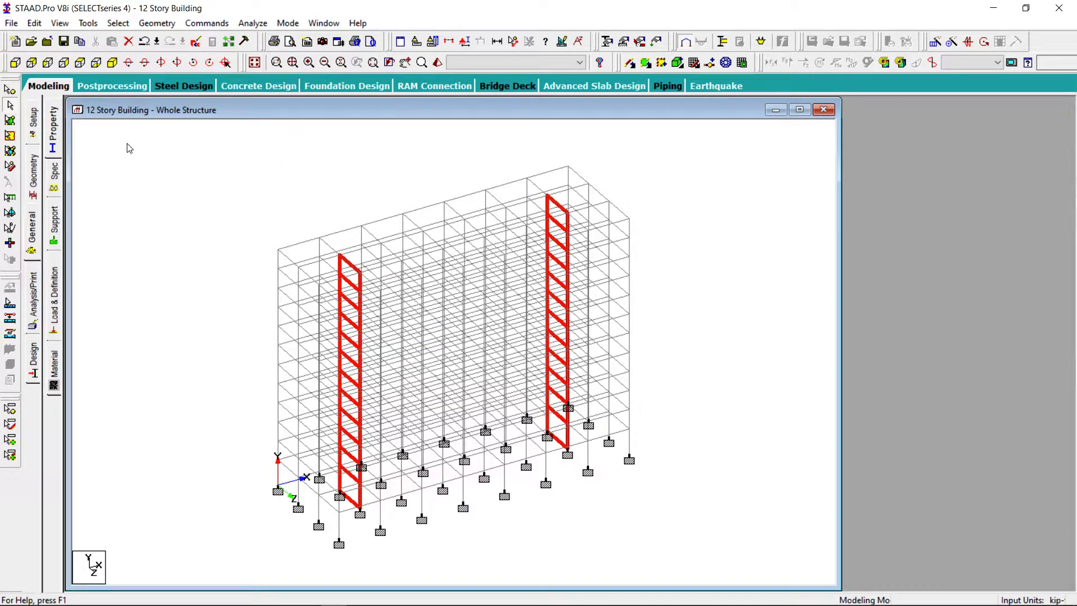
Try to isolate the first-floor X-Z plane through its front corner node, and restore the whole-structure view
{"action": "left_click", "coordinate": [6, 90]}
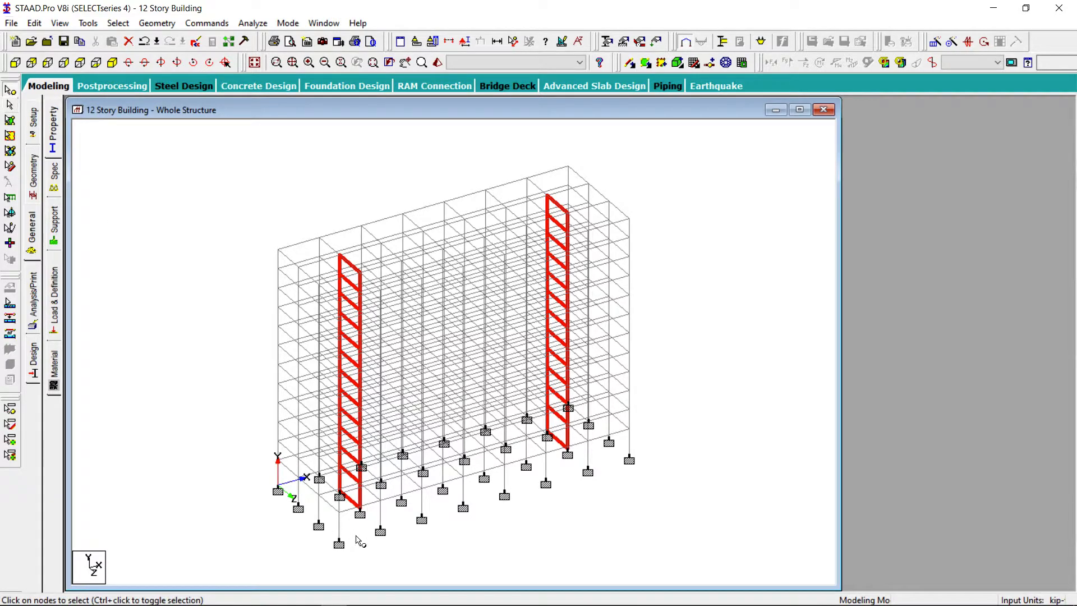
{"action": "left_click", "coordinate": [339, 512]}
{"action": "left_click", "coordinate": [449, 42]}
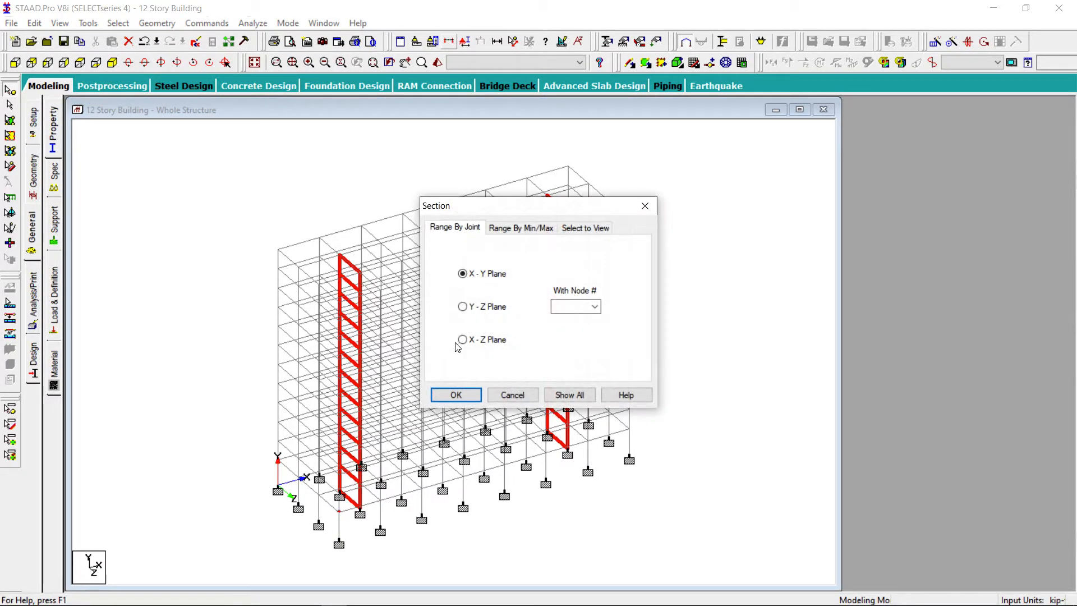
{"action": "left_click", "coordinate": [463, 343]}
{"action": "left_click", "coordinate": [577, 308]}
{"action": "key", "text": "Return"}
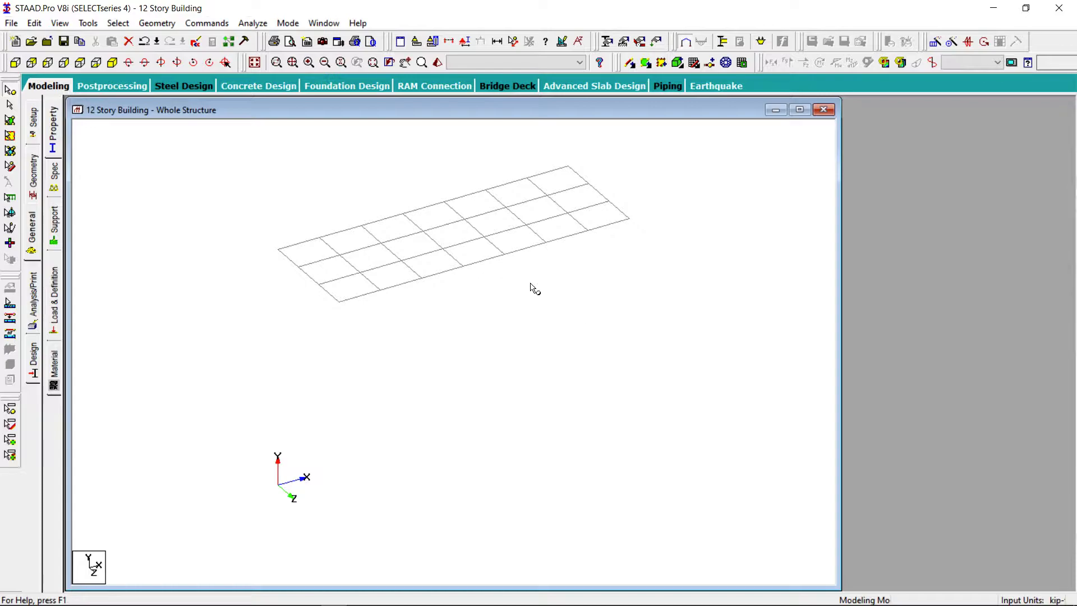
{"action": "left_click", "coordinate": [254, 63]}
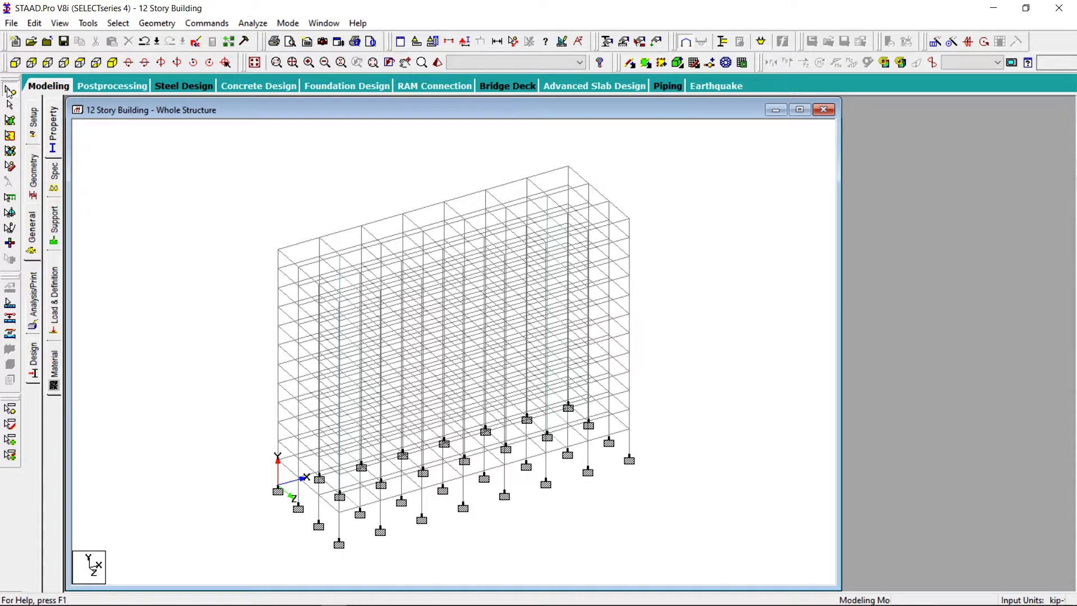
Isolate the first-floor X-Z plane through the front corner node at the far X end of the building
{"action": "left_click", "coordinate": [10, 91]}
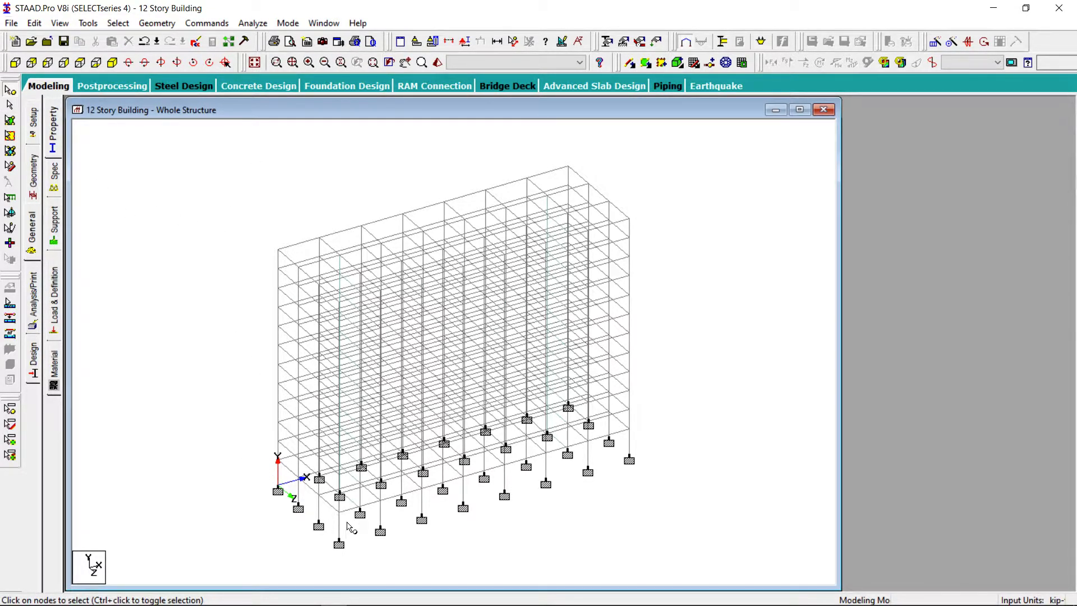
{"action": "left_click", "coordinate": [630, 431]}
{"action": "left_click", "coordinate": [449, 42]}
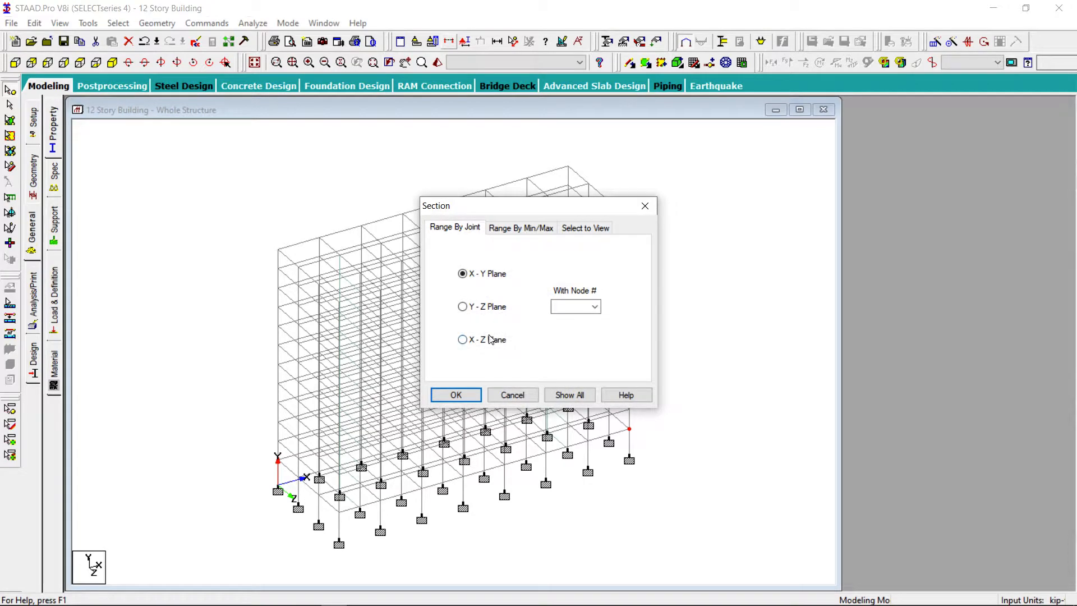
{"action": "left_click", "coordinate": [493, 344]}
{"action": "left_click", "coordinate": [565, 307]}
{"action": "left_click", "coordinate": [565, 307]}
{"action": "key", "text": "Return"}
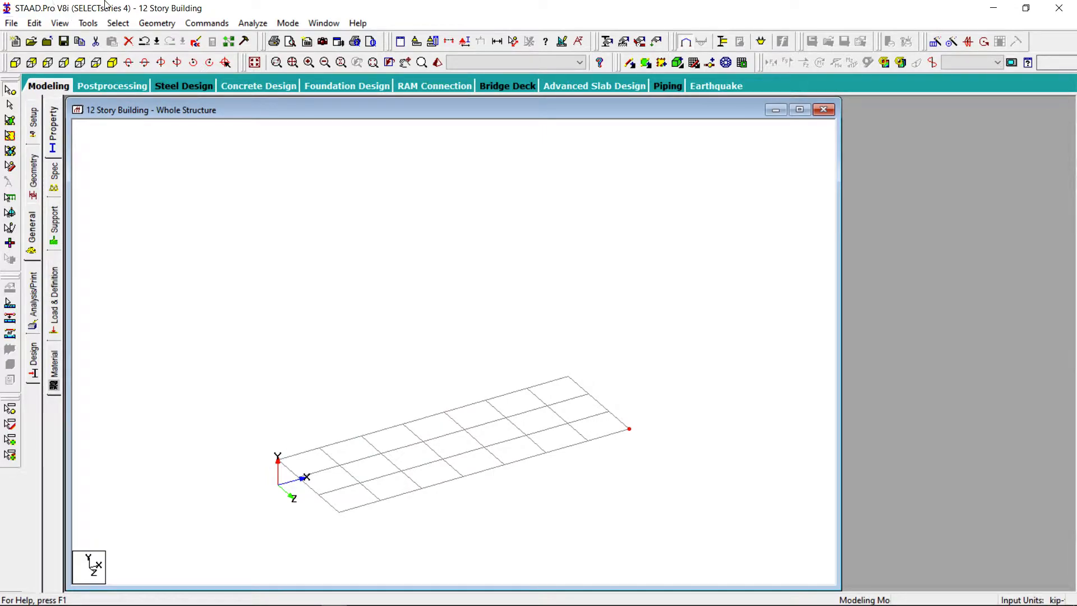
Hide the axes shown at the origin and display the isolated floor in plan view
{"action": "left_click", "coordinate": [465, 44]}
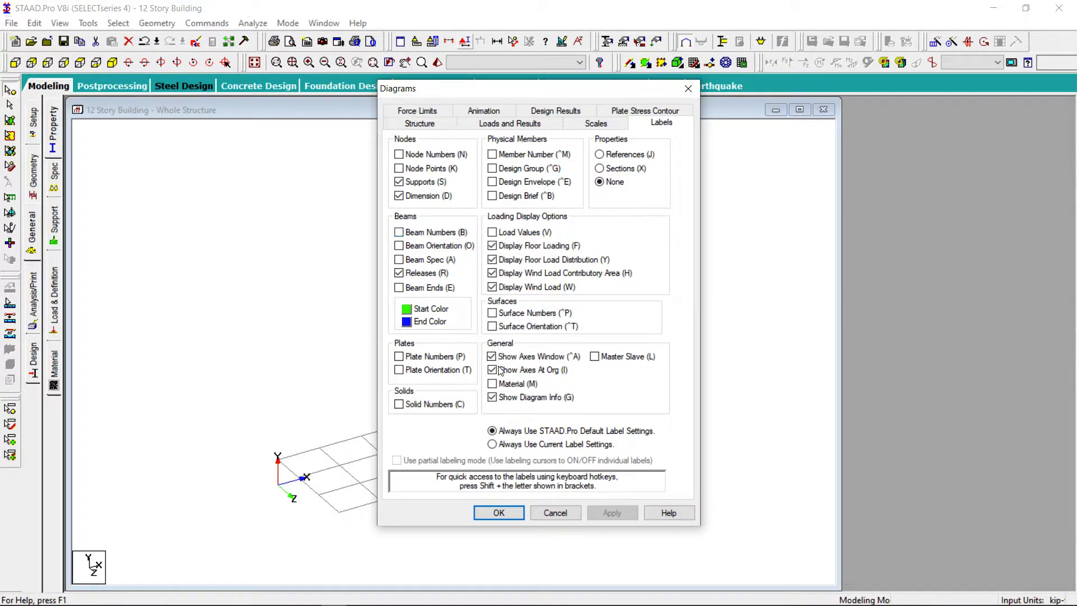
{"action": "left_click", "coordinate": [601, 514]}
{"action": "left_click", "coordinate": [499, 513]}
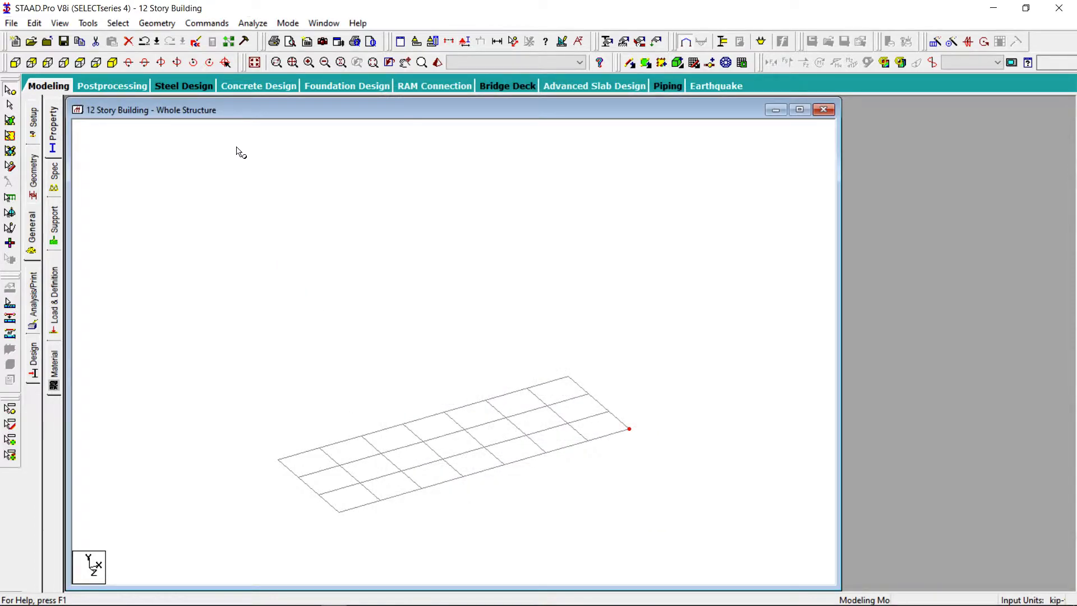
{"action": "left_click", "coordinate": [15, 63]}
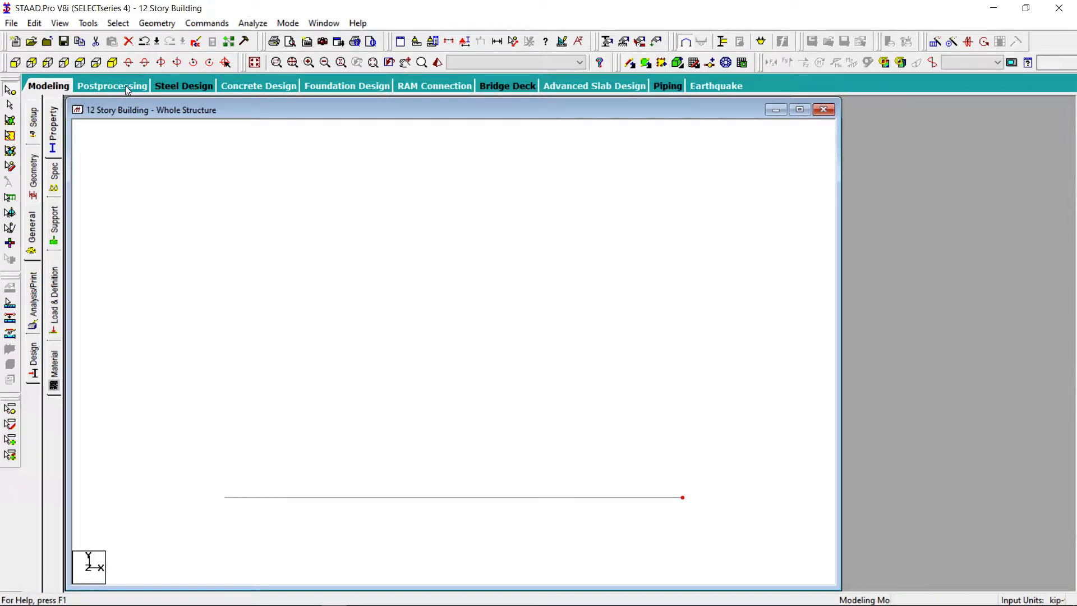
{"action": "left_click", "coordinate": [82, 63]}
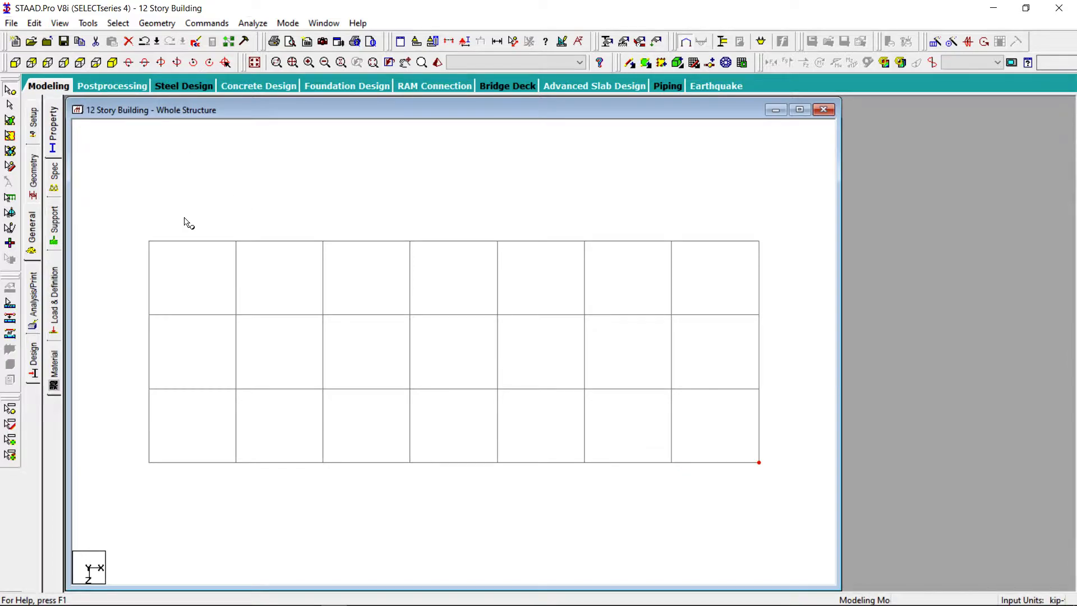
Try to outline a plate between the nodes of the floor's front corner bay nearest the origin using Add Beam
{"action": "left_click", "coordinate": [631, 64]}
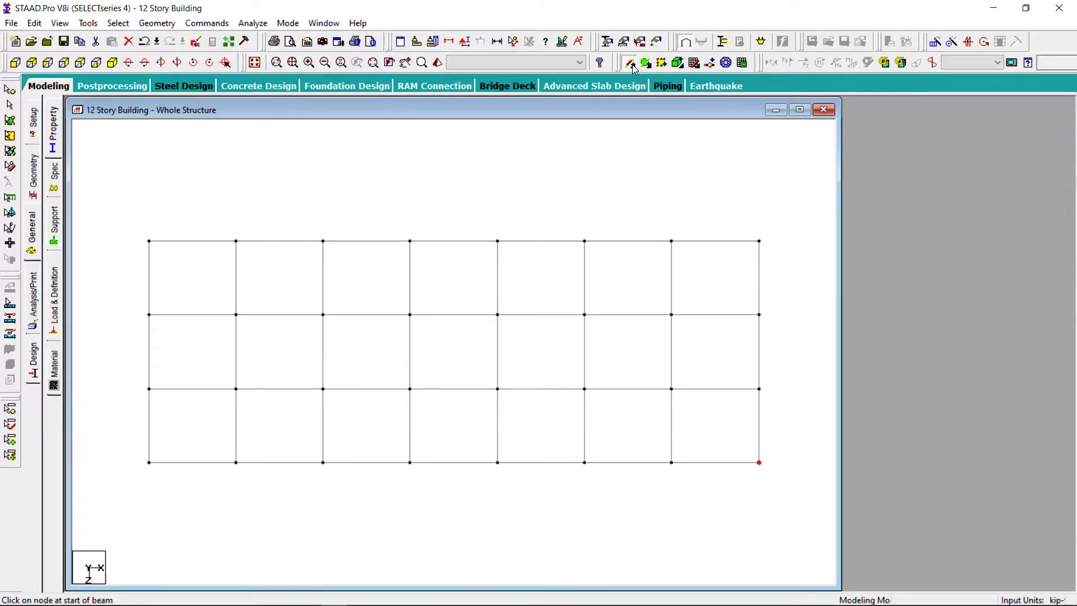
{"action": "left_click_drag", "start_coordinate": [149, 463], "coordinate": [235, 463]}
{"action": "left_click_drag", "start_coordinate": [235, 388], "coordinate": [150, 388]}
{"action": "left_click", "coordinate": [117, 23]}
{"action": "mouse_move", "coordinate": [127, 400]}
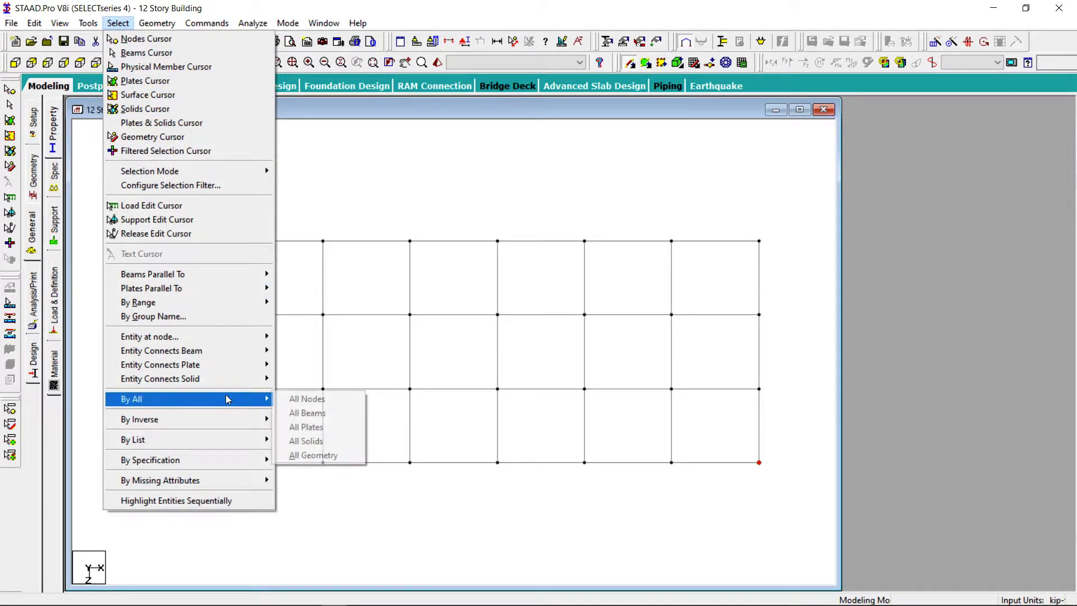
{"action": "left_click", "coordinate": [300, 427]}
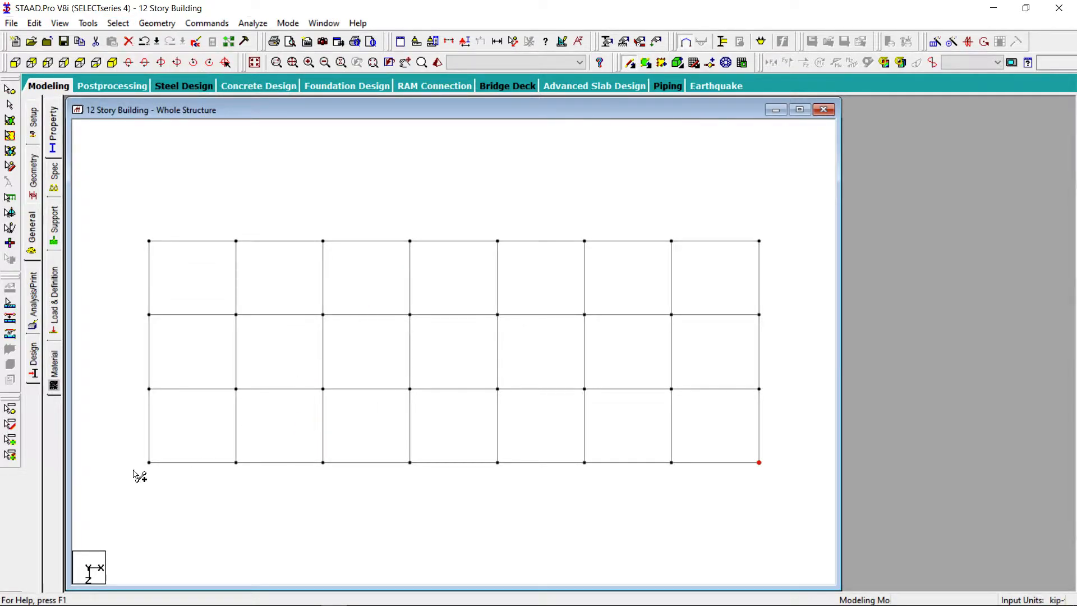
{"action": "left_click_drag", "start_coordinate": [150, 462], "coordinate": [236, 463]}
Undo the last two member additions in the front corner bay
{"action": "left_click", "coordinate": [36, 23]}
{"action": "left_click", "coordinate": [48, 38]}
{"action": "left_click", "coordinate": [34, 23]}
{"action": "left_click", "coordinate": [48, 39]}
Add a four-node plate across the floor's front corner bay at the low-X end and select all plates in view
{"action": "left_click", "coordinate": [646, 62]}
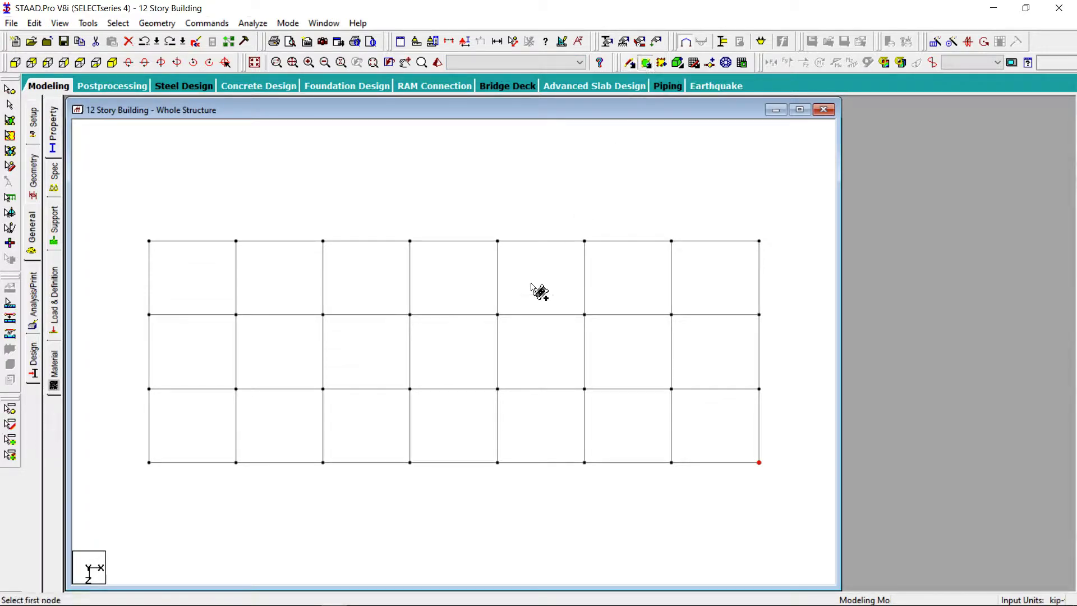
{"action": "left_click", "coordinate": [149, 462]}
{"action": "left_click", "coordinate": [236, 462]}
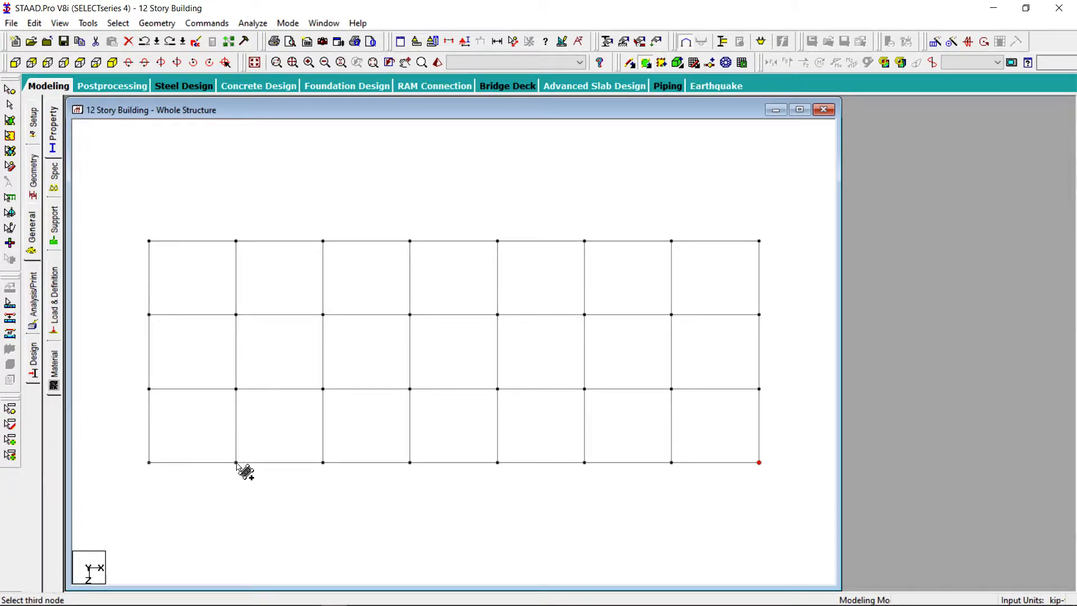
{"action": "left_click", "coordinate": [235, 389]}
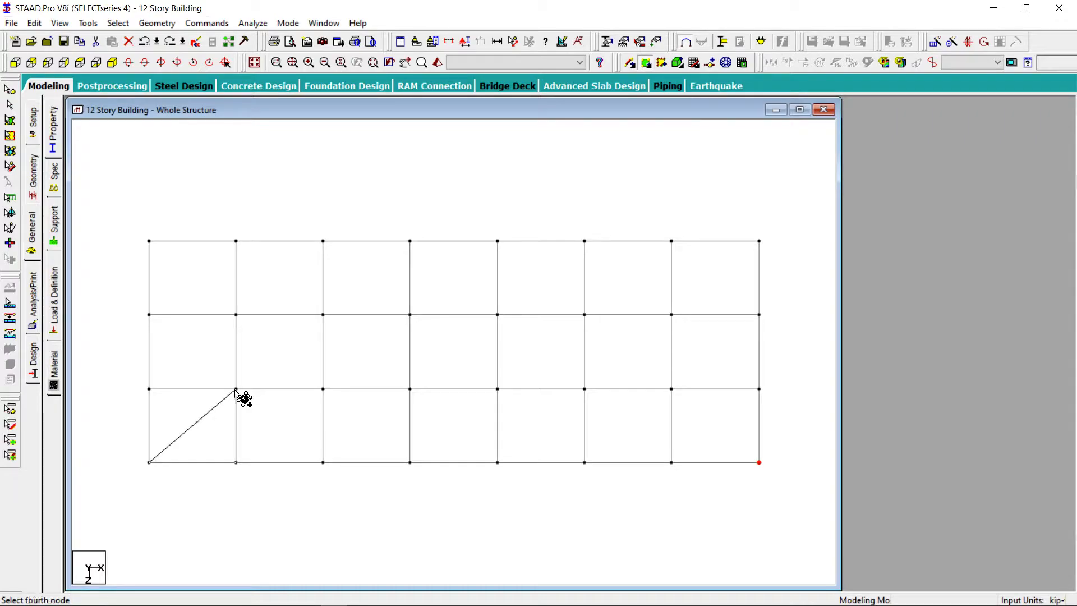
{"action": "left_click", "coordinate": [149, 390]}
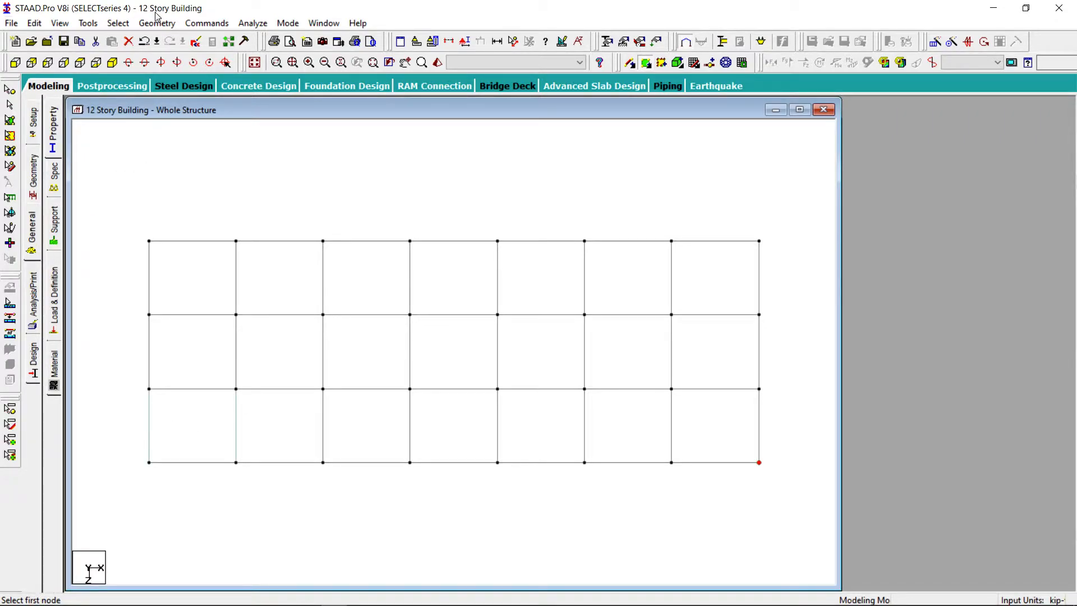
{"action": "left_click", "coordinate": [118, 23]}
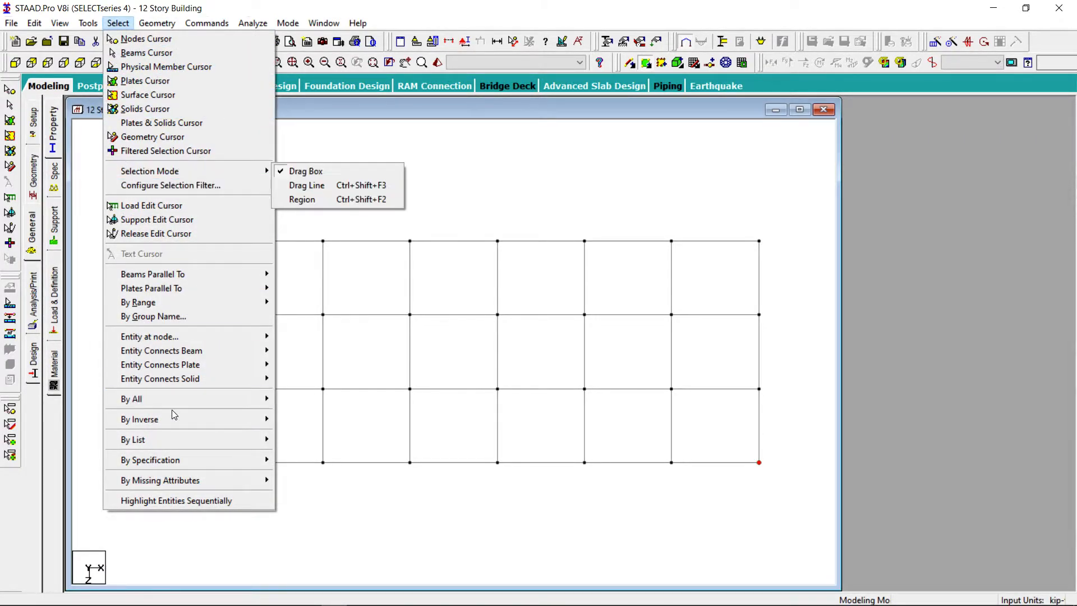
{"action": "mouse_move", "coordinate": [168, 399]}
{"action": "left_click", "coordinate": [238, 423]}
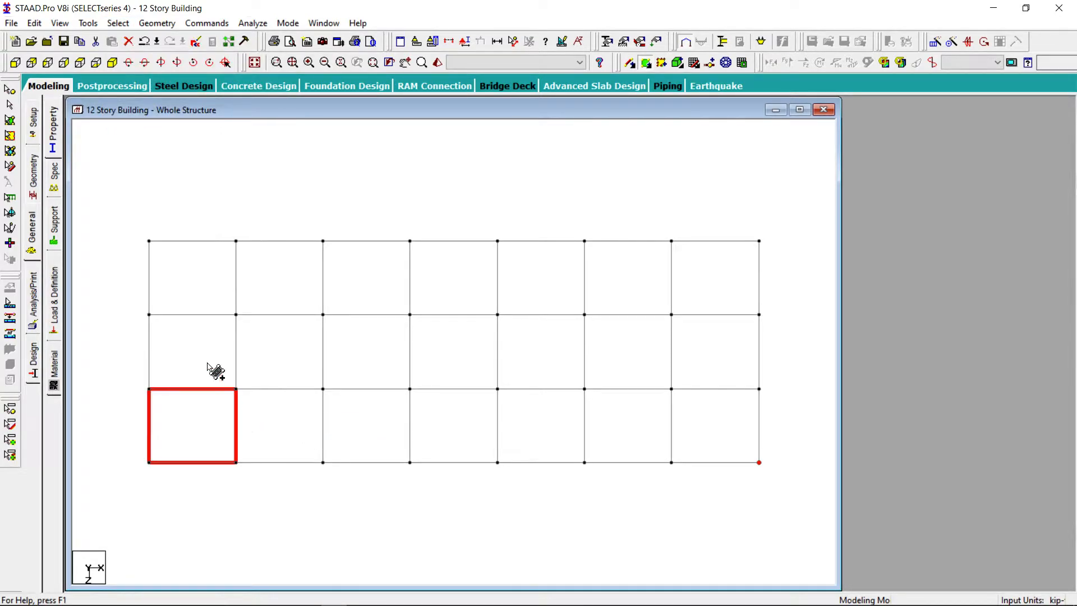
{"action": "left_click", "coordinate": [206, 23]}
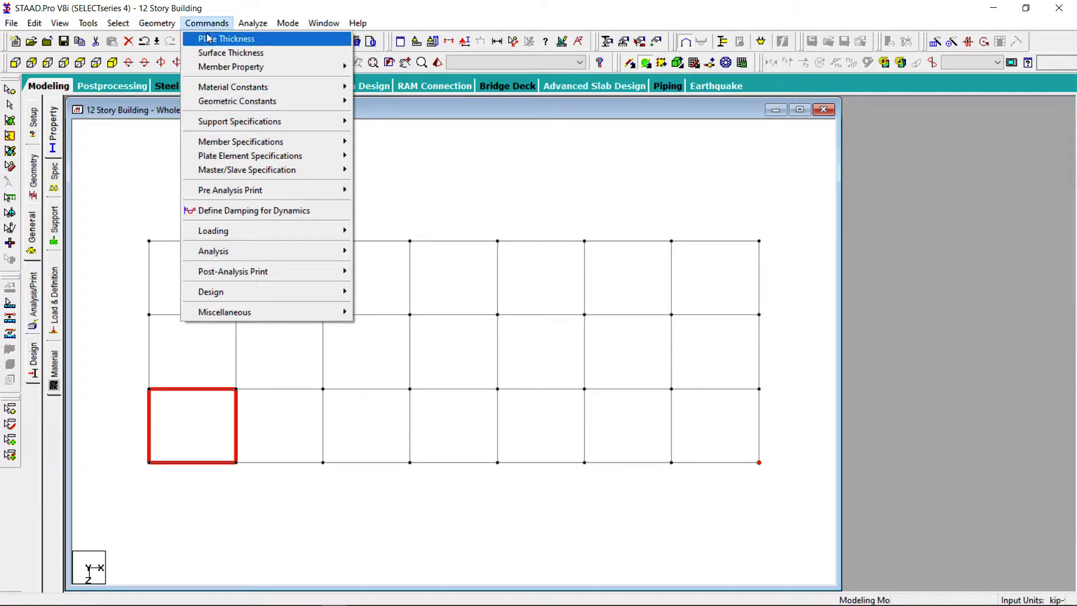
{"action": "left_click", "coordinate": [219, 38]}
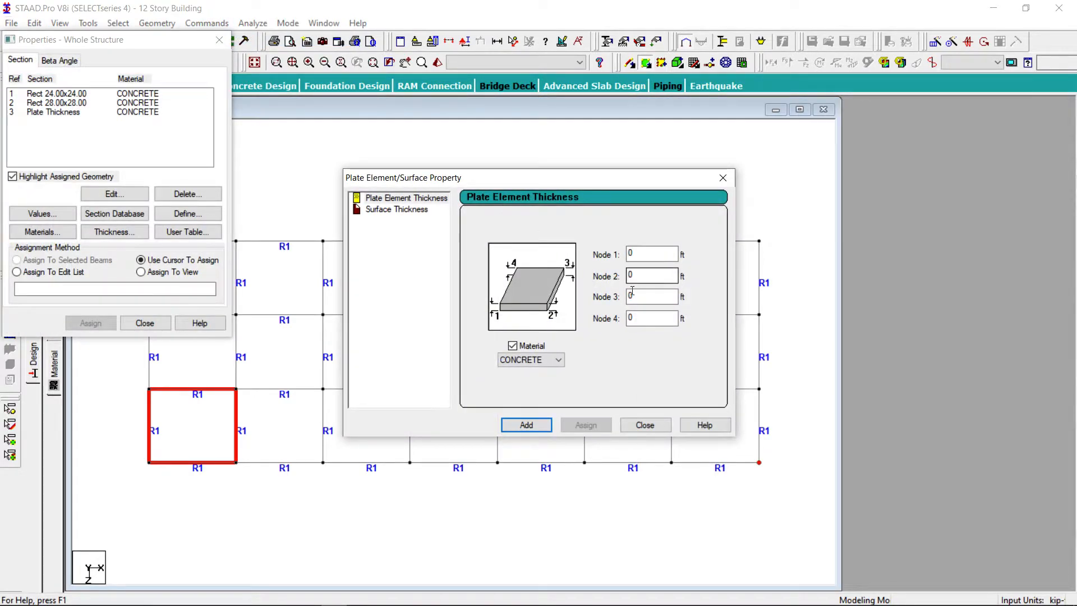
{"action": "left_click", "coordinate": [645, 425]}
{"action": "left_click", "coordinate": [157, 323]}
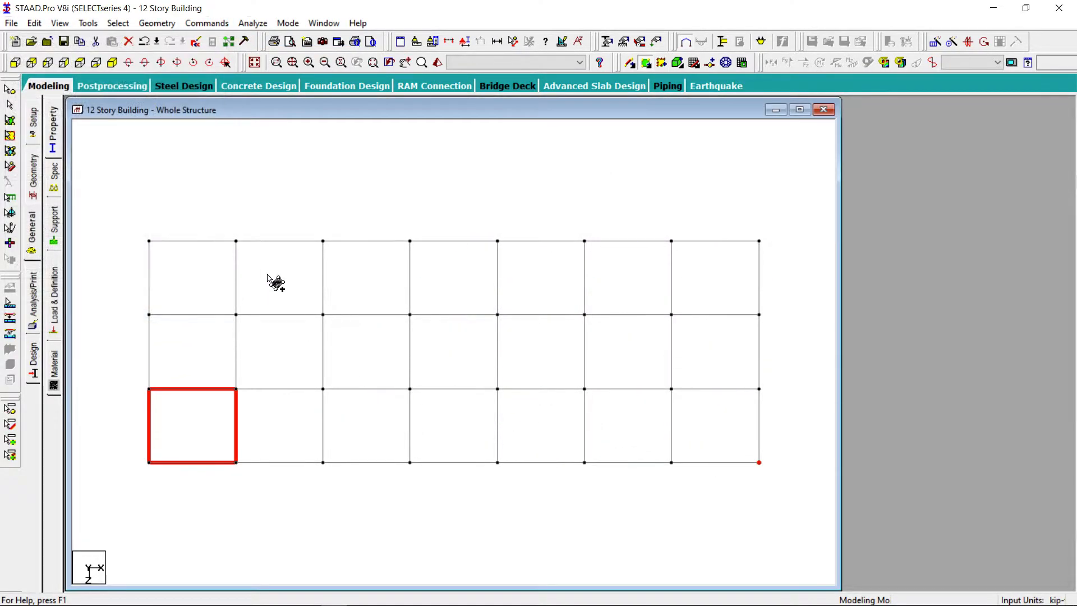
Set the current input length unit to inch
{"action": "left_click", "coordinate": [416, 41]}
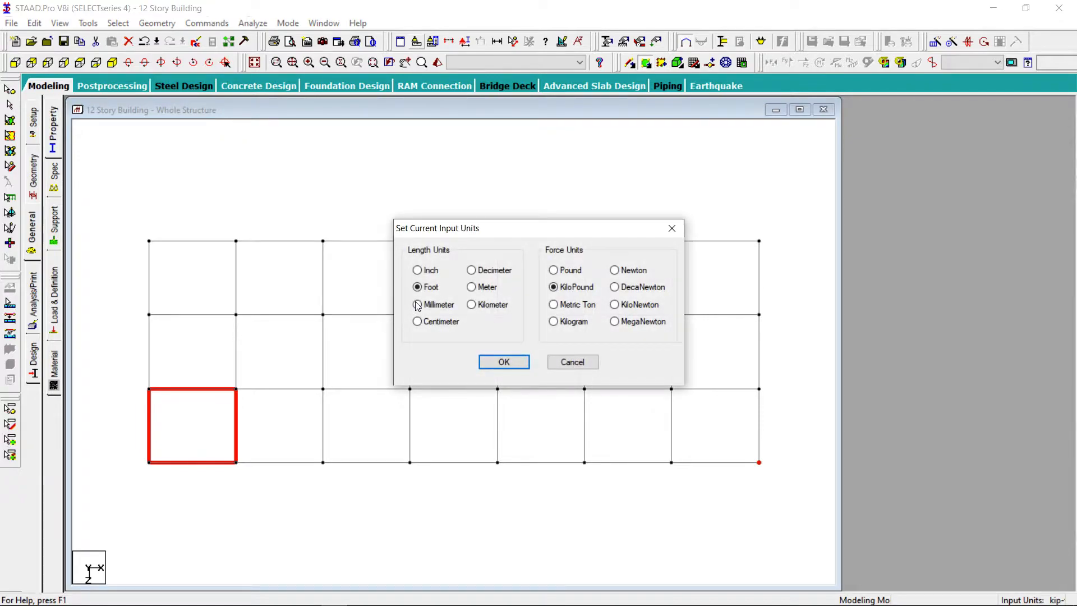
{"action": "left_click", "coordinate": [431, 270]}
{"action": "left_click", "coordinate": [500, 361]}
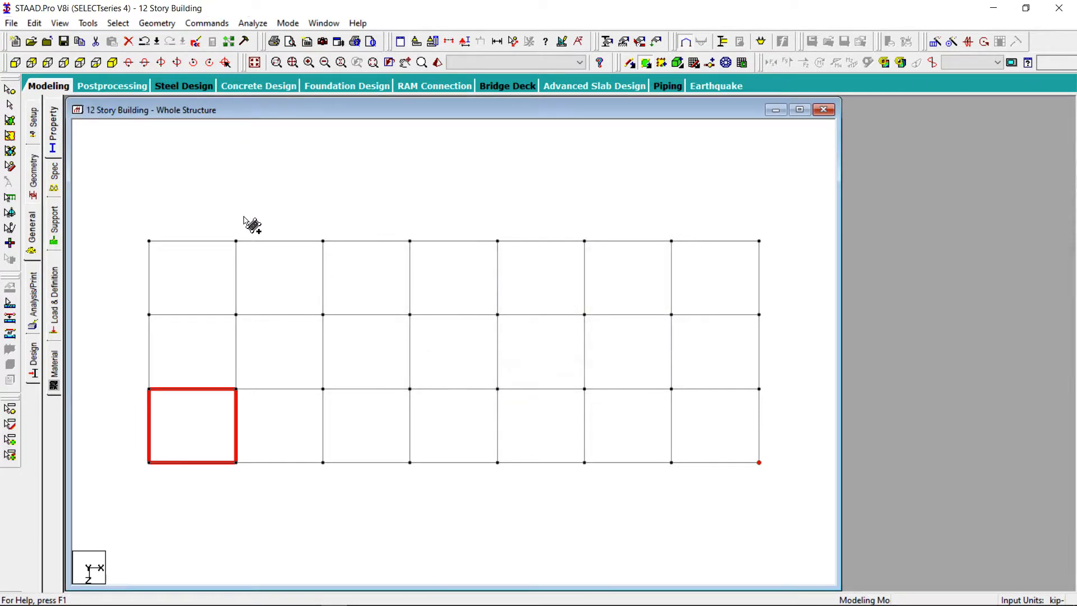
Create an 8 in concrete plate thickness at all four nodes and assign it to the selected floor plate
{"action": "left_click", "coordinate": [192, 23]}
{"action": "left_click", "coordinate": [213, 38]}
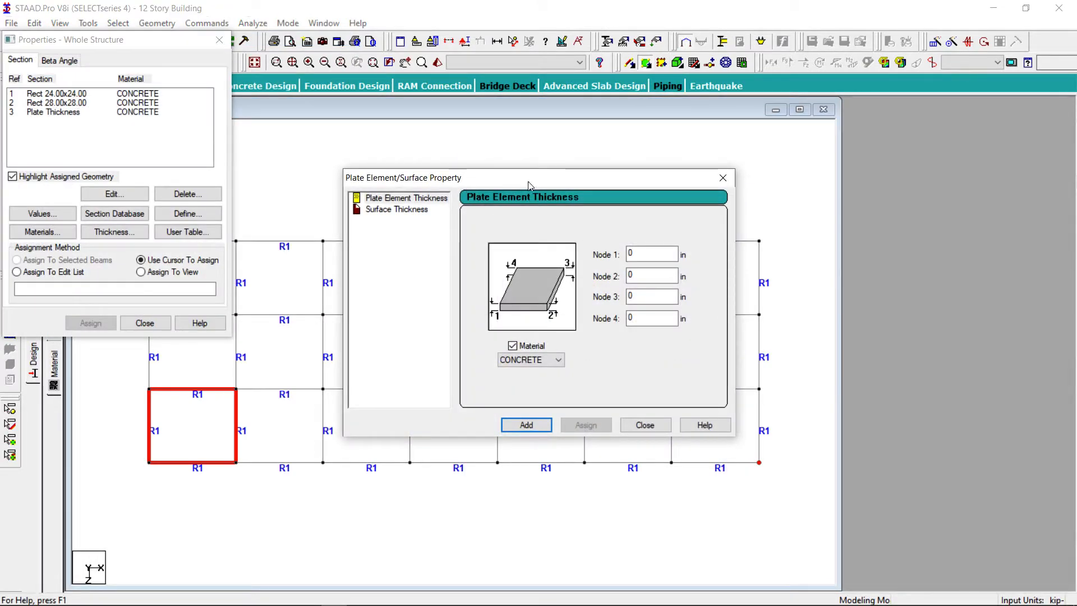
{"action": "left_click_drag", "start_coordinate": [675, 253], "coordinate": [631, 252]}
{"action": "type", "text": "8"}
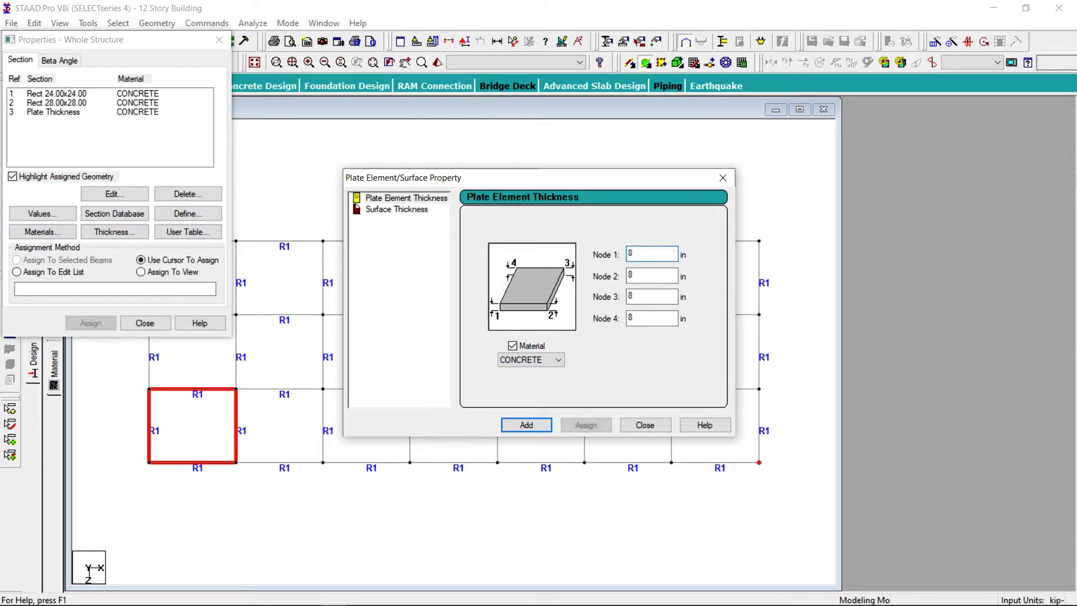
{"action": "left_click", "coordinate": [526, 424]}
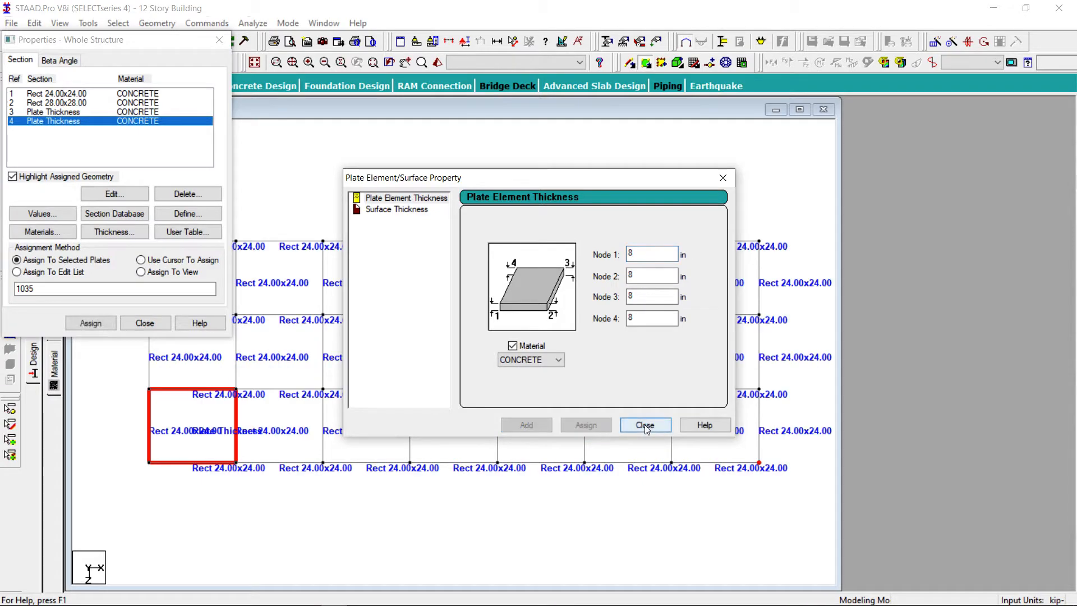
{"action": "left_click", "coordinate": [645, 425]}
{"action": "left_click", "coordinate": [136, 322]}
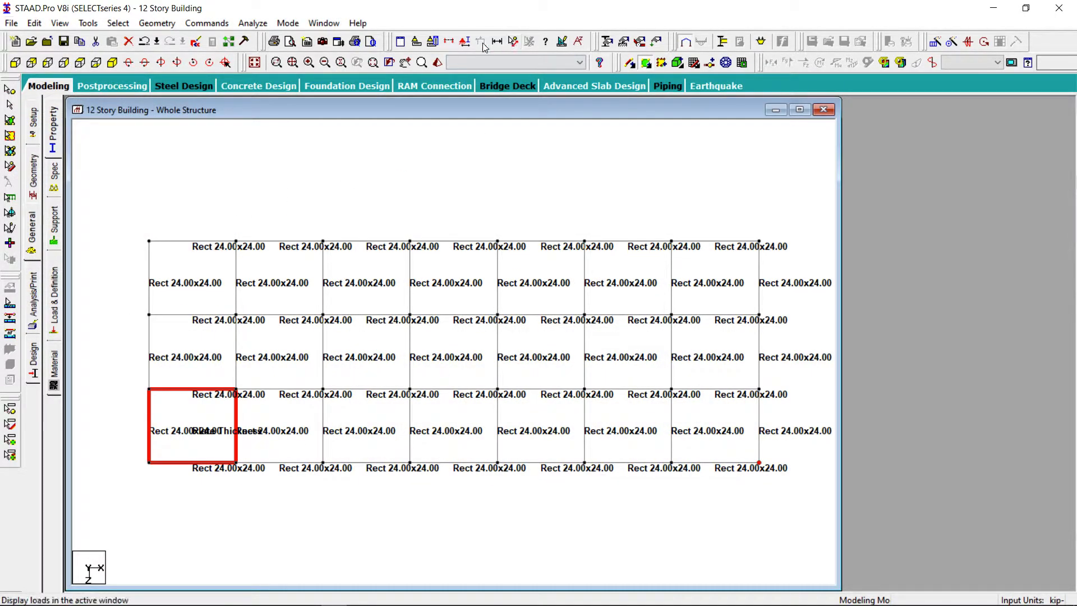
Turn off the section property labels by setting the property label display to None
{"action": "left_click", "coordinate": [465, 42]}
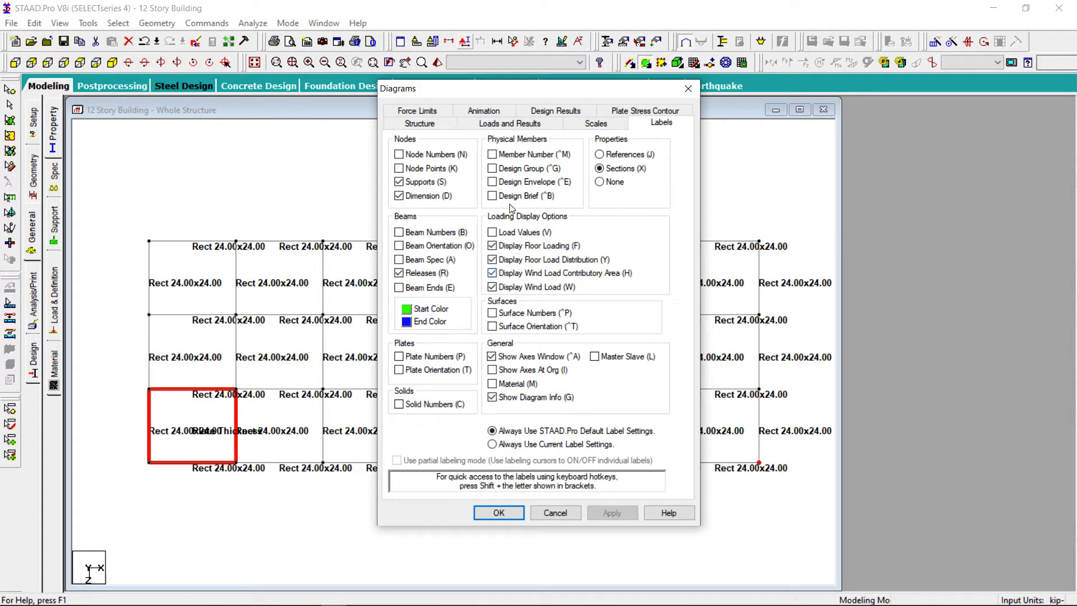
{"action": "left_click", "coordinate": [600, 182]}
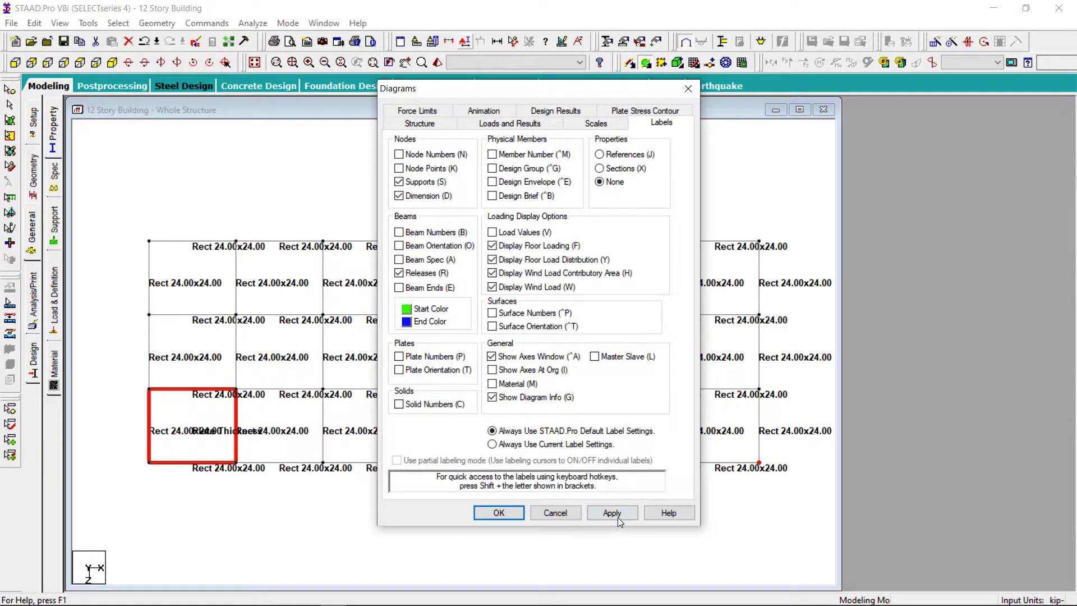
{"action": "left_click", "coordinate": [613, 515]}
{"action": "left_click", "coordinate": [494, 512]}
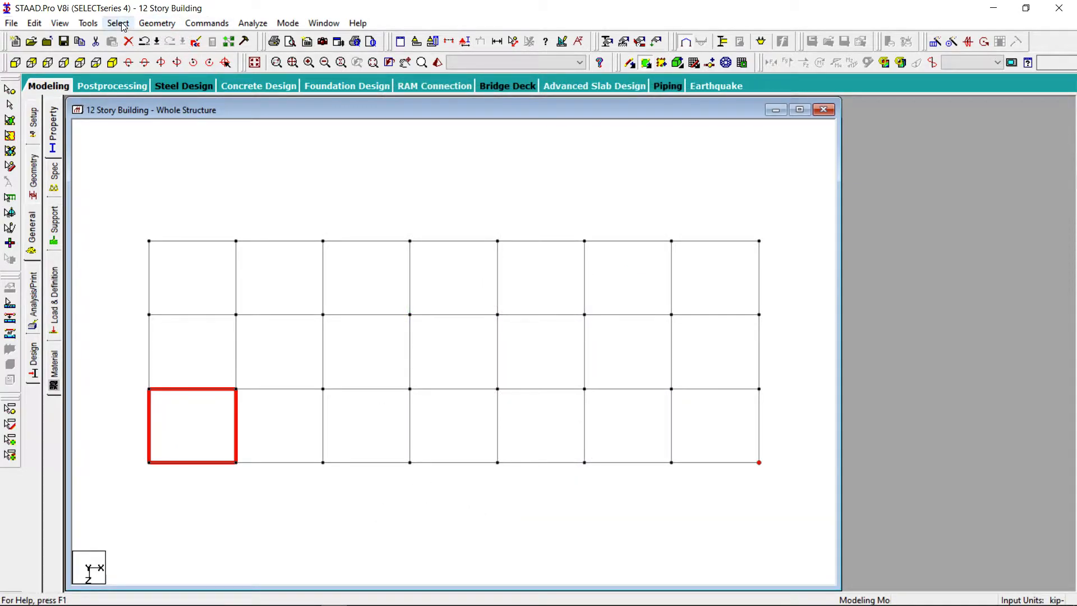
{"action": "left_click", "coordinate": [164, 25]}
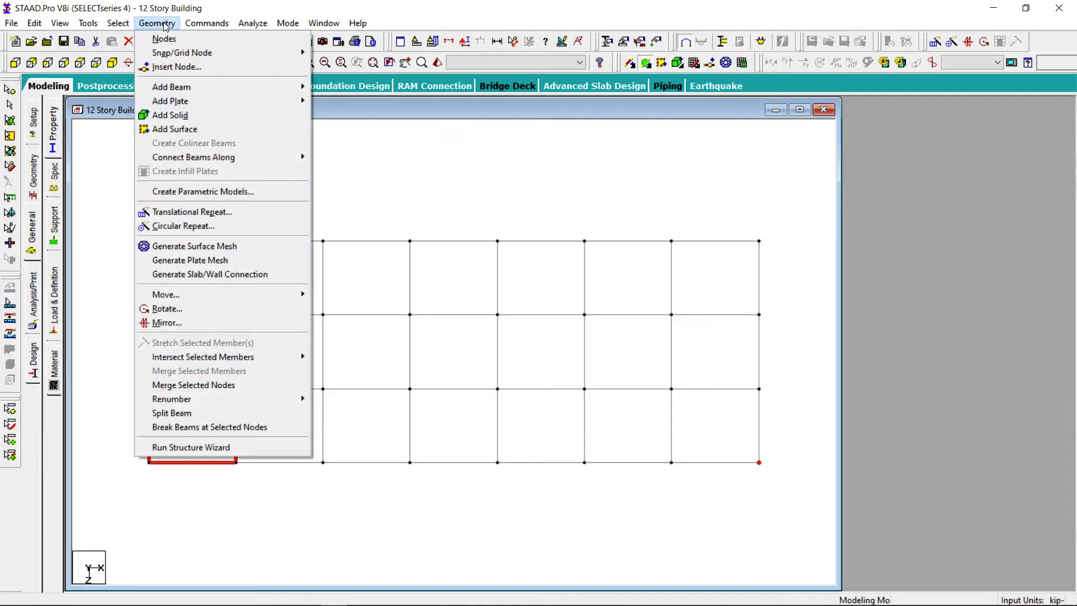
{"action": "left_click", "coordinate": [178, 212]}
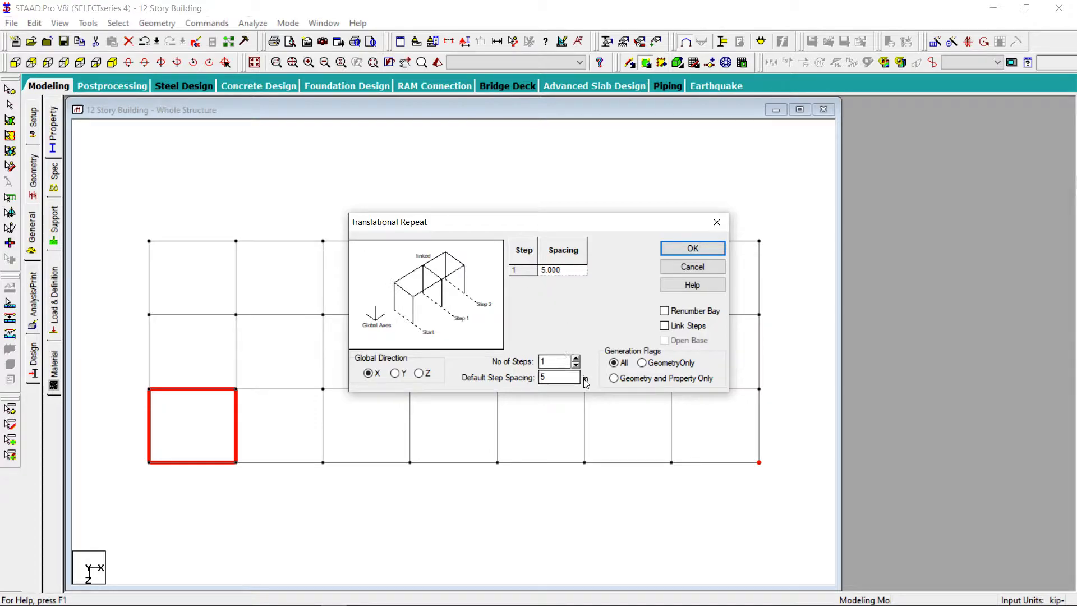
{"action": "left_click", "coordinate": [693, 267]}
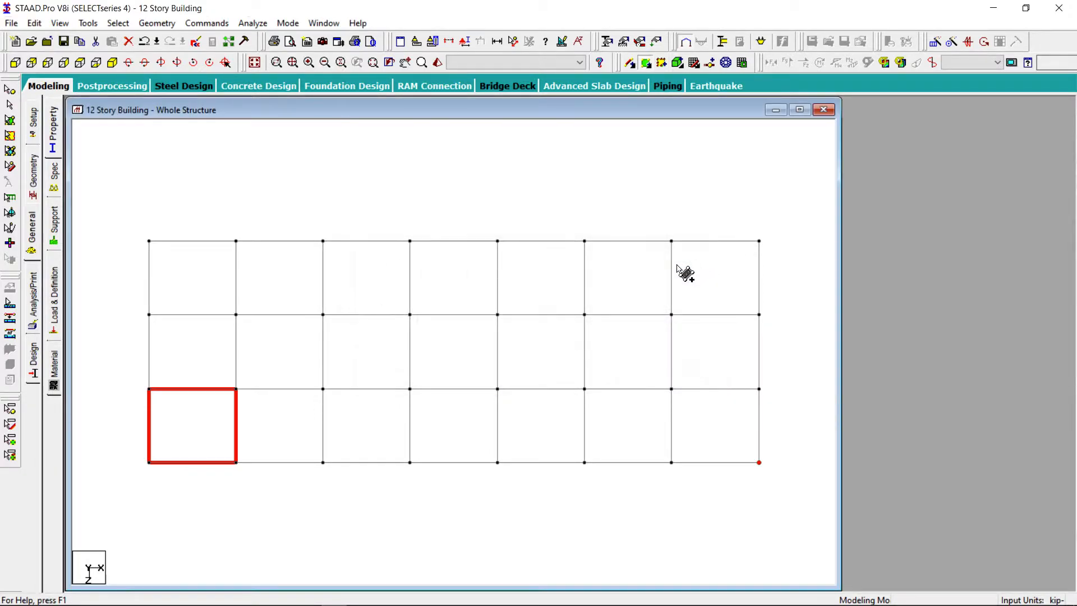
Set the current input length unit back to foot
{"action": "left_click", "coordinate": [418, 42]}
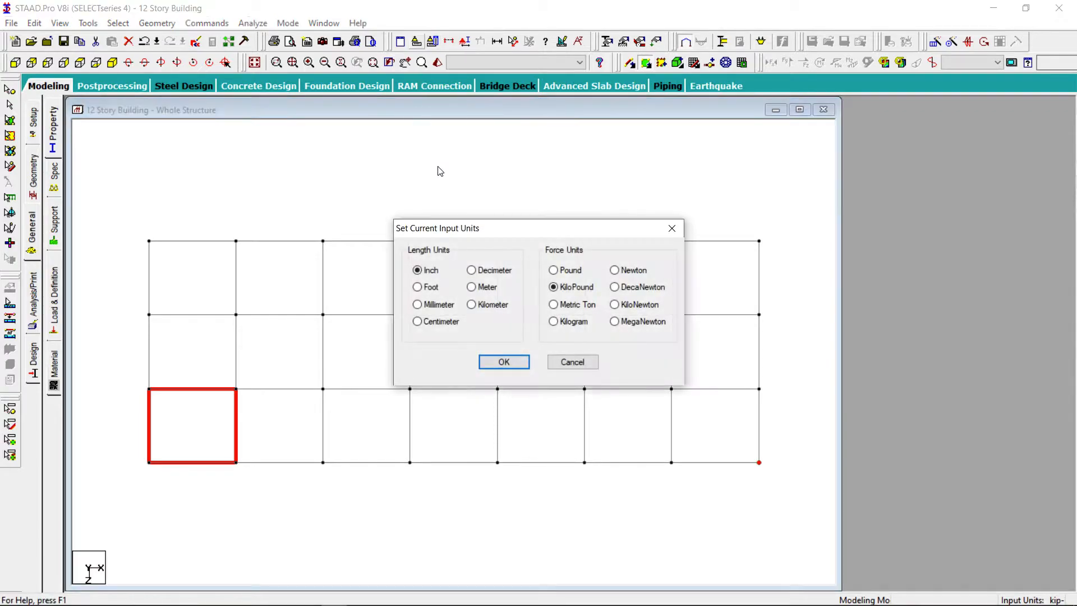
{"action": "left_click", "coordinate": [430, 288]}
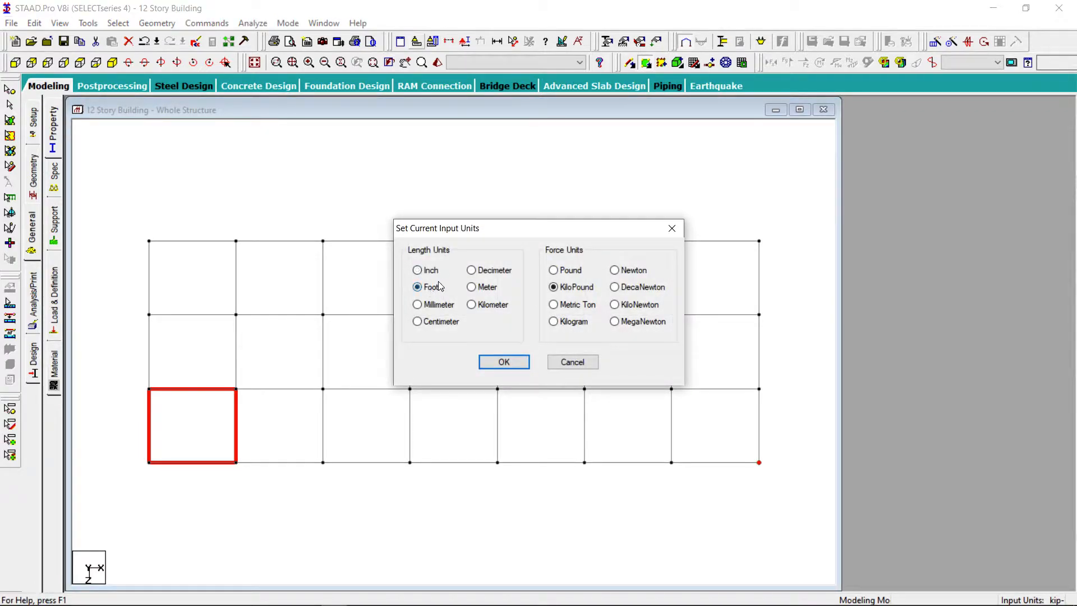
{"action": "left_click", "coordinate": [504, 362]}
Try to repeat the selected floor plate along X in 6 steps of 26 ft with the corner node also selected, and undo it
{"action": "left_click", "coordinate": [149, 22]}
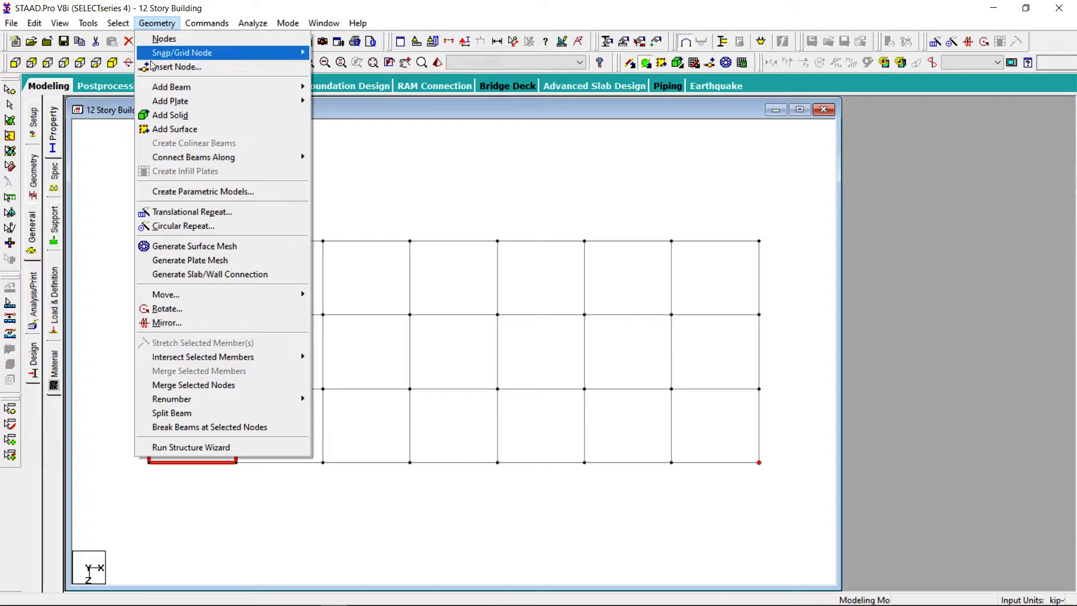
{"action": "left_click", "coordinate": [219, 212]}
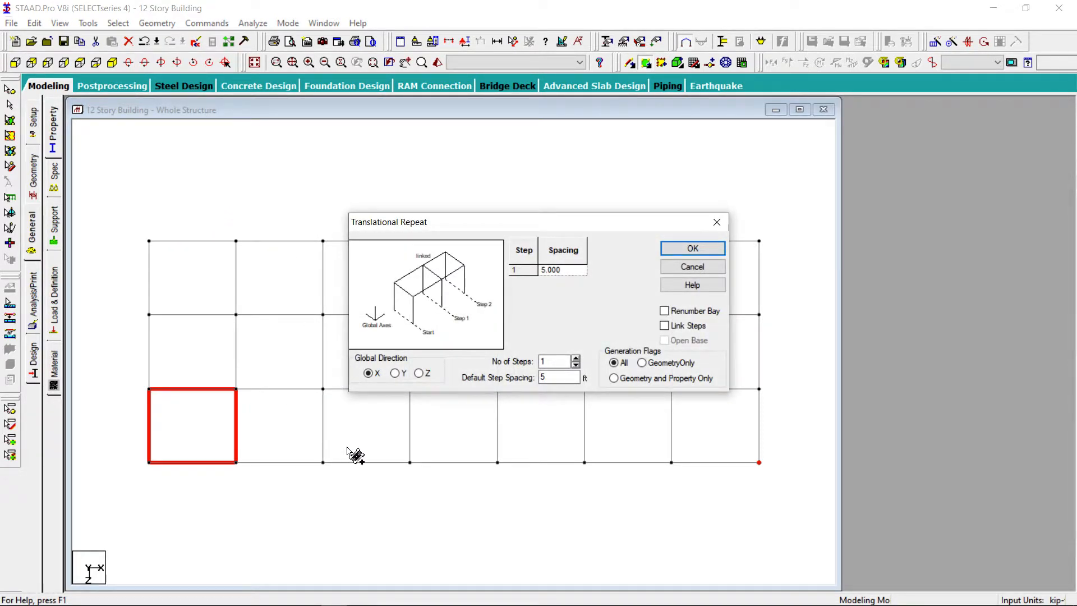
{"action": "double_click", "coordinate": [555, 378]}
{"action": "left_click", "coordinate": [575, 359]}
{"action": "left_click", "coordinate": [575, 358]}
{"action": "left_click", "coordinate": [575, 359]}
{"action": "left_click", "coordinate": [575, 359]}
{"action": "left_click", "coordinate": [576, 359]}
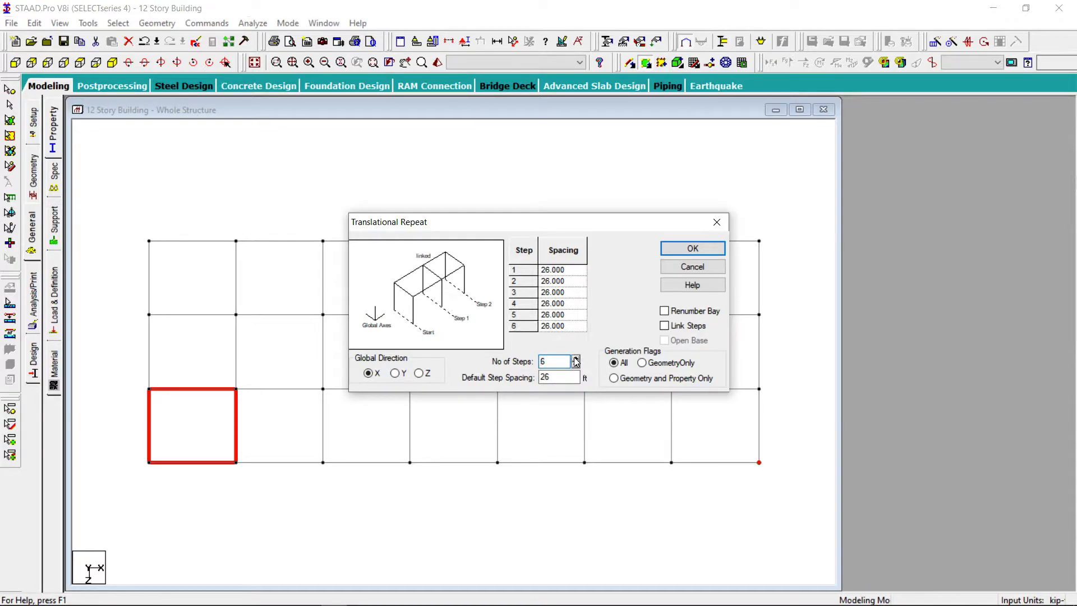
{"action": "left_click", "coordinate": [691, 248]}
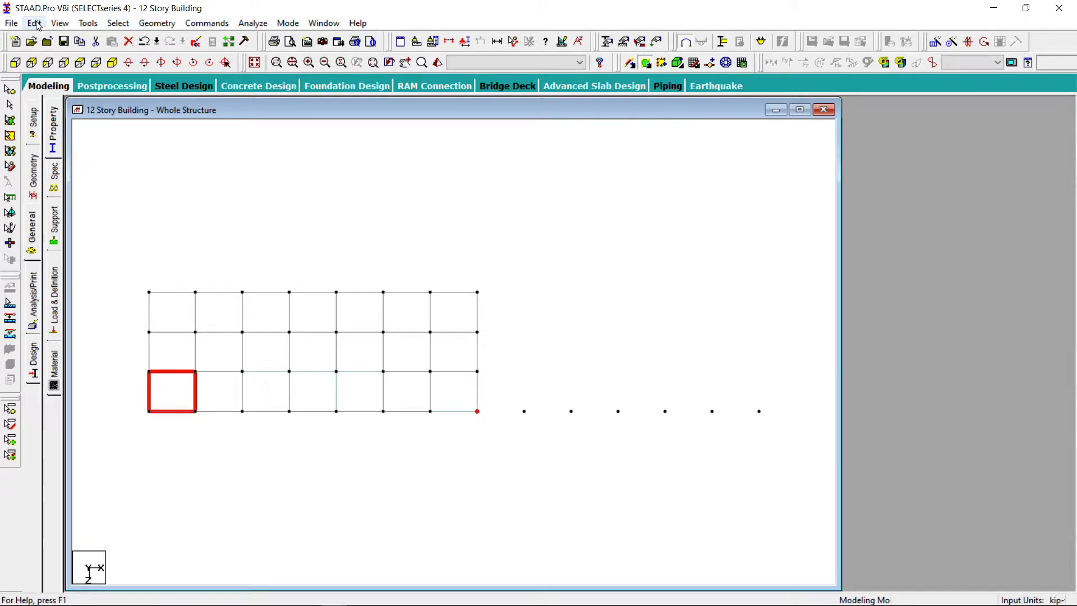
{"action": "left_click", "coordinate": [35, 23]}
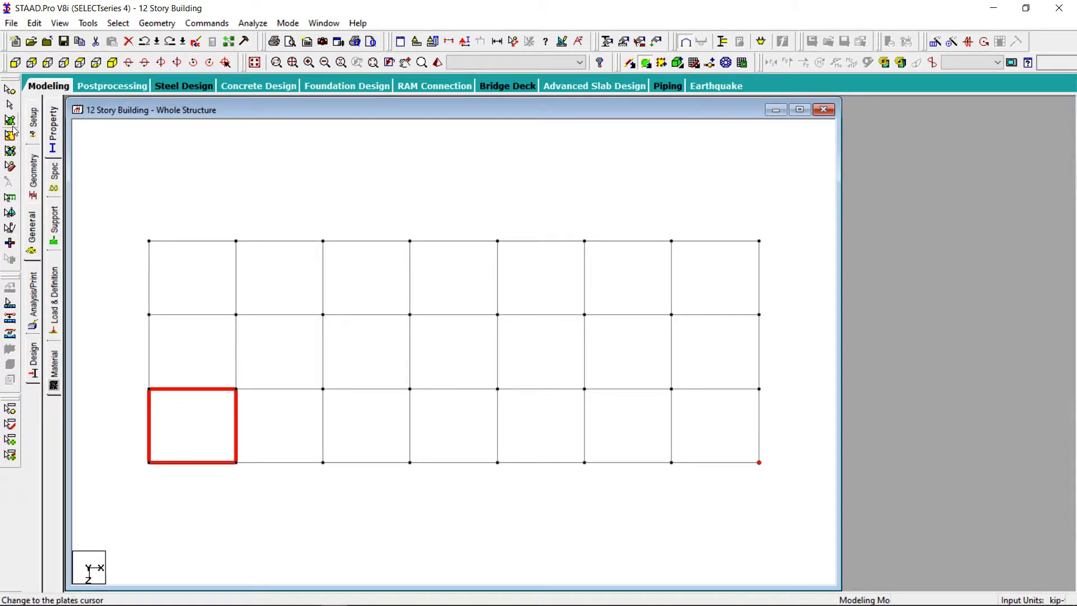
Select only the first floor plate and repeat it along X in 6 steps of 26 ft
{"action": "left_click", "coordinate": [10, 136]}
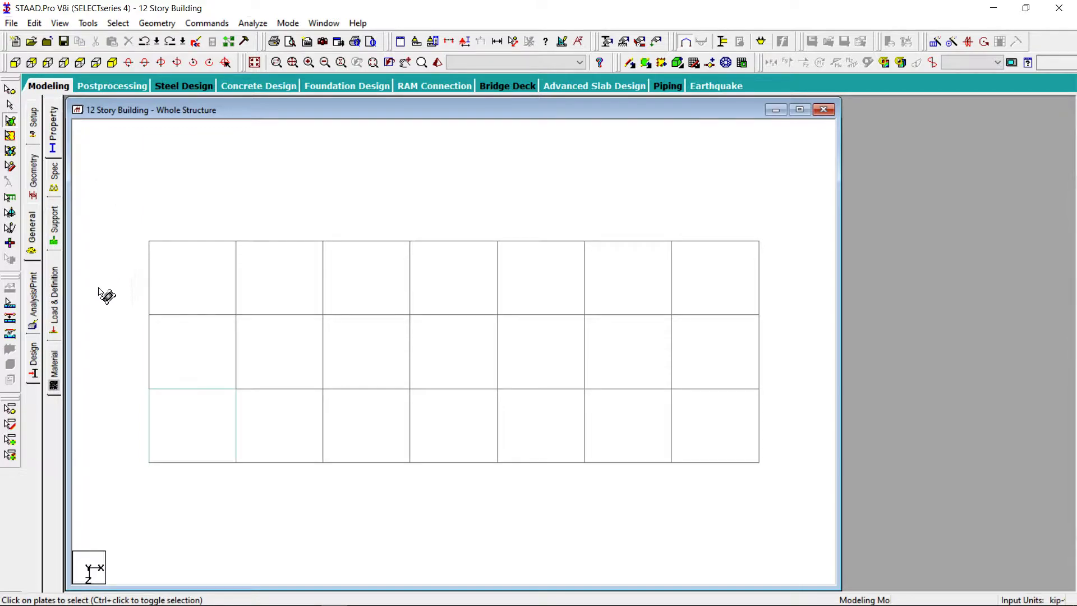
{"action": "left_click_drag", "start_coordinate": [115, 203], "coordinate": [693, 552]}
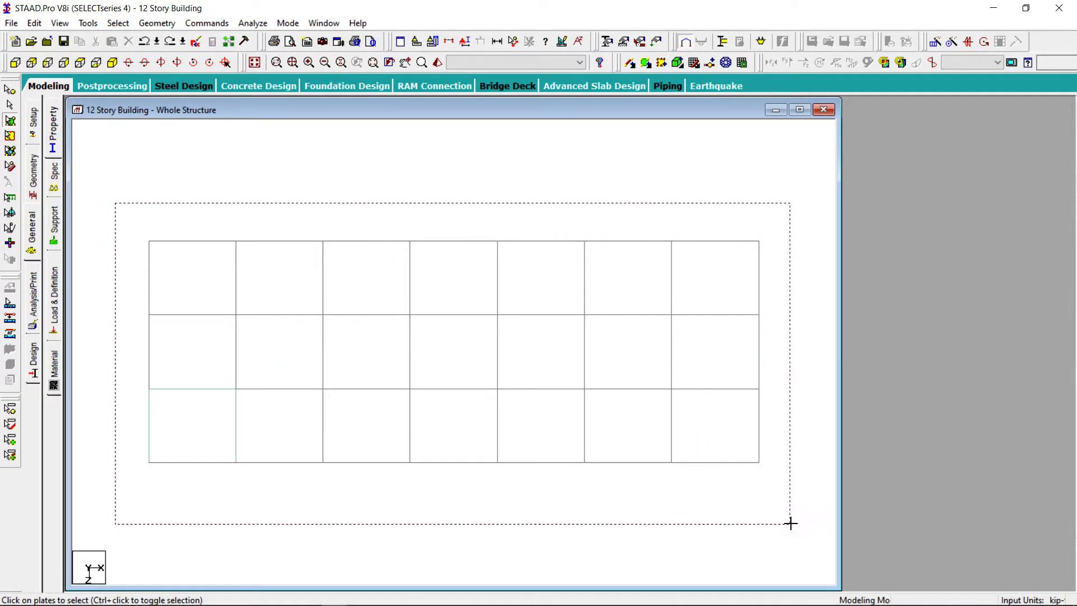
{"action": "left_click", "coordinate": [157, 23]}
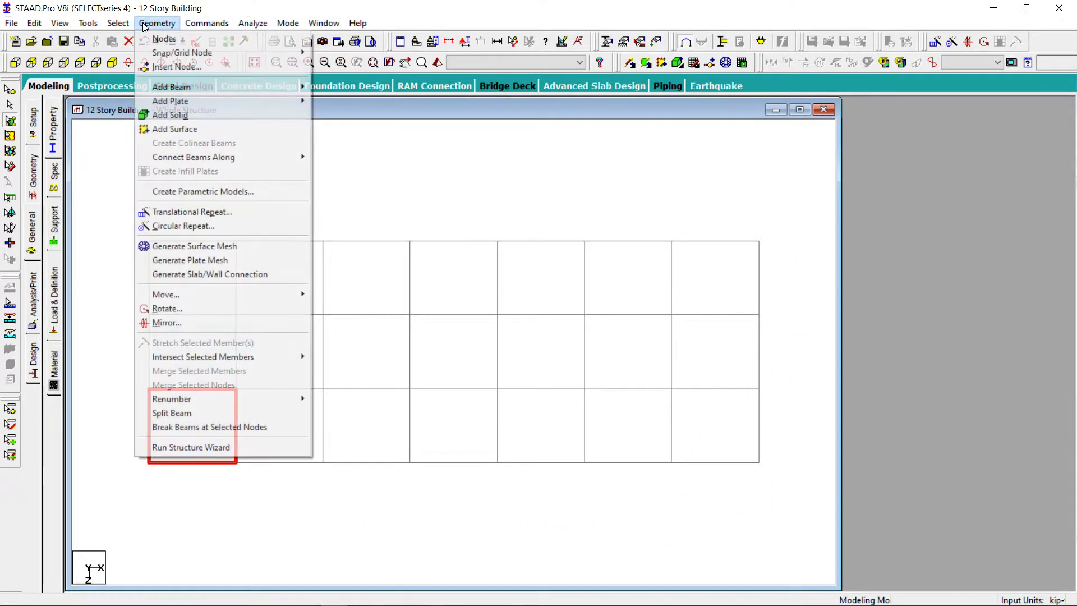
{"action": "left_click", "coordinate": [179, 211]}
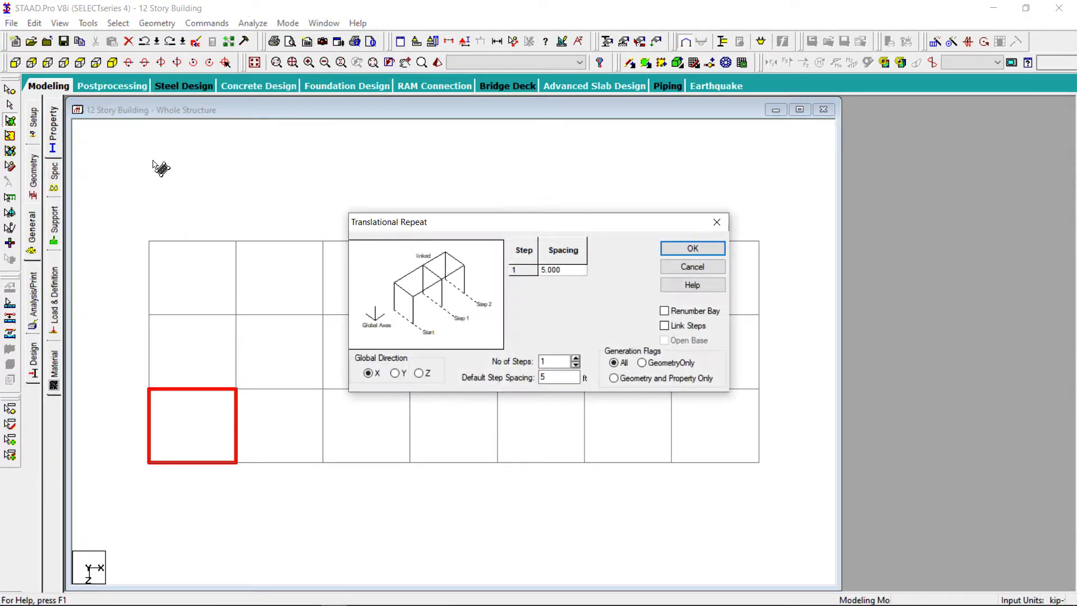
{"action": "double_click", "coordinate": [560, 377]}
{"action": "left_click", "coordinate": [576, 358]}
{"action": "left_click", "coordinate": [576, 359]}
{"action": "left_click", "coordinate": [575, 359]}
{"action": "left_click", "coordinate": [576, 358]}
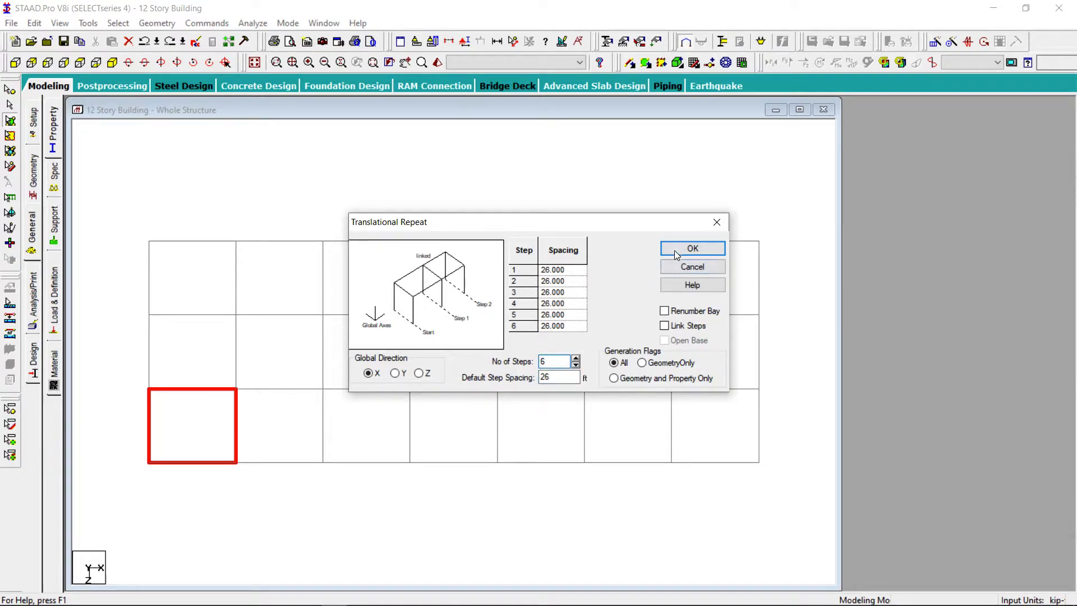
{"action": "left_click", "coordinate": [674, 250]}
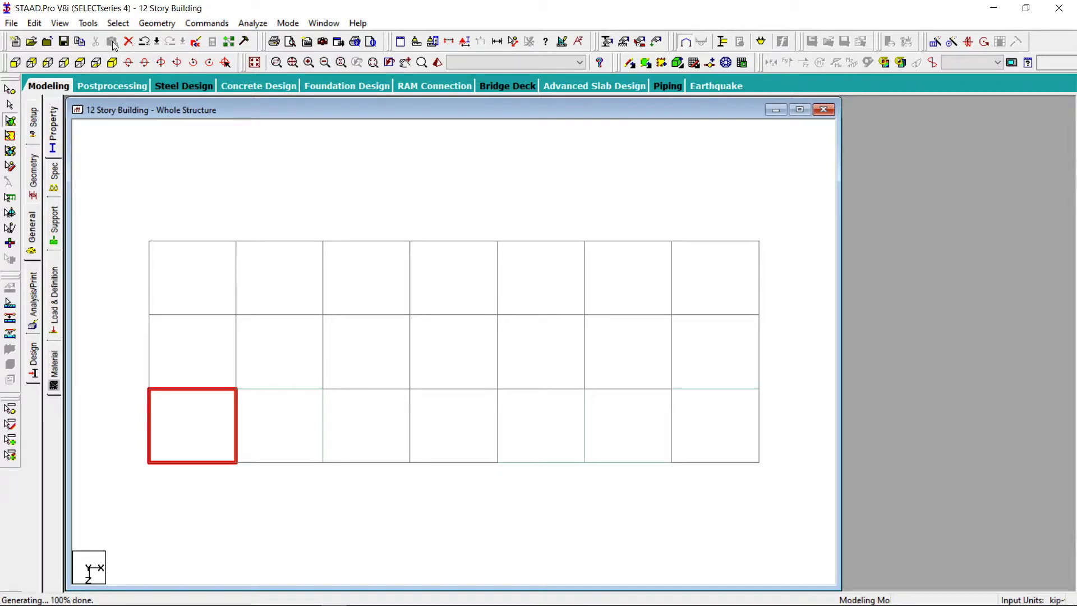
Select all plates and repeat the slab row along Z in 2 steps of -22 ft
{"action": "left_click", "coordinate": [117, 23]}
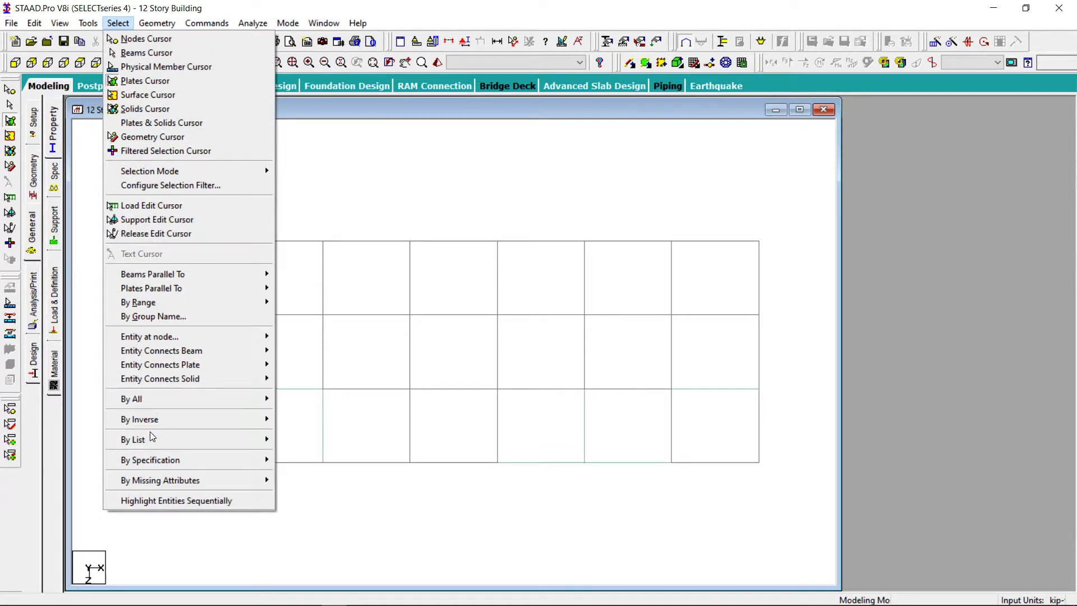
{"action": "mouse_move", "coordinate": [152, 398]}
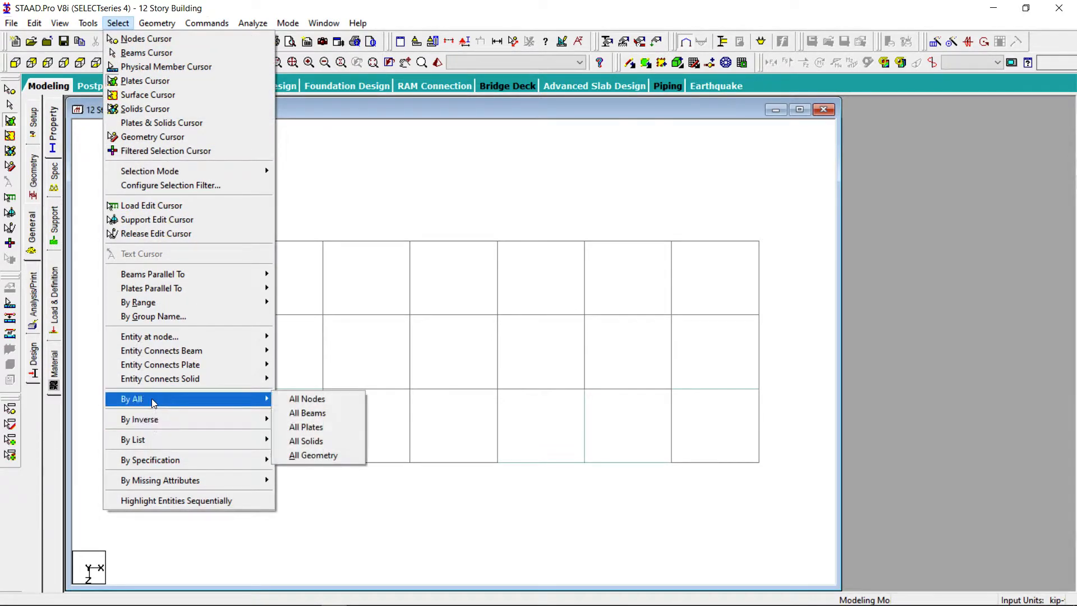
{"action": "left_click", "coordinate": [307, 427]}
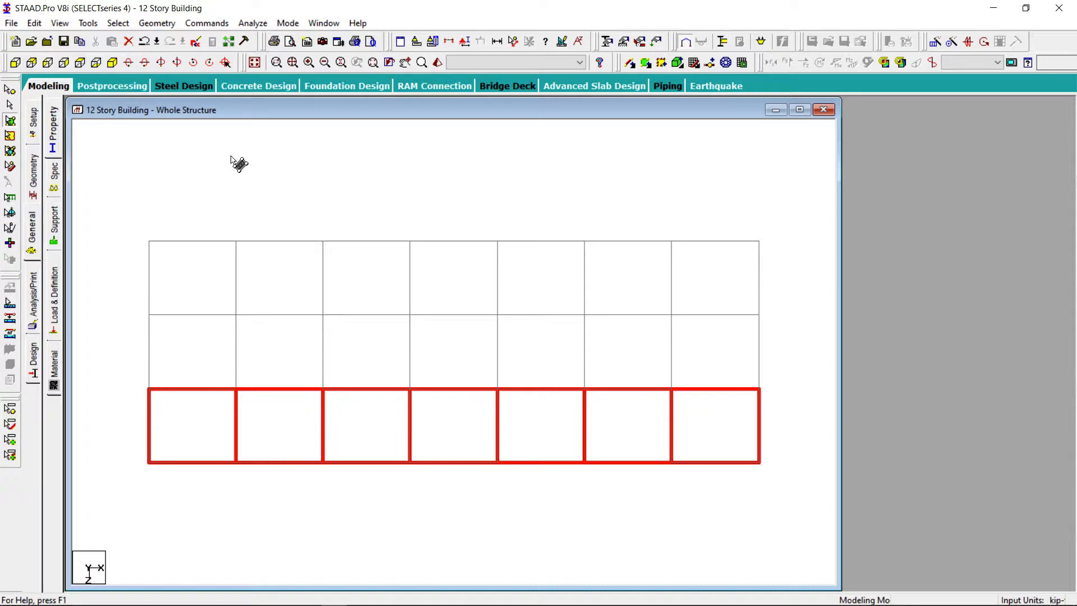
{"action": "left_click", "coordinate": [157, 23]}
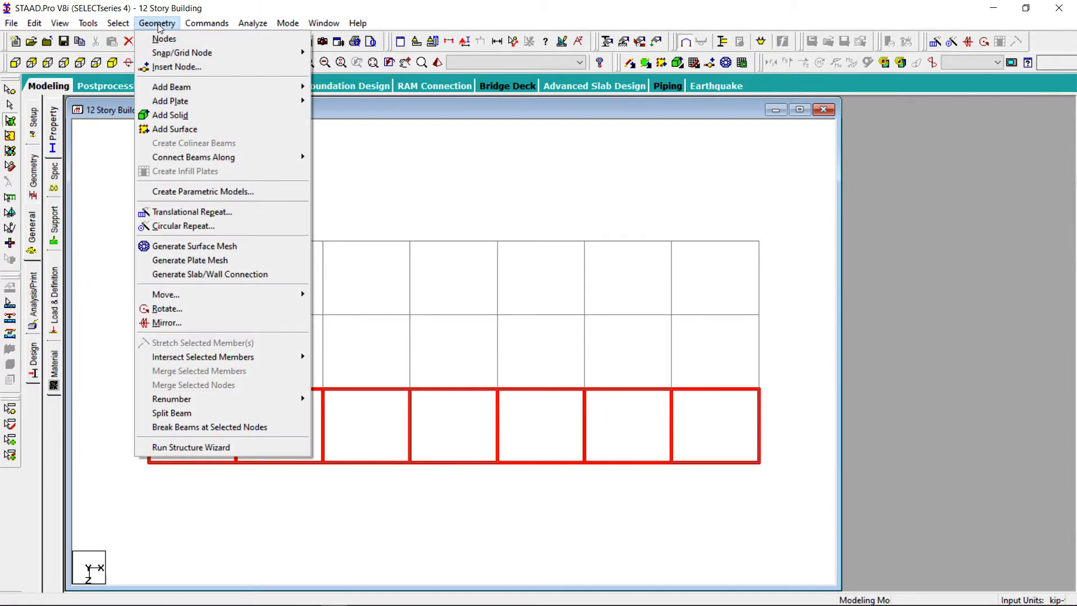
{"action": "left_click", "coordinate": [185, 212]}
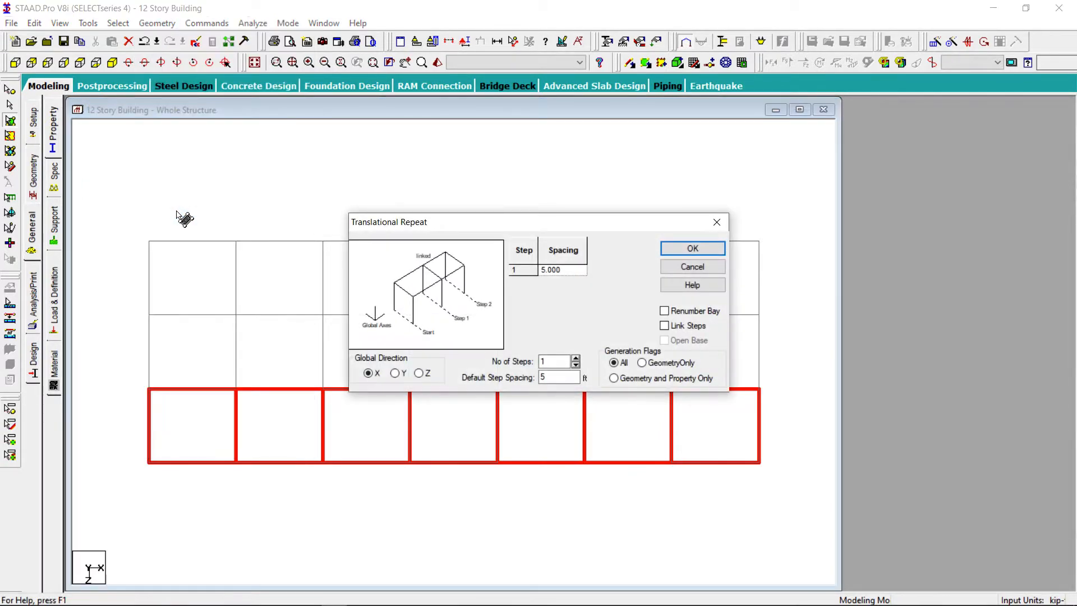
{"action": "left_click", "coordinate": [426, 376]}
{"action": "type", "text": "-22"}
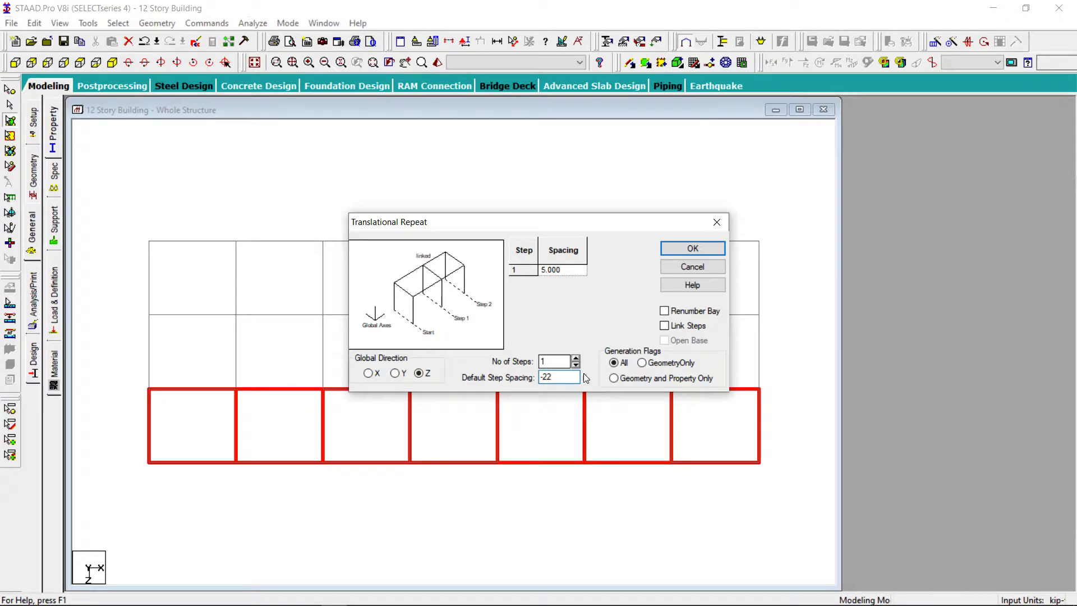
{"action": "left_click", "coordinate": [574, 358]}
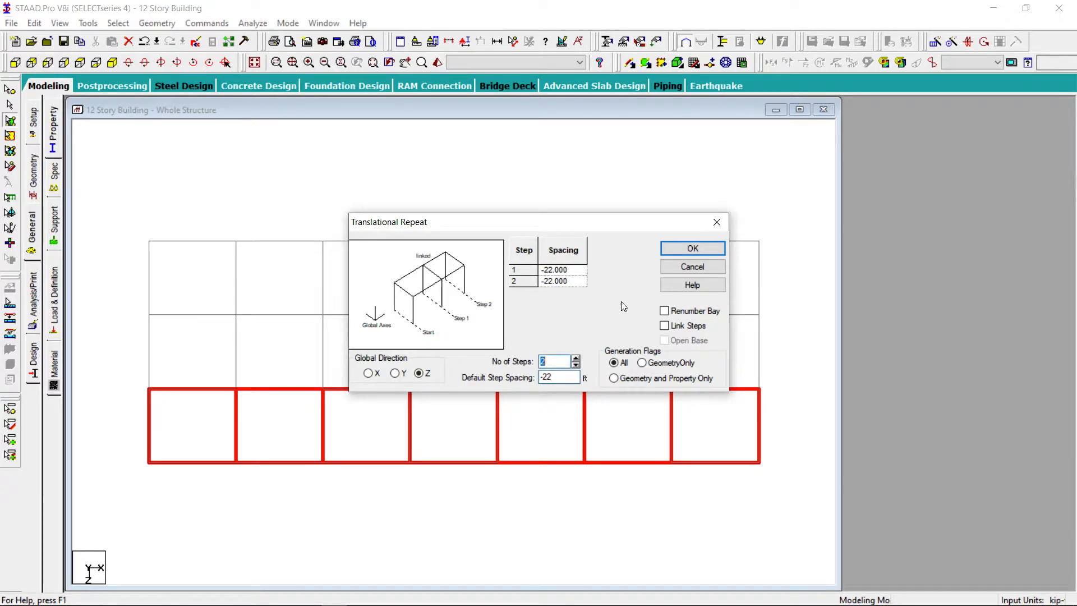
{"action": "left_click", "coordinate": [676, 248]}
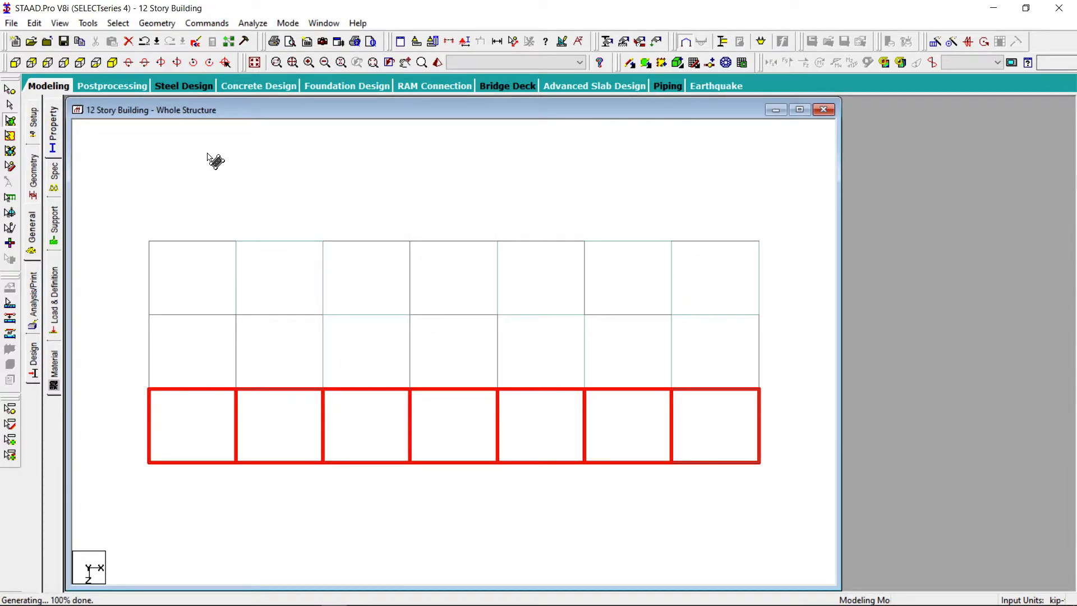
Select all plates, show the building in isometric view, and repeat the floor slab along Y in 11 steps of 12 ft
{"action": "left_click", "coordinate": [122, 24]}
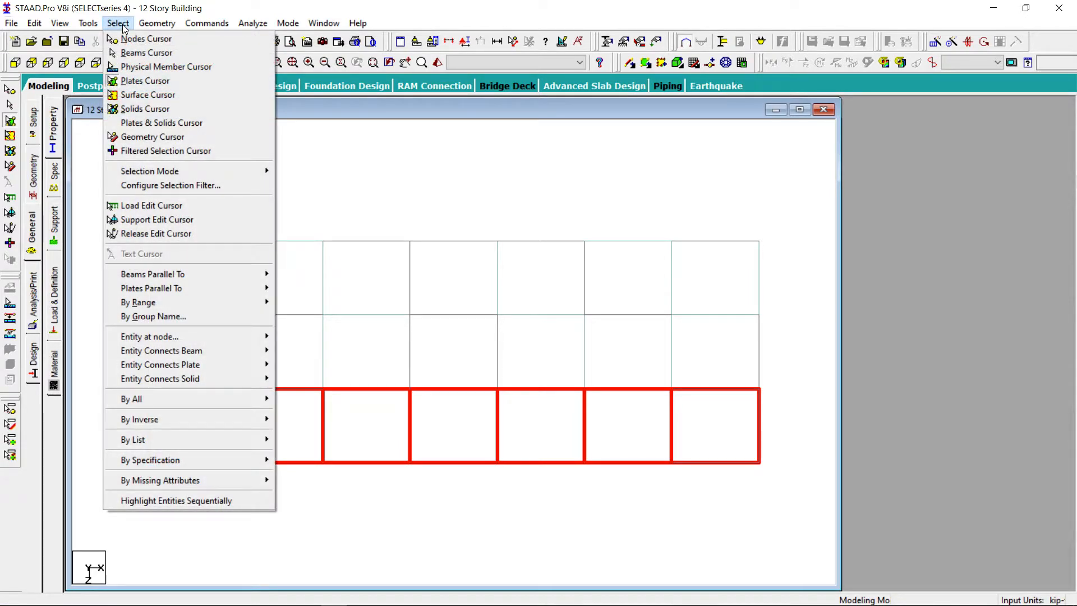
{"action": "mouse_move", "coordinate": [130, 400]}
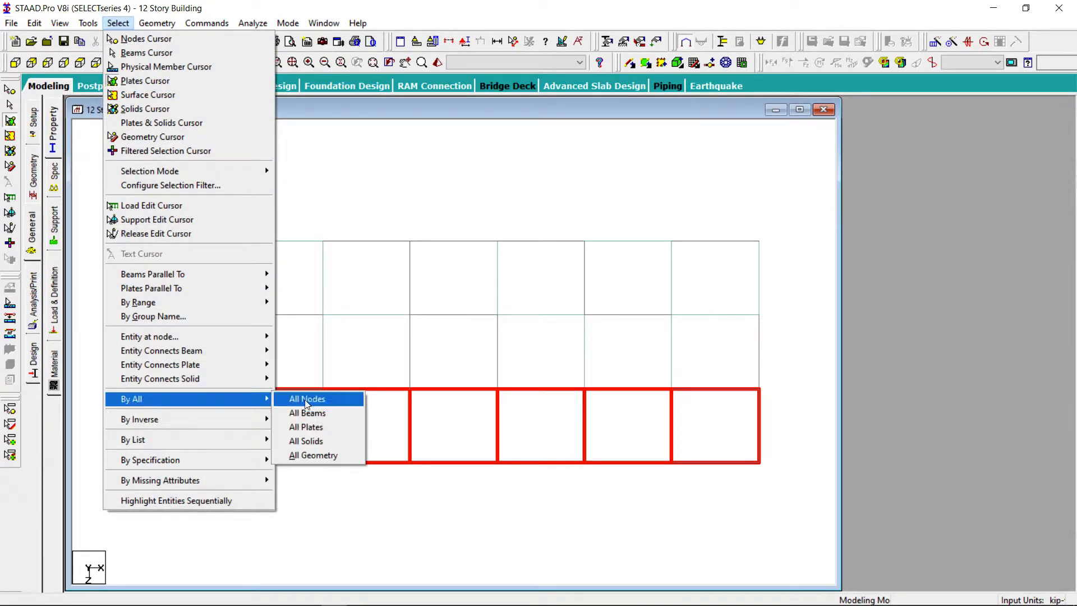
{"action": "left_click", "coordinate": [297, 413]}
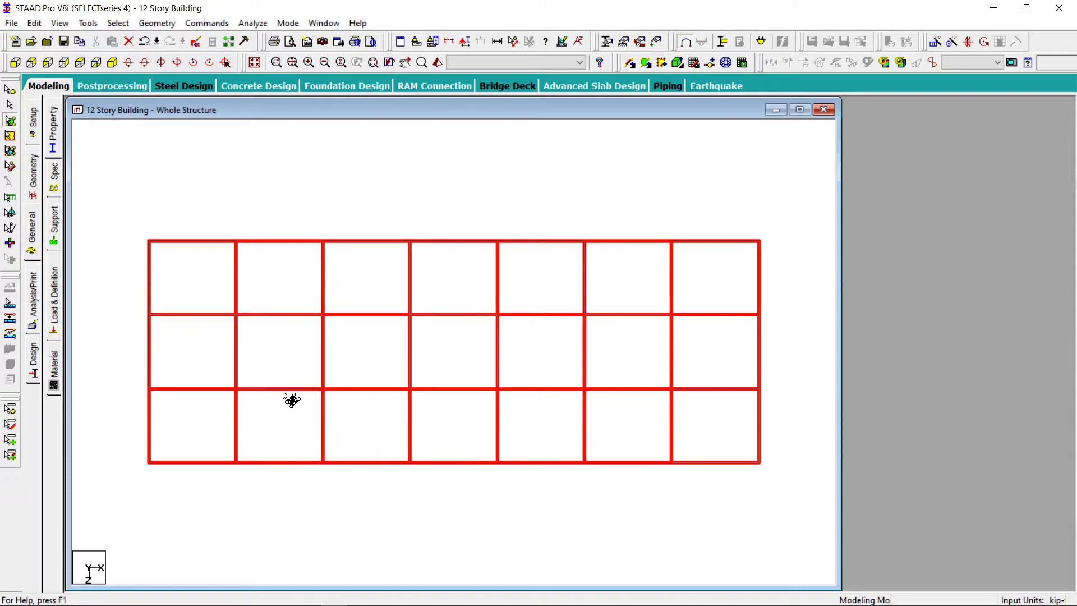
{"action": "left_click", "coordinate": [256, 62]}
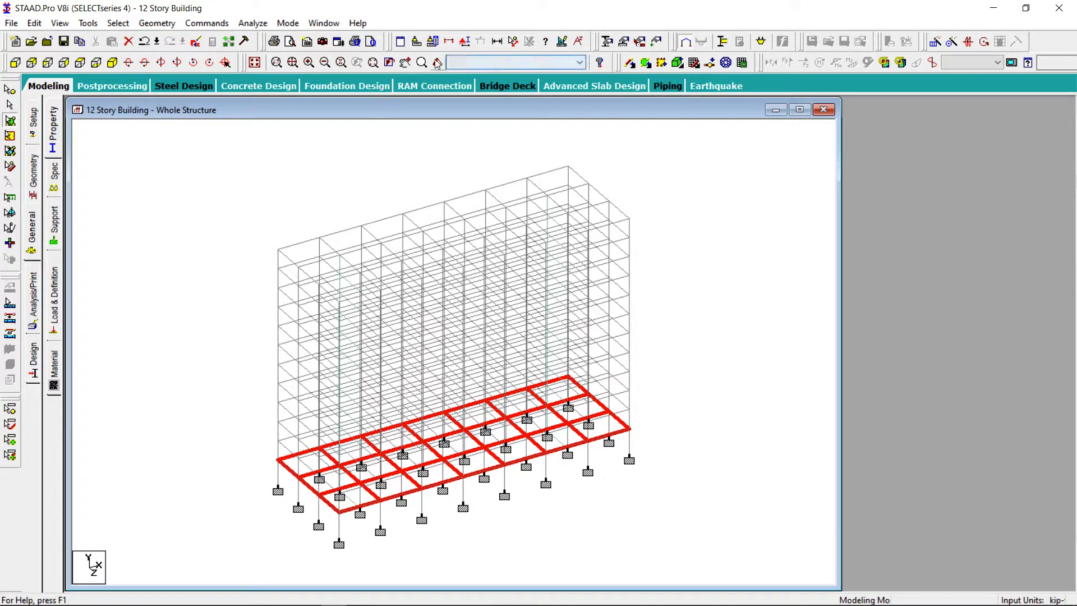
{"action": "left_click", "coordinate": [156, 23]}
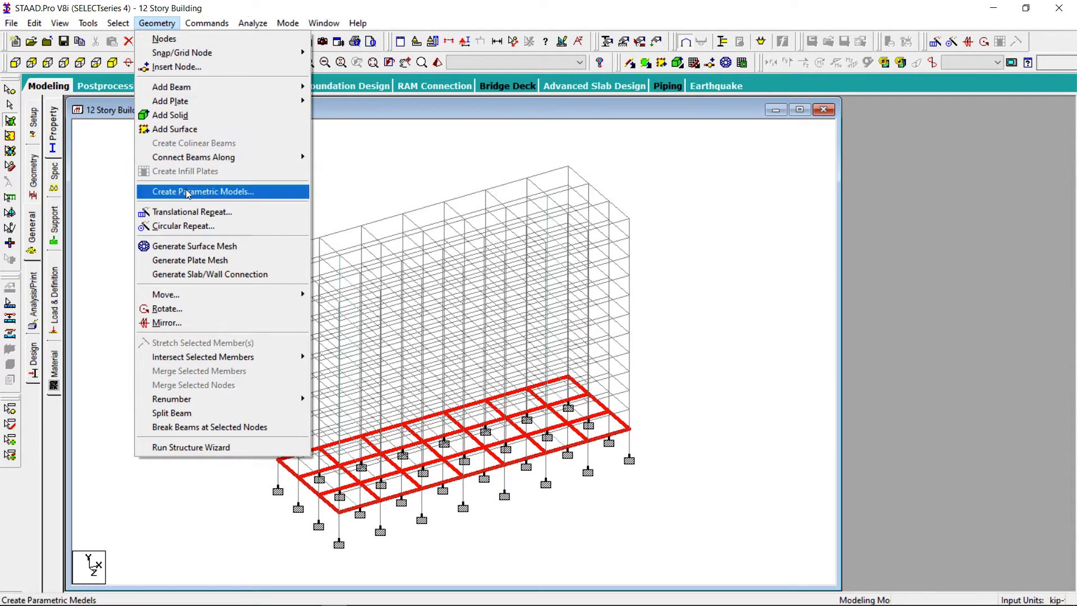
{"action": "left_click", "coordinate": [189, 212]}
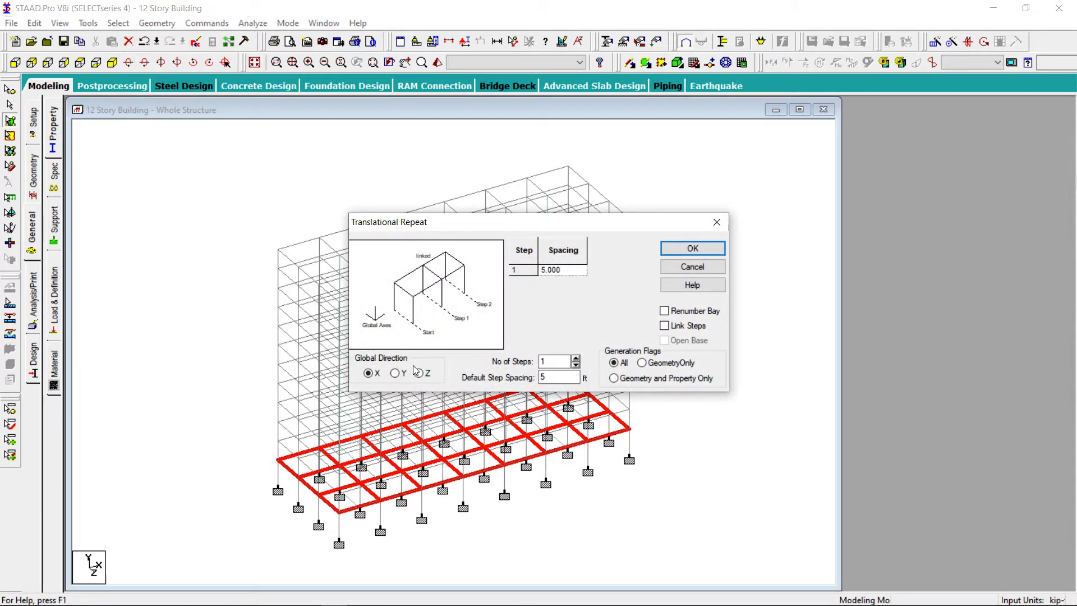
{"action": "left_click", "coordinate": [396, 372]}
{"action": "double_click", "coordinate": [549, 382]}
{"action": "type", "text": "12"}
{"action": "left_click", "coordinate": [576, 358]}
{"action": "left_click", "coordinate": [576, 359]}
{"action": "left_click", "coordinate": [575, 359]}
{"action": "left_click", "coordinate": [575, 359]}
{"action": "left_click", "coordinate": [575, 358]}
{"action": "left_click", "coordinate": [575, 358]}
{"action": "left_click", "coordinate": [575, 359]}
{"action": "left_click", "coordinate": [576, 358]}
{"action": "left_click", "coordinate": [576, 358]}
{"action": "left_click", "coordinate": [647, 339]}
{"action": "left_click", "coordinate": [648, 339]}
{"action": "left_click", "coordinate": [648, 339]}
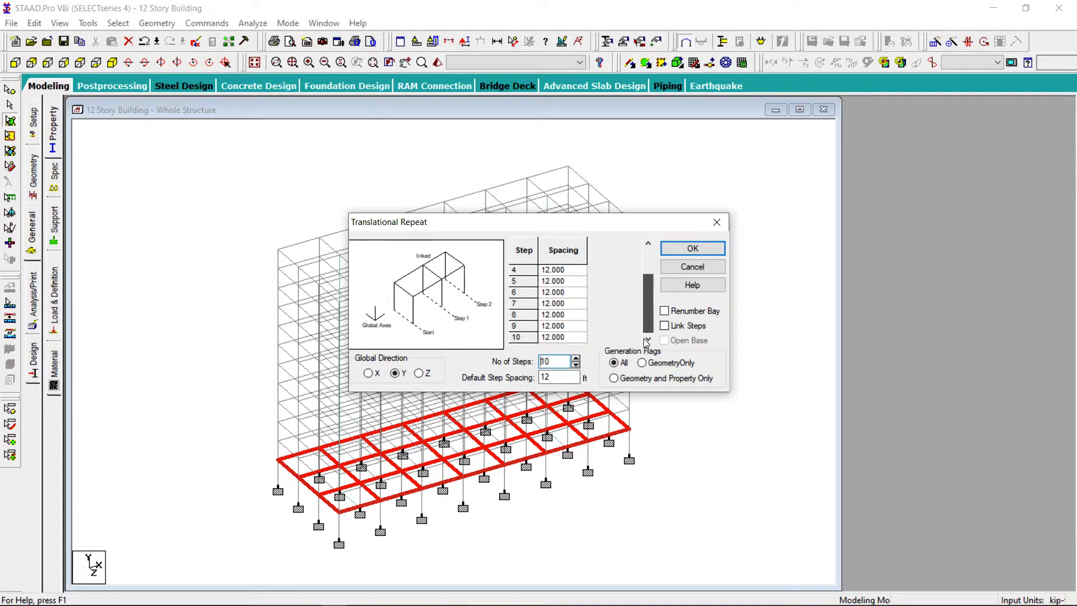
{"action": "left_click", "coordinate": [575, 358]}
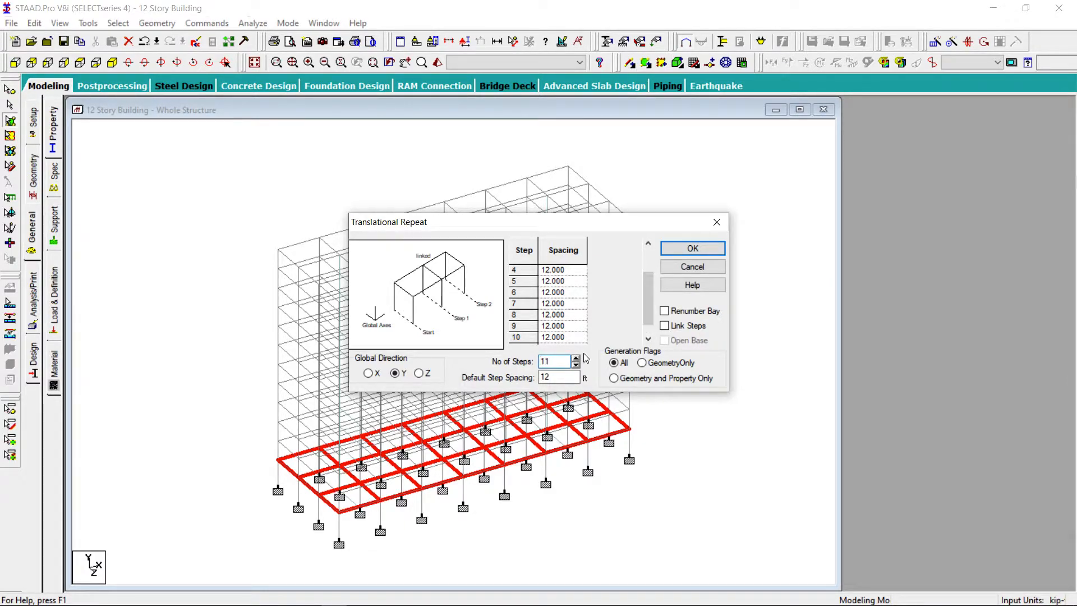
{"action": "left_click_drag", "start_coordinate": [646, 319], "coordinate": [646, 338]}
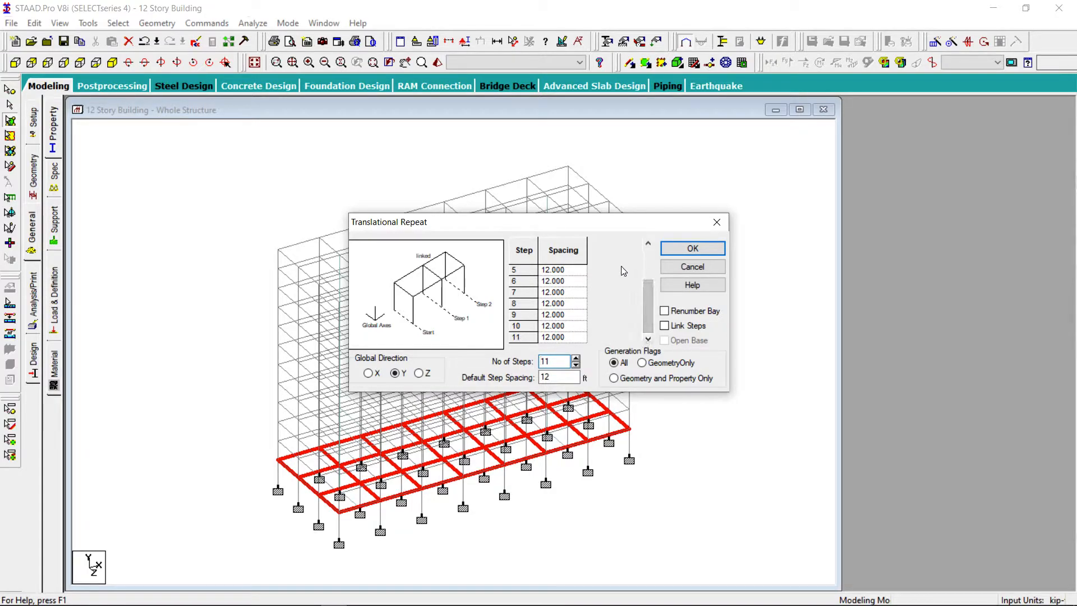
{"action": "left_click", "coordinate": [691, 249]}
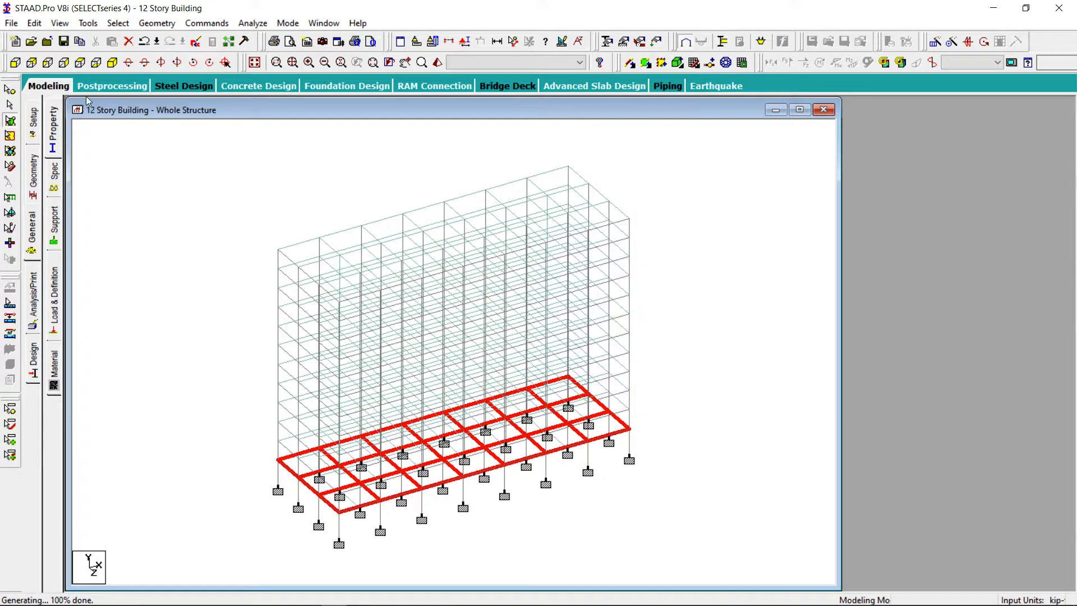
Select all plates in the structure to check the slabs on every floor
{"action": "left_click", "coordinate": [109, 27]}
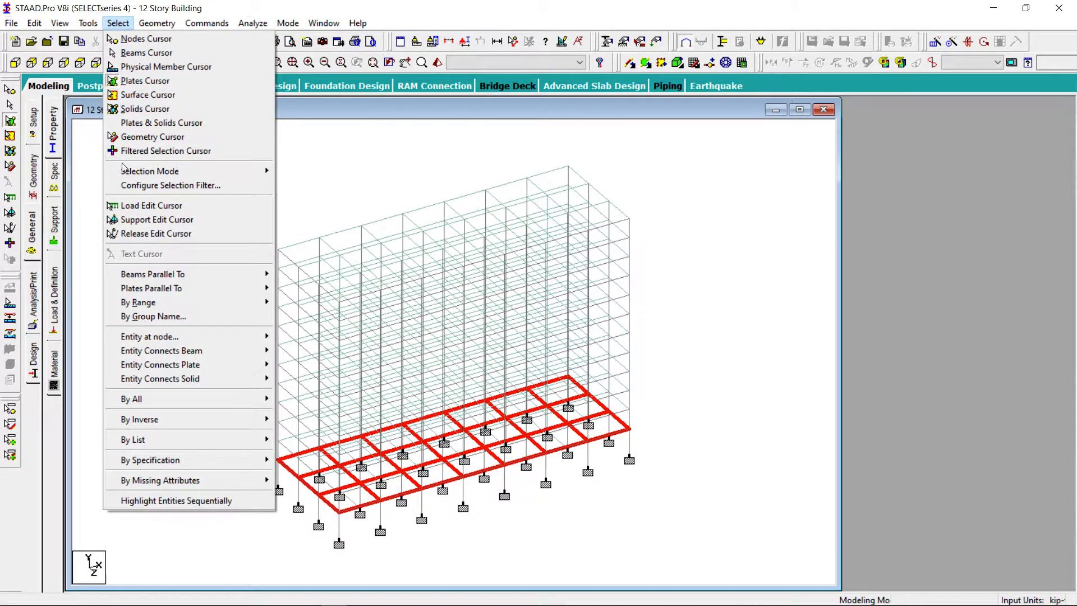
{"action": "mouse_move", "coordinate": [131, 273]}
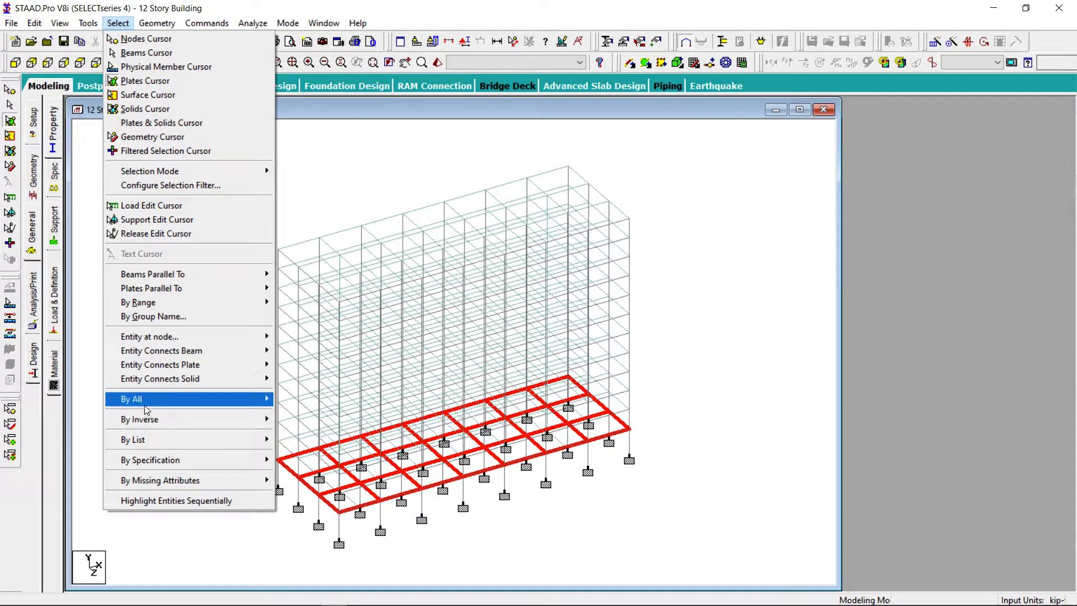
{"action": "mouse_move", "coordinate": [147, 400]}
{"action": "left_click", "coordinate": [314, 413]}
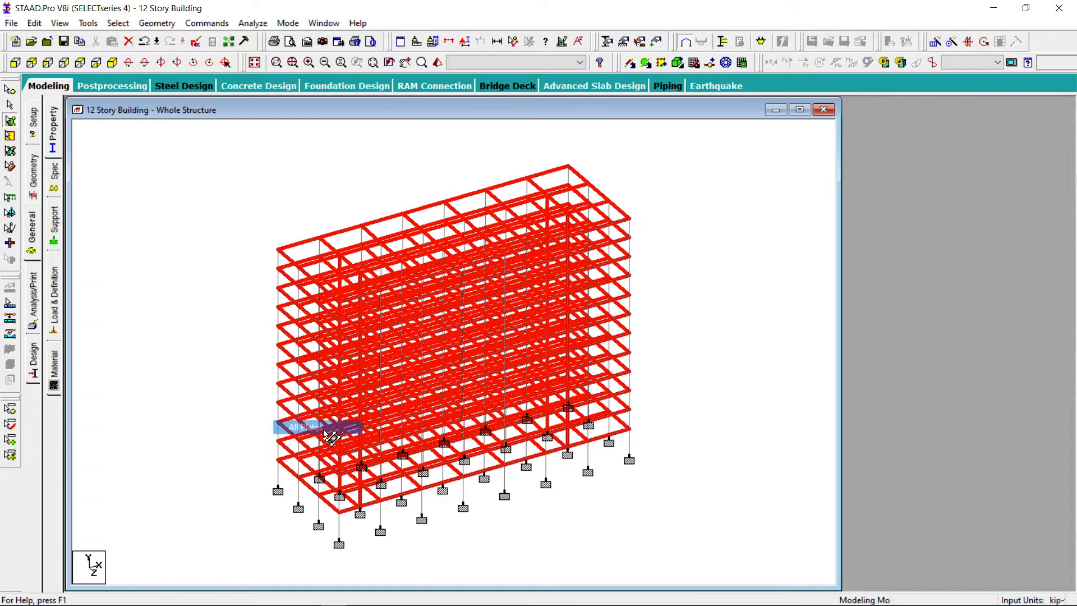
Save the modified structure, clear the plate selection and open the section properties of the whole structure
{"action": "left_click", "coordinate": [63, 41]}
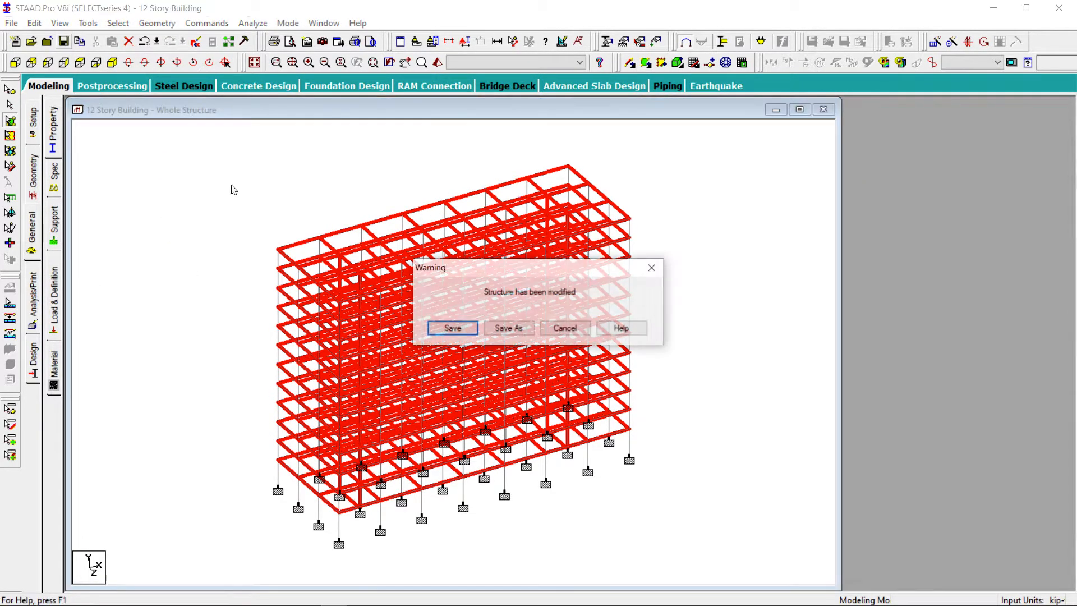
{"action": "left_click", "coordinate": [433, 329]}
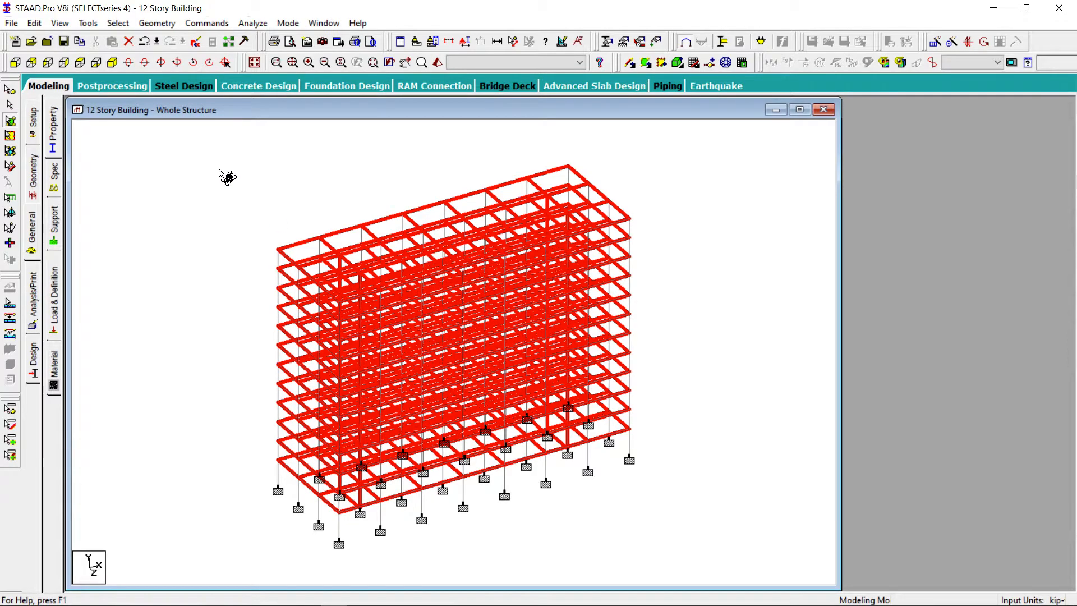
{"action": "left_click", "coordinate": [219, 175]}
{"action": "left_click", "coordinate": [52, 132]}
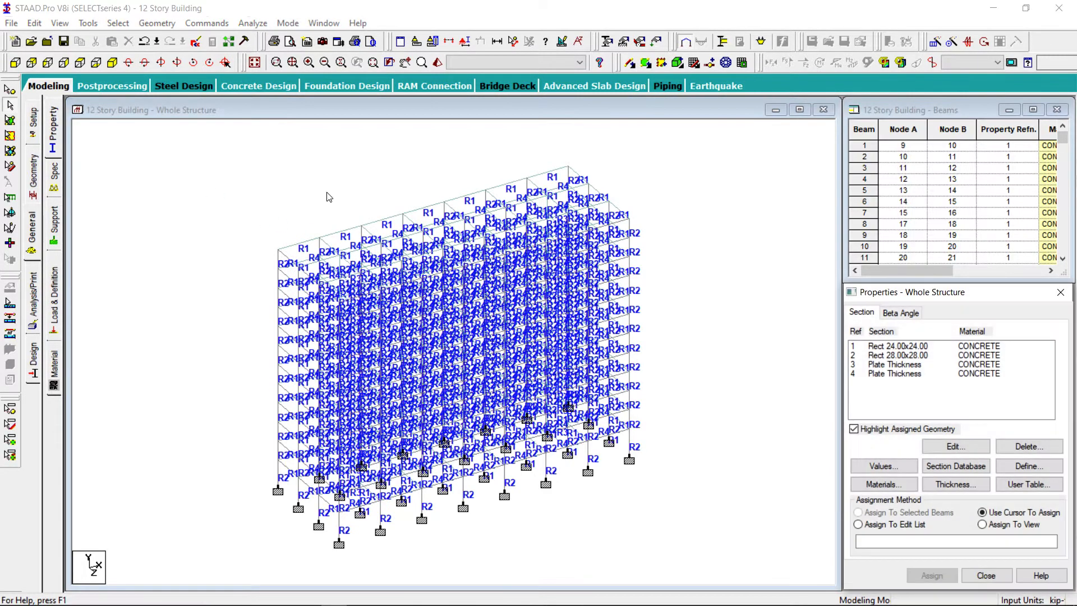
Highlight the members and plates assigned to each of the four section properties in turn, and clear the highlighting
{"action": "left_click", "coordinate": [895, 346]}
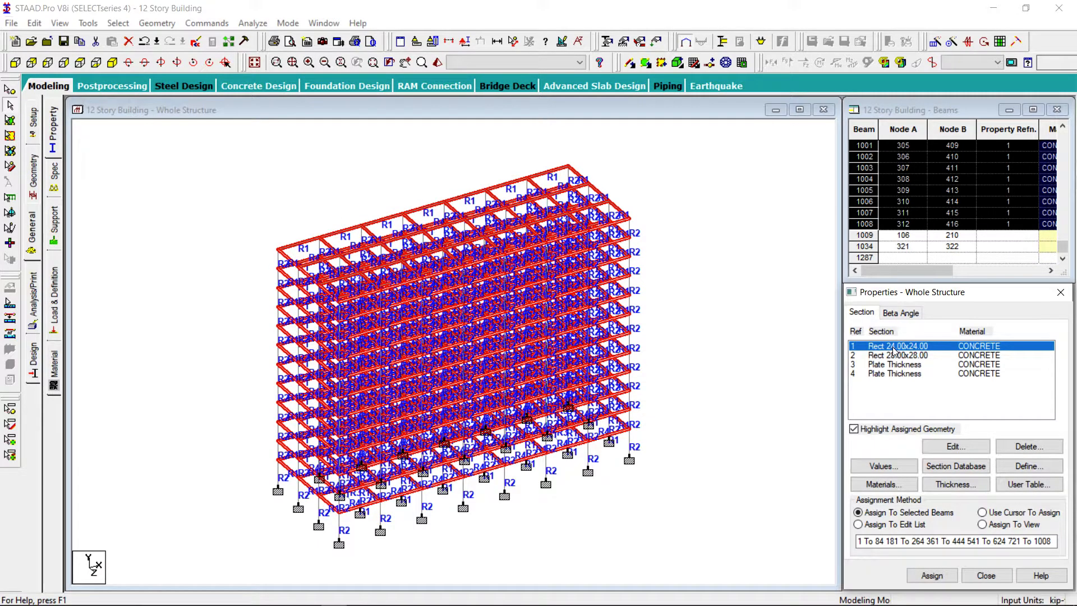
{"action": "left_click", "coordinate": [897, 355]}
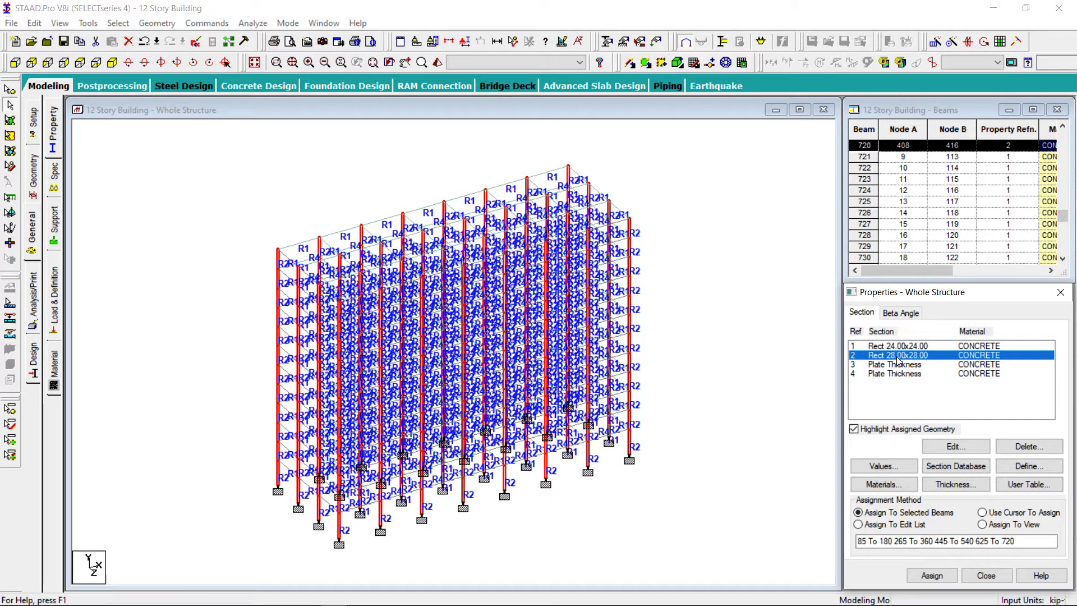
{"action": "left_click", "coordinate": [899, 365]}
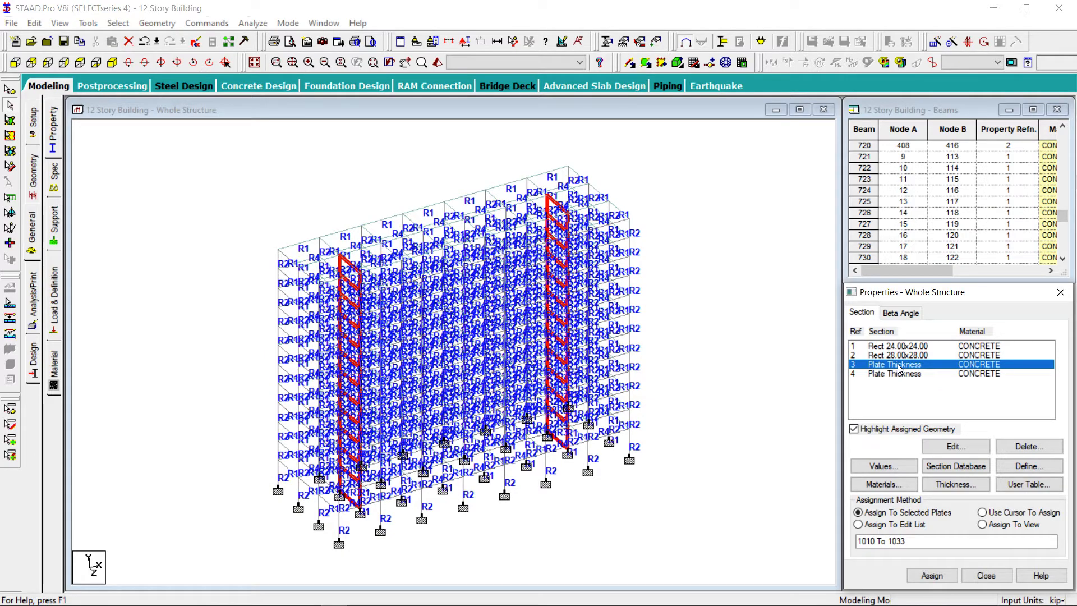
{"action": "left_click", "coordinate": [899, 374]}
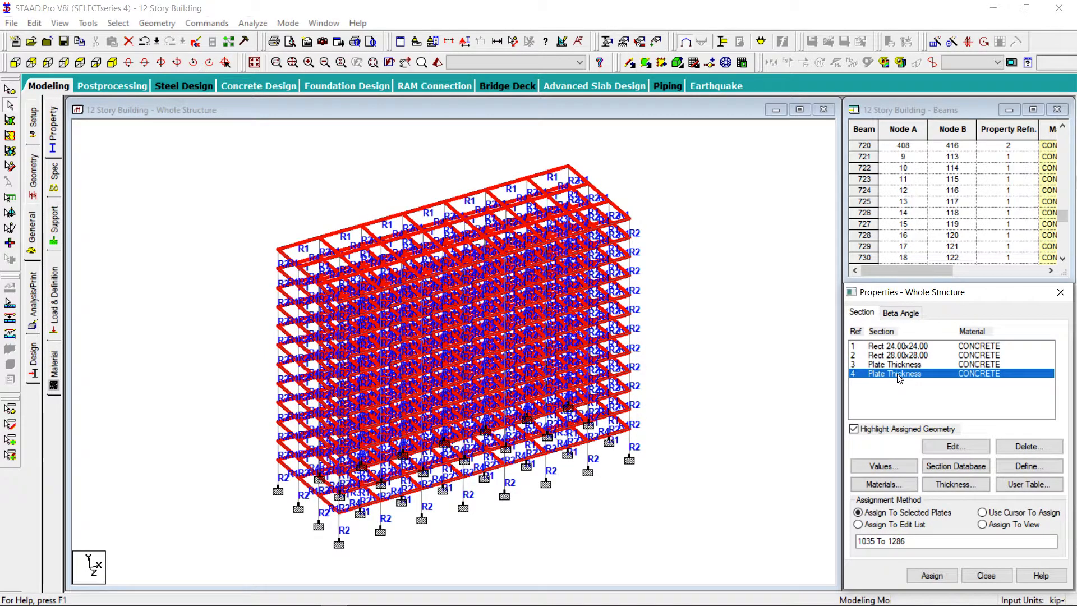
{"action": "left_click", "coordinate": [208, 161]}
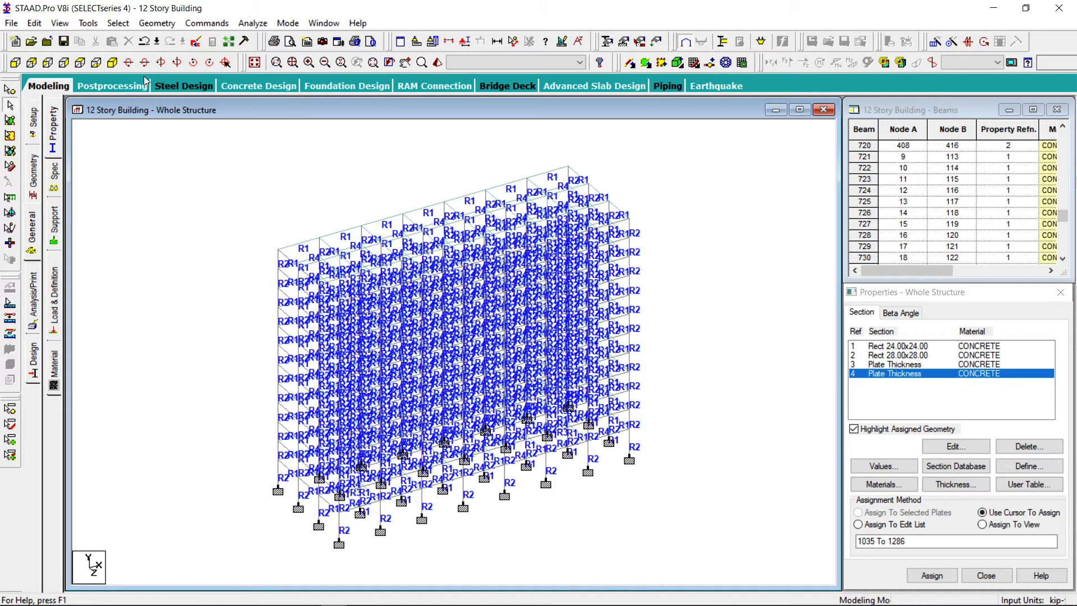
Check the structure for duplicate members and merge the duplicate beams 541 and 1034, keeping member 541
{"action": "left_click", "coordinate": [92, 24]}
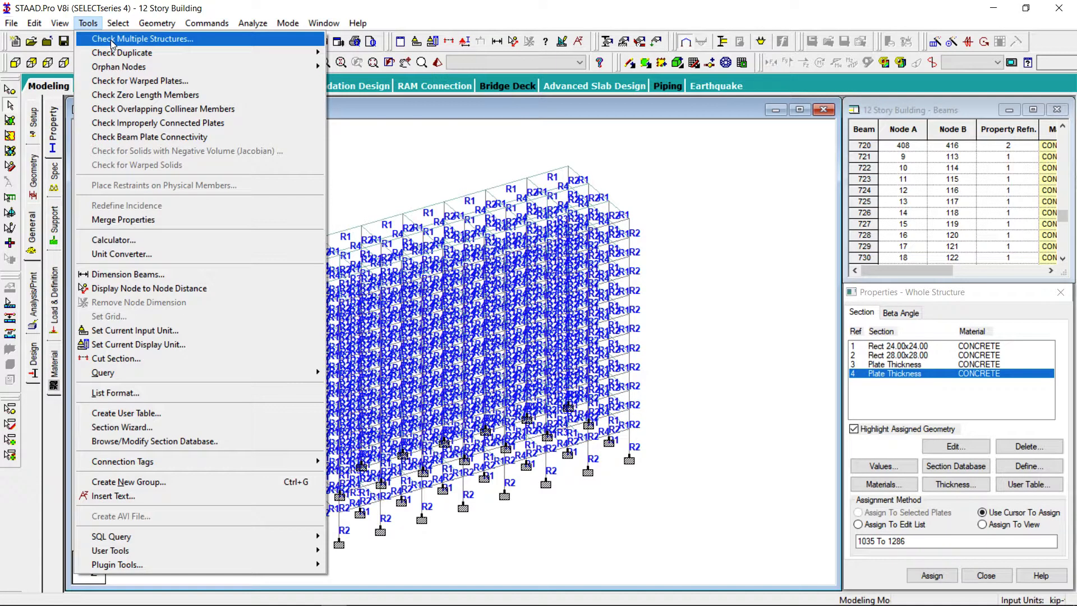
{"action": "mouse_move", "coordinate": [123, 52]}
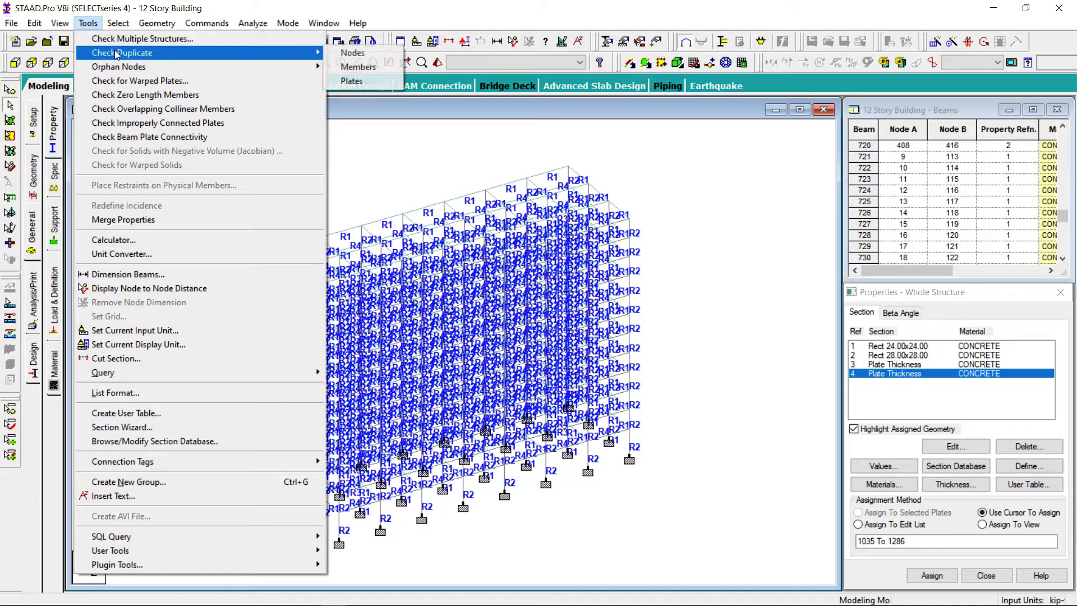
{"action": "left_click", "coordinate": [345, 52]}
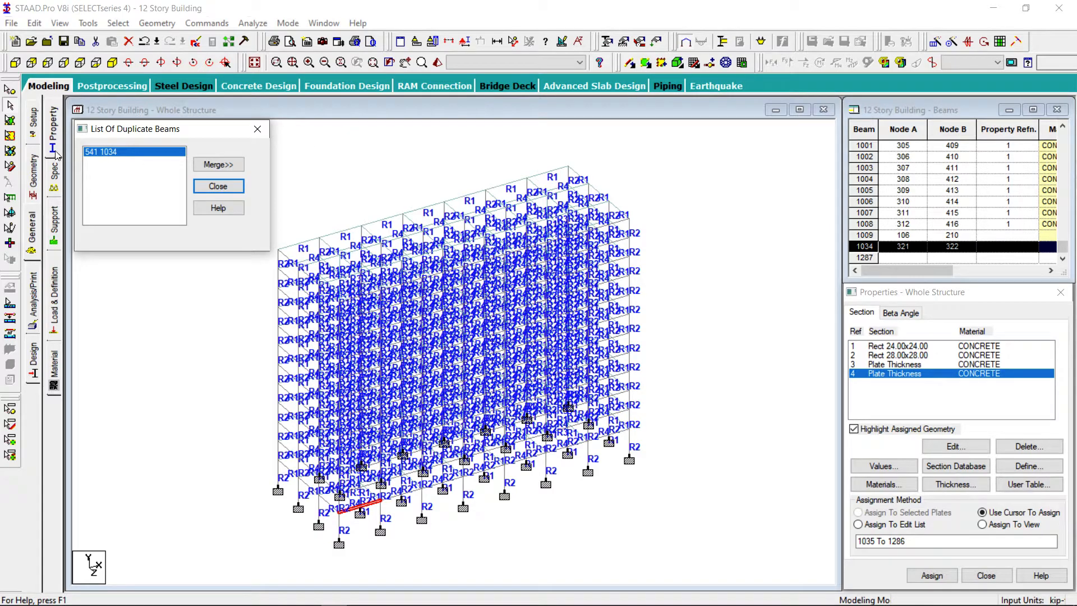
{"action": "left_click", "coordinate": [222, 165]}
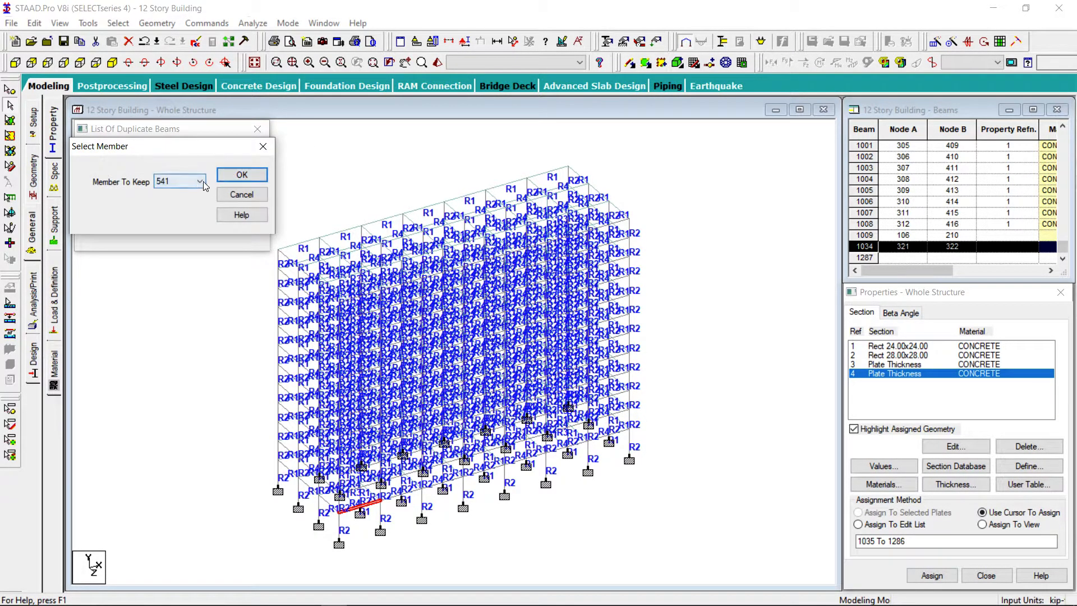
{"action": "left_click", "coordinate": [241, 175]}
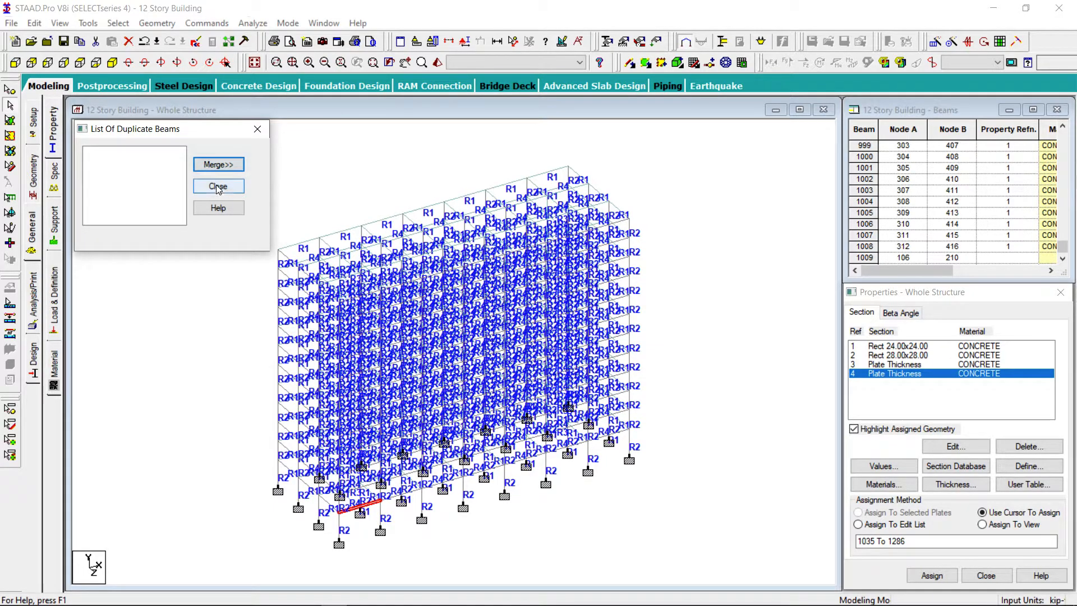
{"action": "left_click", "coordinate": [218, 187]}
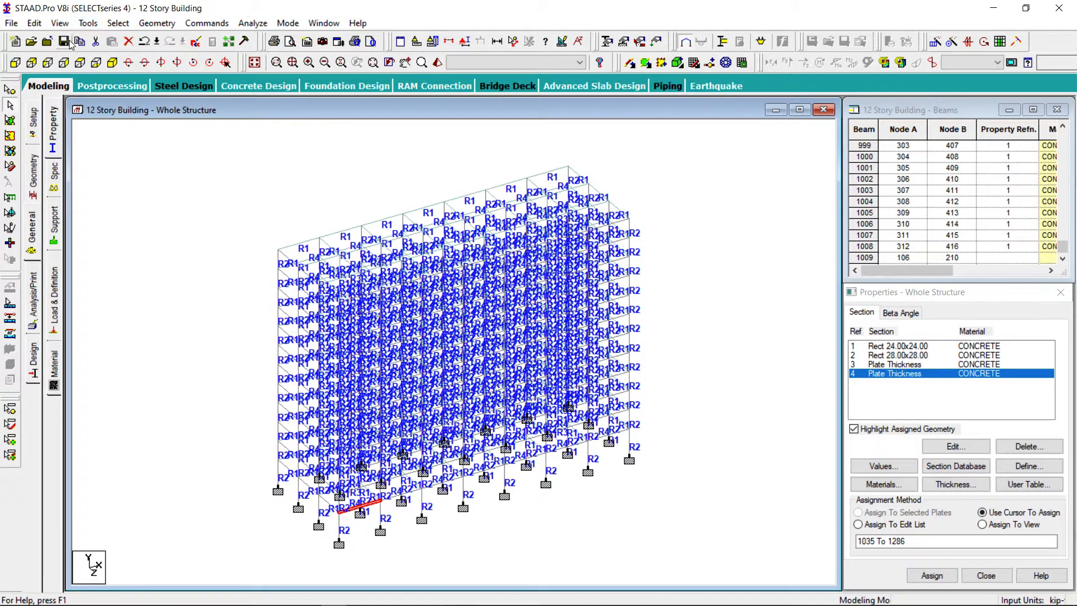
Save the structure and clear the beam selection
{"action": "left_click", "coordinate": [64, 42]}
{"action": "left_click", "coordinate": [447, 327]}
{"action": "left_click", "coordinate": [214, 238]}
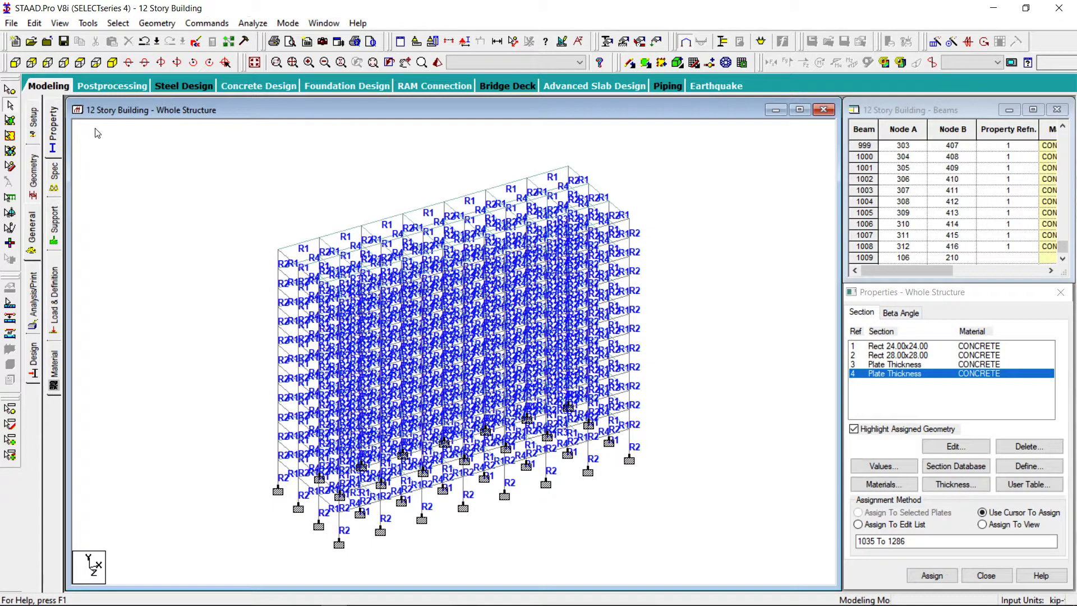
Open the load definitions and start adding a new seismic definition
{"action": "left_click", "coordinate": [54, 279]}
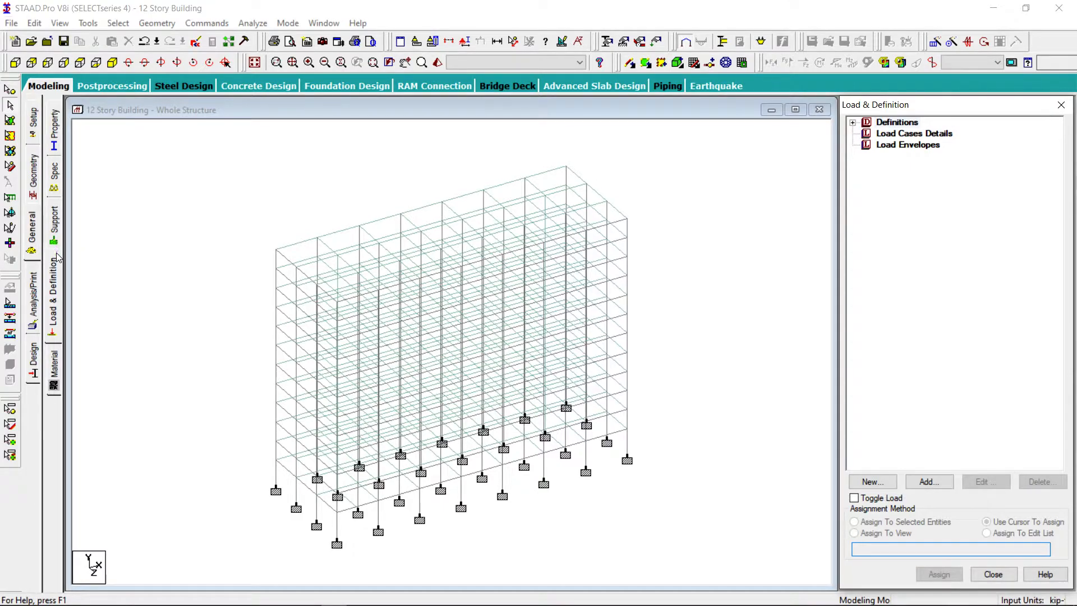
{"action": "left_click", "coordinate": [853, 123]}
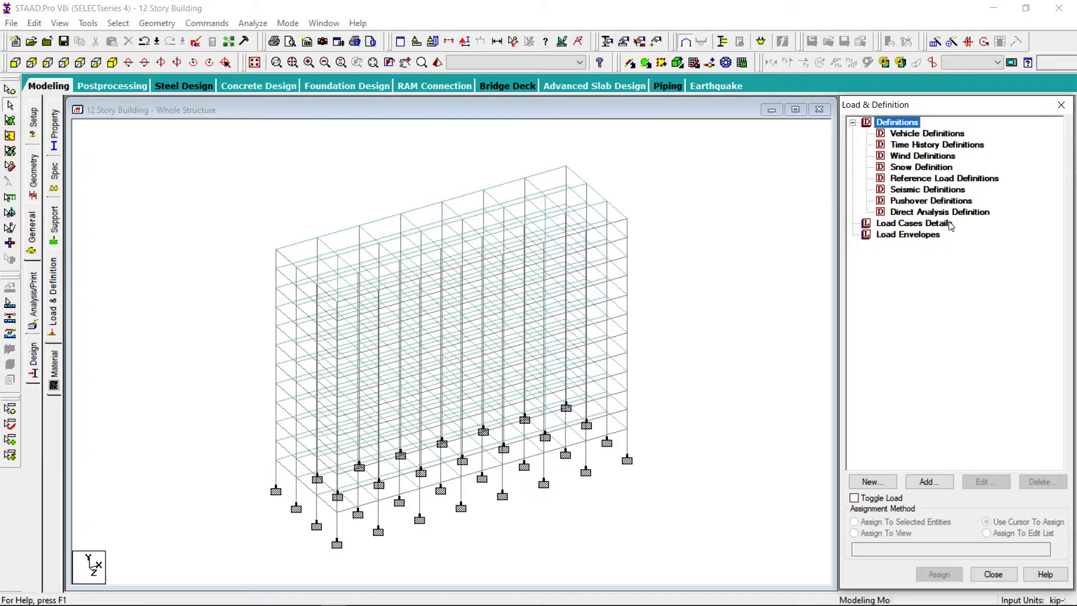
{"action": "left_click", "coordinate": [912, 191]}
{"action": "left_click", "coordinate": [929, 481]}
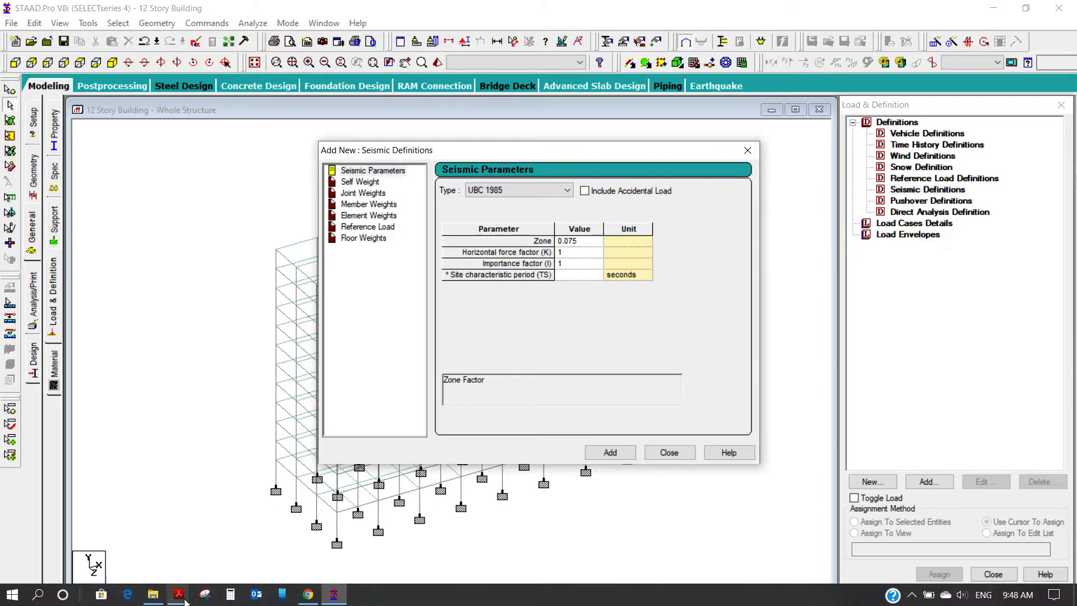
Switch to Adobe Acrobat Reader, look up the building's seismic design data in the design guide PDF, and return to STAAD.Pro
{"action": "mouse_move", "coordinate": [168, 595]}
{"action": "left_click", "coordinate": [143, 554]}
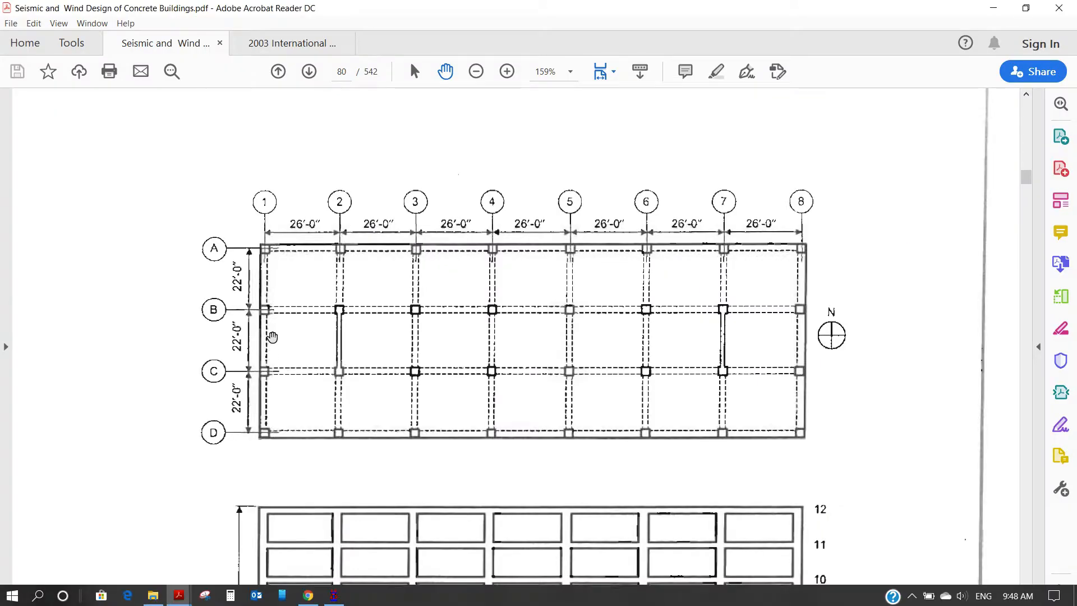
{"action": "scroll", "coordinate": [272, 336], "scroll_direction": "up", "scroll_amount": 10}
{"action": "scroll", "coordinate": [272, 337], "scroll_direction": "down", "scroll_amount": 15}
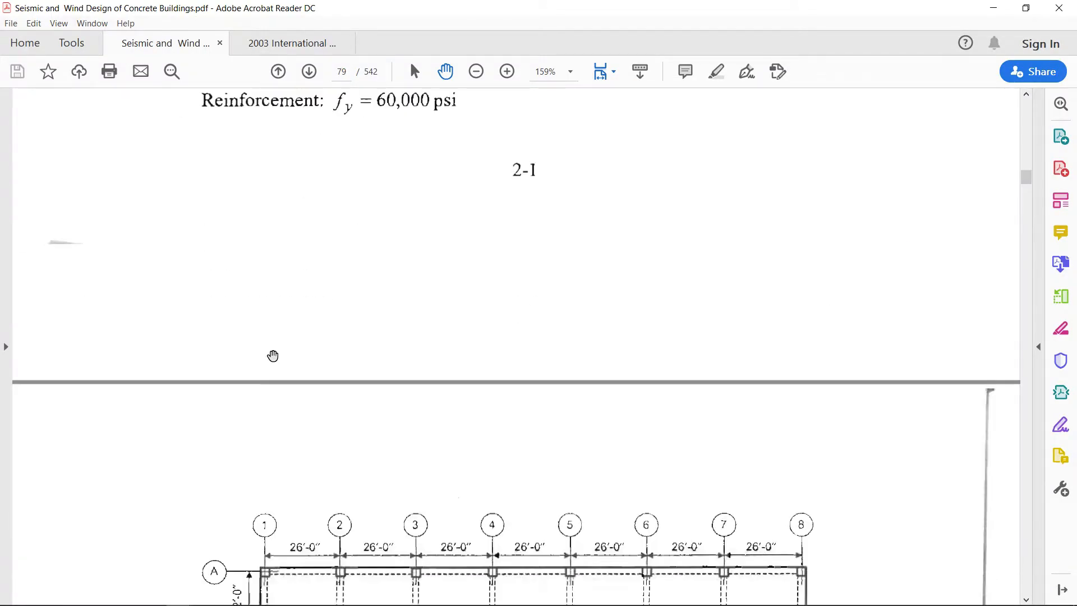
{"action": "scroll", "coordinate": [273, 357], "scroll_direction": "down", "scroll_amount": 11}
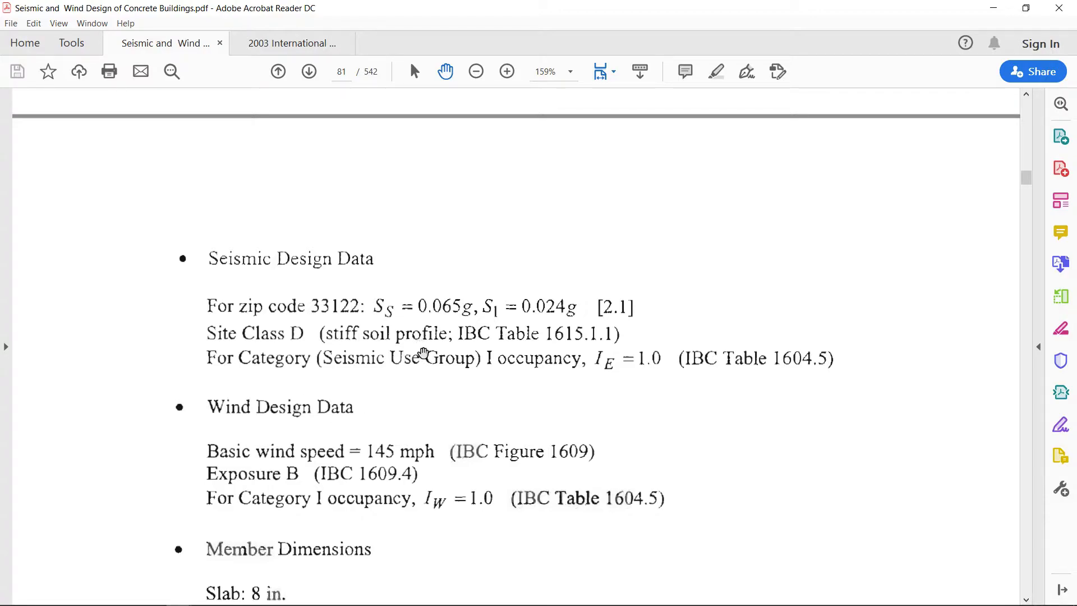
{"action": "mouse_move", "coordinate": [414, 605]}
{"action": "left_click", "coordinate": [336, 598]}
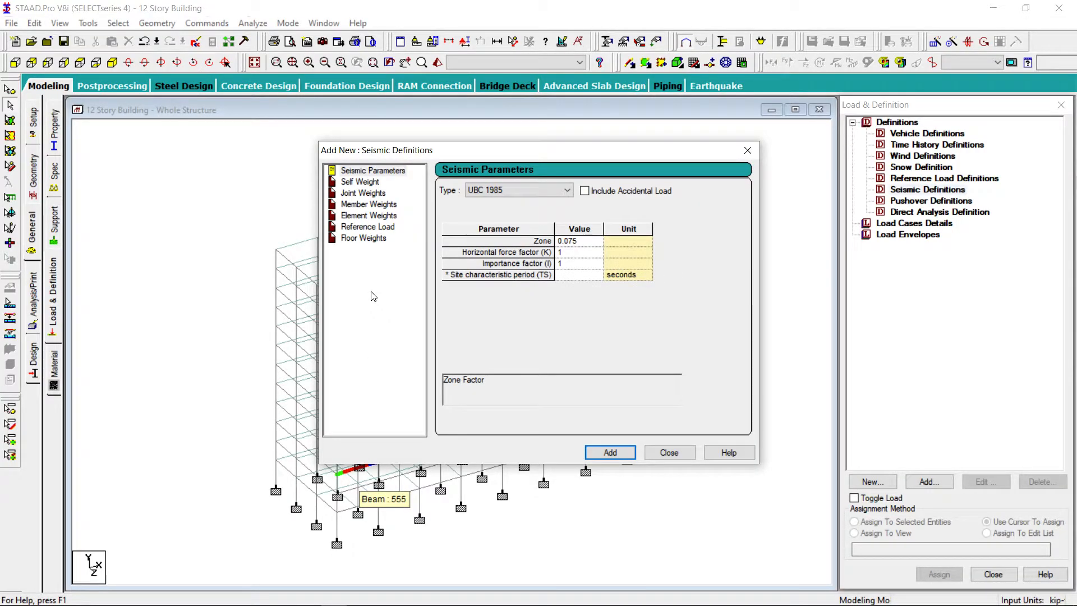
Compare the IBC 2000 and IBC 2003 seismic code types and set the type to IBC 2006/2009
{"action": "left_click", "coordinate": [567, 191]}
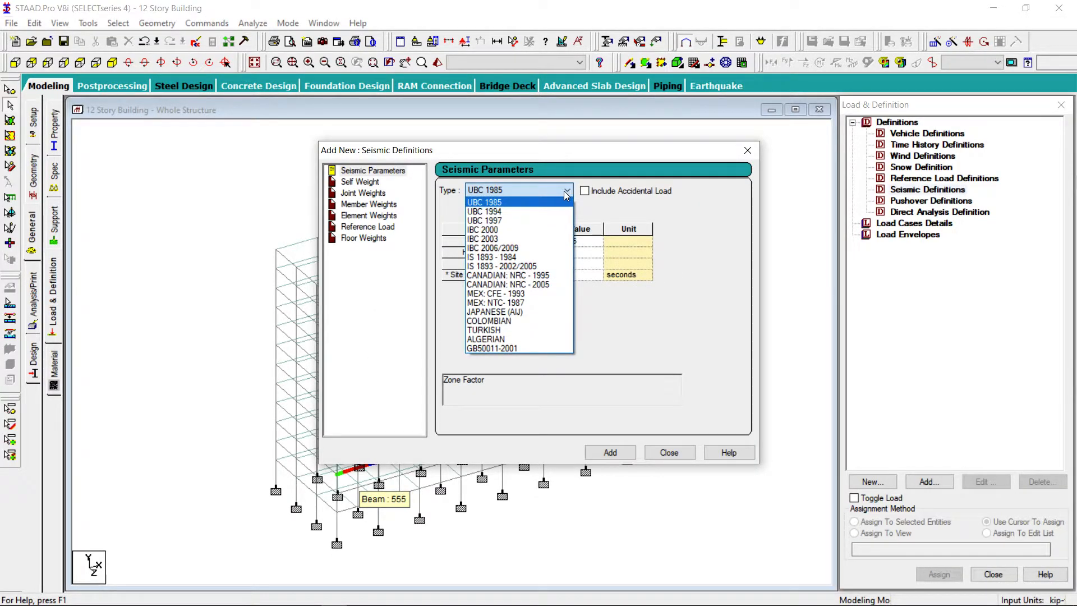
{"action": "left_click", "coordinate": [517, 230]}
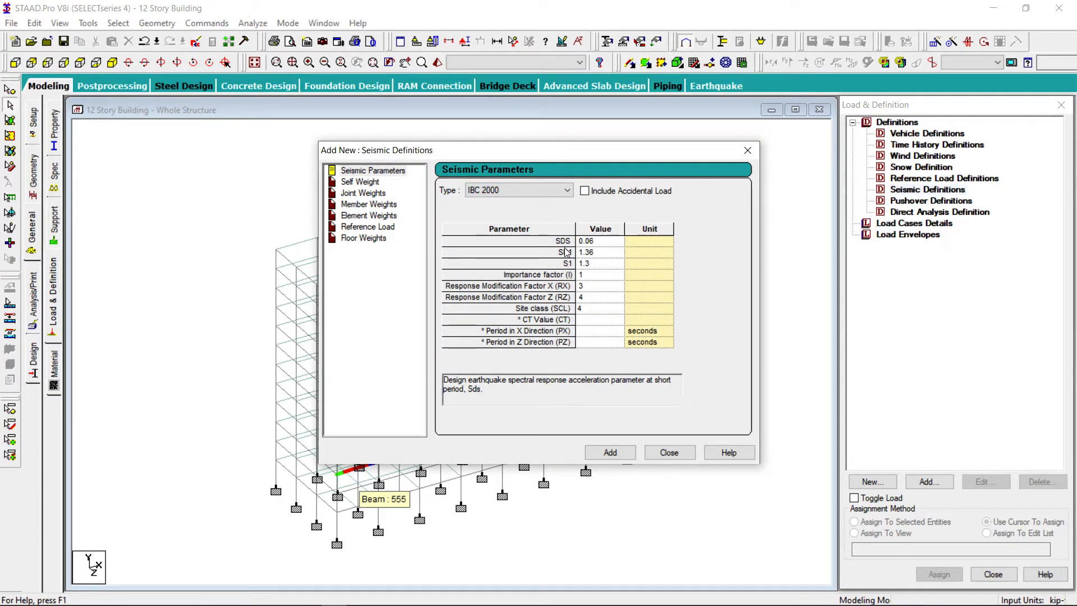
{"action": "left_click", "coordinate": [567, 190]}
{"action": "left_click", "coordinate": [568, 191]}
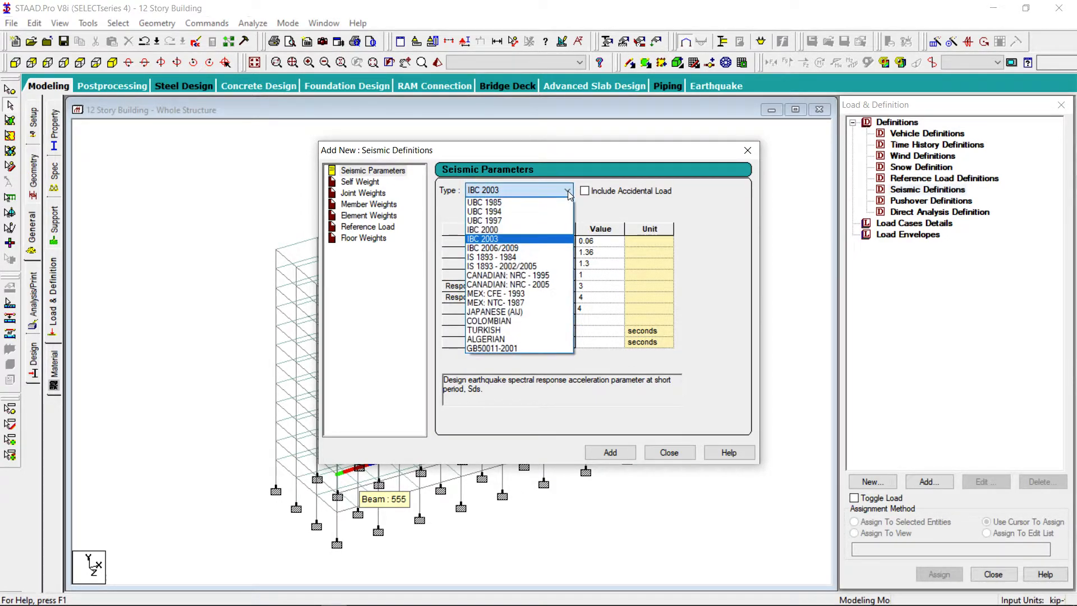
{"action": "left_click", "coordinate": [522, 248]}
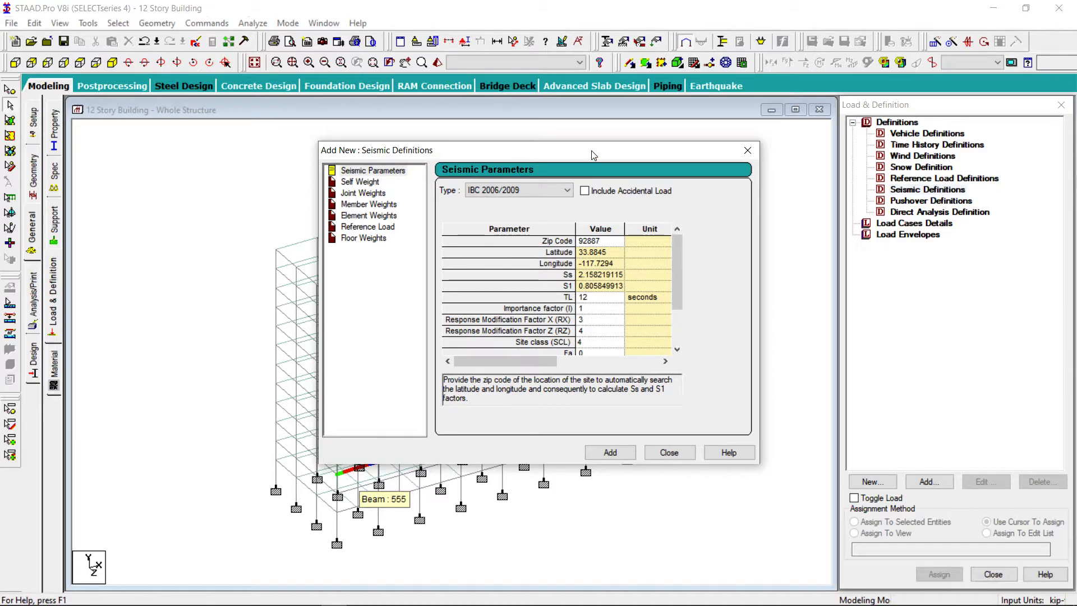
Try the site zip code 33122 for deriving the seismic parameters
{"action": "left_click", "coordinate": [606, 240]}
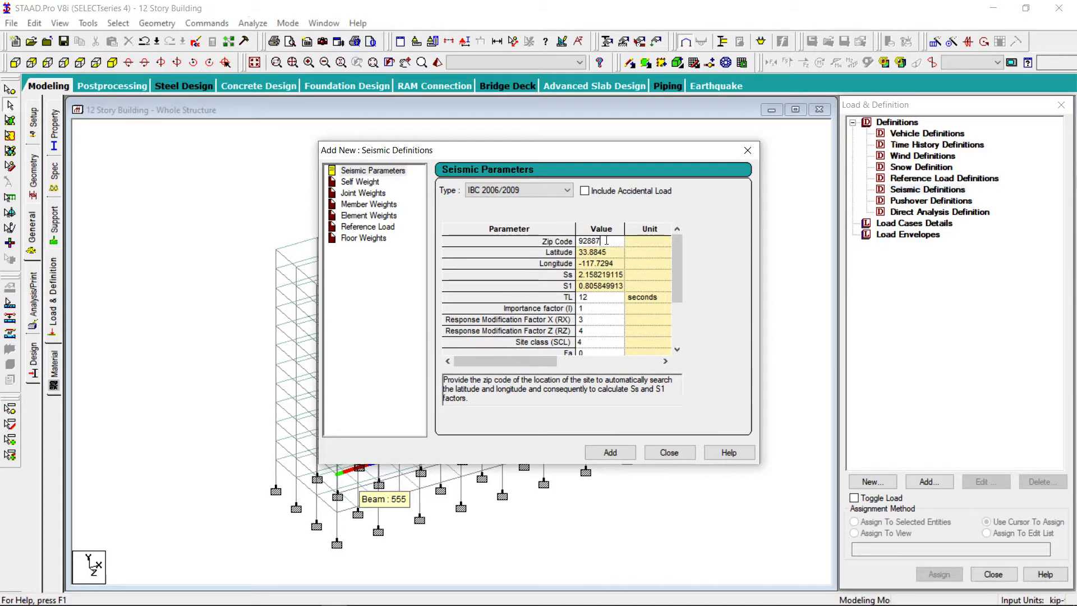
{"action": "double_click", "coordinate": [598, 240]}
{"action": "type", "text": "33122"}
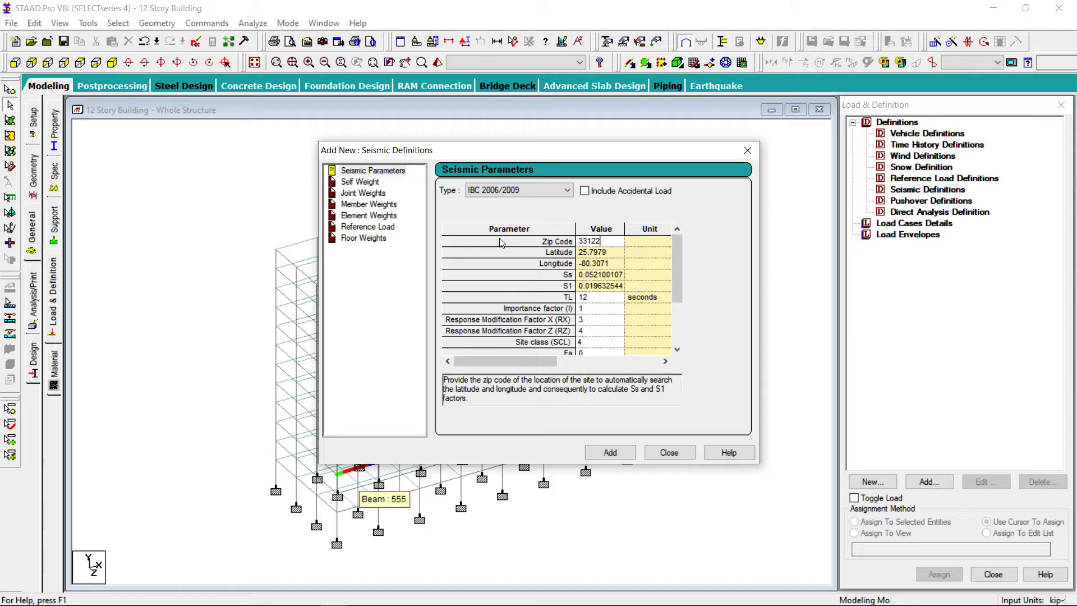
Clear the zip code, latitude and longitude values from the seismic parameters
{"action": "key", "text": "BackSpace"}
{"action": "key", "text": "BackSpace"}
{"action": "key", "text": "BackSpace"}
{"action": "key", "text": "BackSpace"}
{"action": "key", "text": "BackSpace"}
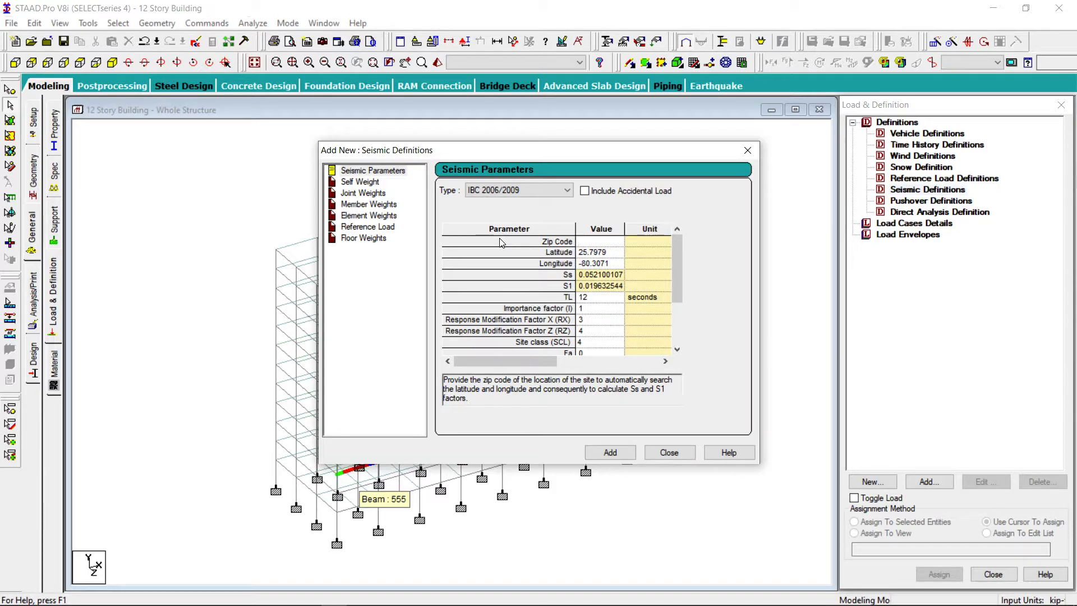
{"action": "left_click", "coordinate": [615, 254]}
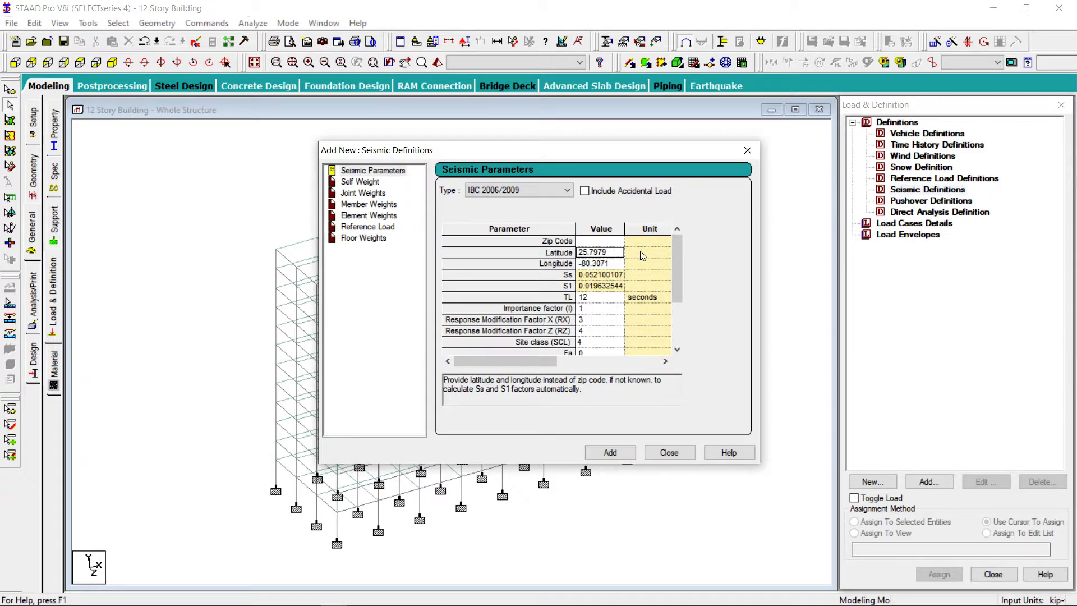
{"action": "double_click", "coordinate": [594, 253]}
{"action": "key", "text": "BackSpace"}
{"action": "left_click", "coordinate": [583, 263]}
{"action": "double_click", "coordinate": [616, 264]}
{"action": "key", "text": "BackSpace"}
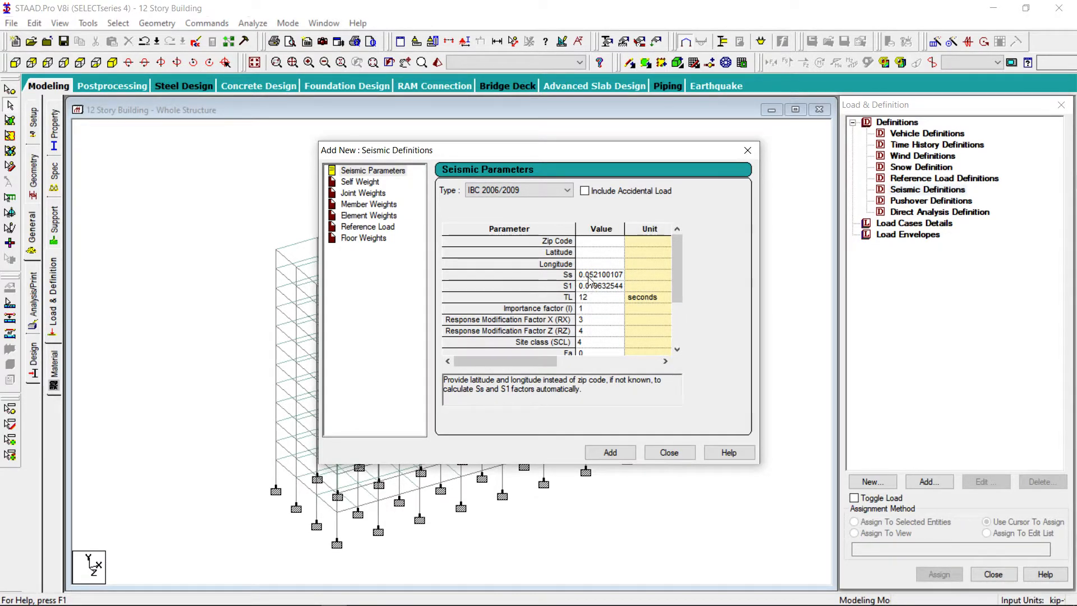
Set the mapped 0.2 s spectral response acceleration Ss to 0.065
{"action": "left_click", "coordinate": [621, 275]}
{"action": "key", "text": "BackSpace"}
{"action": "key", "text": "BackSpace"}
{"action": "type", "text": "34"}
{"action": "key", "text": "BackSpace"}
{"action": "key", "text": "BackSpace"}
{"action": "key", "text": "BackSpace"}
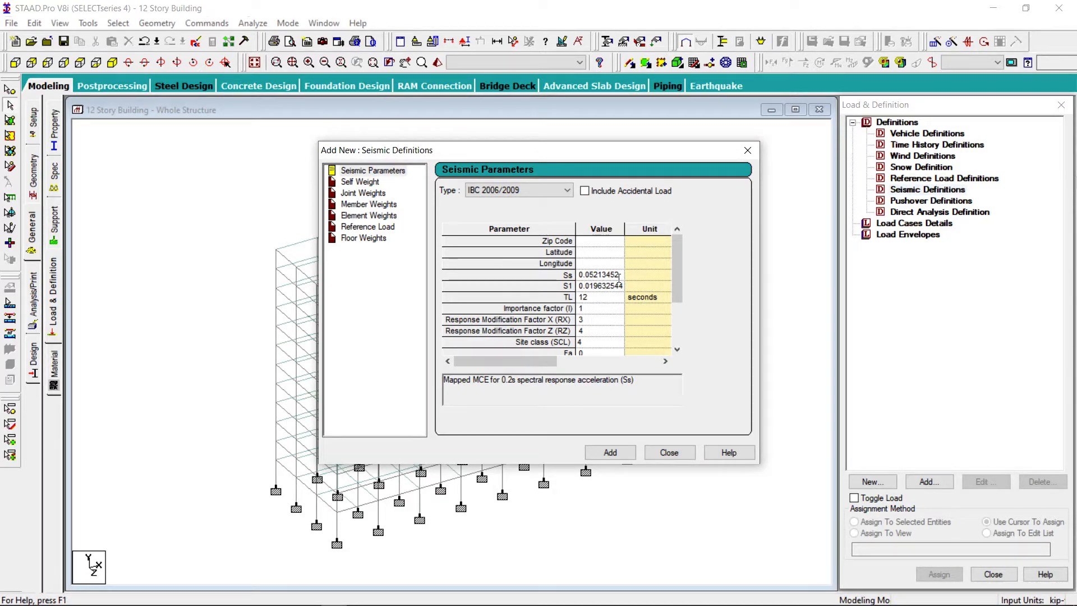
{"action": "key", "text": "Delete"}
{"action": "key", "text": "Delete"}
{"action": "key", "text": "Delete"}
{"action": "key", "text": "Delete"}
{"action": "key", "text": "Delete"}
{"action": "key", "text": "BackSpace"}
{"action": "key", "text": "BackSpace"}
{"action": "type", "text": "65"}
Set the mapped 1.0 s spectral response acceleration S1 to 0.024
{"action": "left_click", "coordinate": [605, 287]}
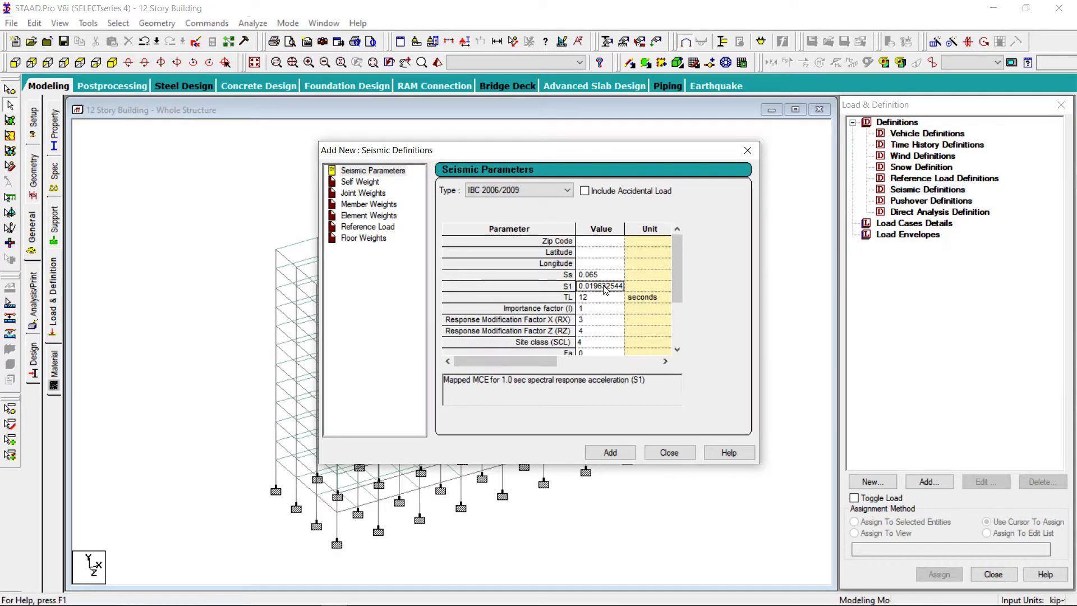
{"action": "left_click_drag", "start_coordinate": [620, 286], "coordinate": [593, 286]}
{"action": "type", "text": "4444"}
{"action": "key", "text": "BackSpace"}
{"action": "key", "text": "BackSpace"}
{"action": "key", "text": "BackSpace"}
{"action": "key", "text": "BackSpace"}
{"action": "key", "text": "BackSpace"}
{"action": "key", "text": "BackSpace"}
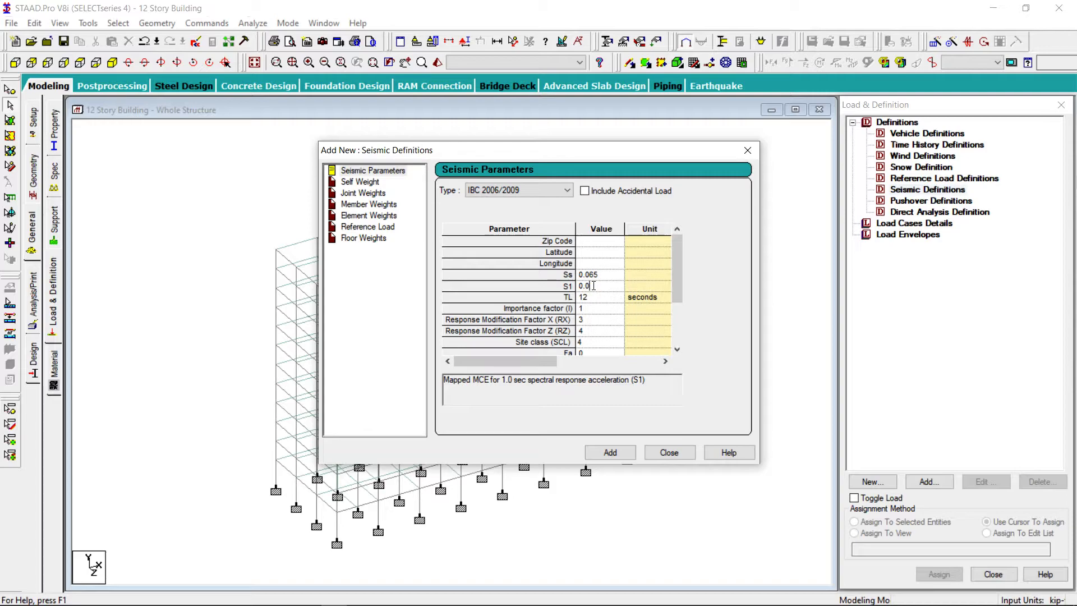
{"action": "type", "text": "24"}
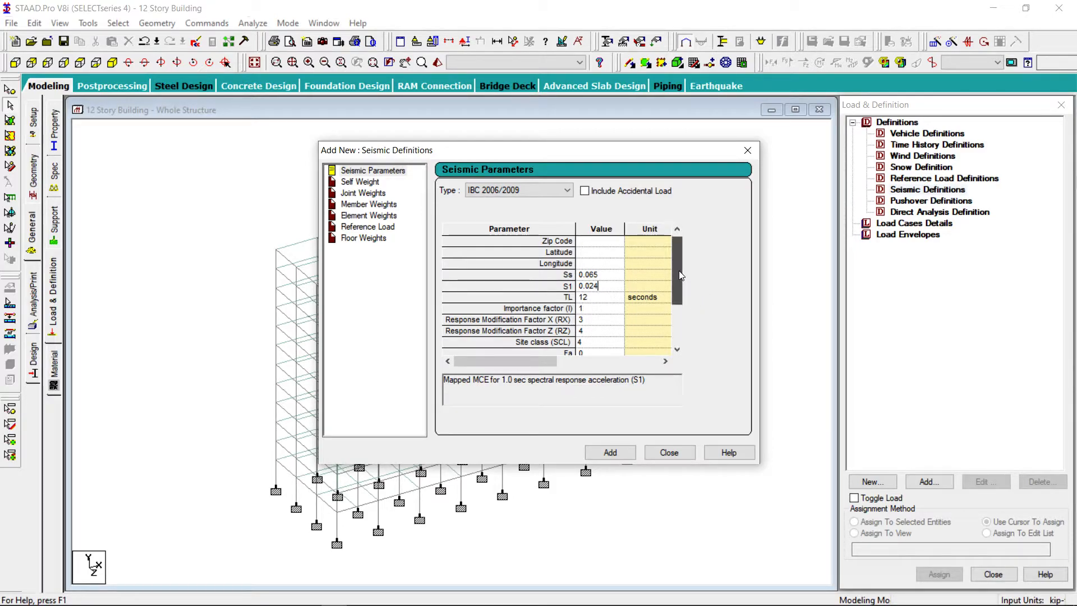
Set the short-period site coefficient Fa to 1.6 and the long-period site coefficient Fv to 2.4
{"action": "left_click_drag", "start_coordinate": [679, 270], "coordinate": [678, 281]}
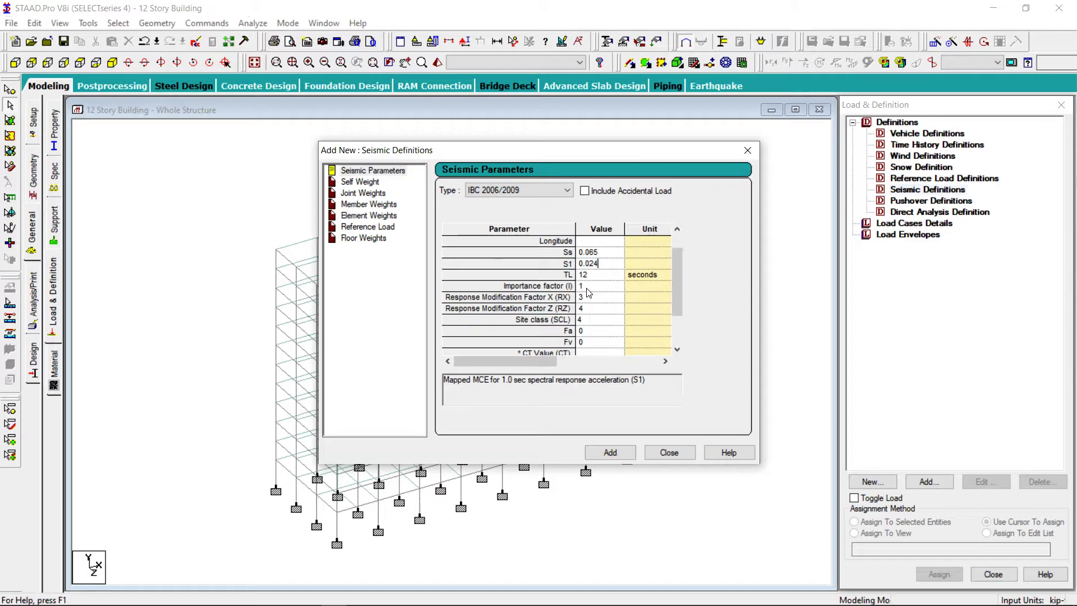
{"action": "left_click_drag", "start_coordinate": [677, 283], "coordinate": [678, 290]}
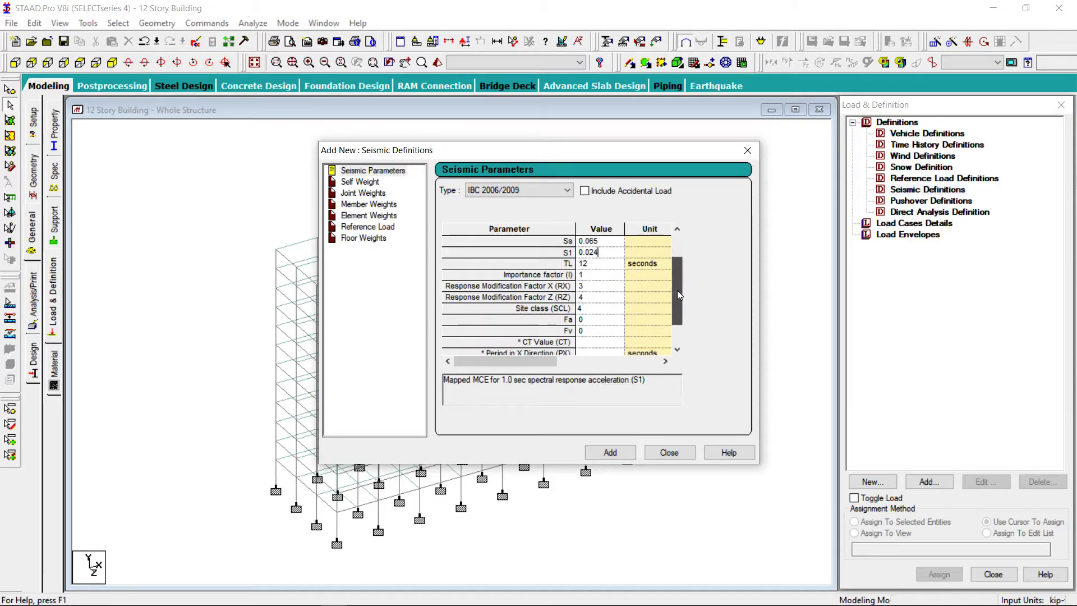
{"action": "left_click", "coordinate": [603, 320]}
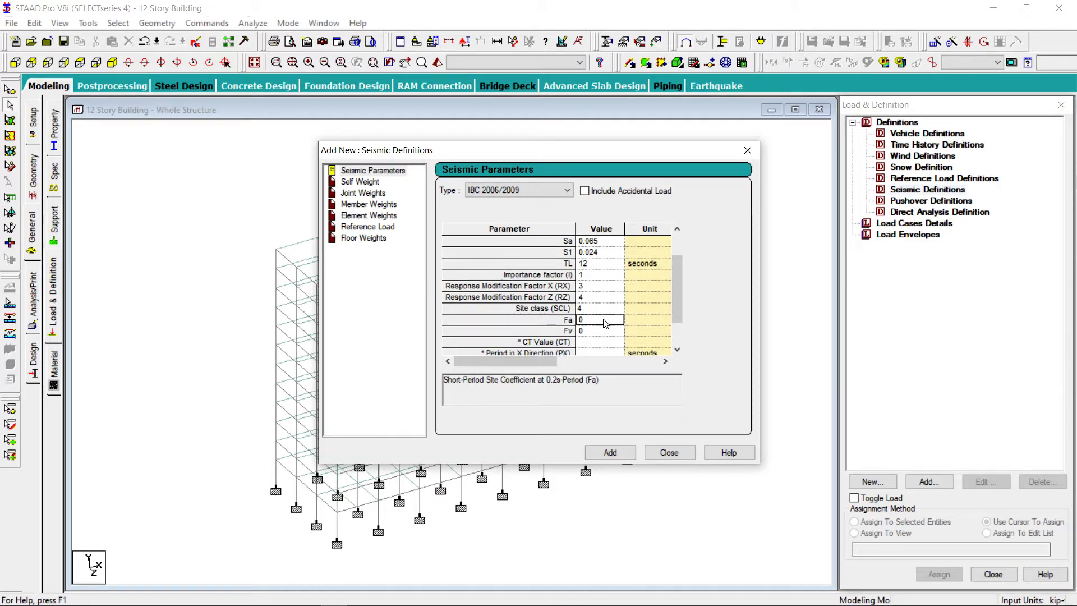
{"action": "key", "text": "BackSpace"}
{"action": "type", "text": "1.6"}
{"action": "left_click", "coordinate": [595, 334]}
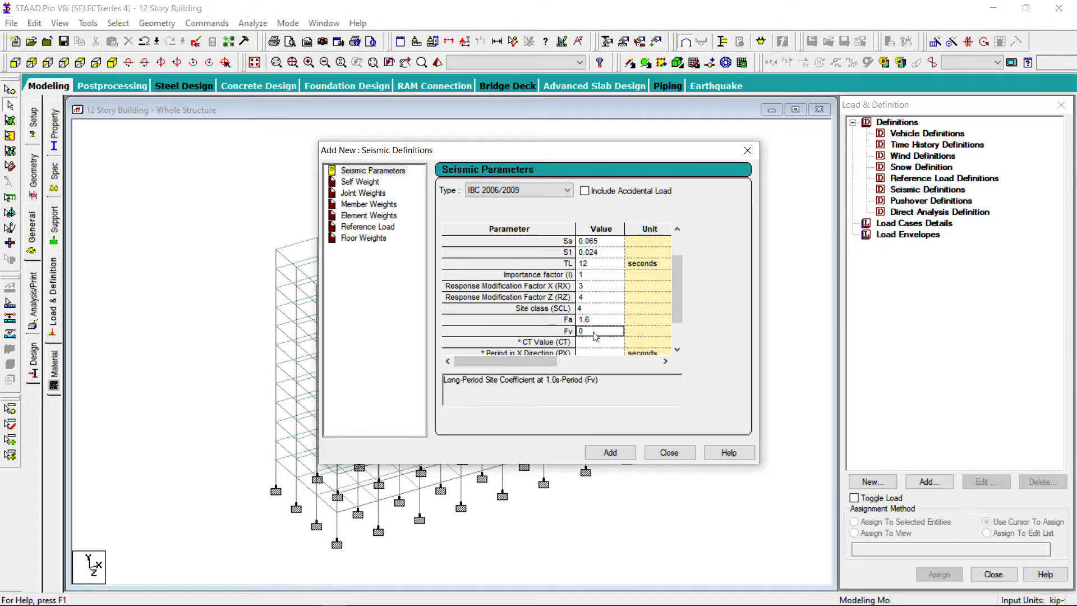
{"action": "key", "text": "BackSpace"}
{"action": "type", "text": "2.4"}
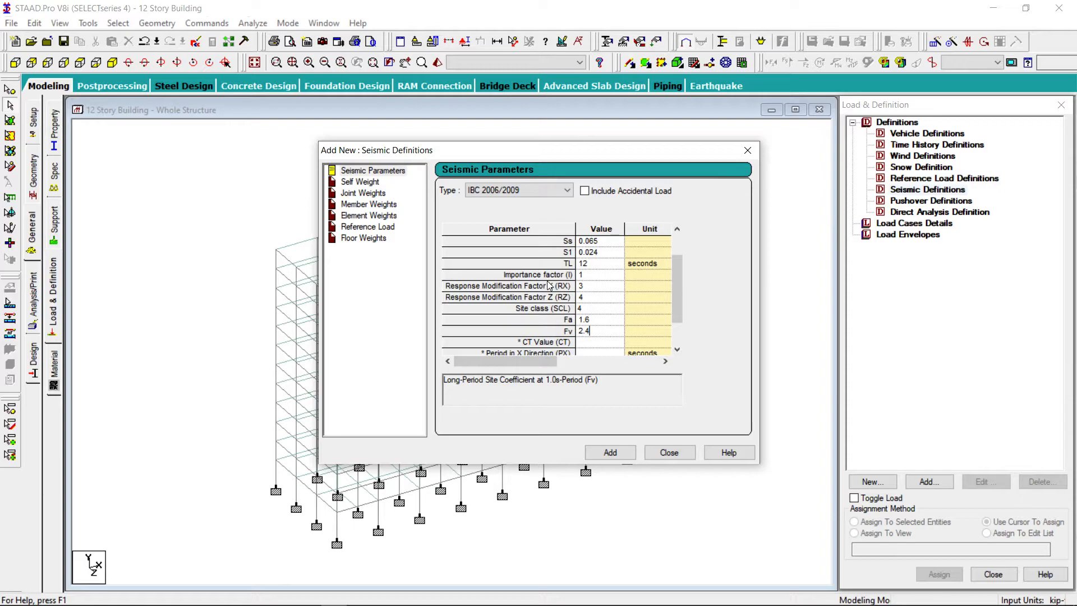
Set the Z response modification factor (RZ) to 7 and make the X-direction period (PX) value active for entry
{"action": "left_click", "coordinate": [588, 298]}
{"action": "key", "text": "BackSpace"}
{"action": "type", "text": "7"}
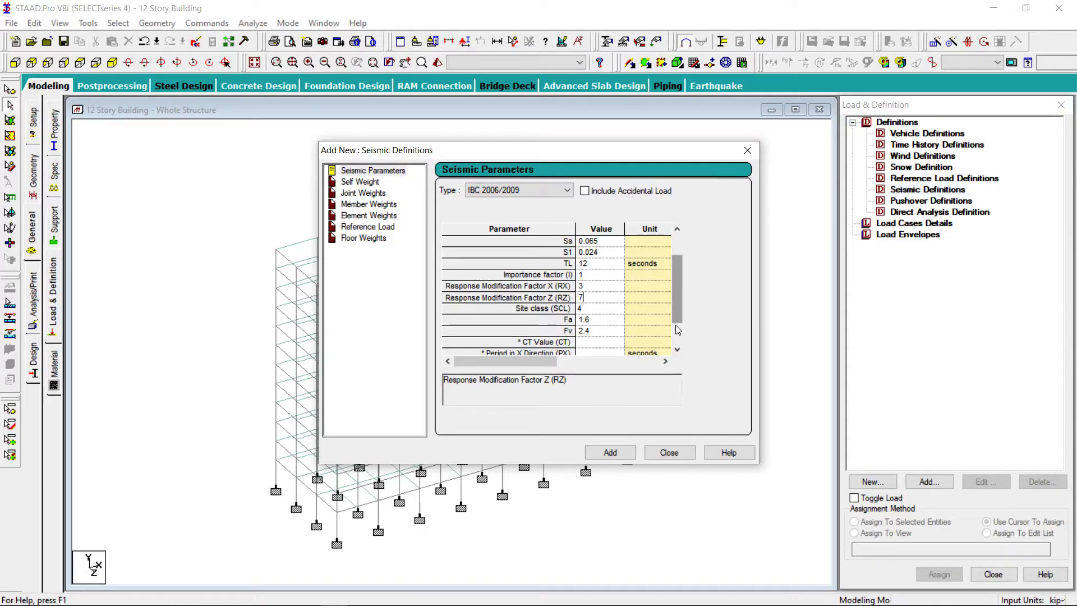
{"action": "left_click", "coordinate": [677, 349]}
{"action": "left_click", "coordinate": [677, 350]}
{"action": "left_click", "coordinate": [678, 349]}
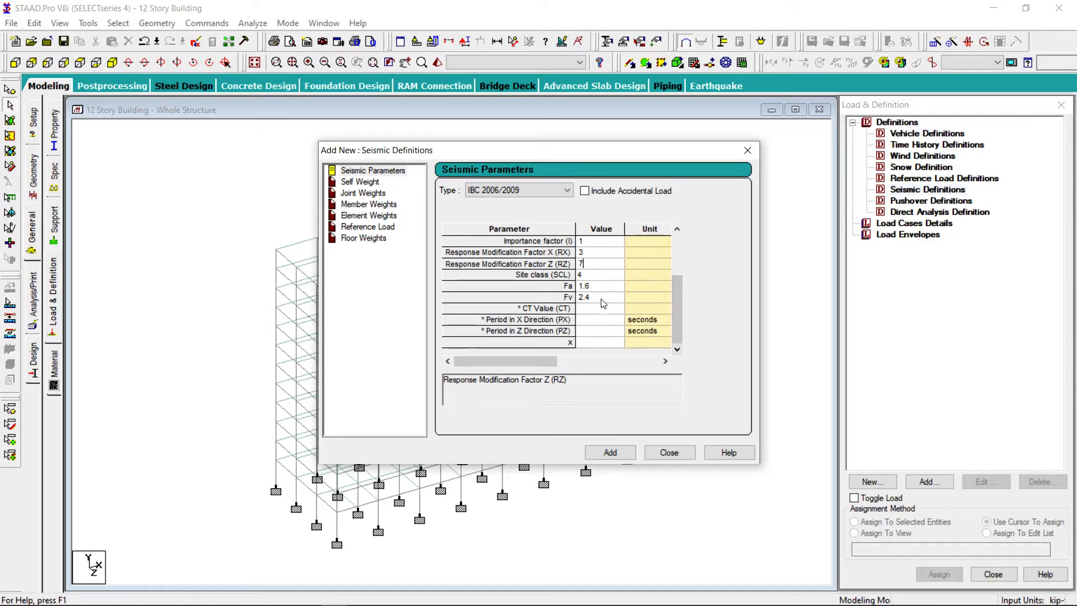
{"action": "left_click", "coordinate": [593, 321]}
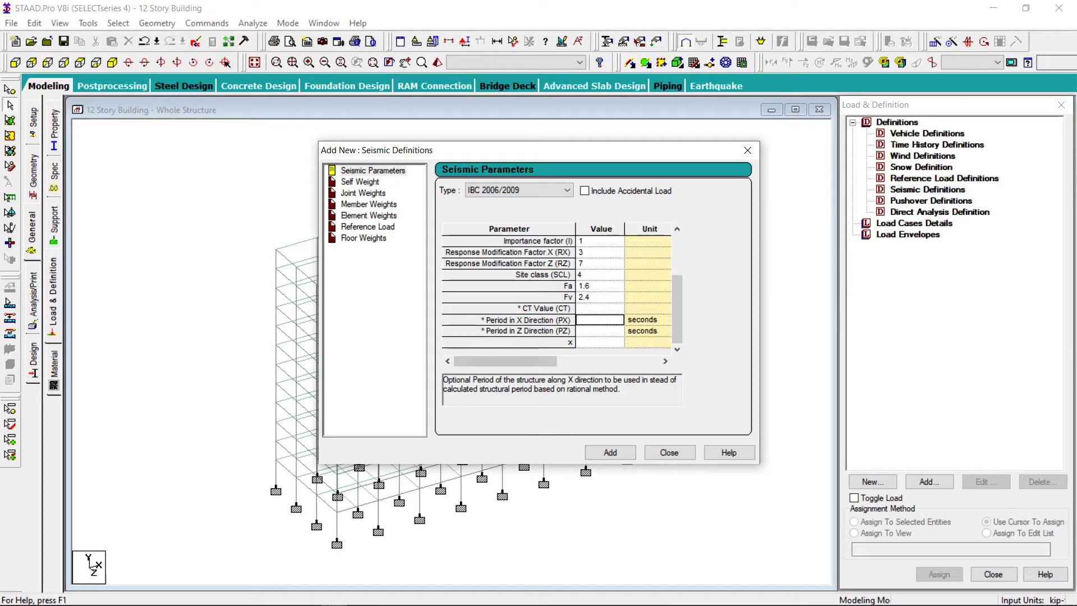
Switch to the Seismic and Wind Design of Concrete Buildings PDF and look up the approximate period calculations for the N-S and E-W directions
{"action": "mouse_move", "coordinate": [290, 589]}
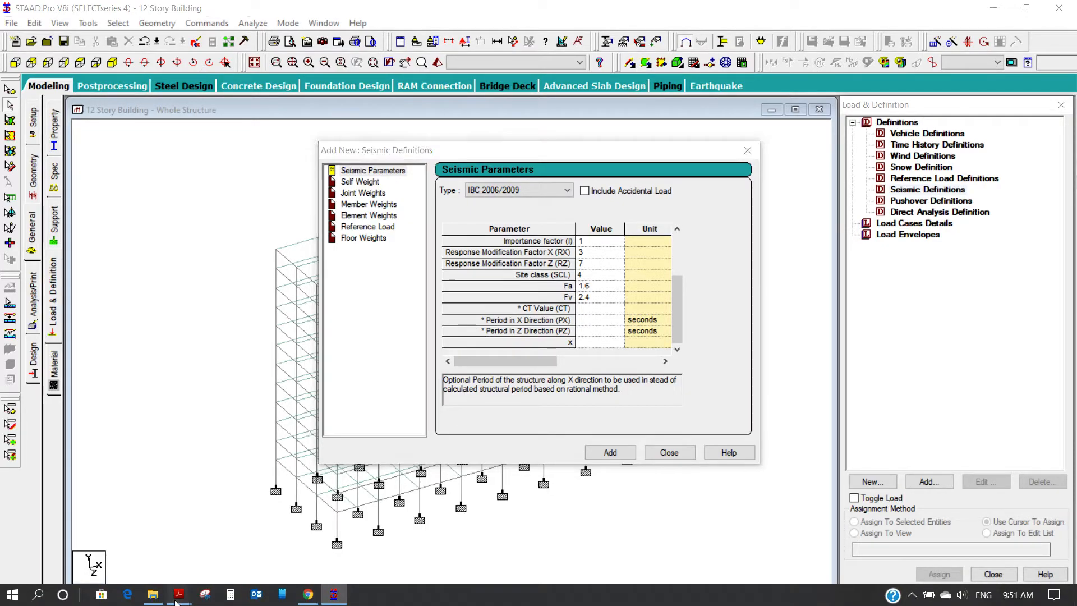
{"action": "mouse_move", "coordinate": [179, 594]}
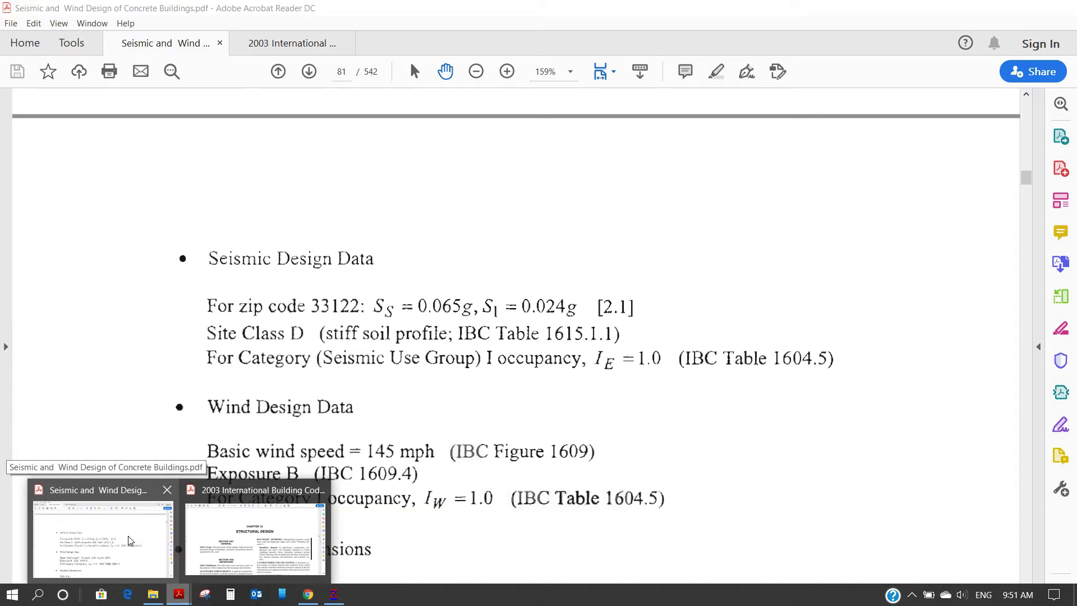
{"action": "left_click", "coordinate": [128, 540]}
{"action": "scroll", "coordinate": [189, 494], "scroll_direction": "down", "scroll_amount": 3}
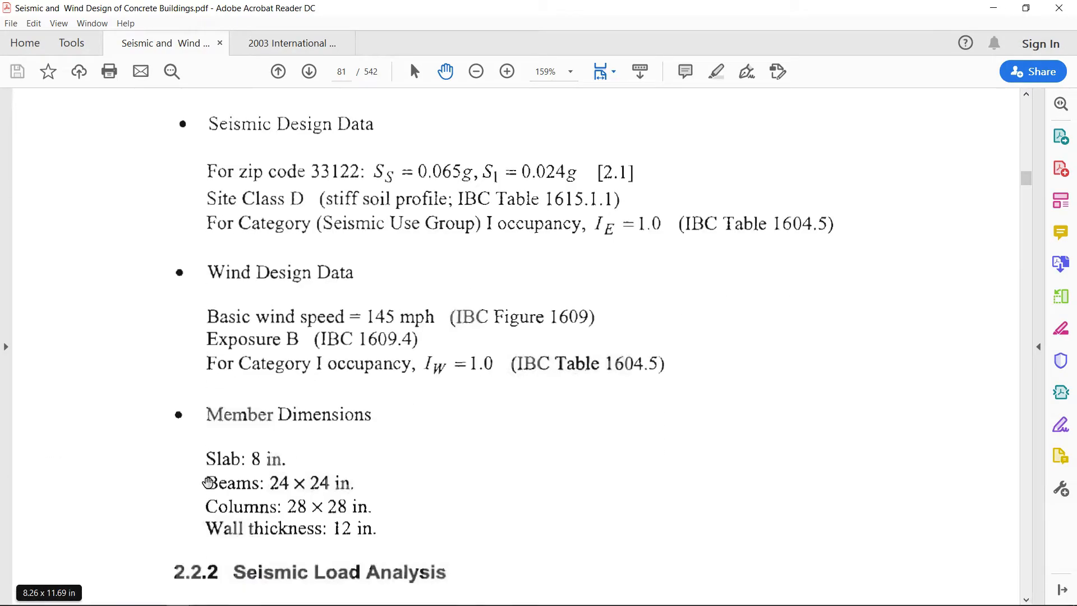
{"action": "scroll", "coordinate": [210, 482], "scroll_direction": "down", "scroll_amount": 20}
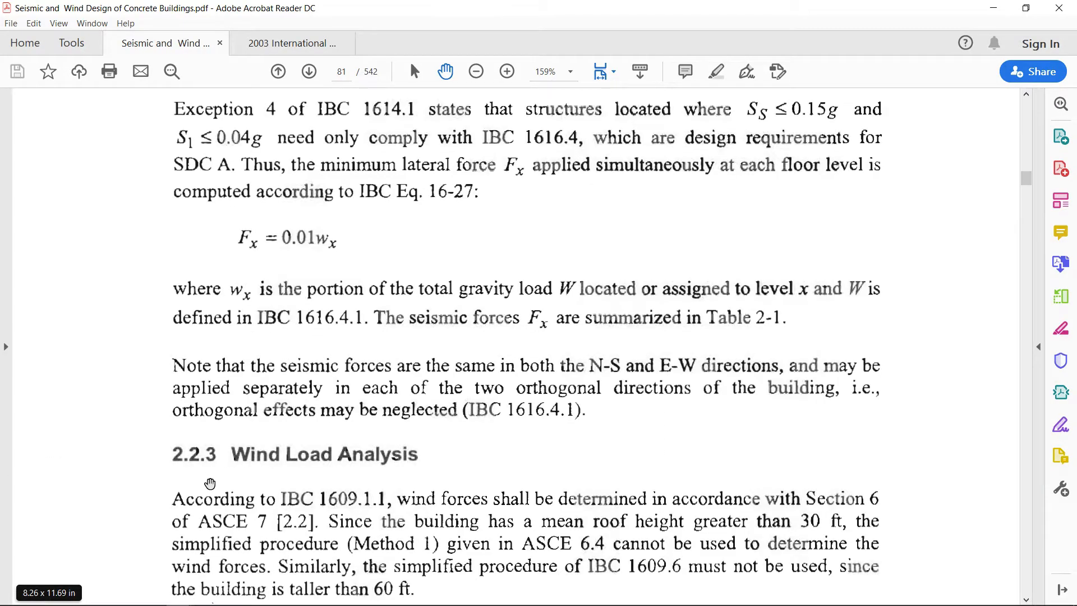
{"action": "scroll", "coordinate": [210, 482], "scroll_direction": "down", "scroll_amount": 20}
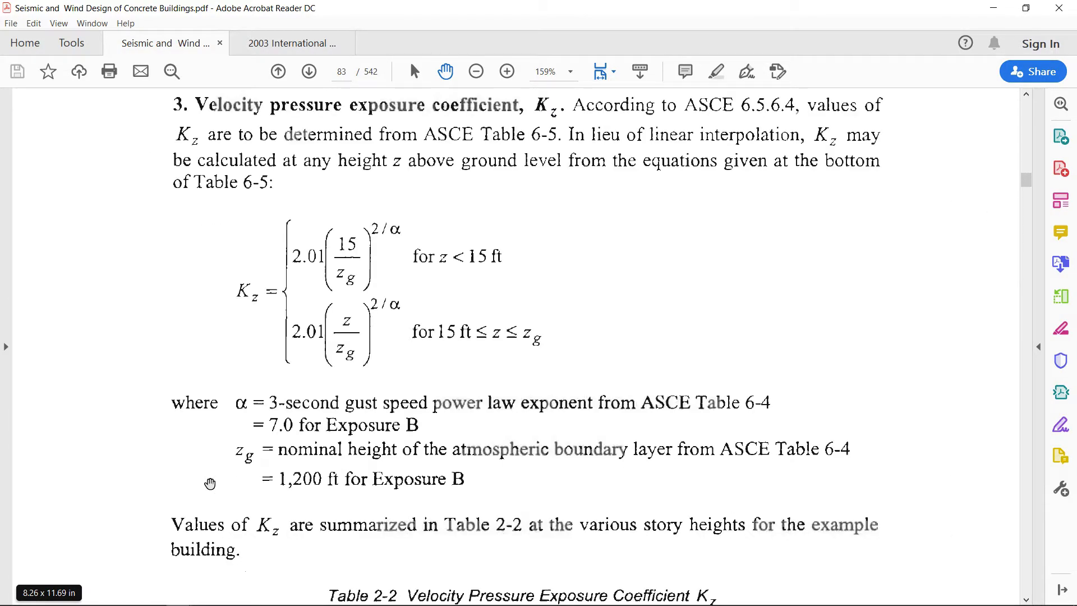
{"action": "scroll", "coordinate": [209, 481], "scroll_direction": "down", "scroll_amount": 10}
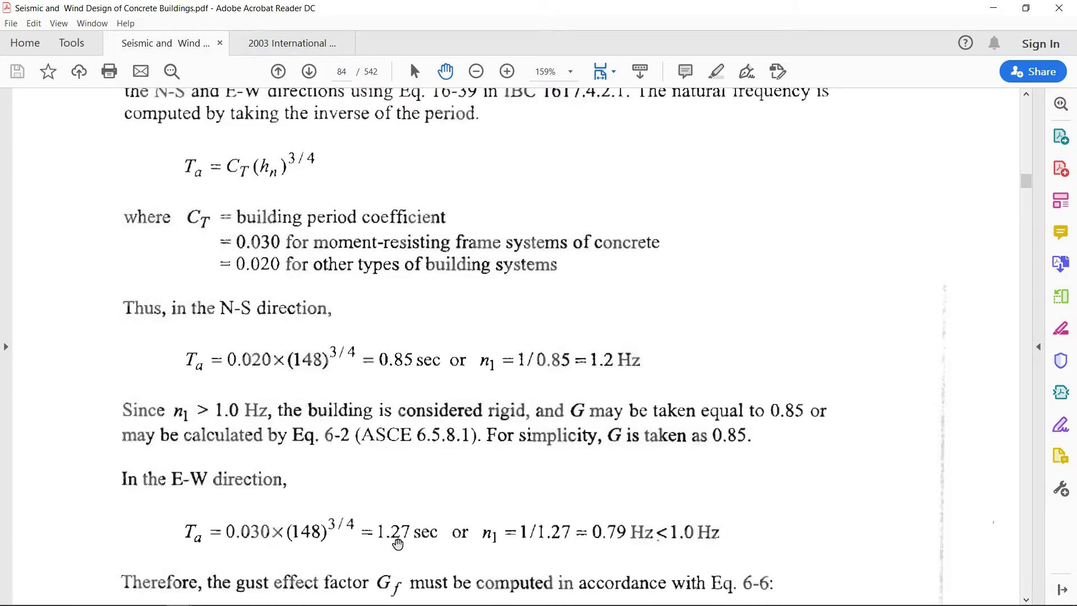
Return to STAAD.Pro and set the structure's period to 1.27 seconds in X and 0.85 seconds in Z
{"action": "left_click", "coordinate": [333, 594]}
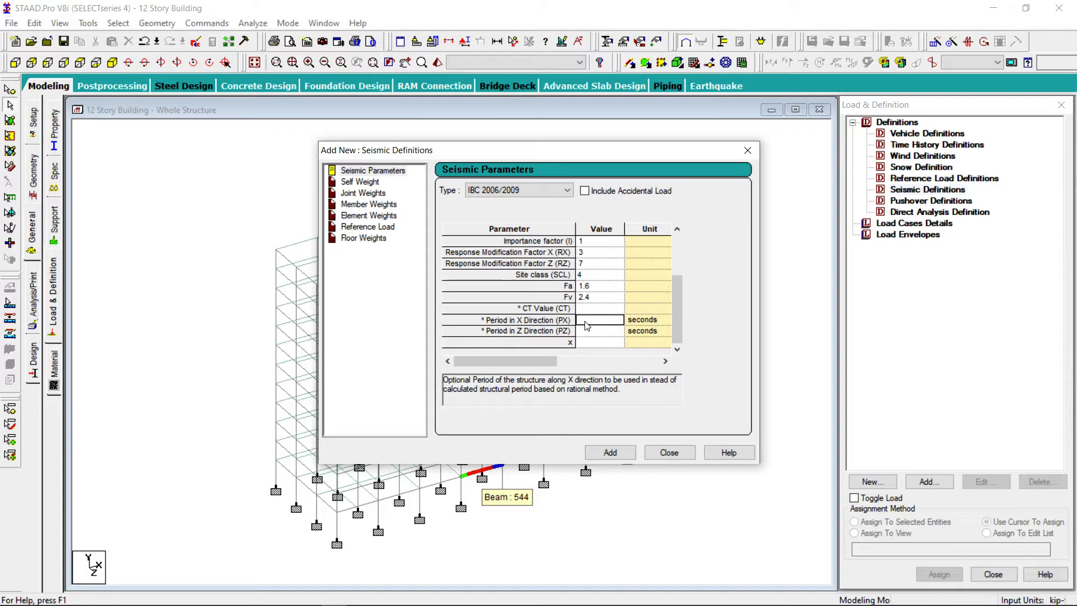
{"action": "type", "text": "1.27"}
{"action": "left_click", "coordinate": [586, 332]}
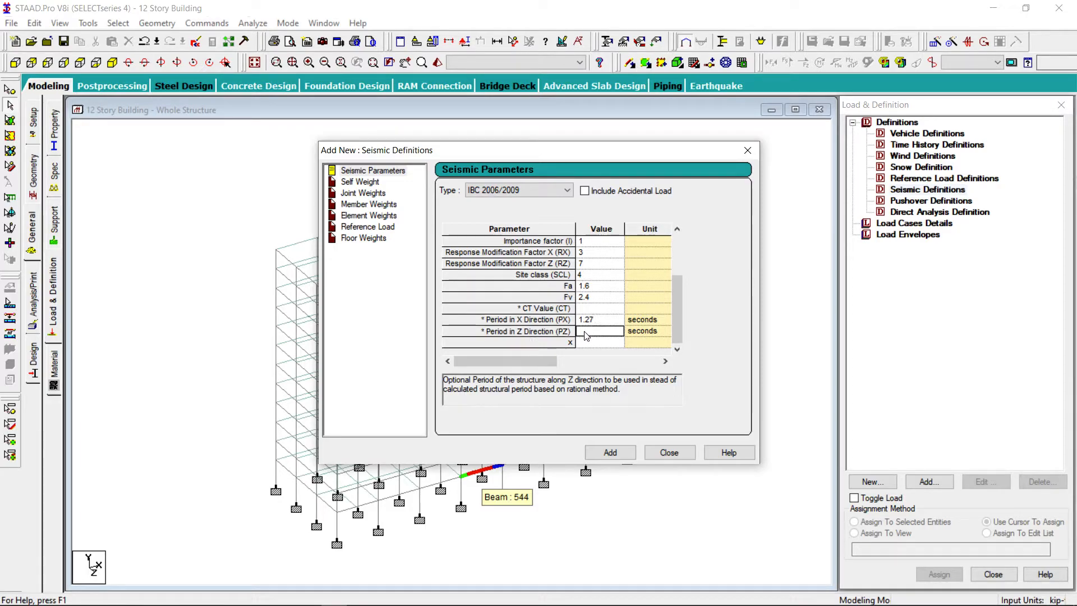
{"action": "type", "text": "0.35"}
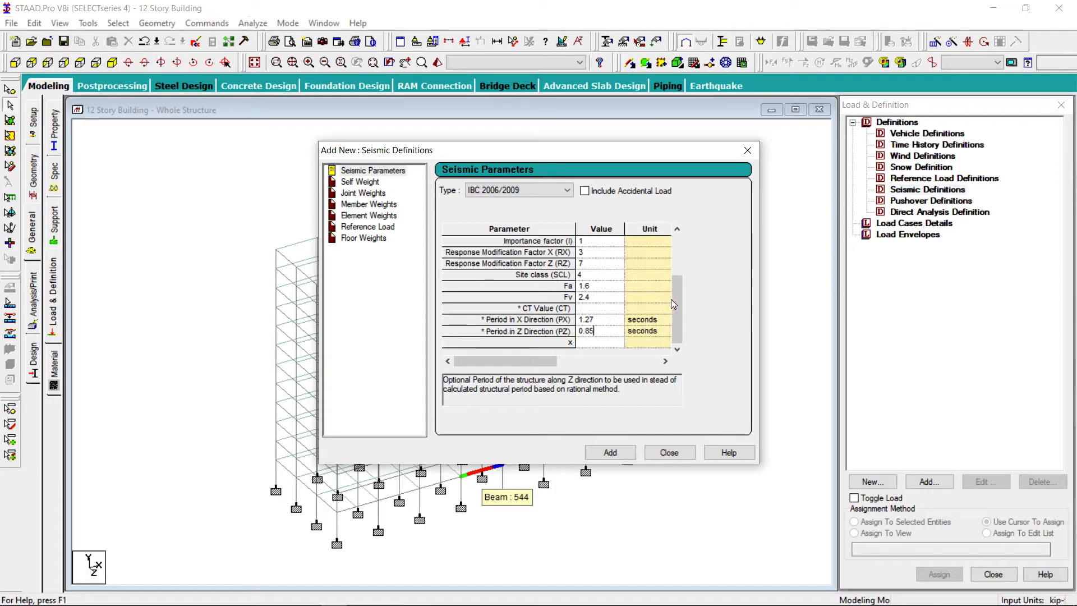
Add the seismic parameters as a definition and include the self-weight with a factor of 1
{"action": "left_click", "coordinate": [599, 451]}
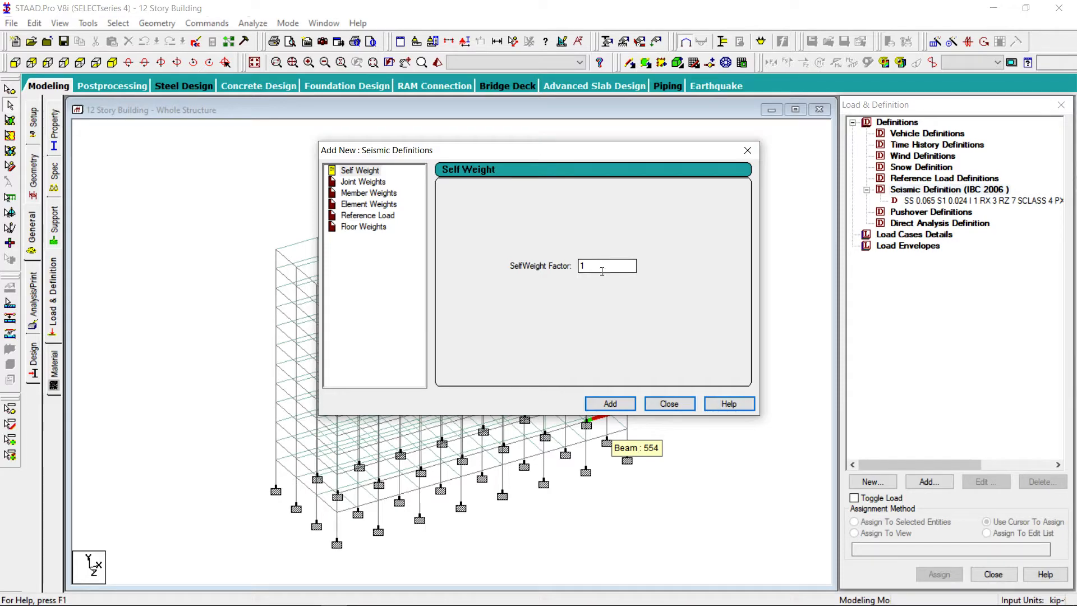
{"action": "double_click", "coordinate": [598, 265]}
{"action": "left_click", "coordinate": [610, 405]}
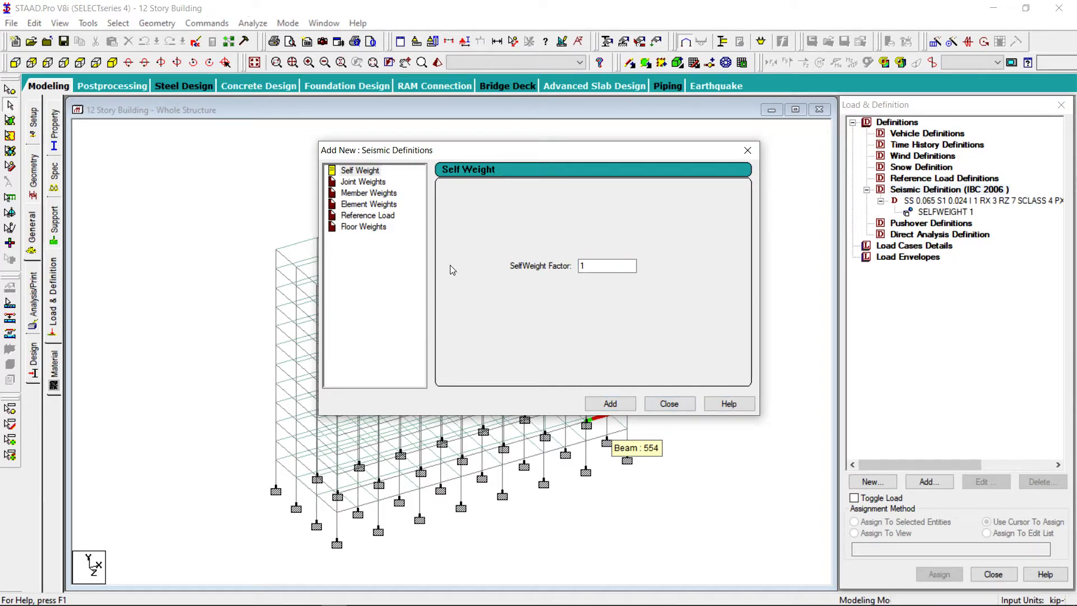
Add a seismic floor weight of 0.03 kip/ft2 over the Y range 0 to 140 ft
{"action": "left_click", "coordinate": [374, 228]}
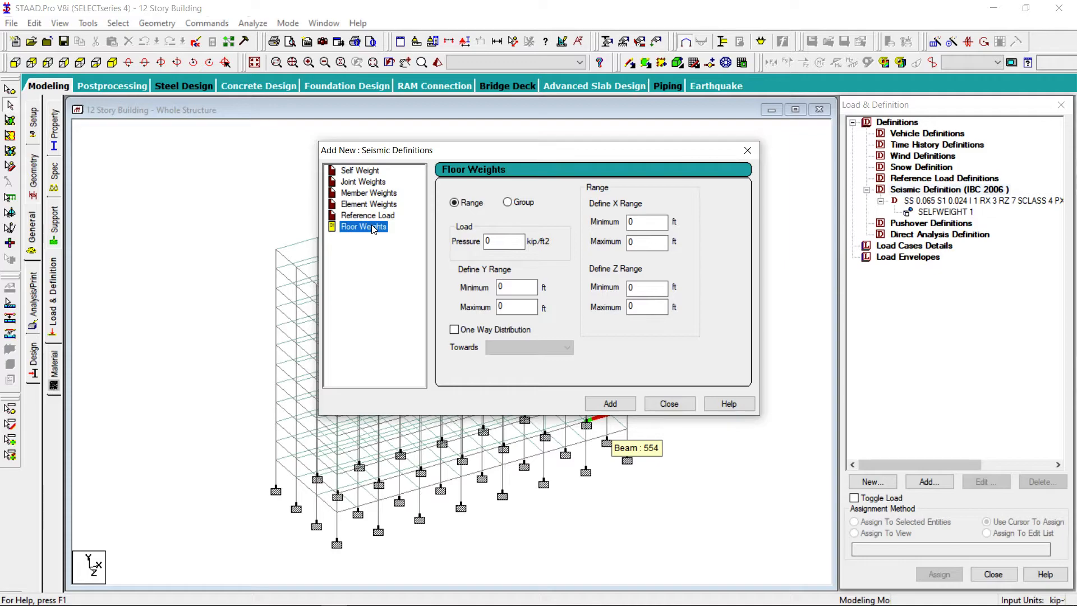
{"action": "double_click", "coordinate": [499, 241]}
{"action": "type", "text": "0.03"}
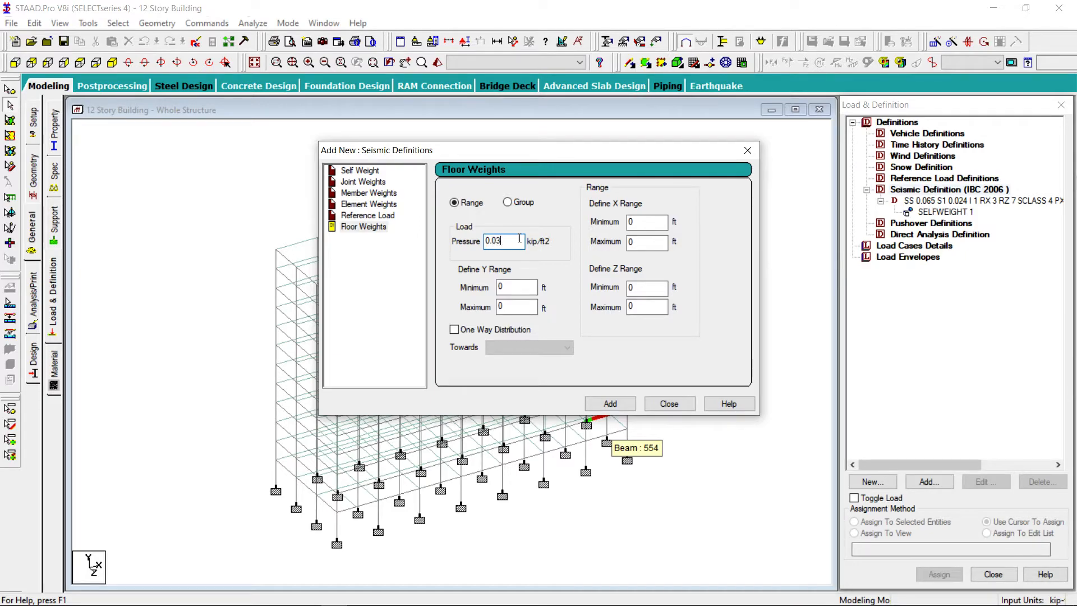
{"action": "left_click", "coordinate": [507, 286]}
{"action": "double_click", "coordinate": [517, 308]}
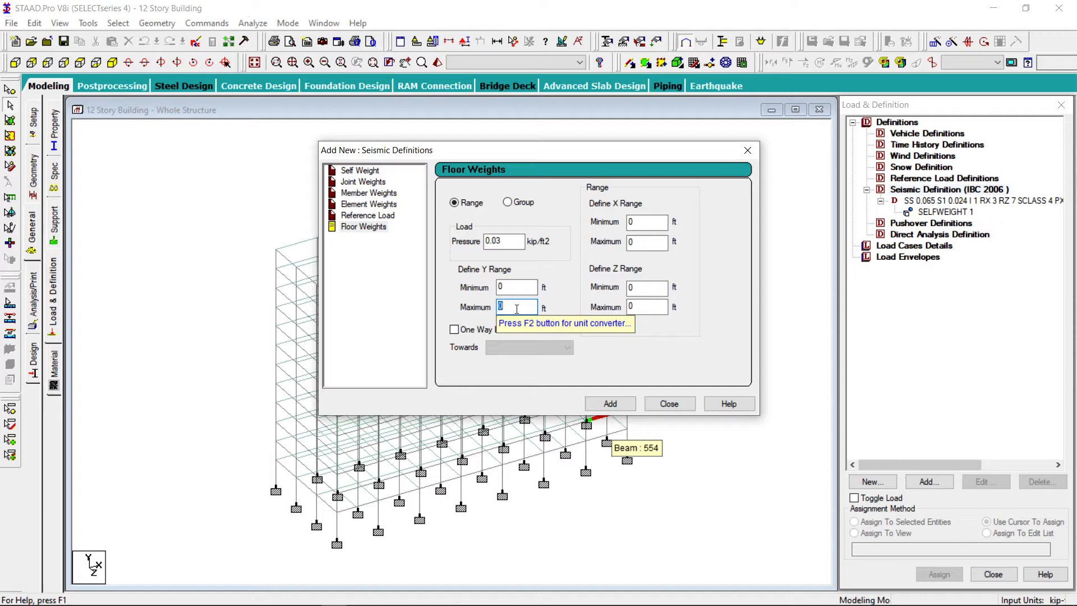
{"action": "type", "text": "1"}
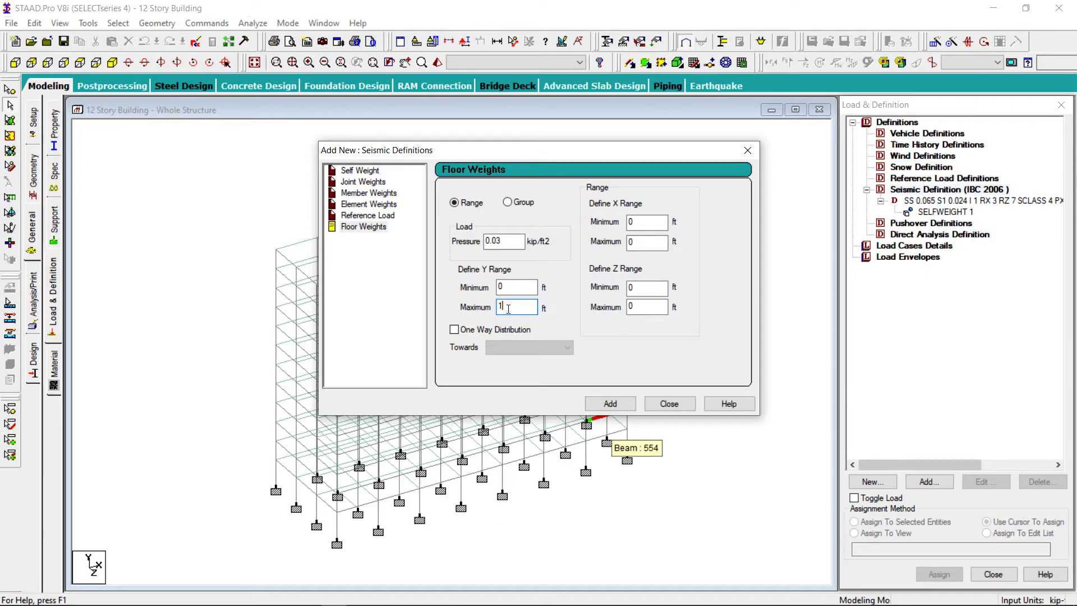
{"action": "type", "text": "40"}
{"action": "left_click", "coordinate": [610, 403]}
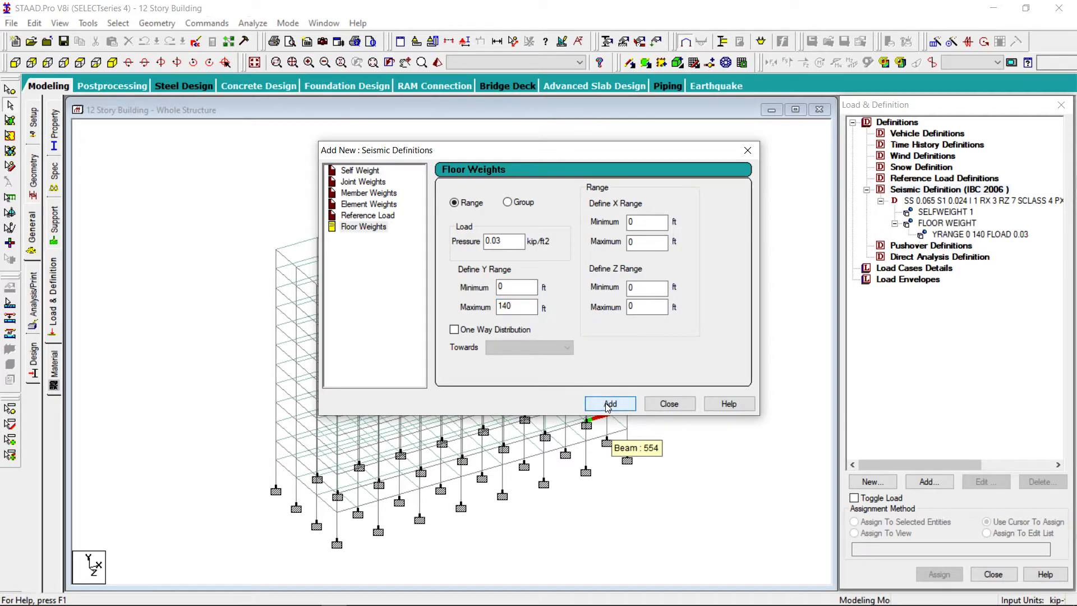
{"action": "left_click", "coordinate": [669, 404]}
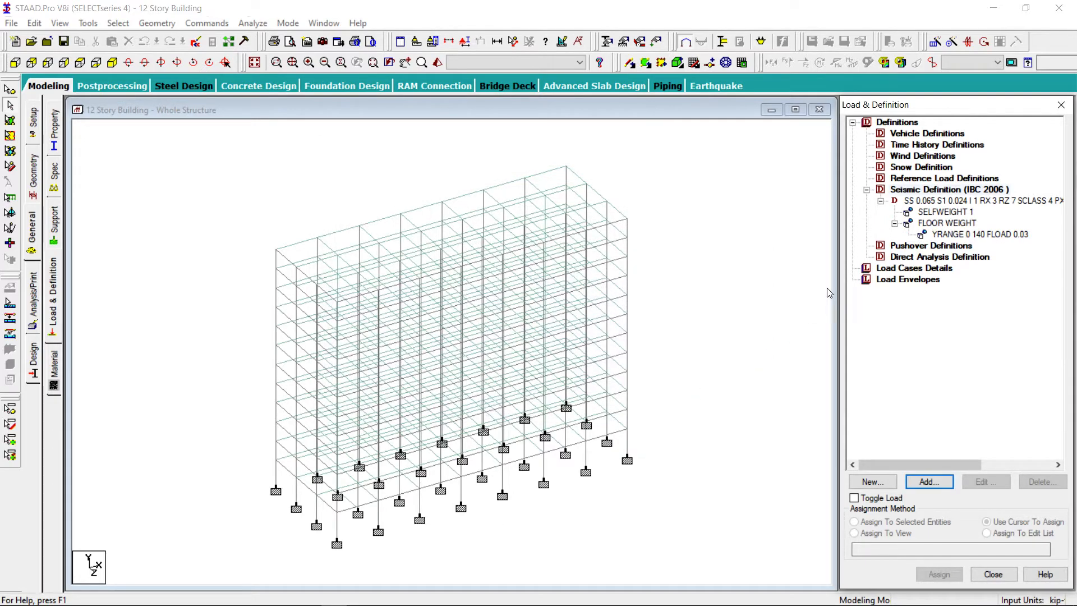
Review the floor weight and self-weight entries and the parameter values of the new seismic definition
{"action": "left_click", "coordinate": [963, 235]}
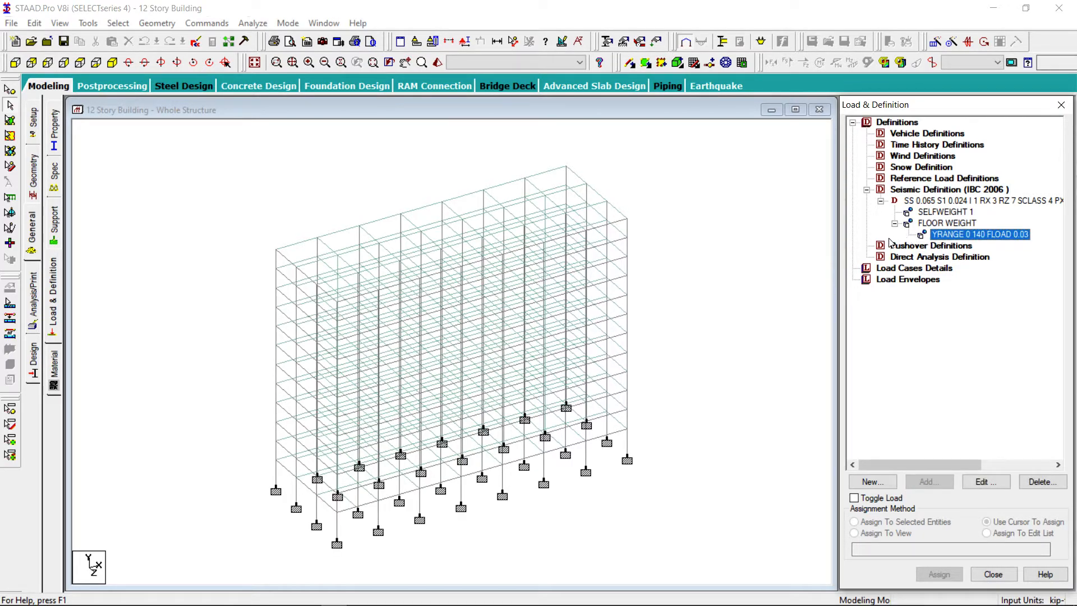
{"action": "left_click", "coordinate": [928, 213]}
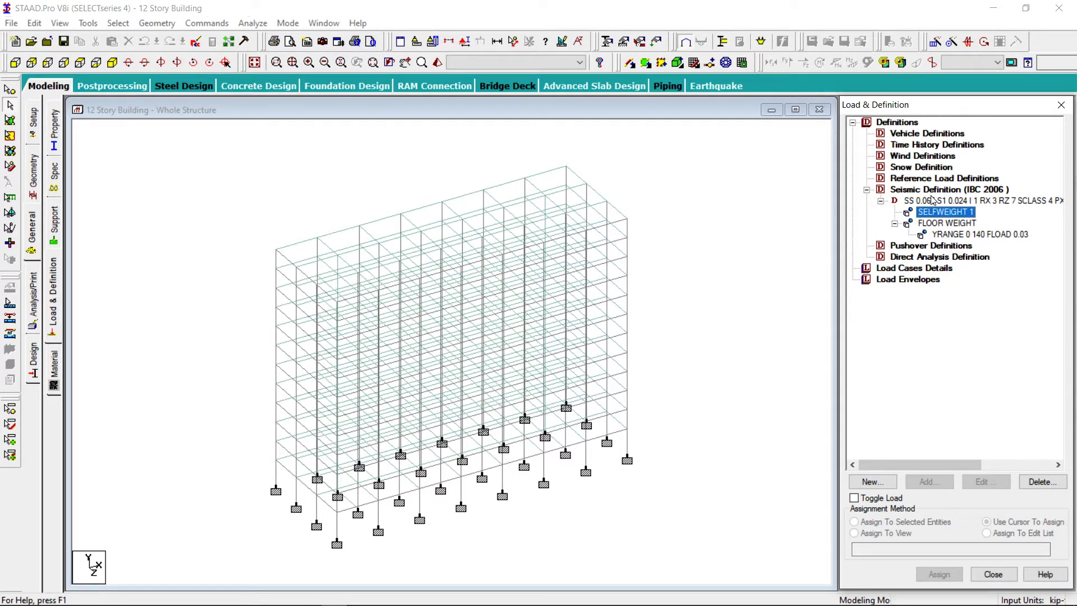
{"action": "left_click", "coordinate": [931, 200]}
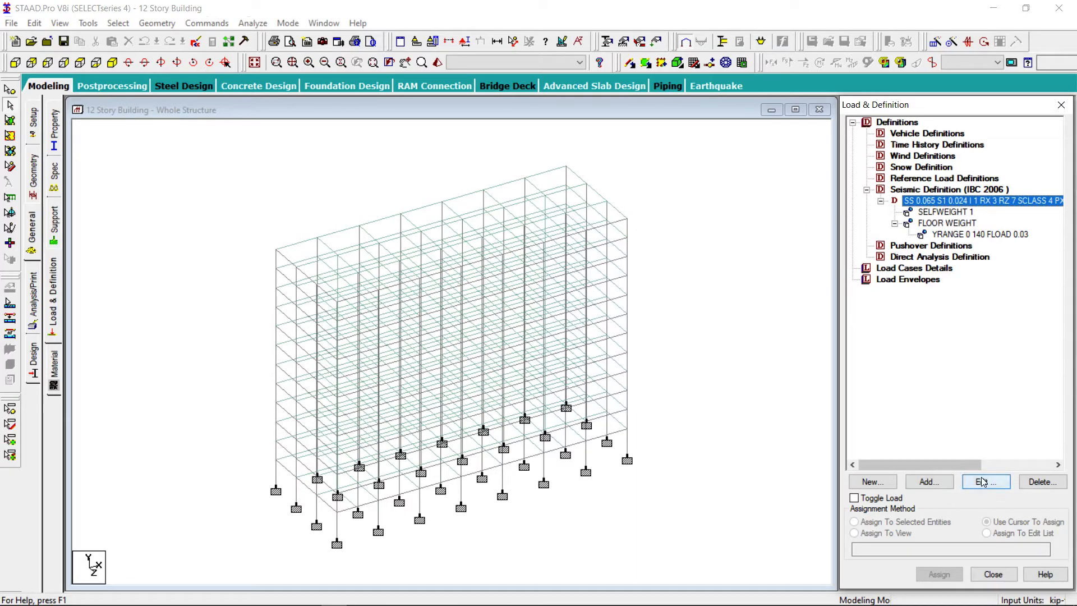
{"action": "left_click", "coordinate": [985, 481]}
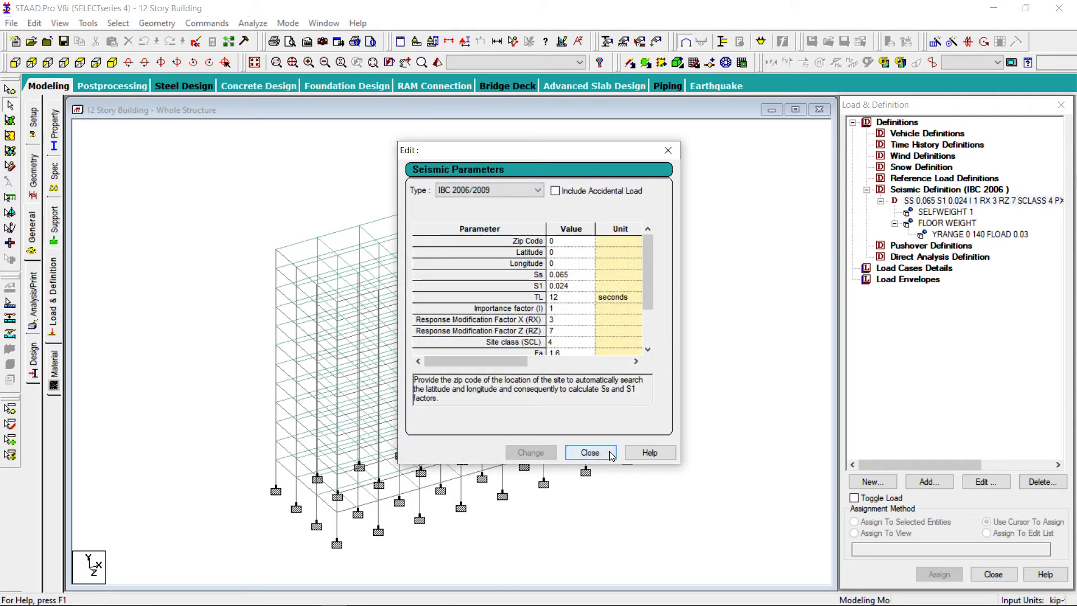
{"action": "left_click", "coordinate": [589, 452]}
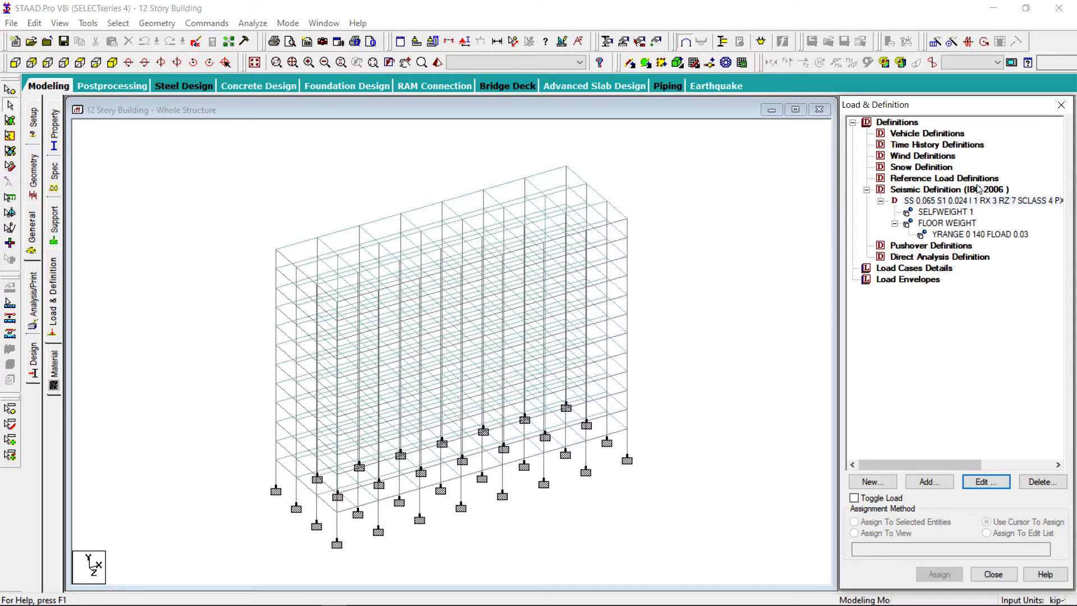
Add a second seismic floor weight of 0.01 kip/ft2 for the roof level, over the Y range 147 to 149 ft
{"action": "left_click", "coordinate": [946, 224]}
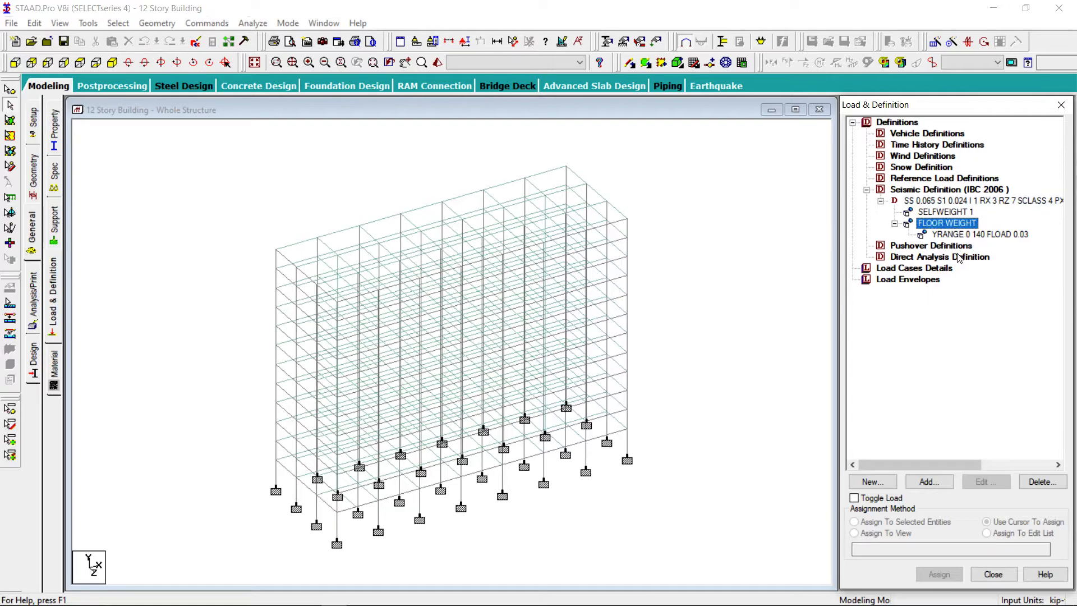
{"action": "left_click", "coordinate": [935, 484]}
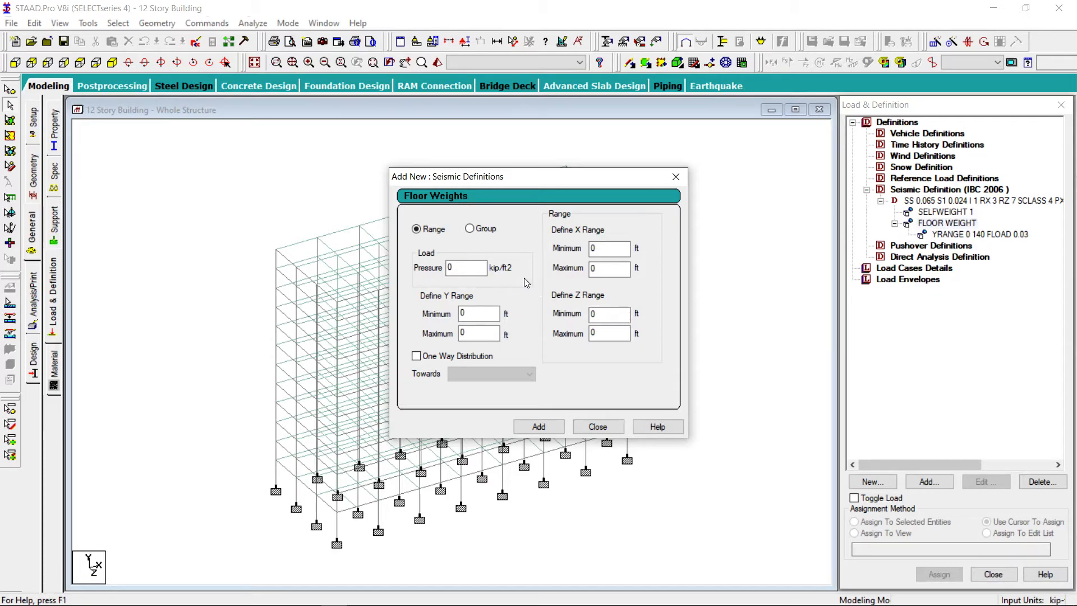
{"action": "left_click", "coordinate": [479, 268]}
{"action": "left_click_drag", "start_coordinate": [479, 268], "coordinate": [446, 269]}
{"action": "type", "text": "0.01"}
{"action": "left_click", "coordinate": [479, 314]}
{"action": "double_click", "coordinate": [478, 314]}
{"action": "type", "text": "147"}
{"action": "key", "text": "Tab"}
{"action": "type", "text": "149"}
{"action": "left_click", "coordinate": [540, 428]}
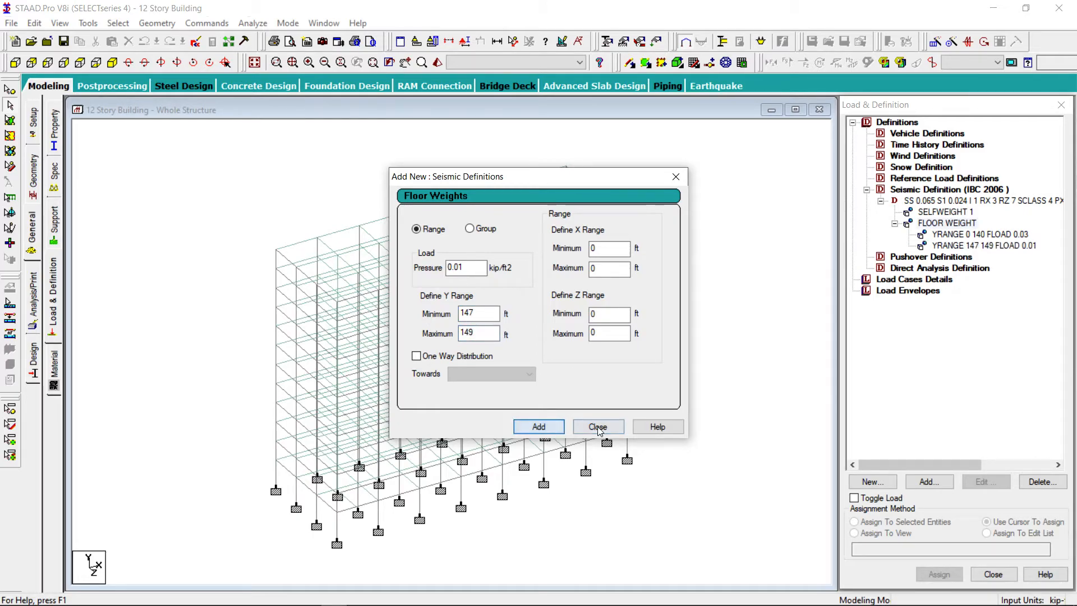
{"action": "left_click", "coordinate": [598, 427]}
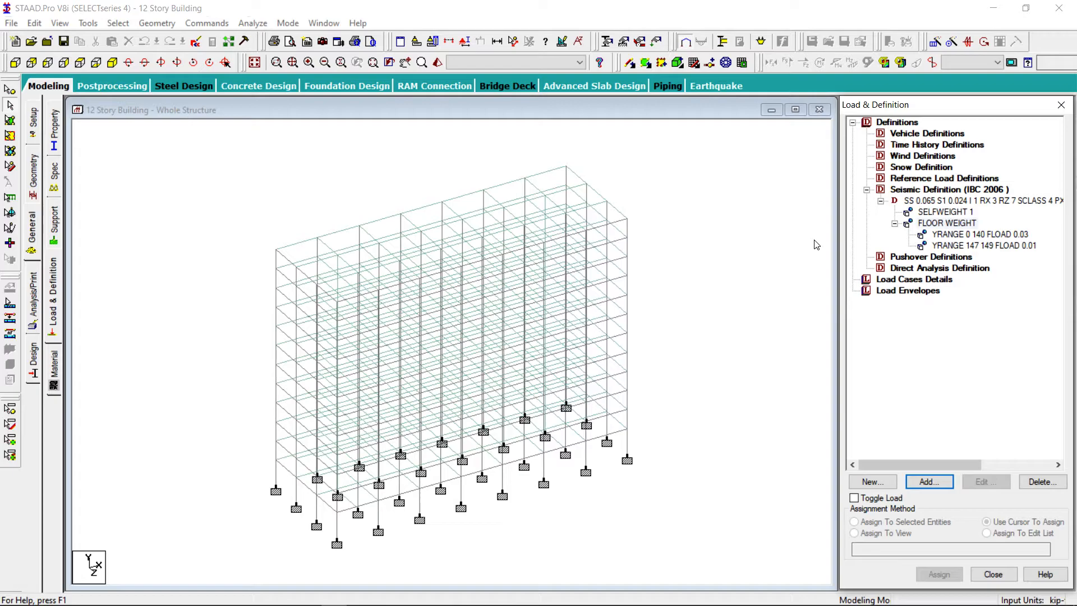
{"action": "left_click", "coordinate": [952, 191]}
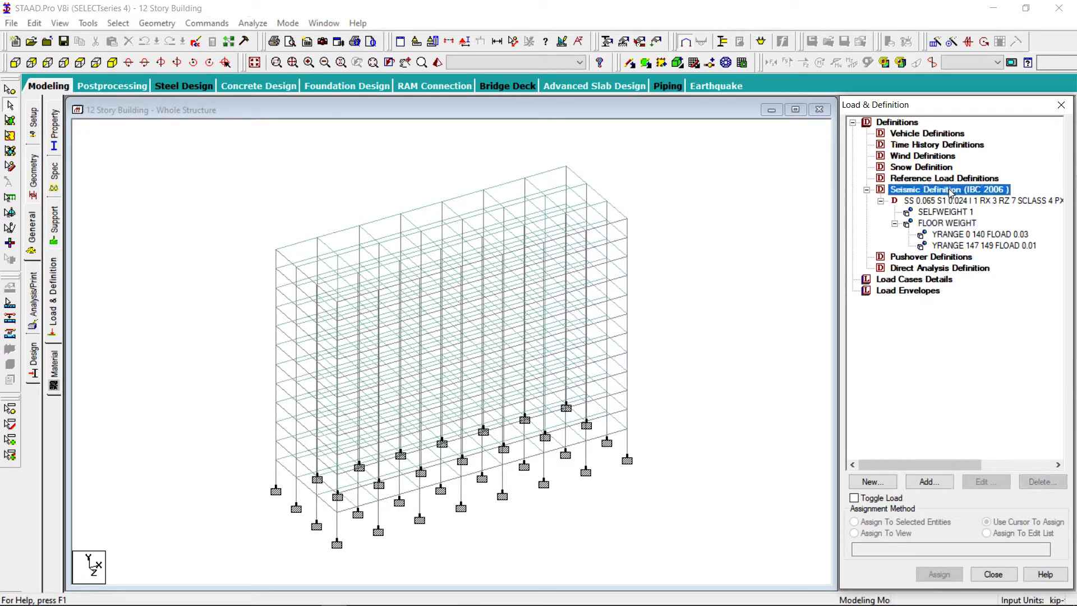
Isolate the roof level by sectioning the structure on the X-Z plane through a roof corner node, and show it in plan view
{"action": "left_click", "coordinate": [12, 105]}
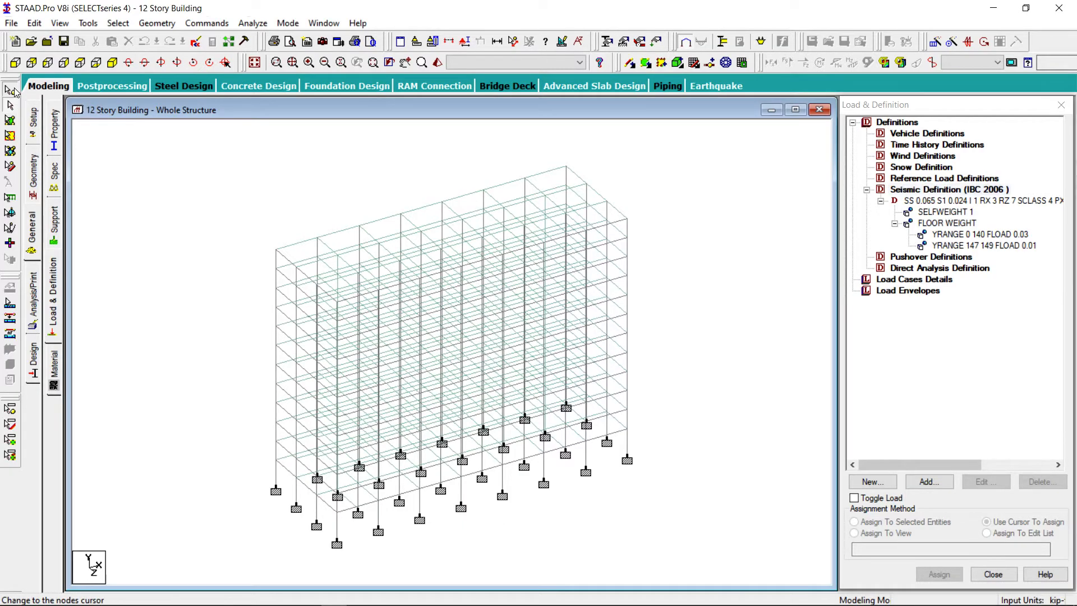
{"action": "left_click", "coordinate": [278, 253]}
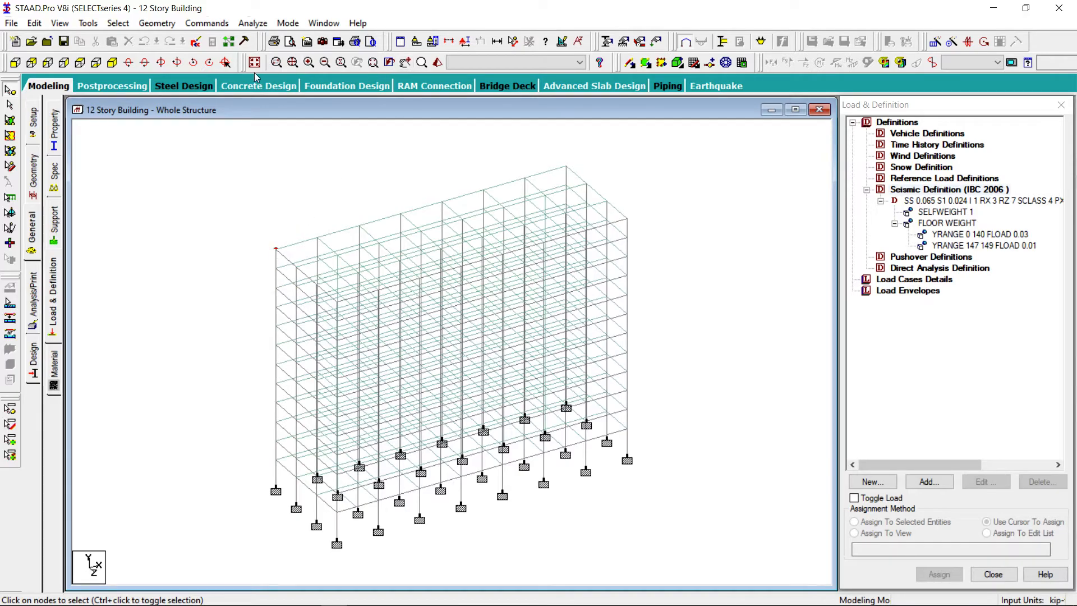
{"action": "left_click", "coordinate": [448, 42]}
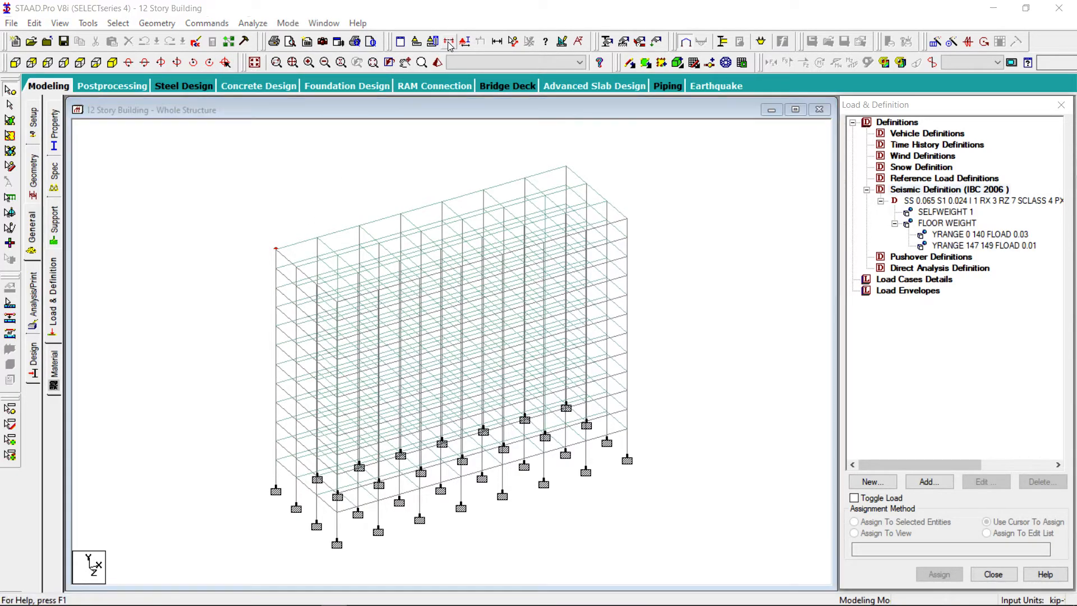
{"action": "left_click", "coordinate": [507, 339]}
{"action": "left_click", "coordinate": [562, 308]}
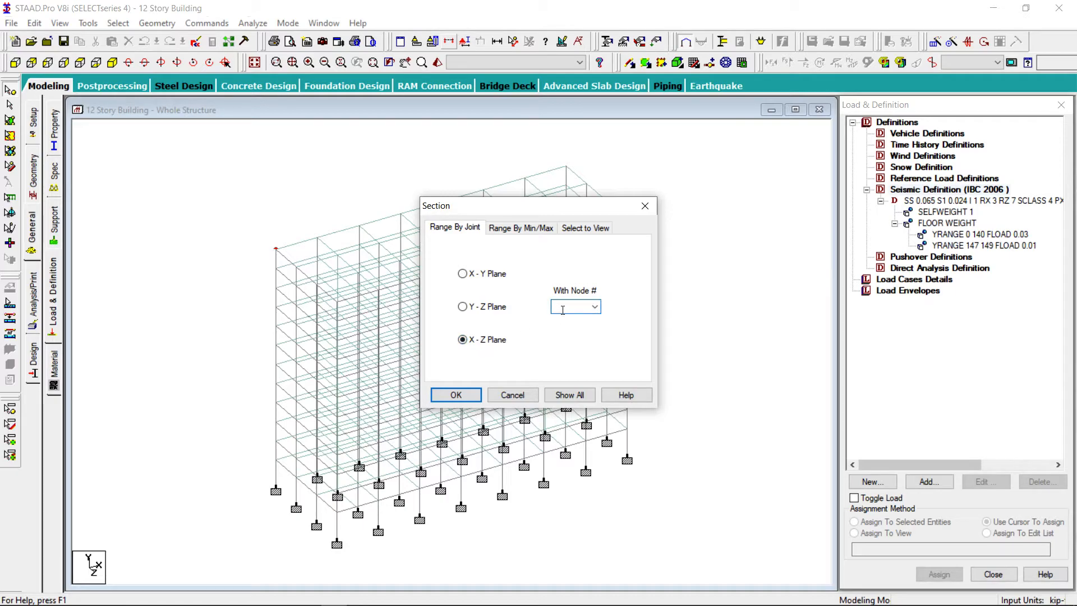
{"action": "key", "text": "Return"}
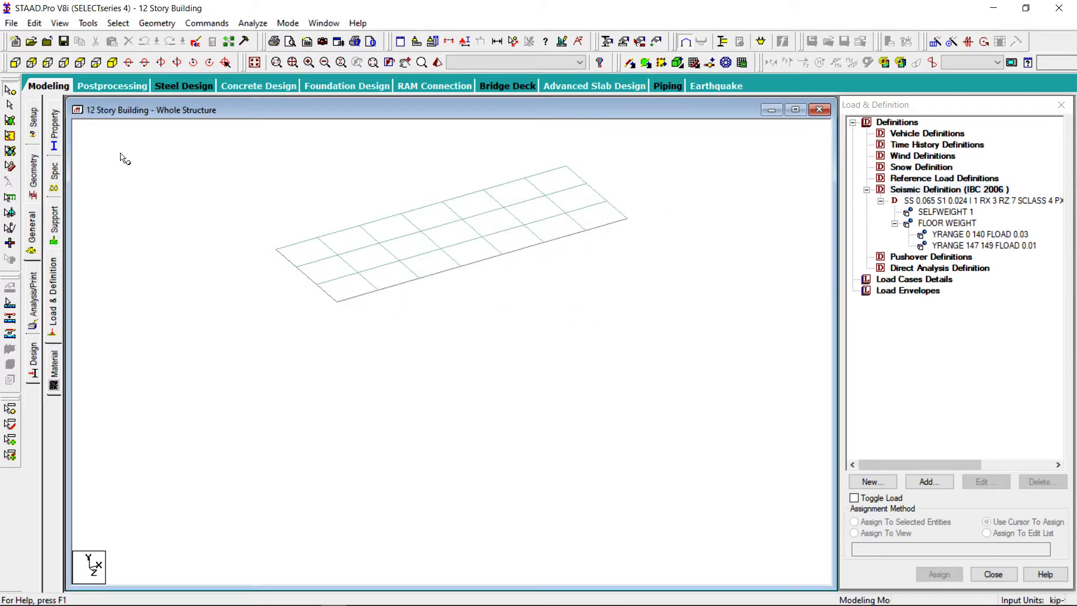
{"action": "left_click", "coordinate": [80, 63]}
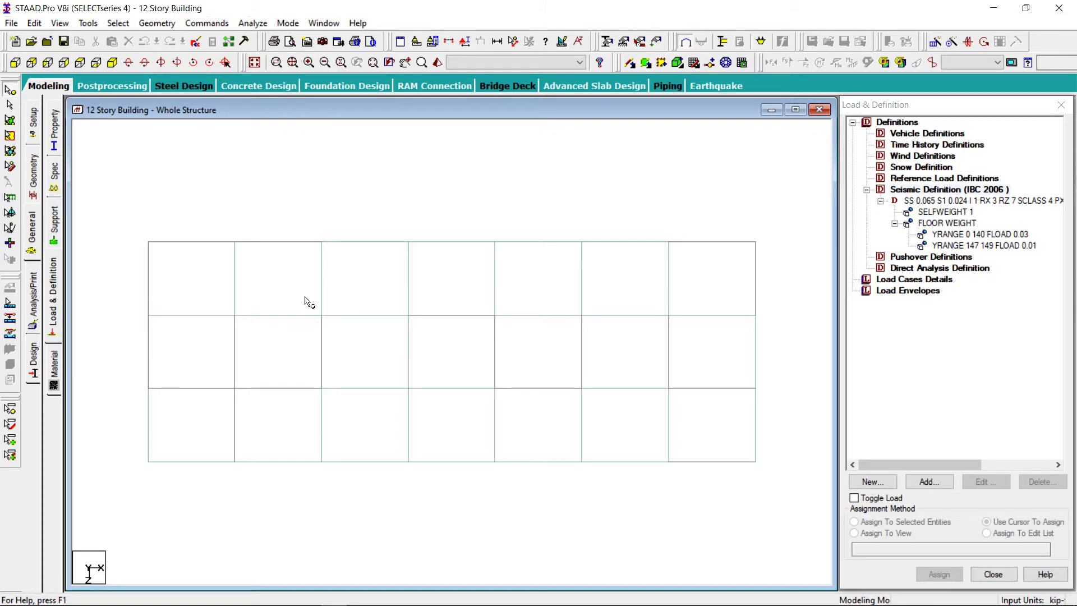
{"action": "left_click_drag", "start_coordinate": [306, 291], "coordinate": [597, 406]}
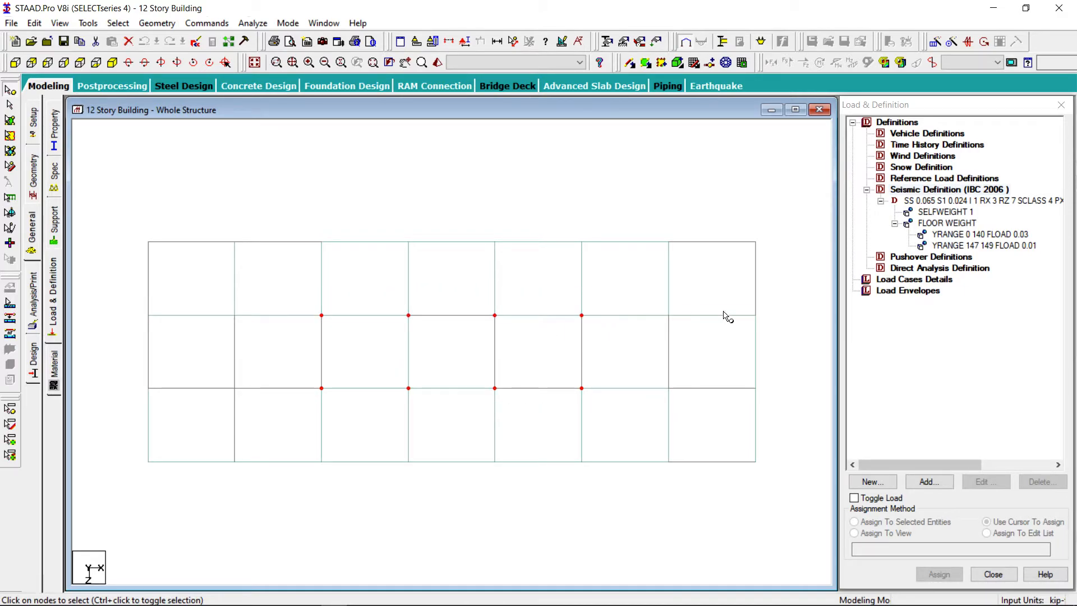
{"action": "left_click", "coordinate": [951, 224]}
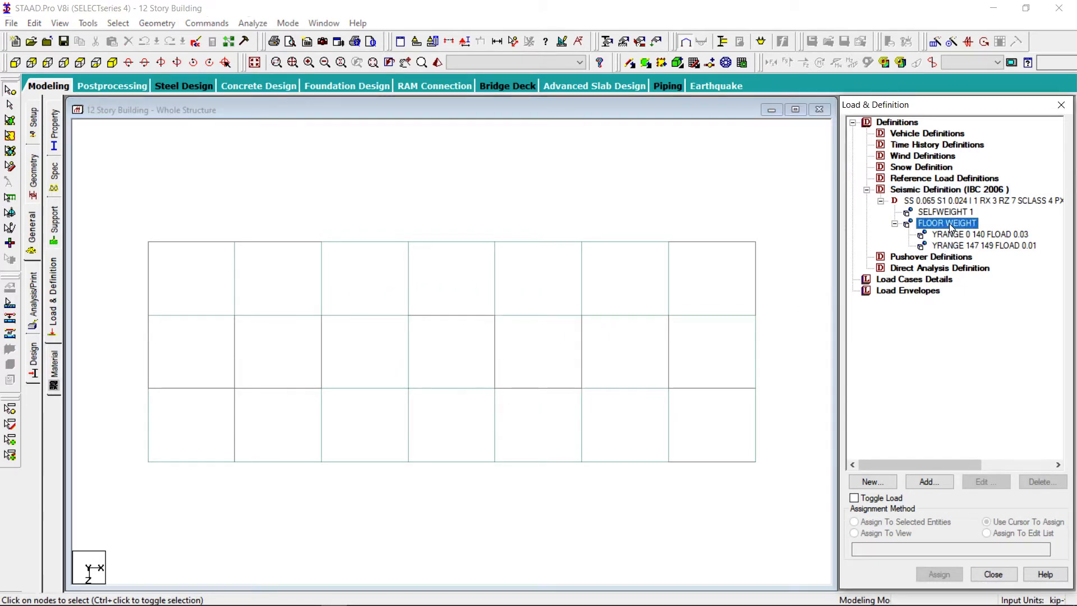
{"action": "left_click", "coordinate": [929, 482]}
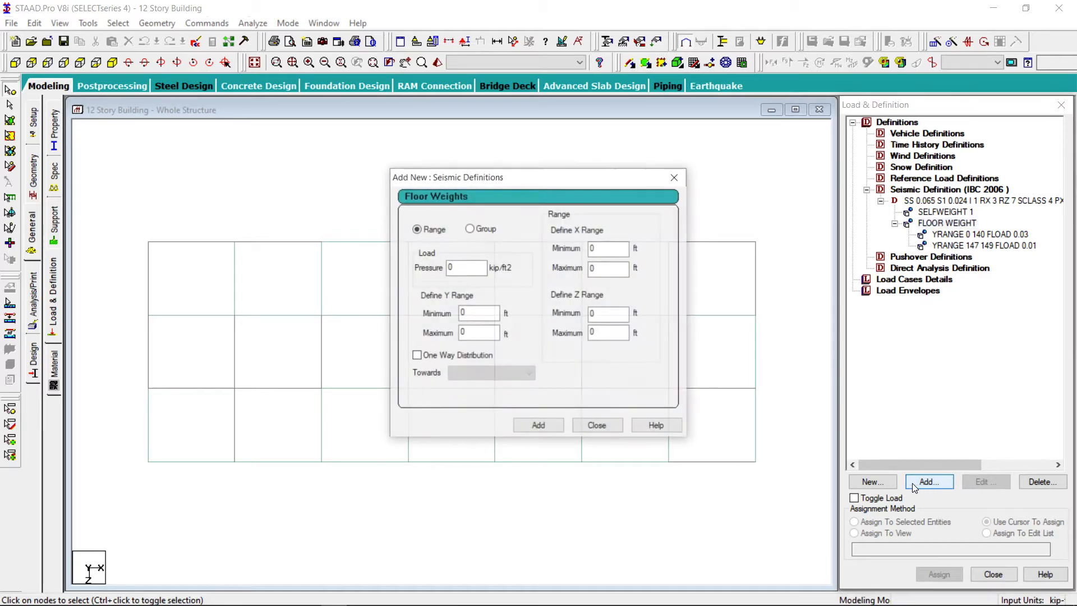
{"action": "left_click", "coordinate": [676, 177]}
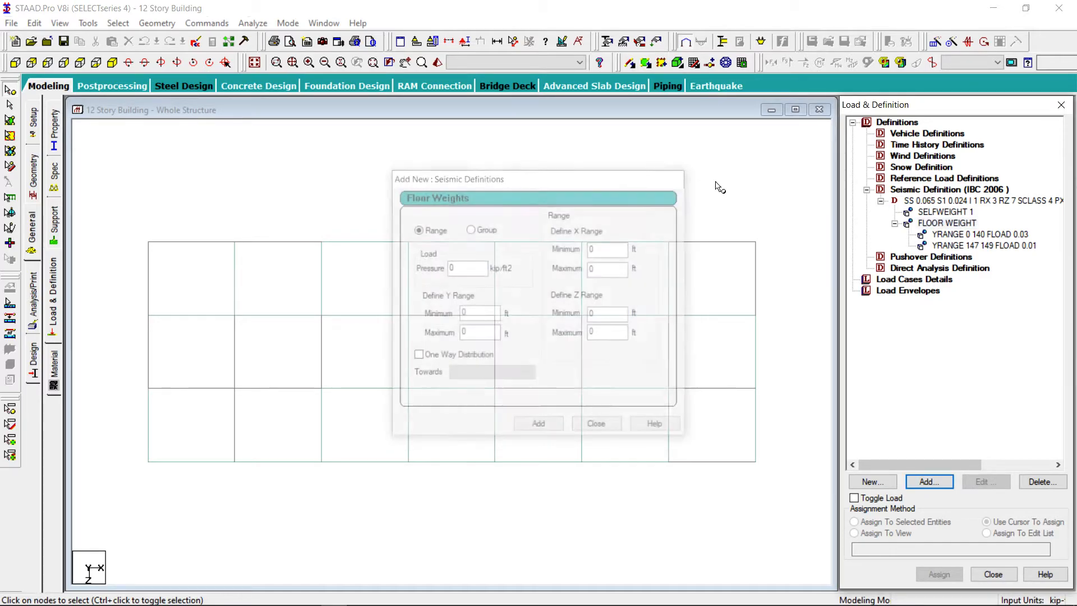
Add a joint weight of 25 kip to the IBC 2006 seismic definition
{"action": "left_click", "coordinate": [948, 201]}
{"action": "left_click", "coordinate": [929, 482]}
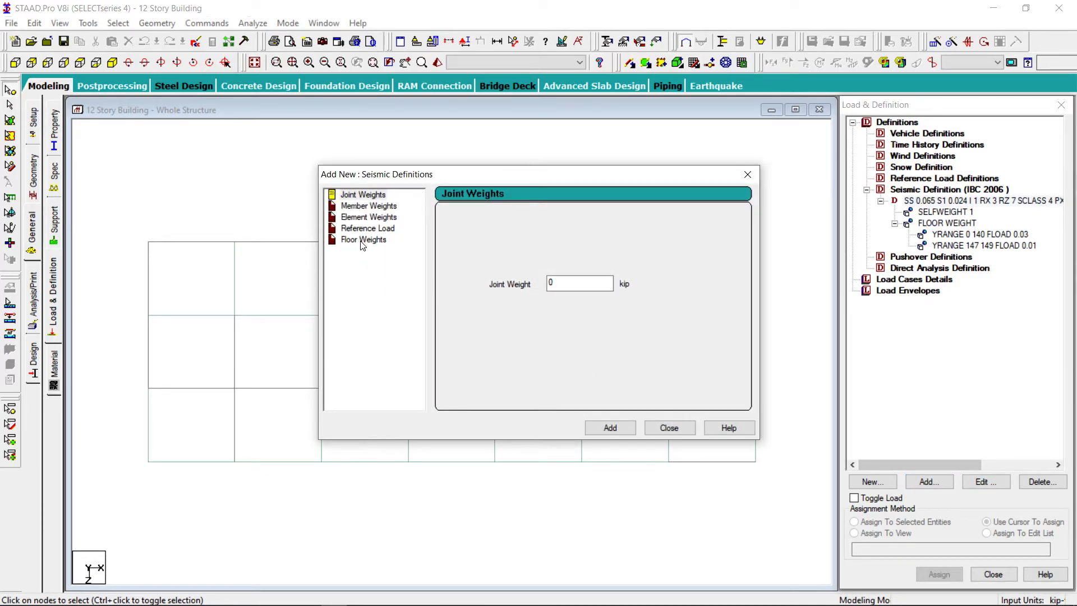
{"action": "left_click", "coordinate": [361, 197]}
{"action": "left_click", "coordinate": [577, 286]}
{"action": "left_click", "coordinate": [616, 427]}
{"action": "left_click", "coordinate": [670, 429]}
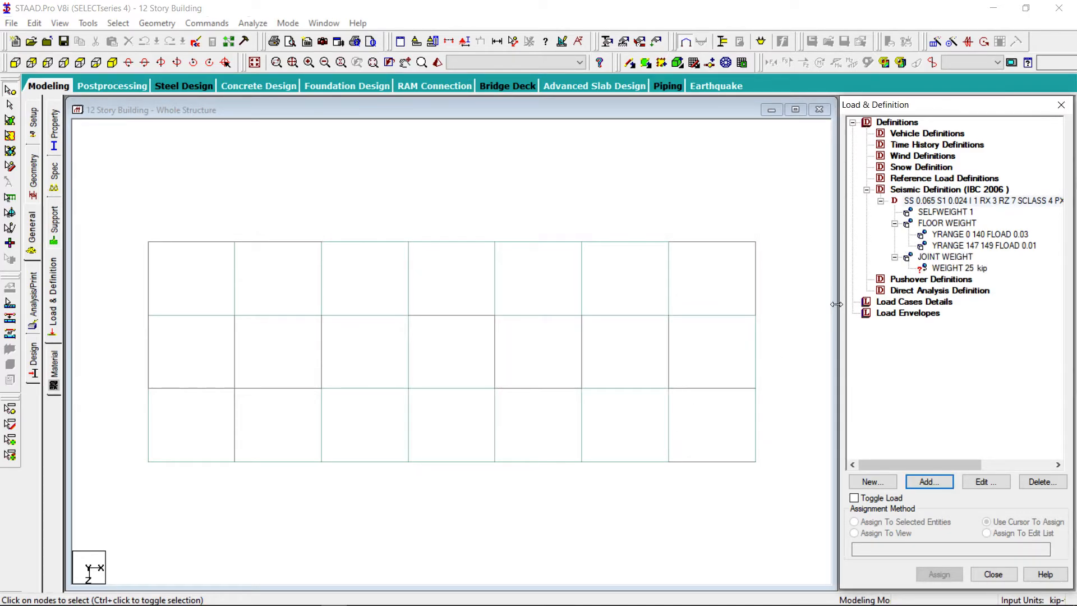
Assign the 25 kip joint weight to the eight central interior roof nodes and save the model
{"action": "left_click", "coordinate": [940, 269]}
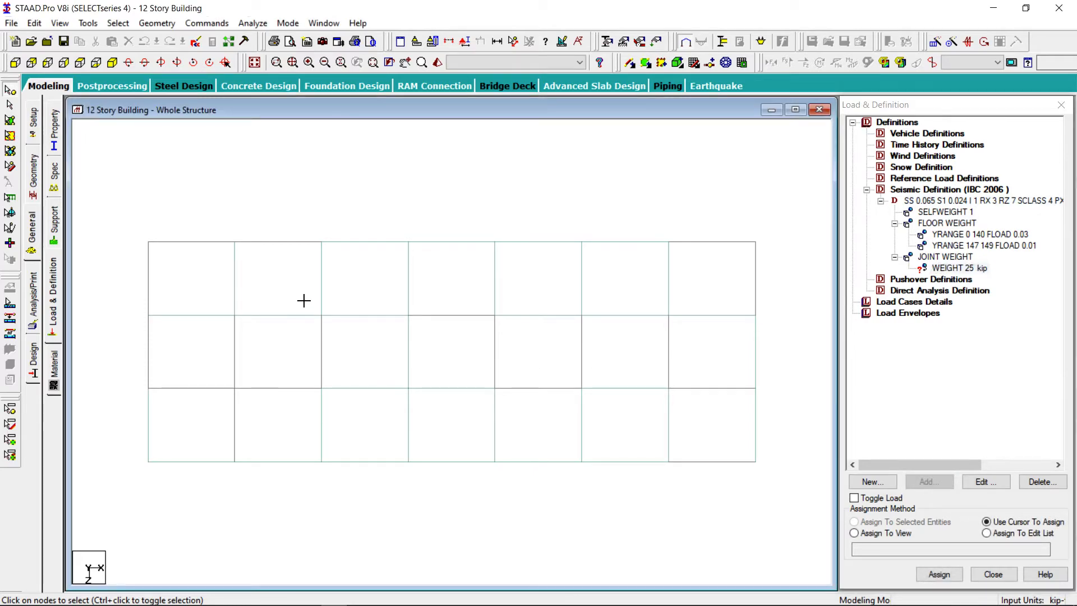
{"action": "left_click_drag", "start_coordinate": [296, 293], "coordinate": [605, 402]}
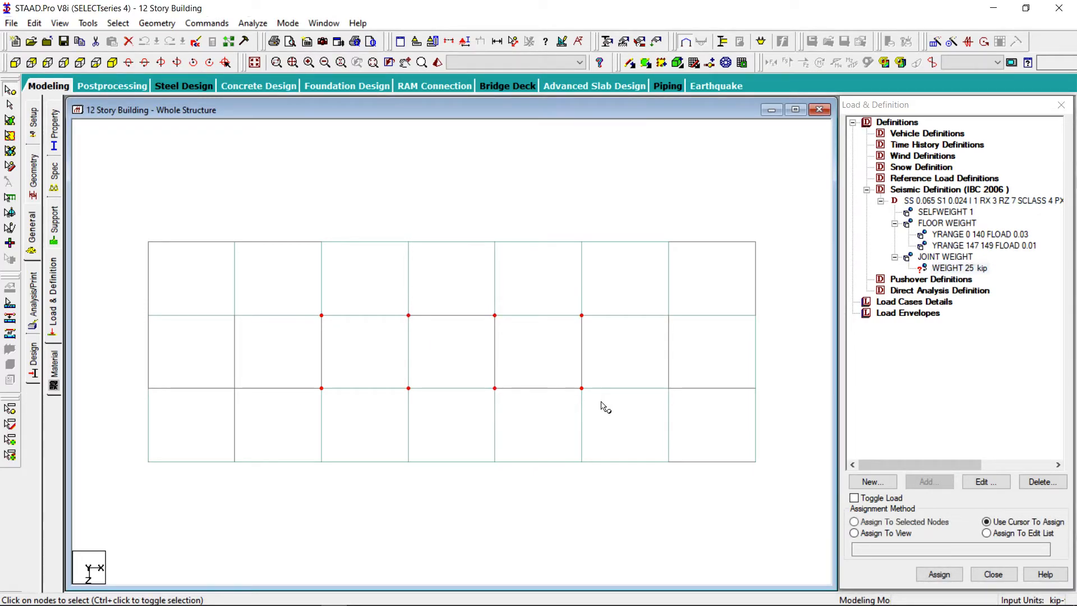
{"action": "left_click", "coordinate": [905, 523]}
{"action": "left_click", "coordinate": [937, 575]}
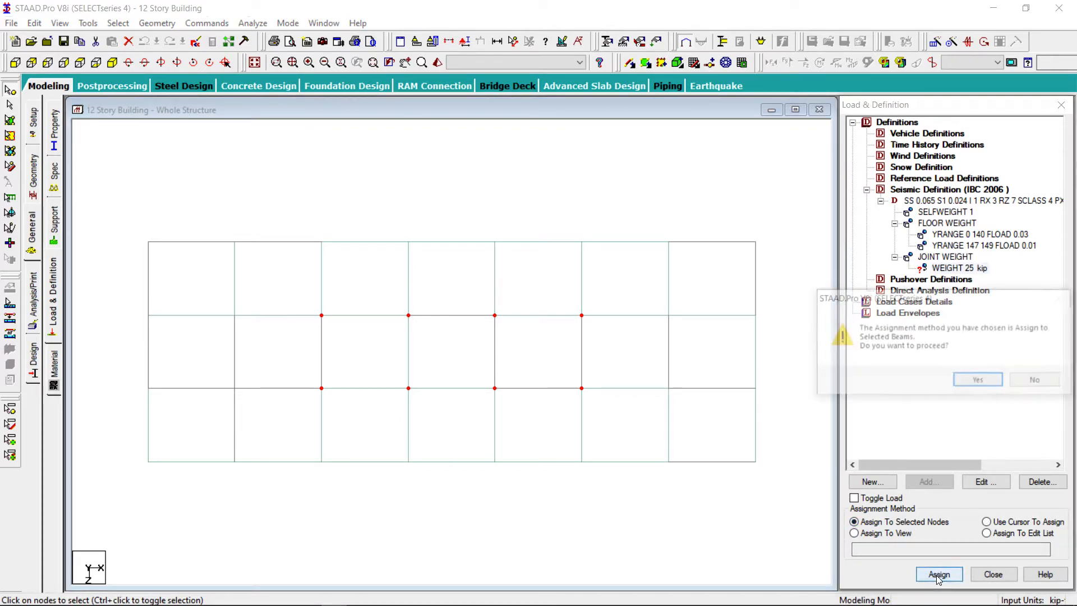
{"action": "left_click", "coordinate": [977, 379]}
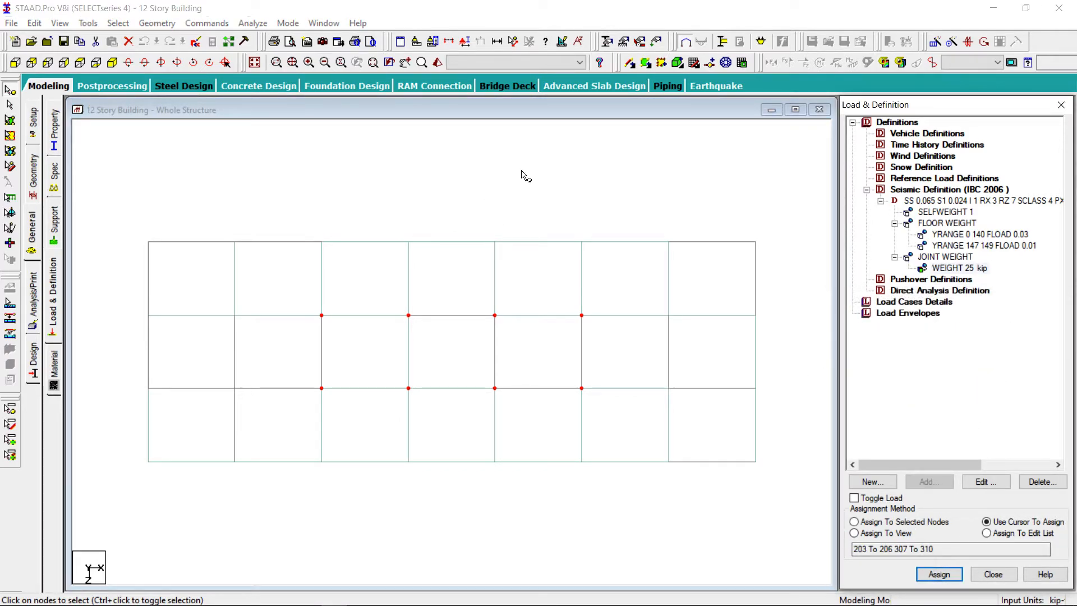
{"action": "left_click", "coordinate": [64, 41]}
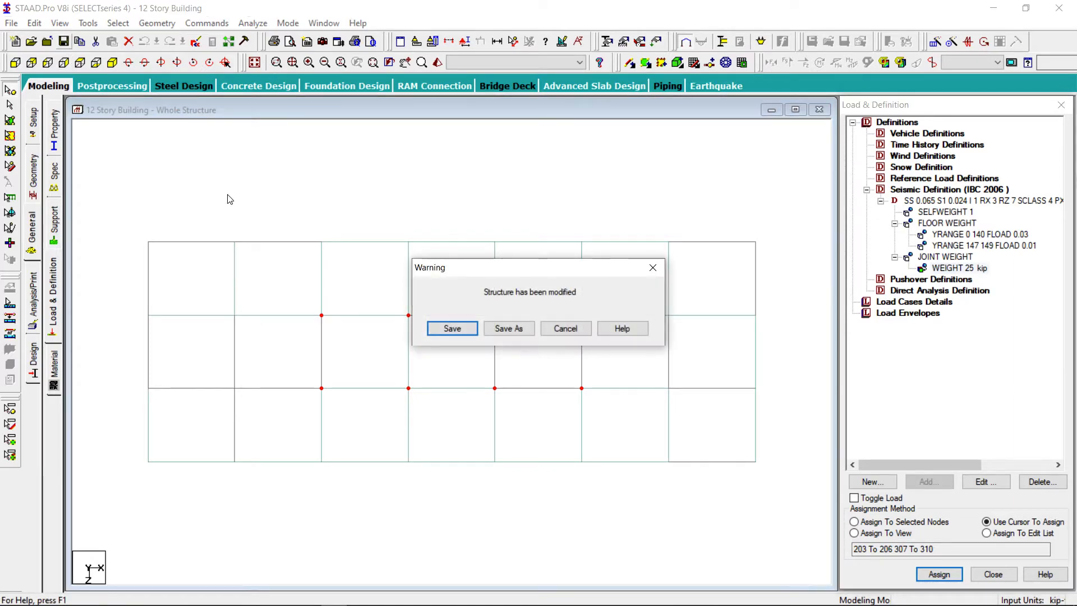
{"action": "left_click", "coordinate": [449, 331]}
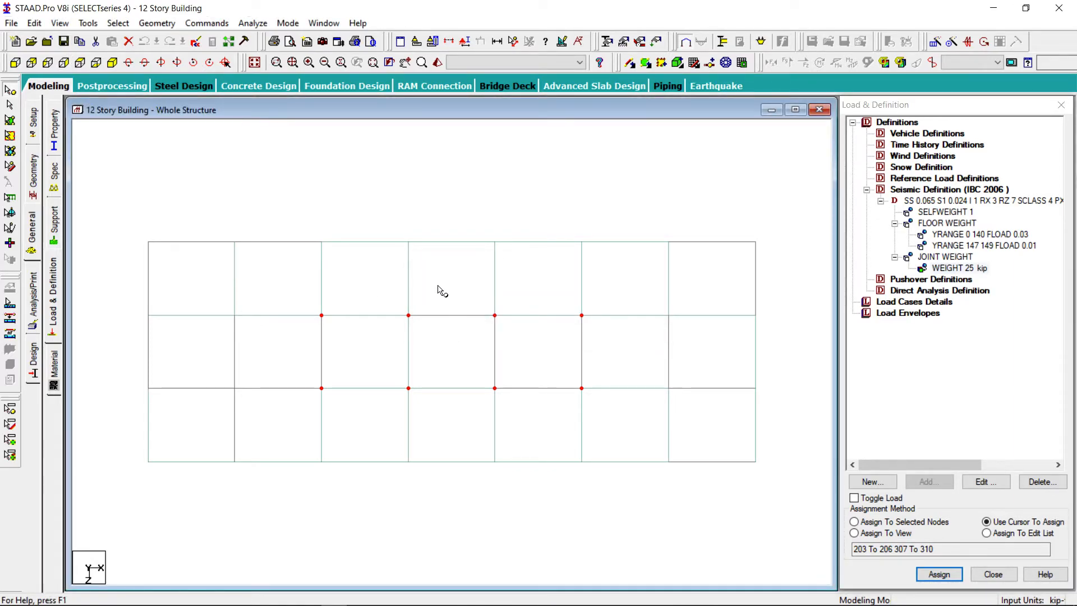
Show the whole structure again and create primary load case 1 with loading type Seismic, titled "LOAD CASE 1 EQ IN X"
{"action": "left_click", "coordinate": [257, 63]}
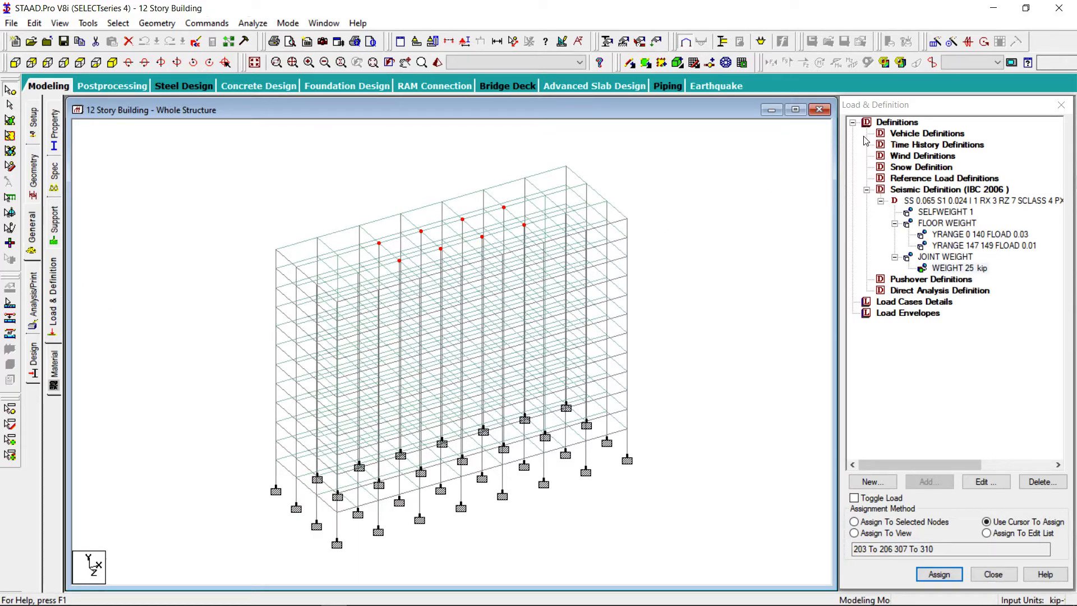
{"action": "left_click", "coordinate": [891, 306]}
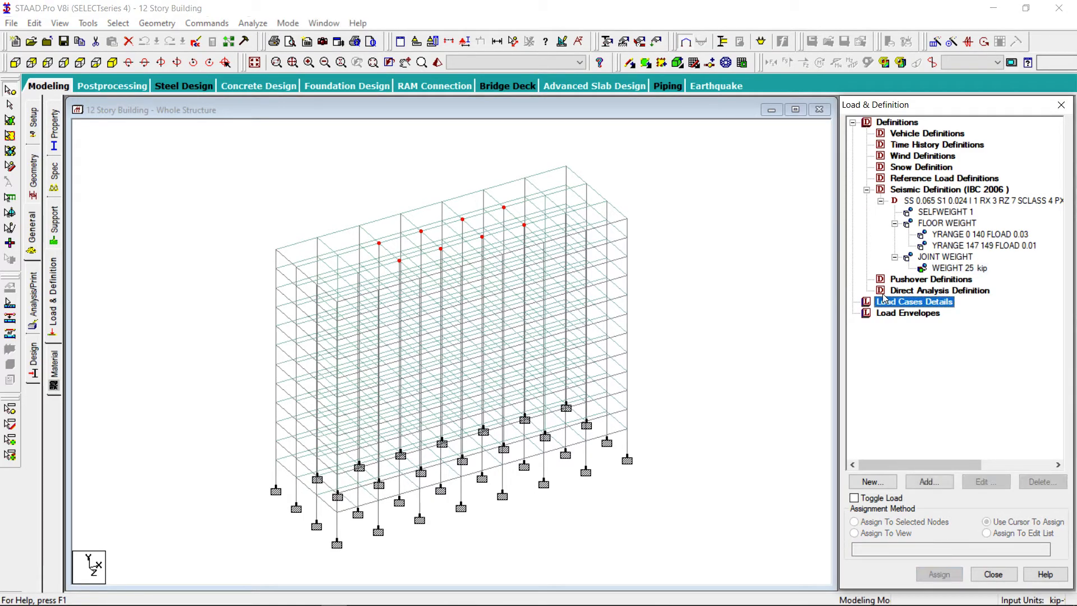
{"action": "left_click", "coordinate": [929, 481]}
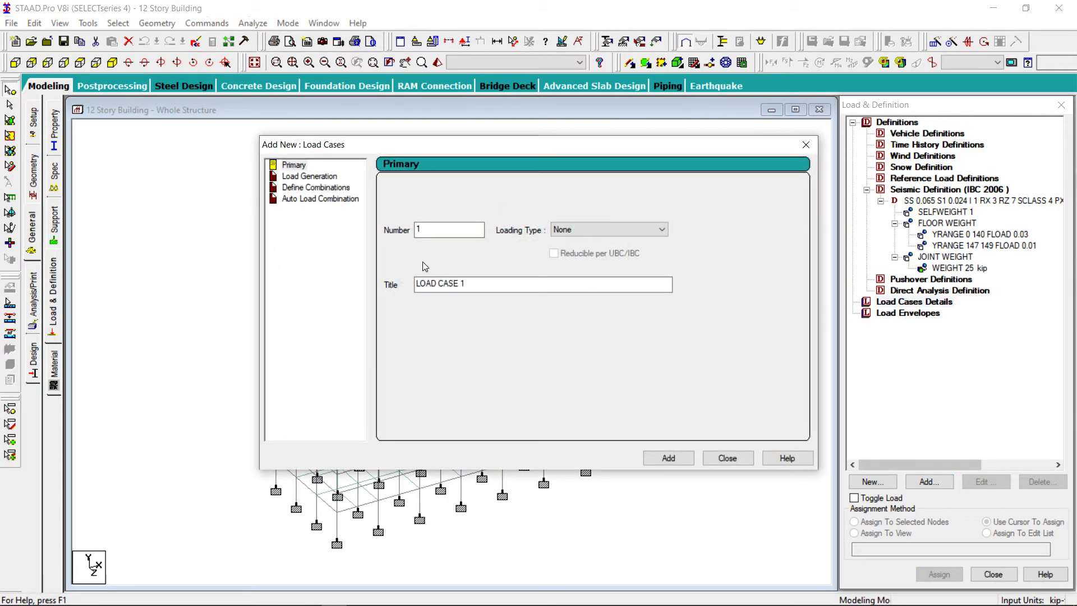
{"action": "left_click", "coordinate": [663, 229]}
{"action": "left_click", "coordinate": [571, 278]}
{"action": "left_click", "coordinate": [491, 285]}
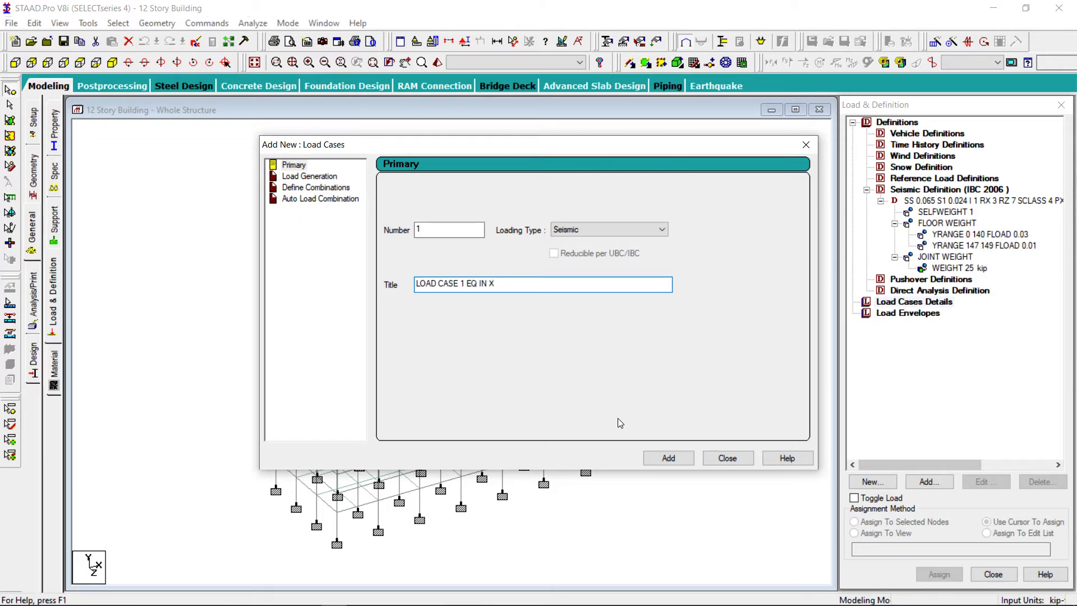
{"action": "left_click", "coordinate": [667, 458]}
{"action": "left_click", "coordinate": [727, 457]}
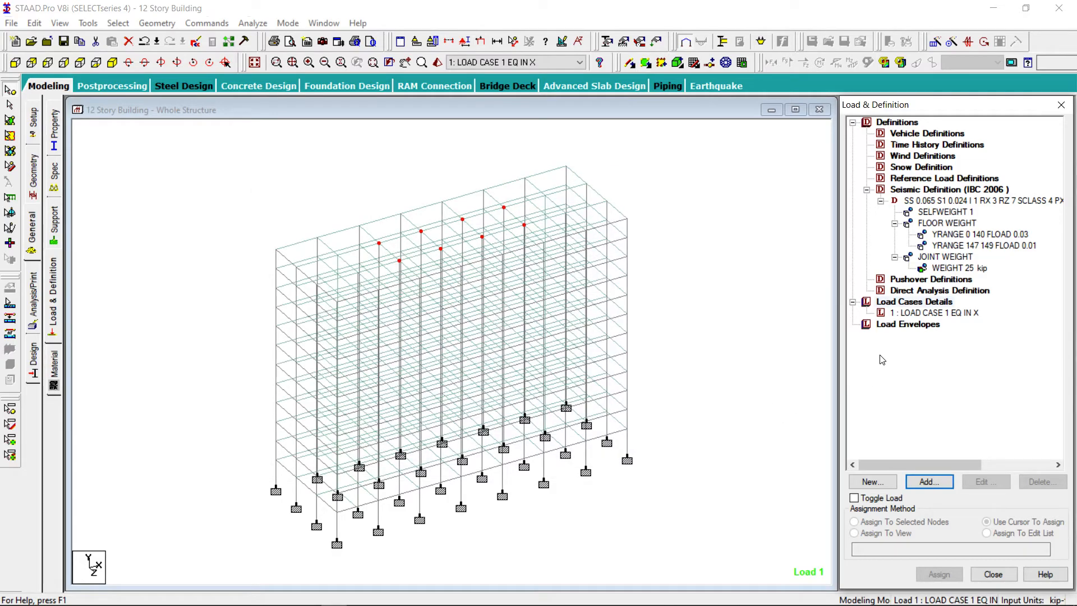
Add a seismic load in the X direction with a factor of 1 to load case 1
{"action": "left_click", "coordinate": [916, 312]}
{"action": "left_click", "coordinate": [929, 481]}
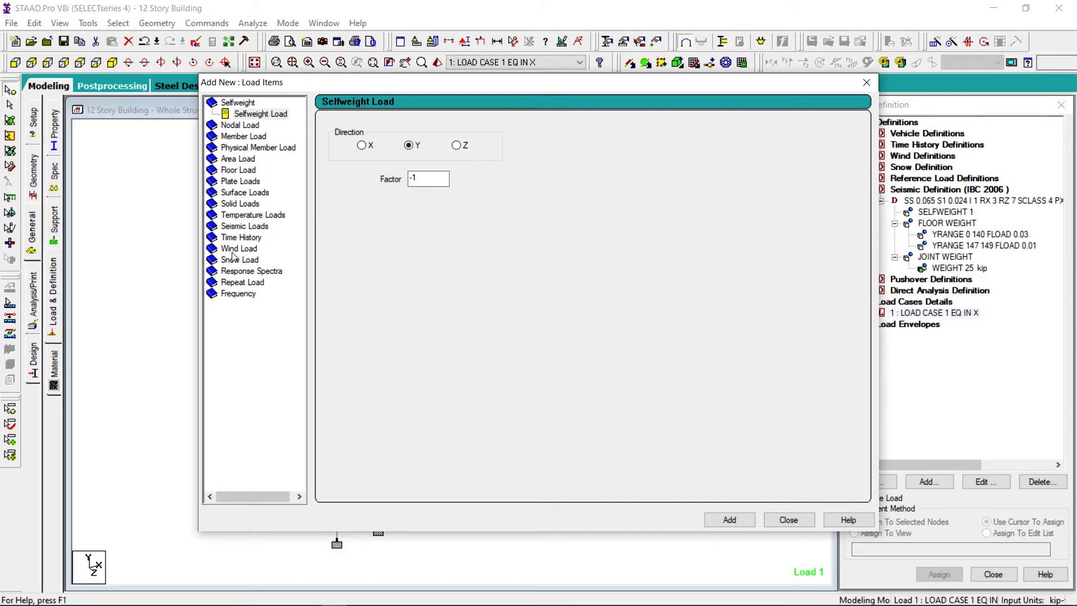
{"action": "left_click", "coordinate": [239, 228]}
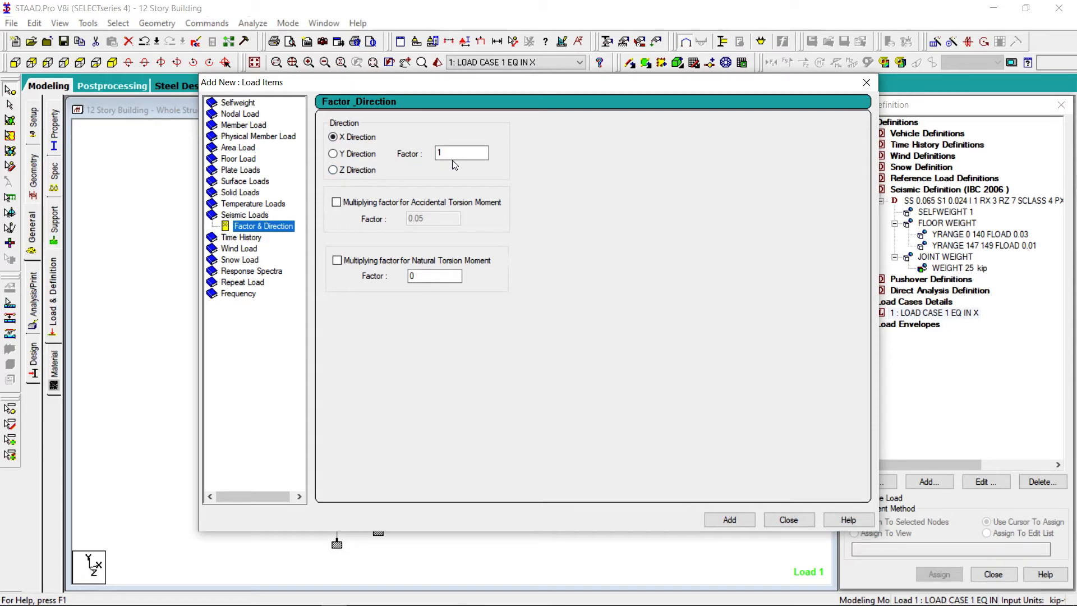
{"action": "left_click", "coordinate": [726, 518]}
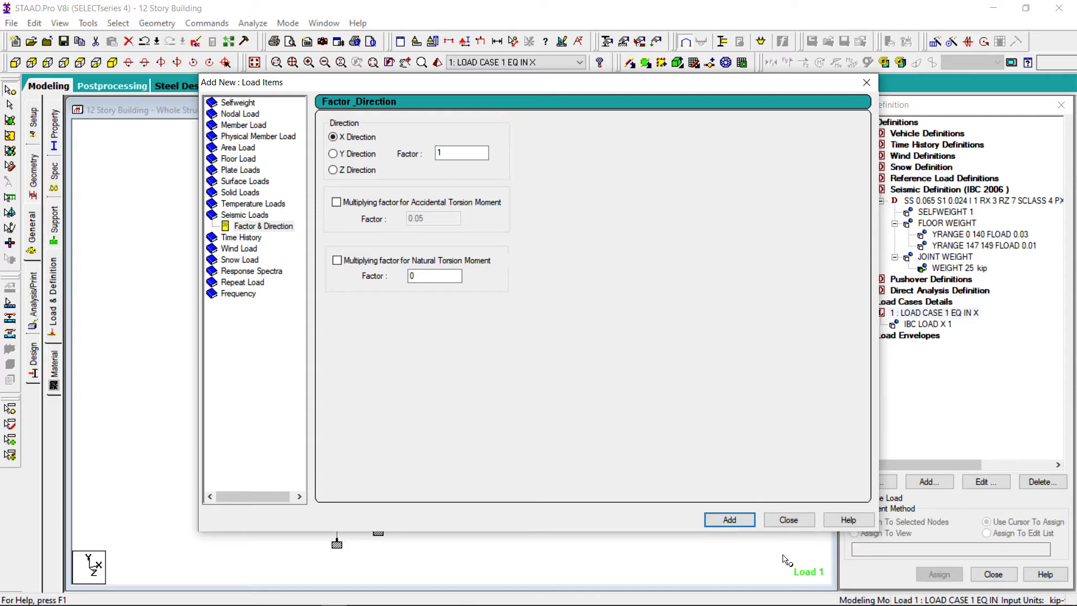
{"action": "left_click", "coordinate": [787, 520]}
Create primary load case 2 with loading type Seismic, titled "LOAD CASE 2 EQ IN Z"
{"action": "left_click", "coordinate": [925, 303]}
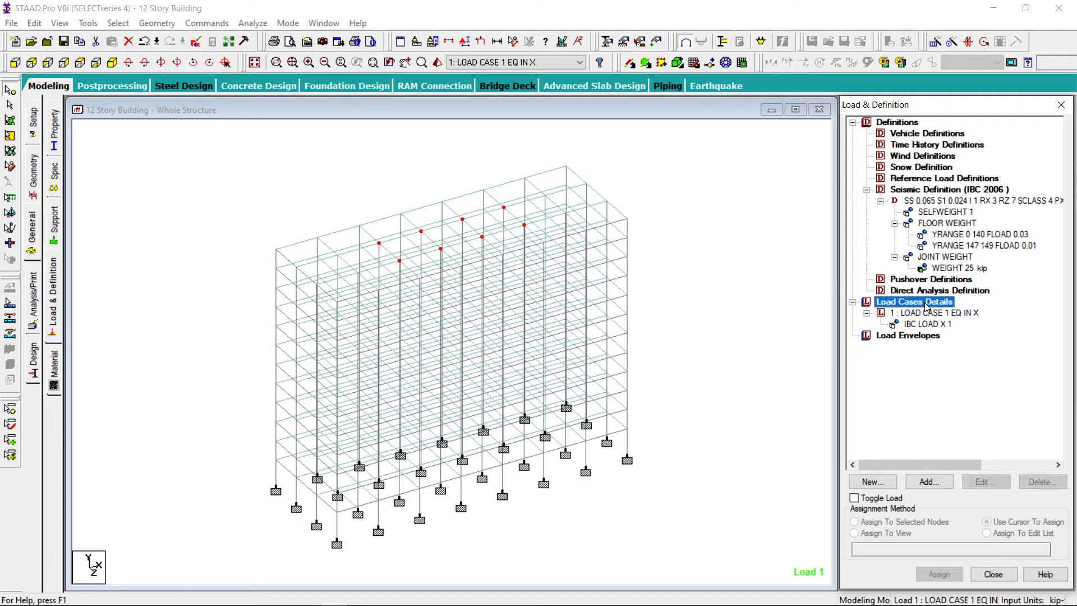
{"action": "left_click", "coordinate": [929, 481]}
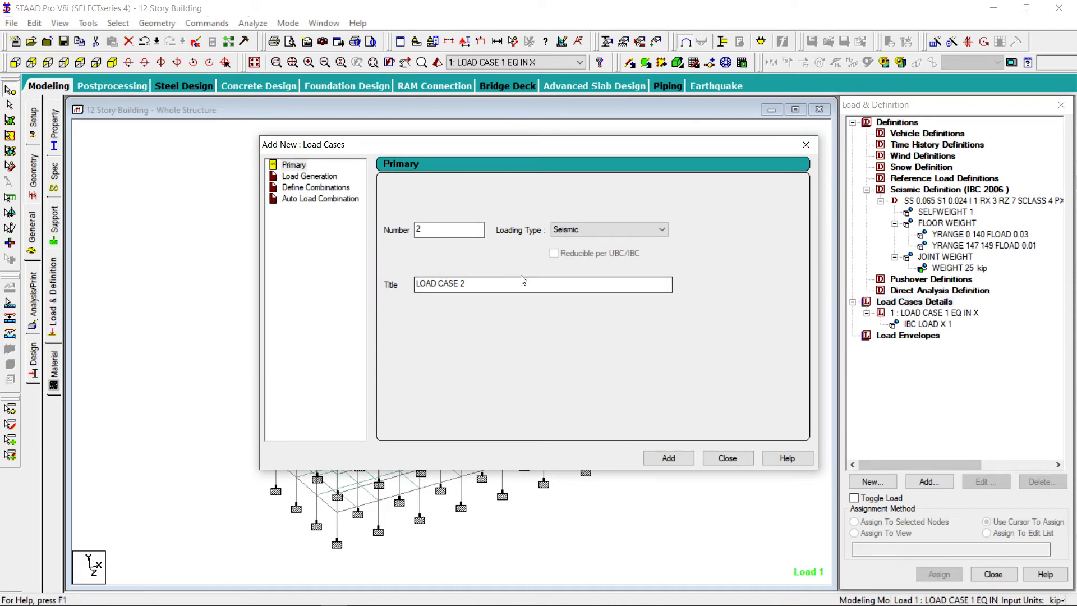
{"action": "left_click", "coordinate": [504, 283]}
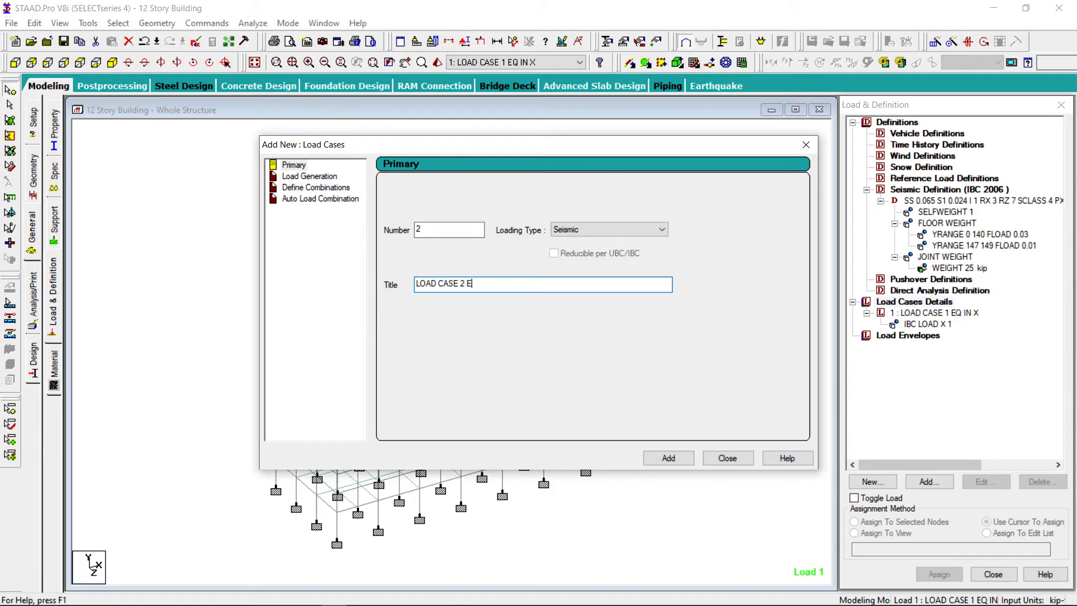
{"action": "type", "text": "EQ IN Z"}
{"action": "left_click", "coordinate": [669, 457]}
{"action": "left_click", "coordinate": [727, 458]}
Add a seismic load in the Z direction with a factor of 1 to load case 2
{"action": "left_click", "coordinate": [912, 335]}
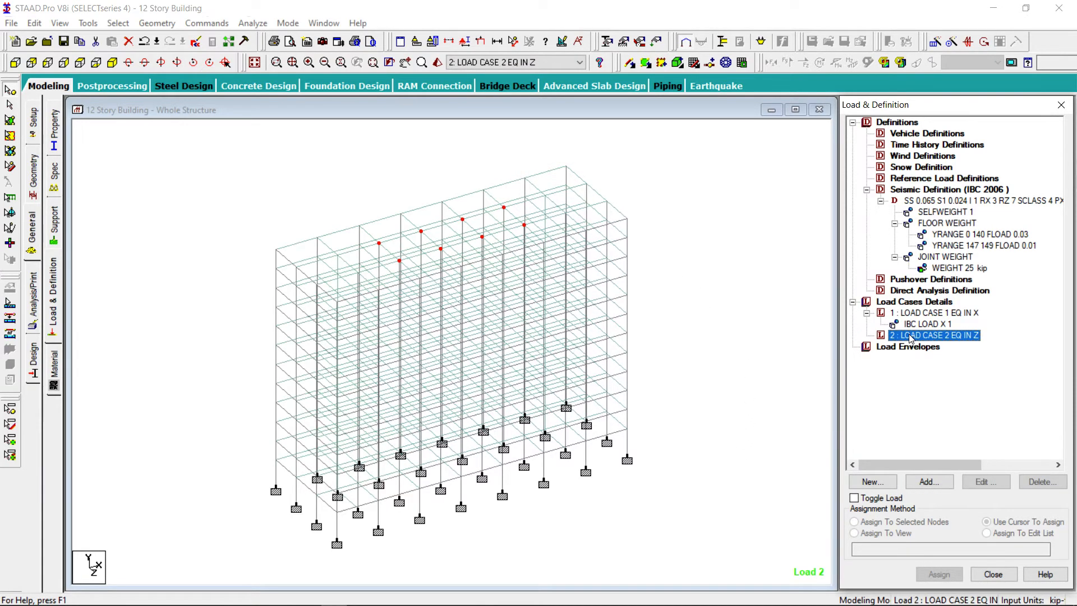
{"action": "left_click", "coordinate": [942, 481]}
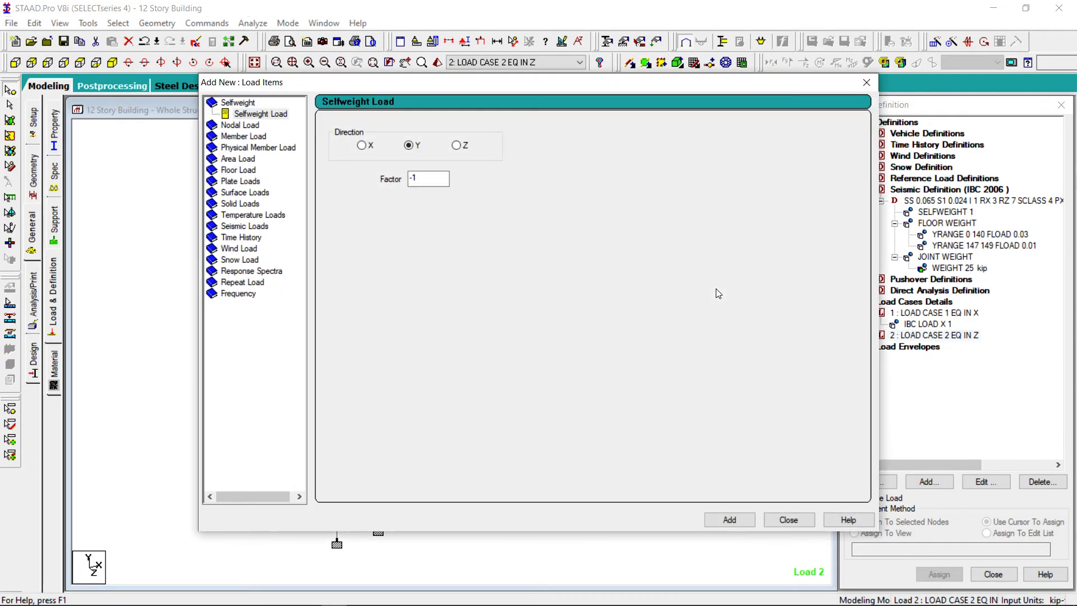
{"action": "left_click", "coordinate": [237, 226]}
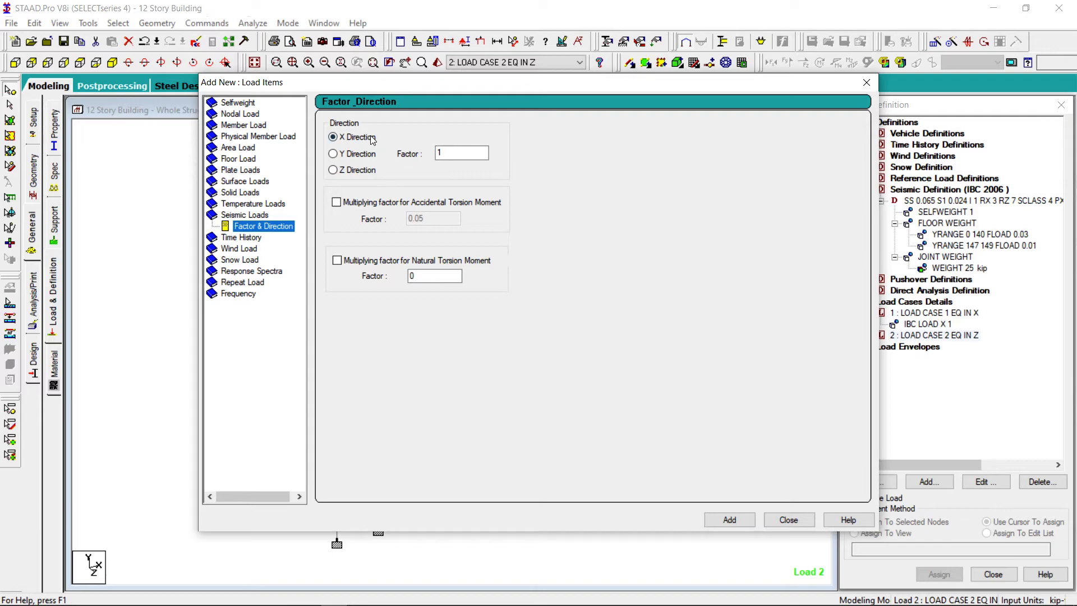
{"action": "left_click", "coordinate": [349, 169]}
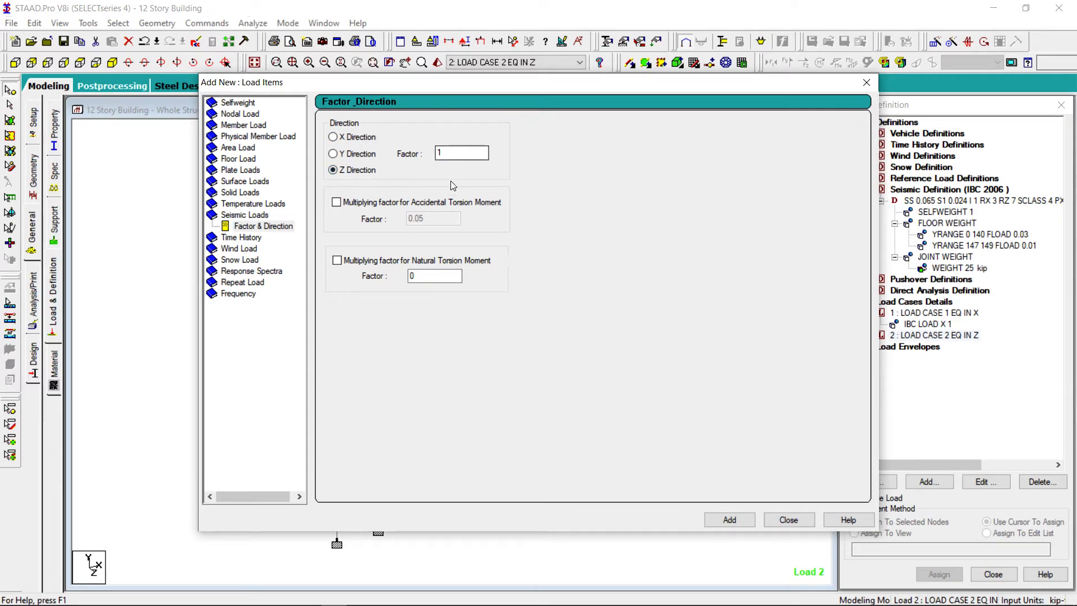
{"action": "left_click", "coordinate": [729, 519]}
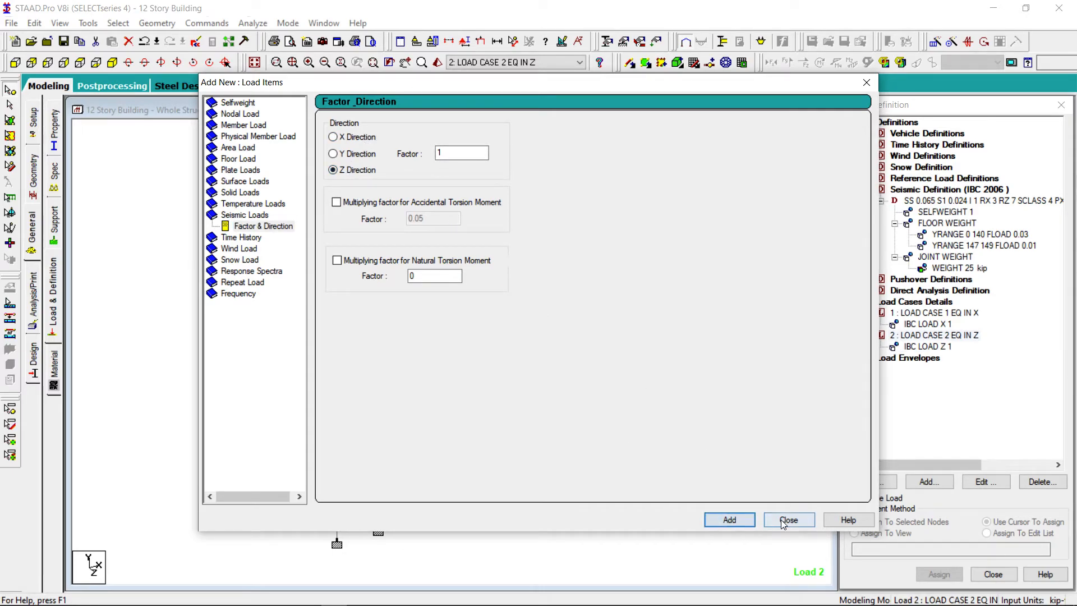
{"action": "left_click", "coordinate": [788, 520]}
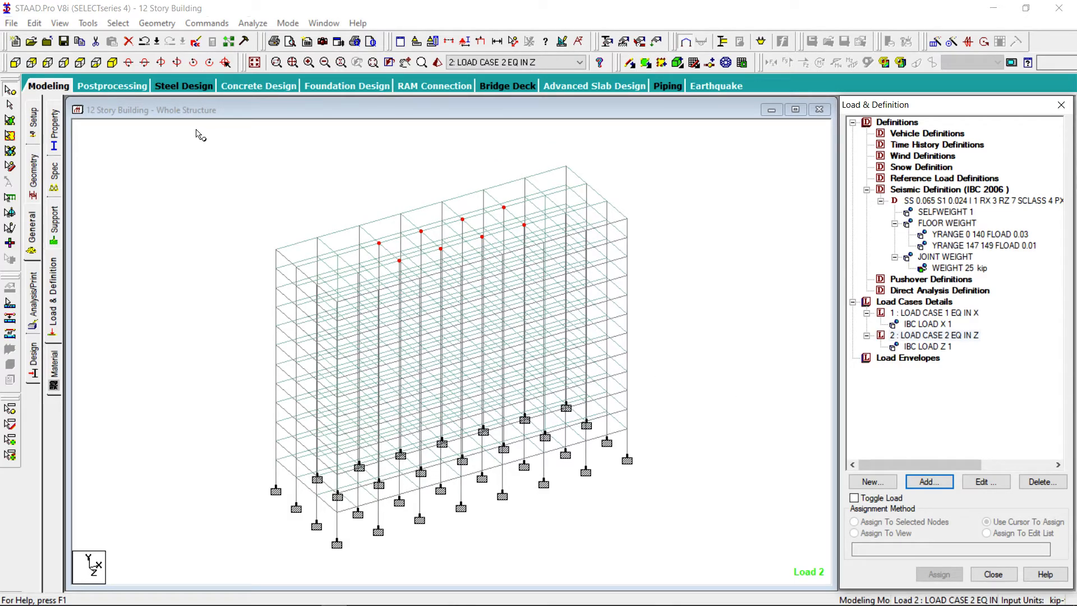
Save the model, add a Perform Analysis command with the No Print option, and save again
{"action": "left_click", "coordinate": [64, 41]}
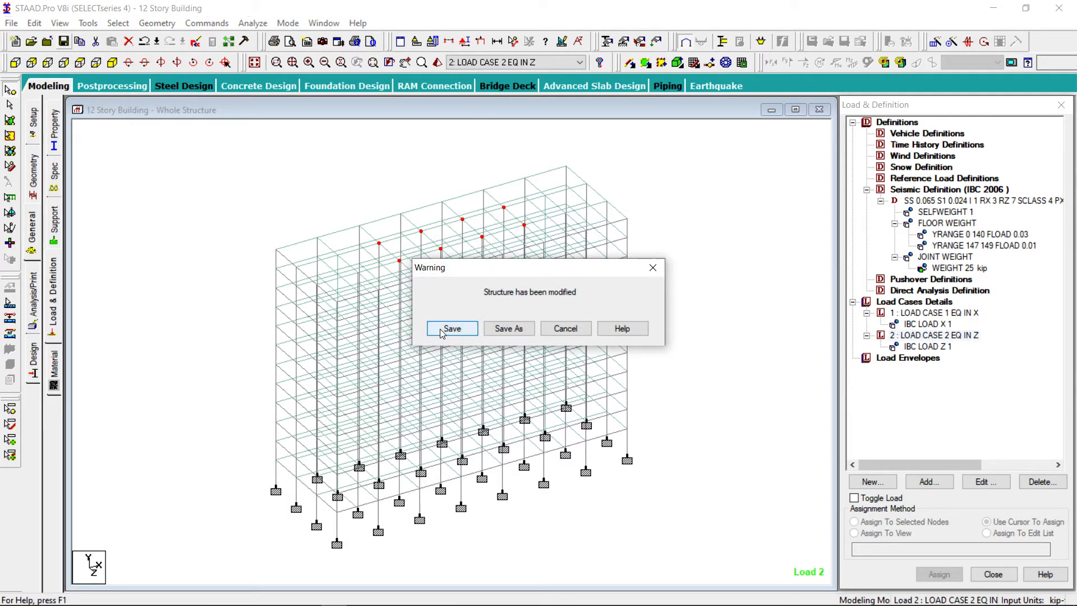
{"action": "left_click", "coordinate": [451, 329]}
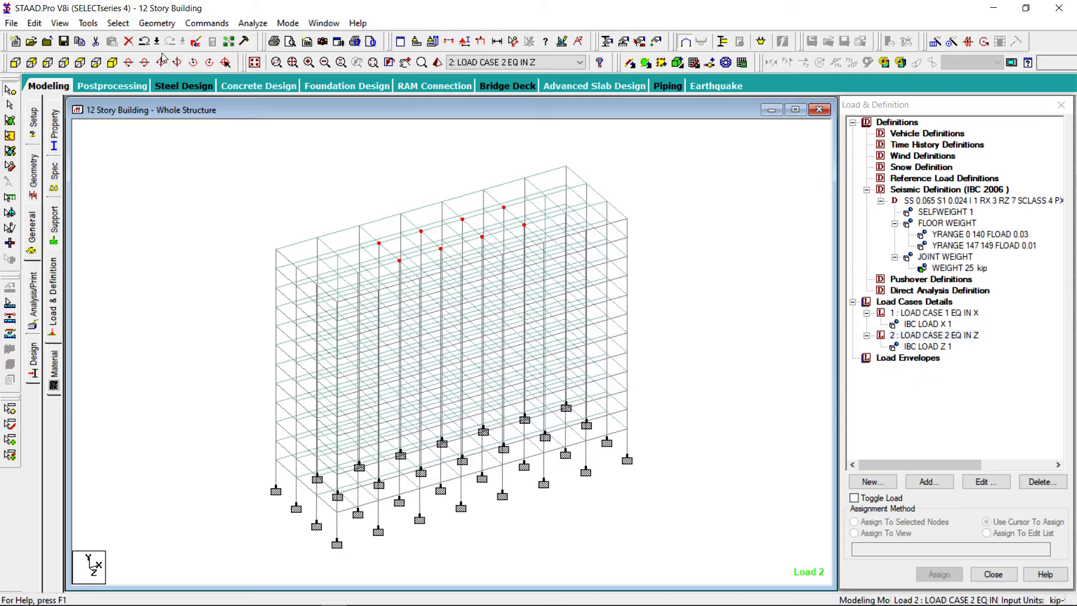
{"action": "left_click", "coordinate": [223, 25]}
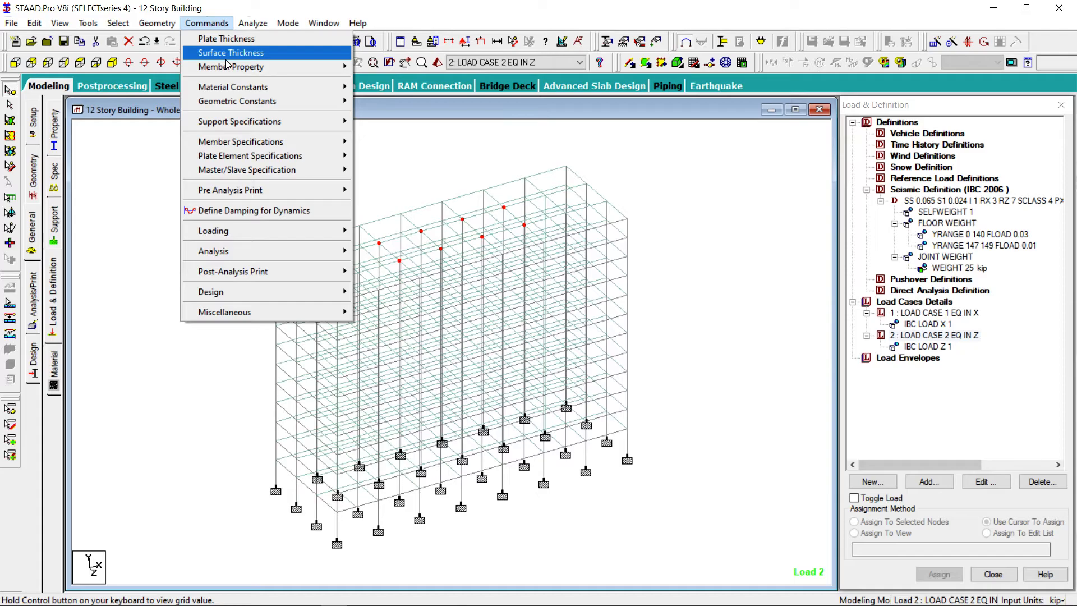
{"action": "mouse_move", "coordinate": [236, 251]}
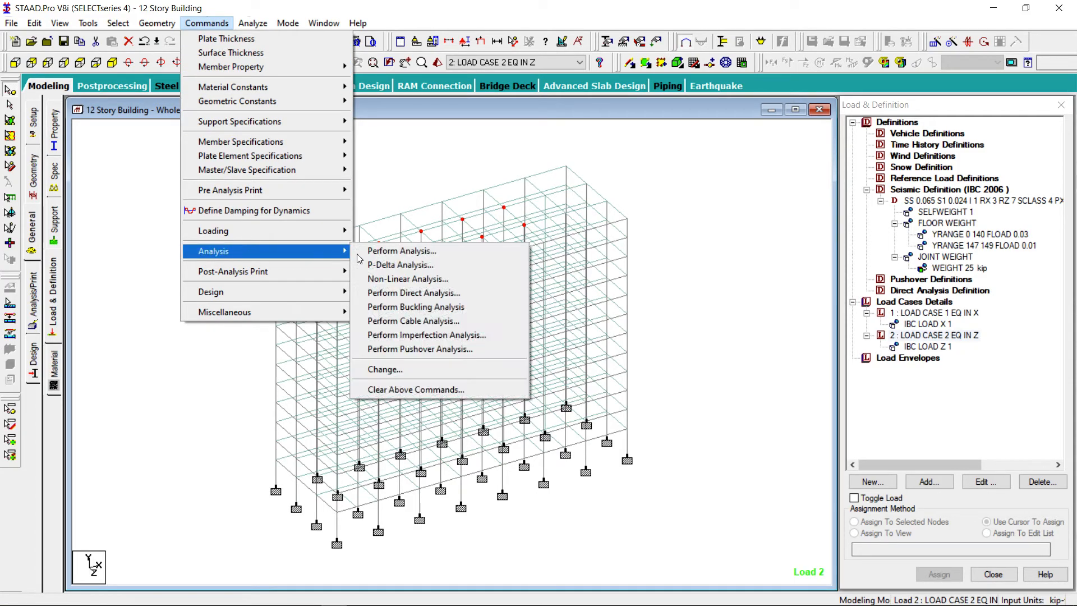
{"action": "left_click", "coordinate": [430, 258]}
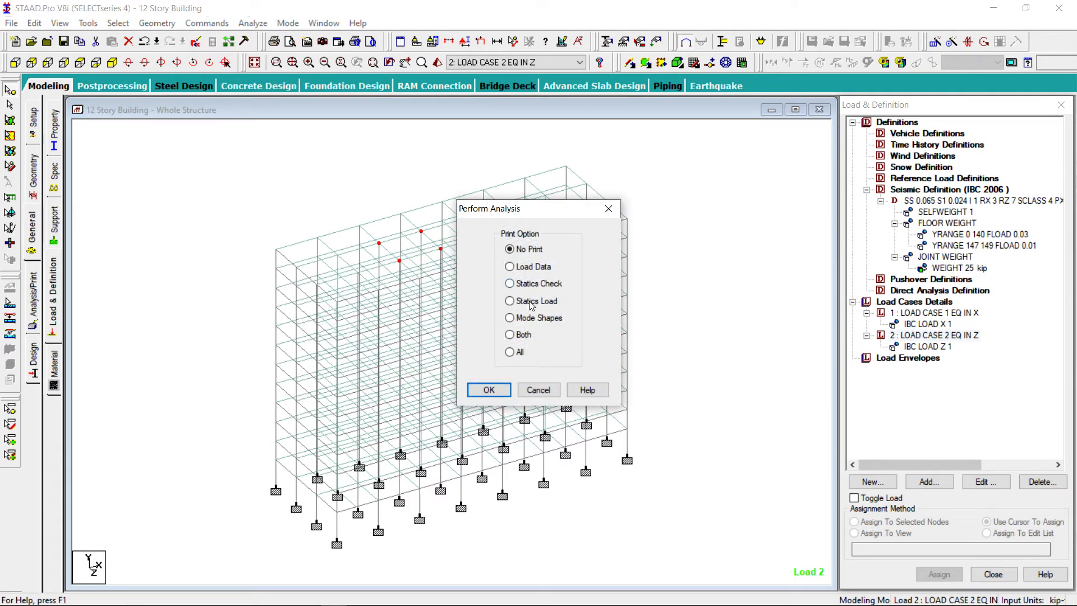
{"action": "left_click", "coordinate": [488, 390]}
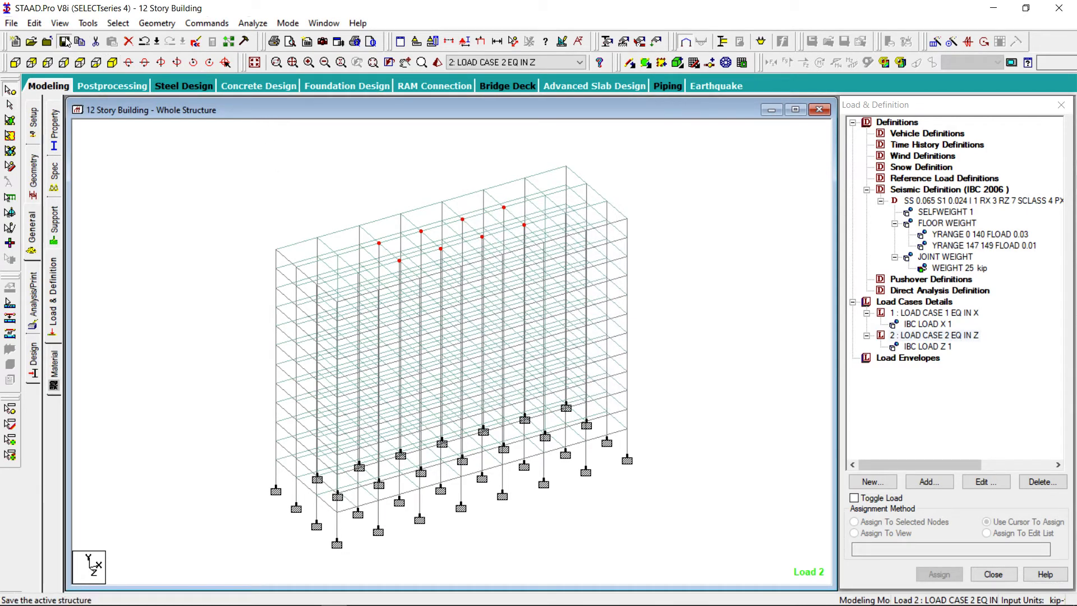
{"action": "left_click", "coordinate": [454, 330]}
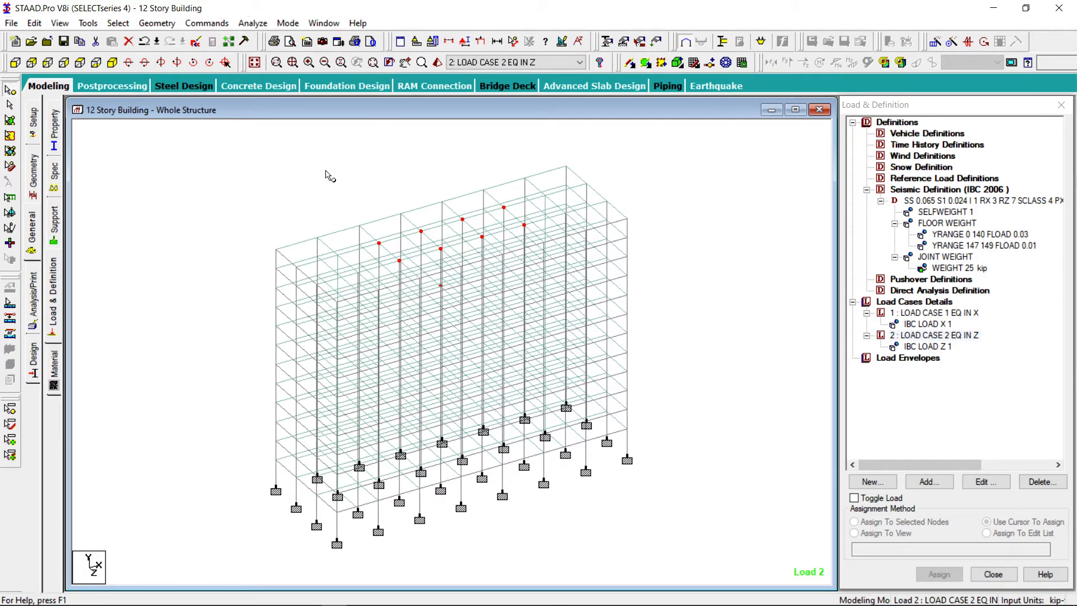
Run the analysis and examine the errors reported in the output file
{"action": "left_click", "coordinate": [247, 24]}
{"action": "left_click", "coordinate": [269, 39]}
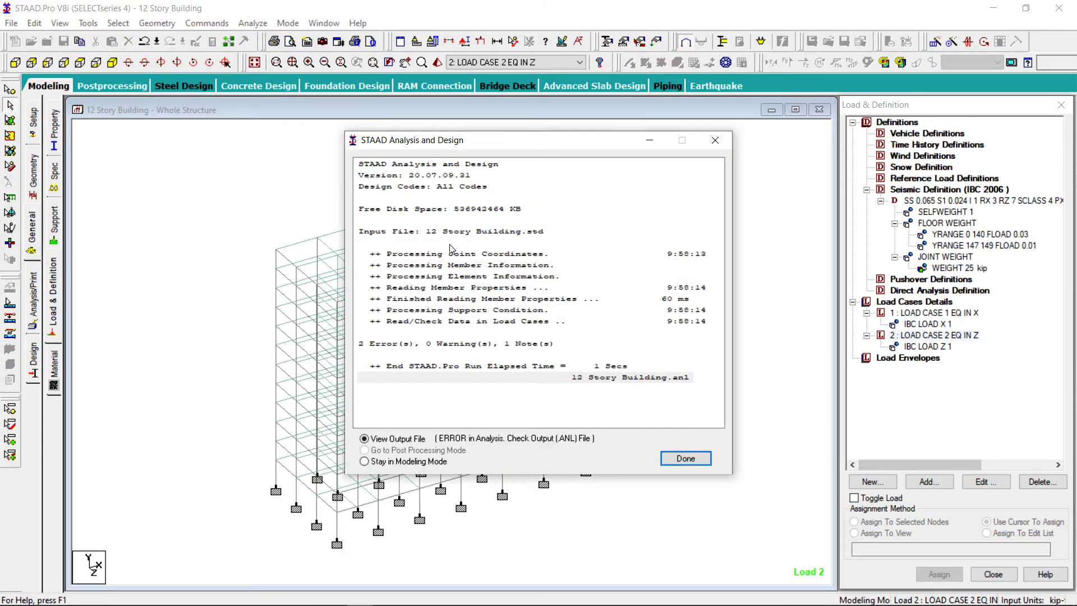
{"action": "left_click", "coordinate": [673, 458]}
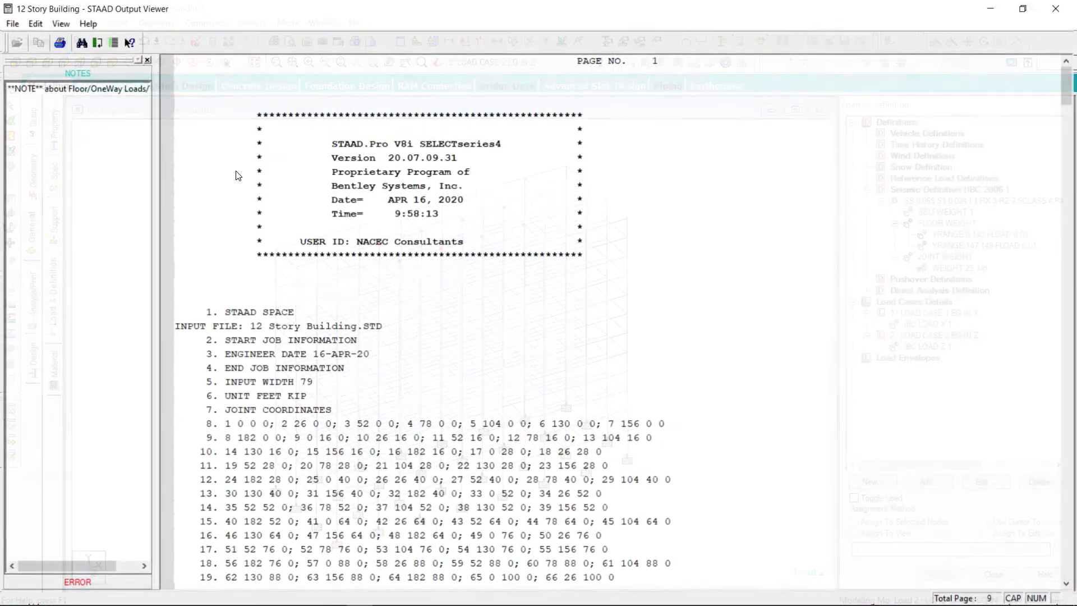
{"action": "left_click", "coordinate": [78, 584]}
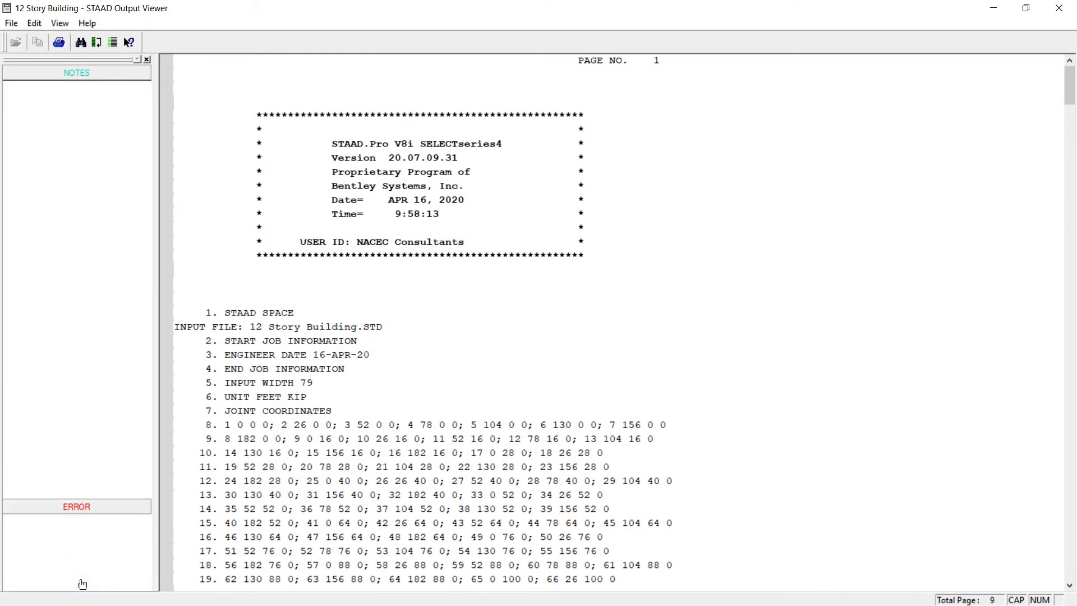
{"action": "left_click", "coordinate": [102, 106]}
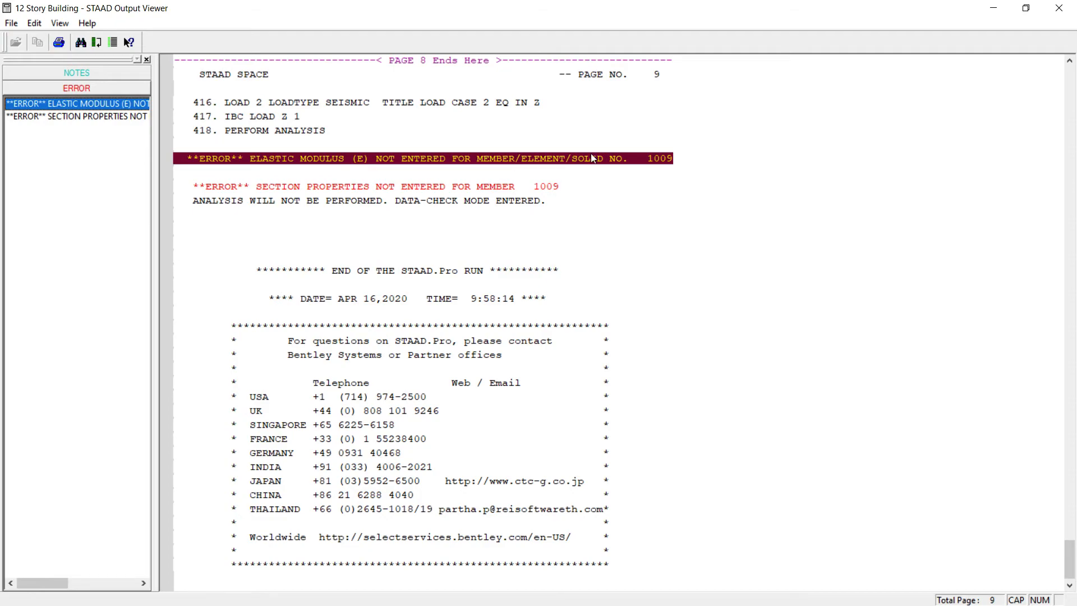
{"action": "left_click", "coordinate": [1059, 8]}
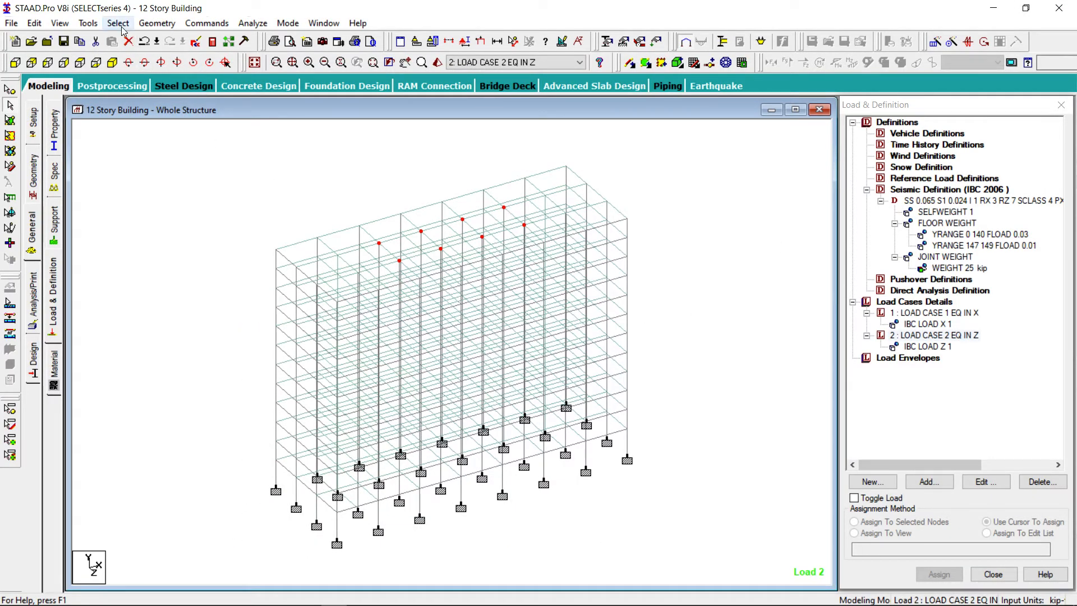
Select the beam that is missing a property, assign the Rect 24.00x24.00 concrete section to it and save the model
{"action": "left_click", "coordinate": [118, 23]}
{"action": "mouse_move", "coordinate": [161, 486]}
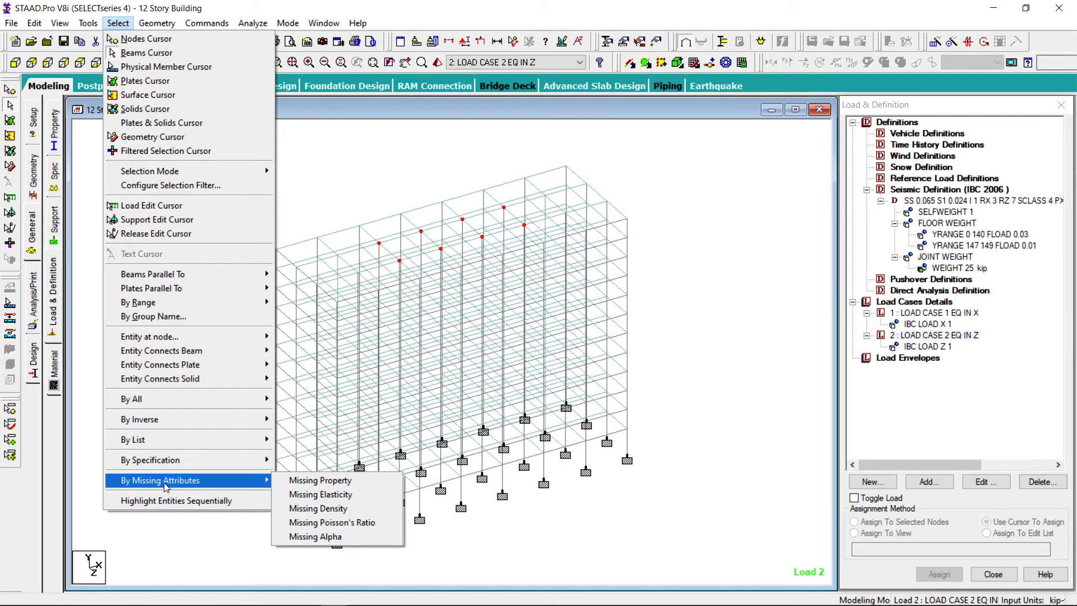
{"action": "left_click", "coordinate": [312, 480]}
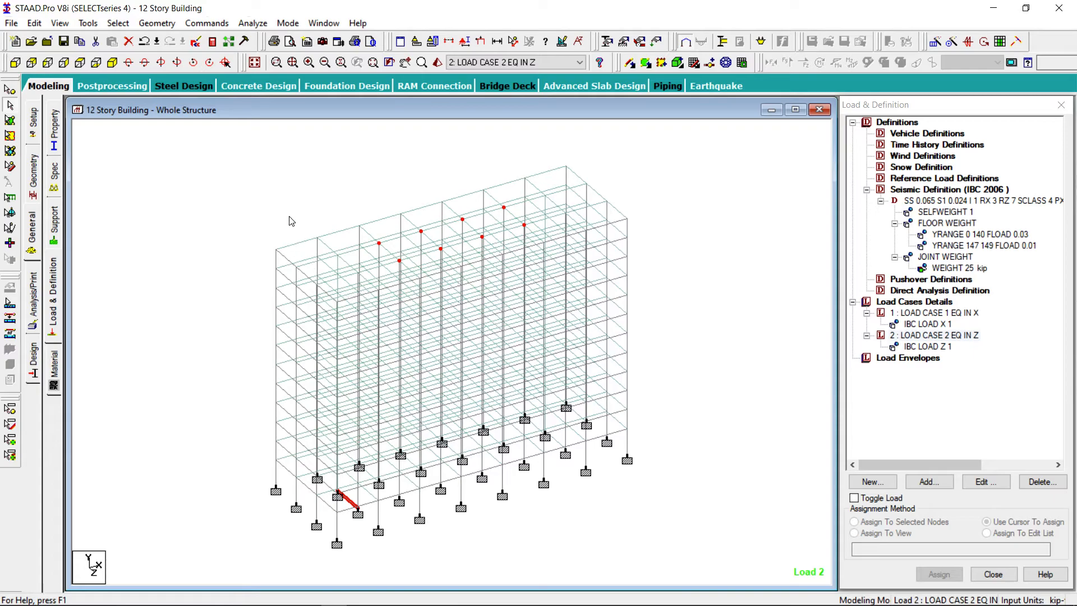
{"action": "left_click", "coordinate": [56, 137]}
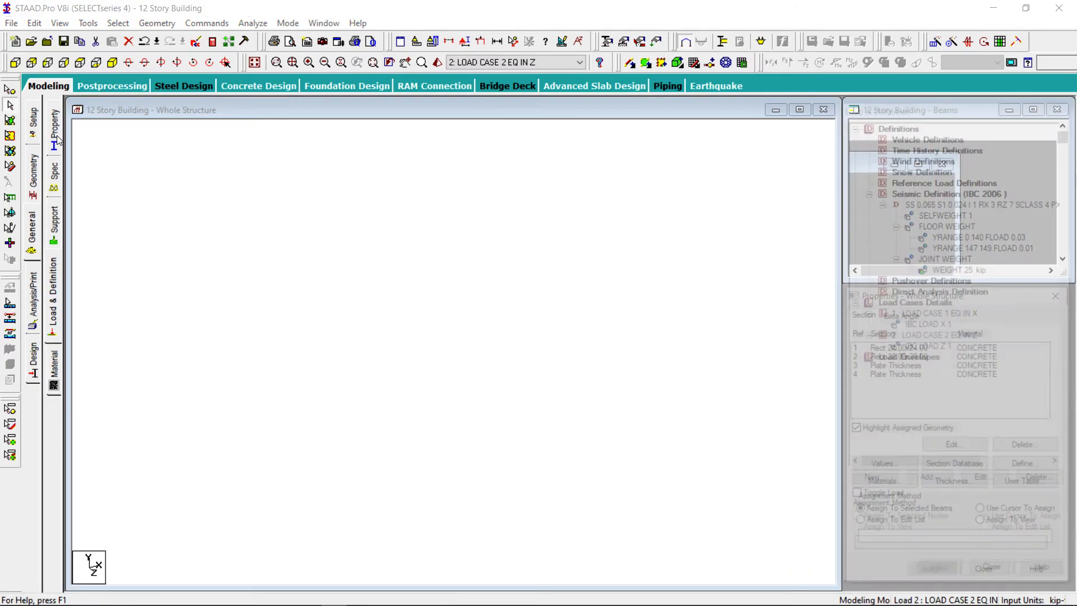
{"action": "left_click", "coordinate": [909, 346]}
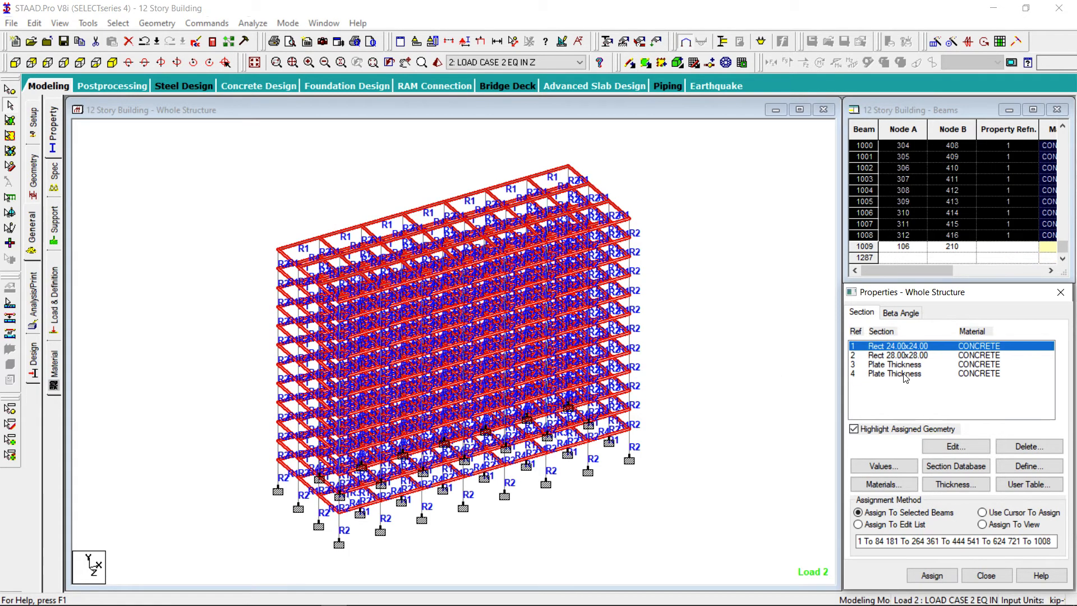
{"action": "left_click", "coordinate": [764, 438]}
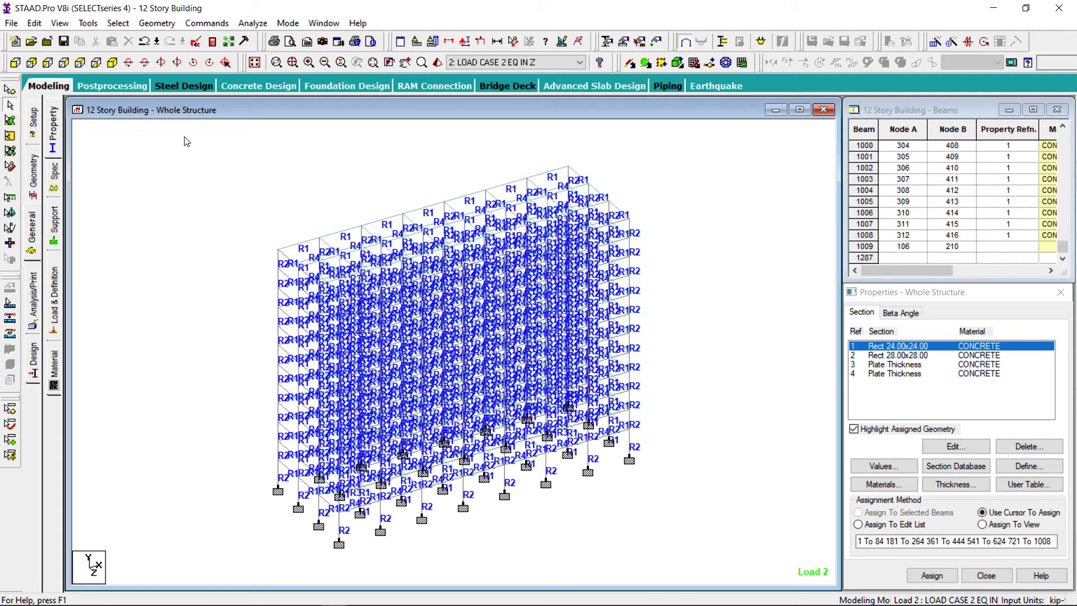
{"action": "left_click", "coordinate": [118, 23]}
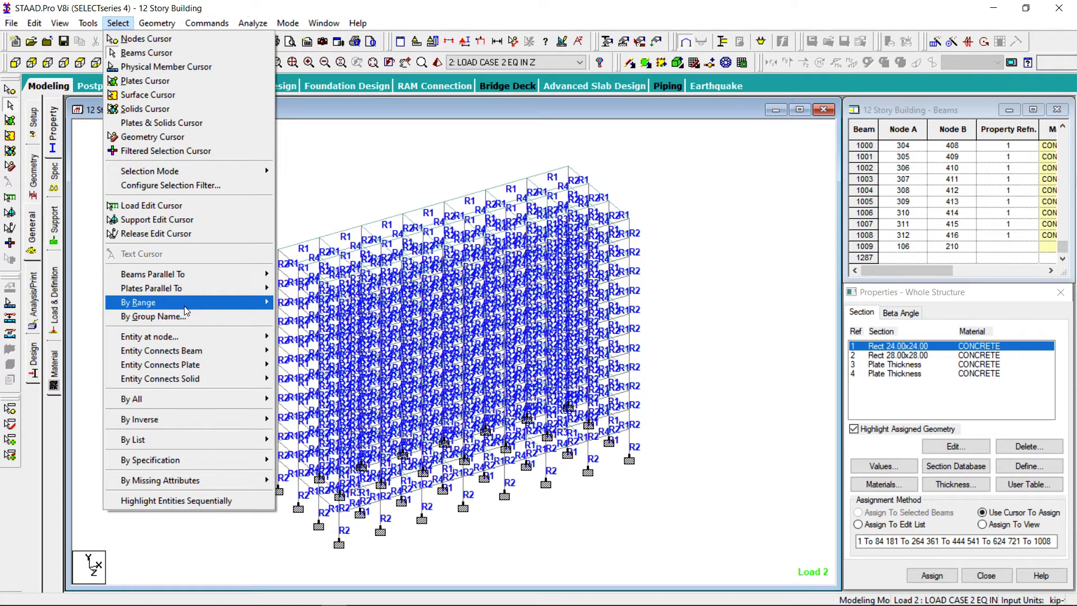
{"action": "mouse_move", "coordinate": [208, 483]}
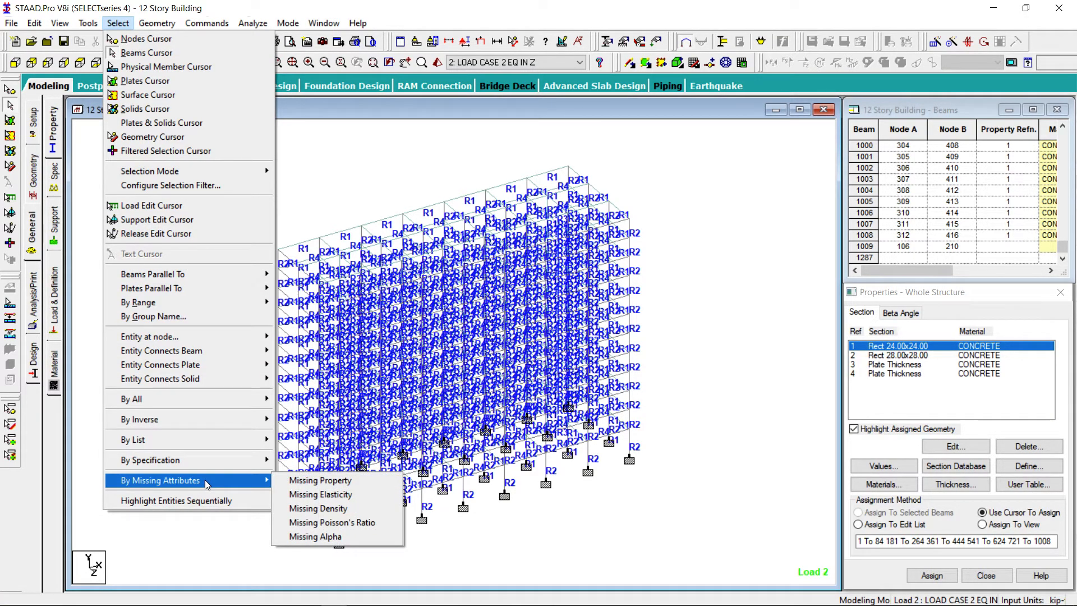
{"action": "left_click", "coordinate": [306, 480]}
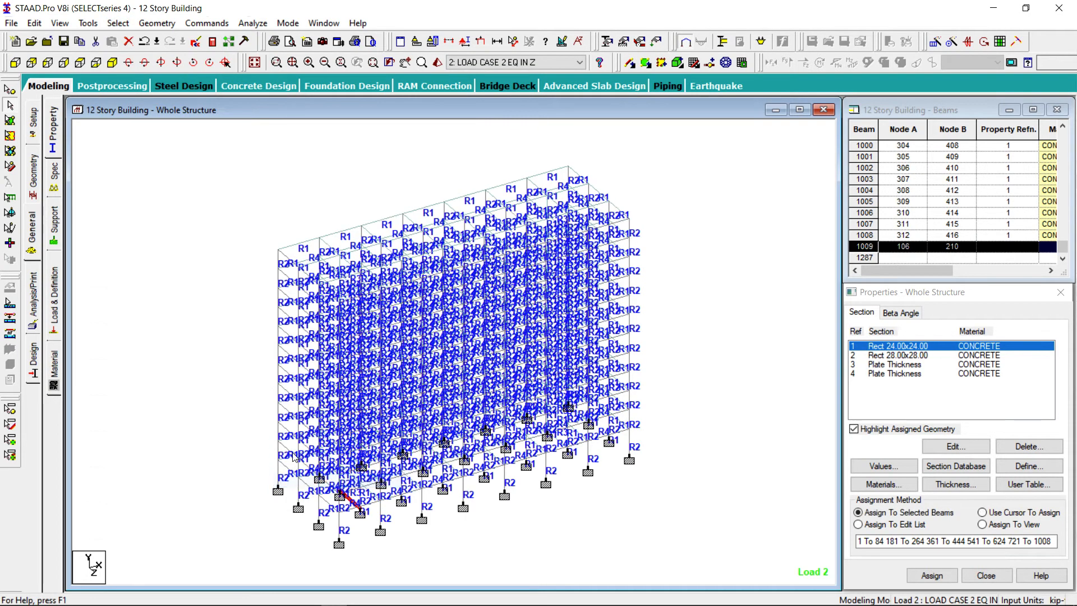
{"action": "left_click", "coordinate": [933, 575]}
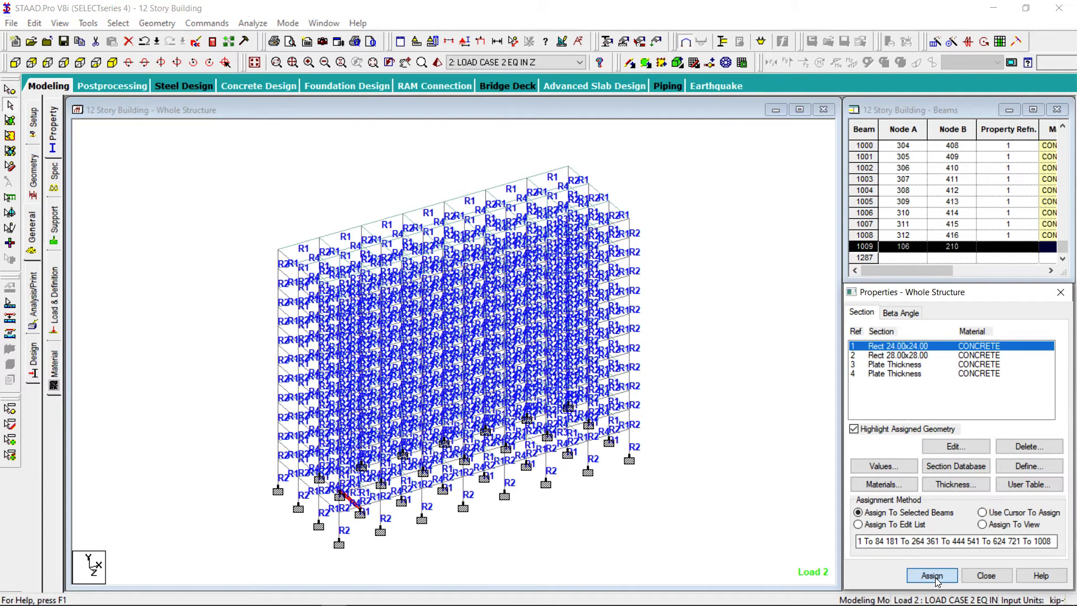
{"action": "left_click", "coordinate": [980, 477]}
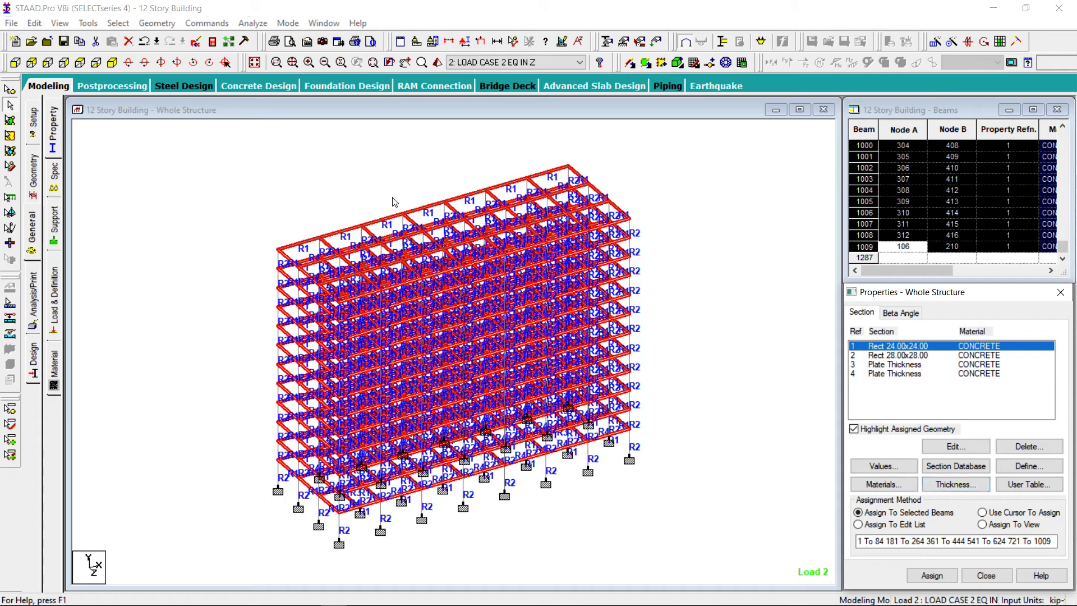
{"action": "left_click", "coordinate": [63, 41]}
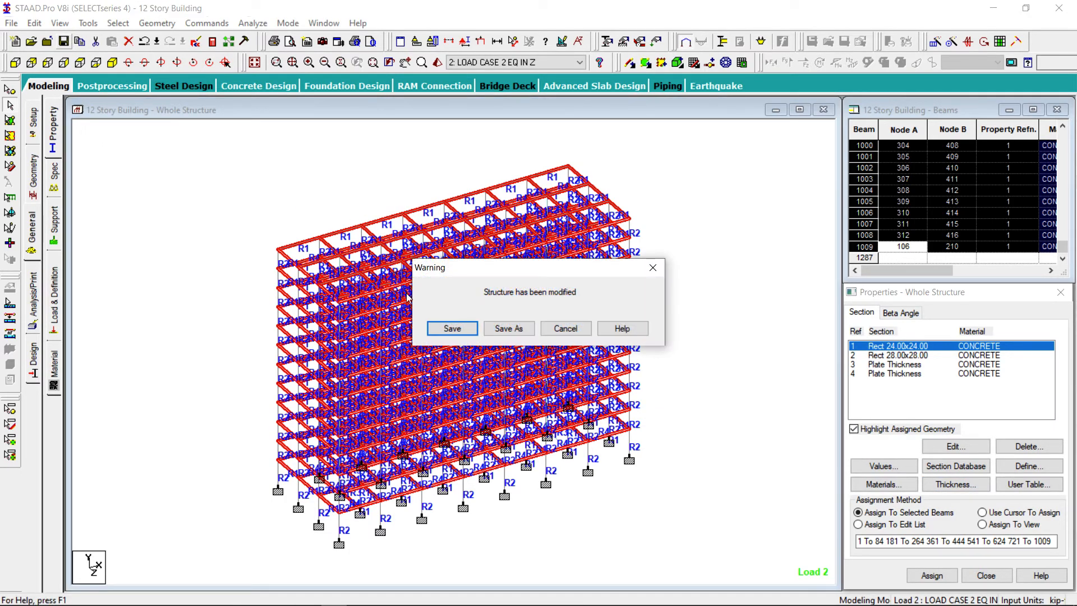
{"action": "left_click", "coordinate": [451, 331]}
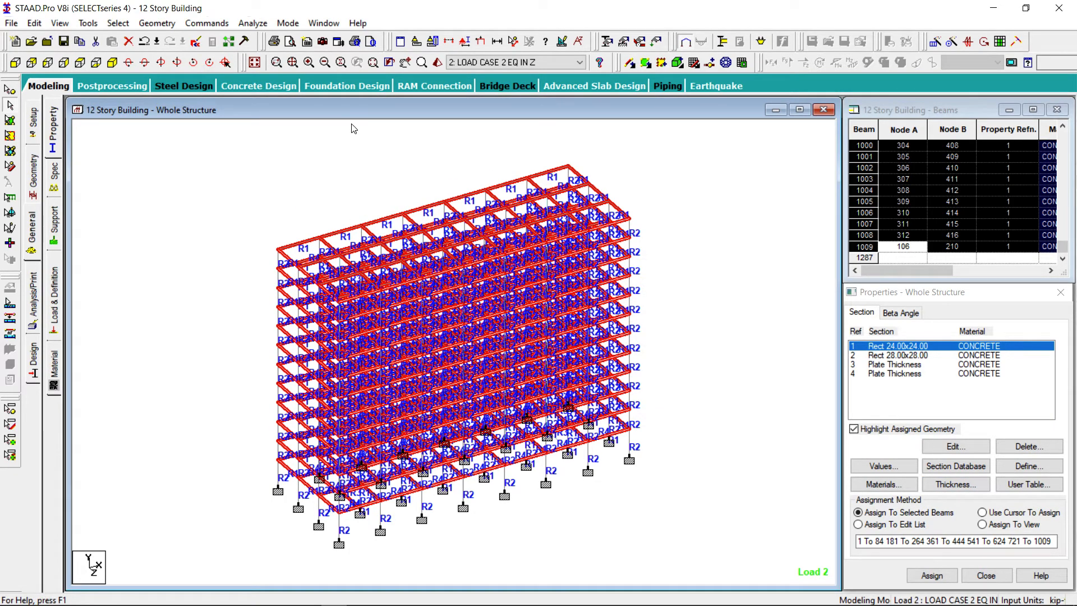
Isolate the second-to-last Y-Z plane frame and add a beam between its two middle supports at base level
{"action": "left_click", "coordinate": [10, 89]}
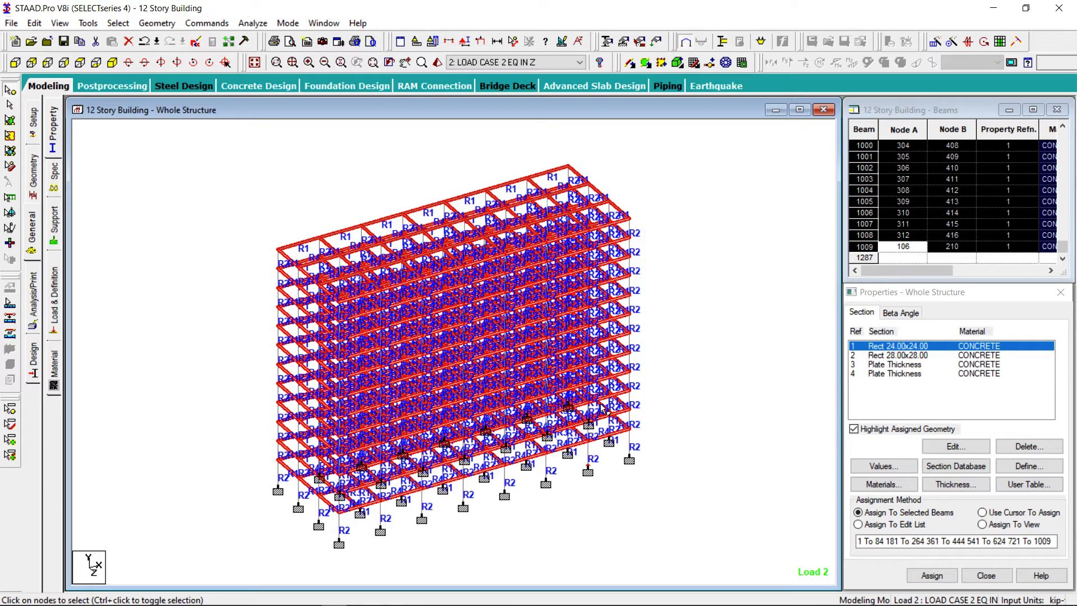
{"action": "left_click", "coordinate": [449, 42]}
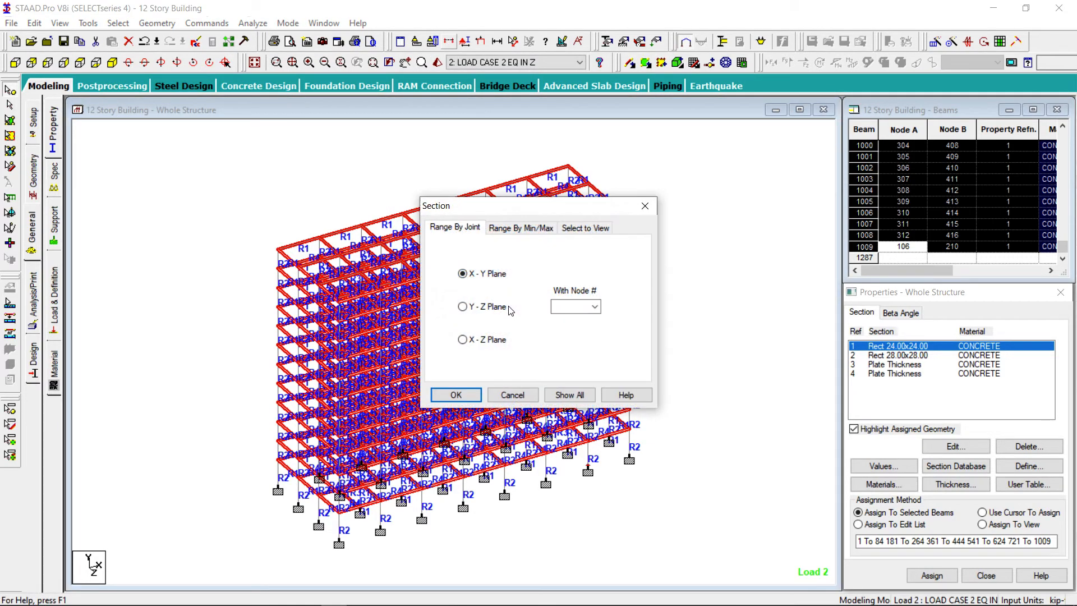
{"action": "left_click", "coordinate": [463, 306]}
{"action": "left_click", "coordinate": [558, 307]}
{"action": "key", "text": "Return"}
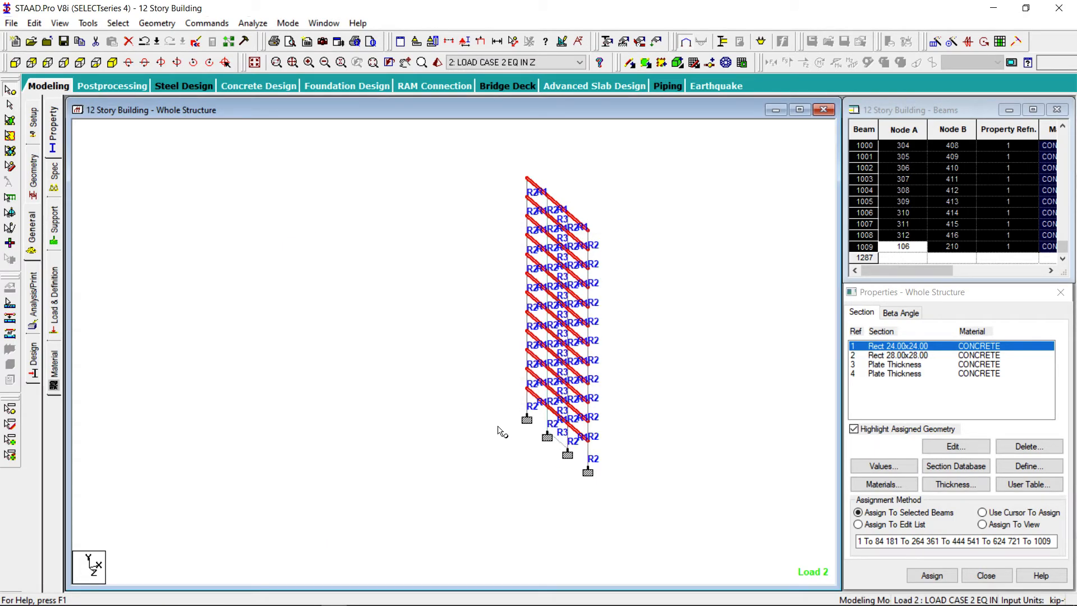
{"action": "left_click", "coordinate": [630, 66]}
{"action": "left_click_drag", "start_coordinate": [547, 436], "coordinate": [567, 453]}
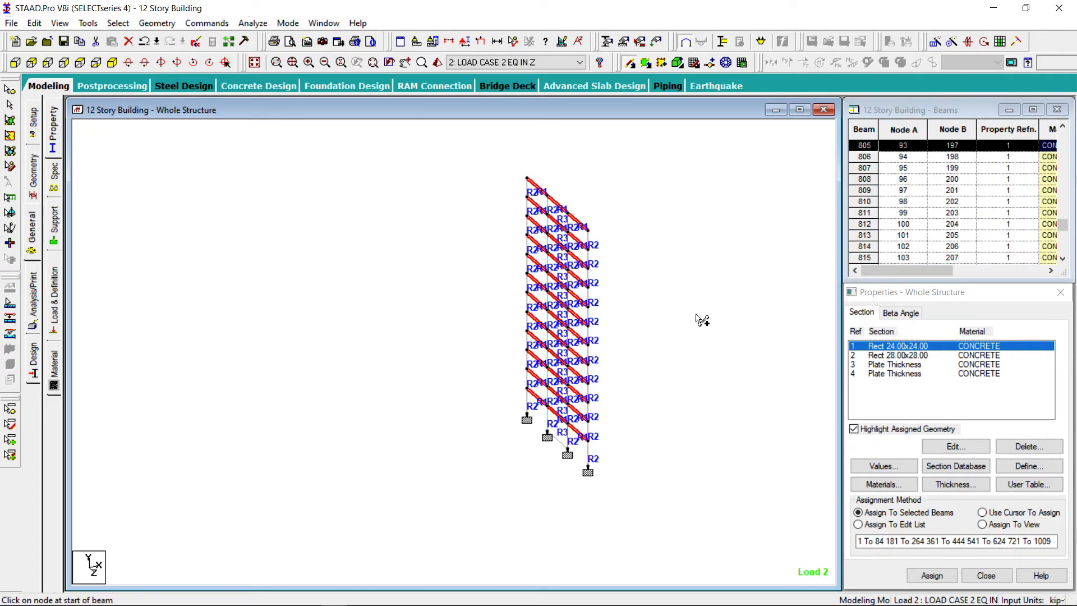
Assign the Rect 24.00x24.00 section to the new base-level beam between the two middle supports and save the model
{"action": "left_click", "coordinate": [10, 104]}
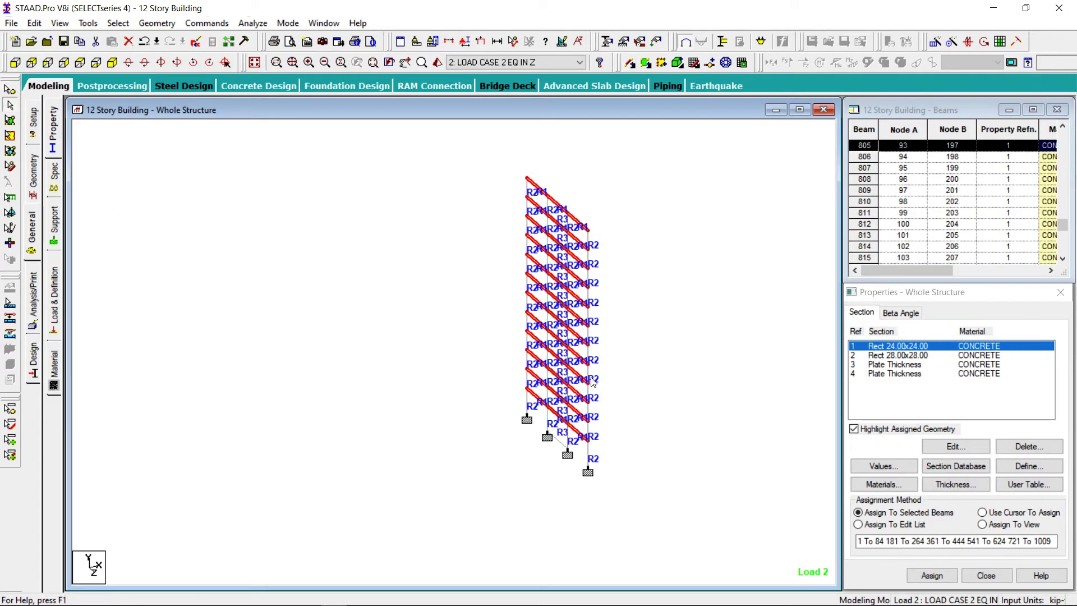
{"action": "left_click", "coordinate": [558, 440]}
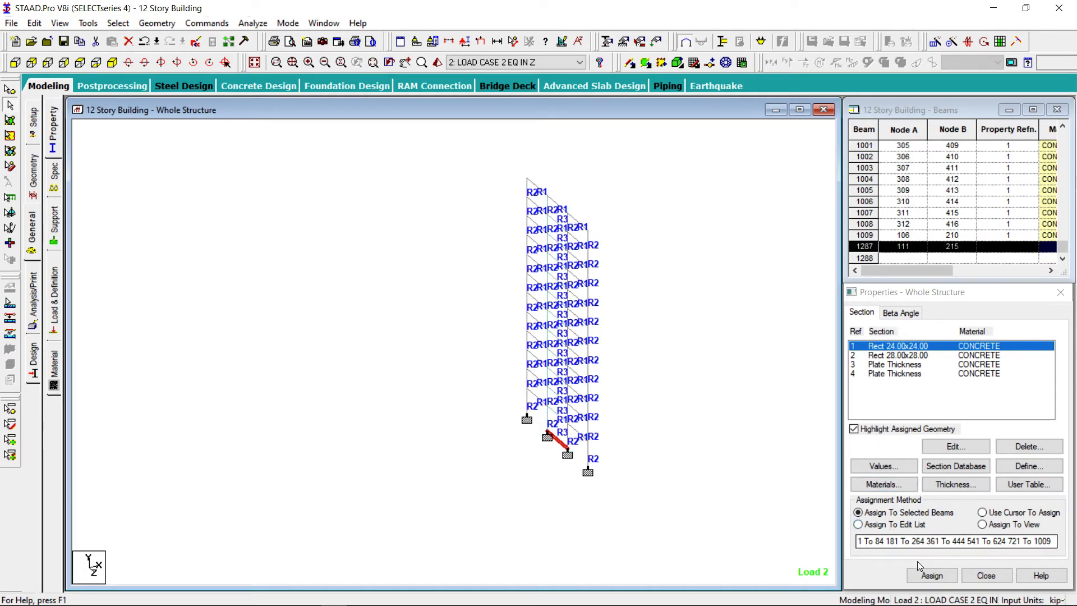
{"action": "left_click", "coordinate": [928, 577]}
{"action": "left_click", "coordinate": [960, 471]}
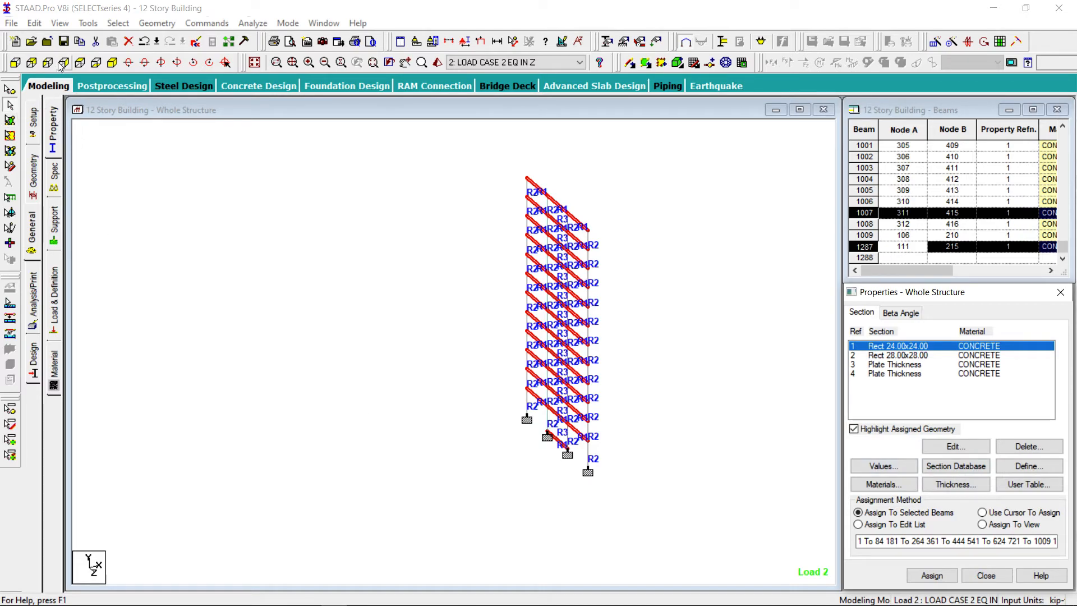
{"action": "left_click", "coordinate": [63, 41]}
{"action": "left_click", "coordinate": [452, 329]}
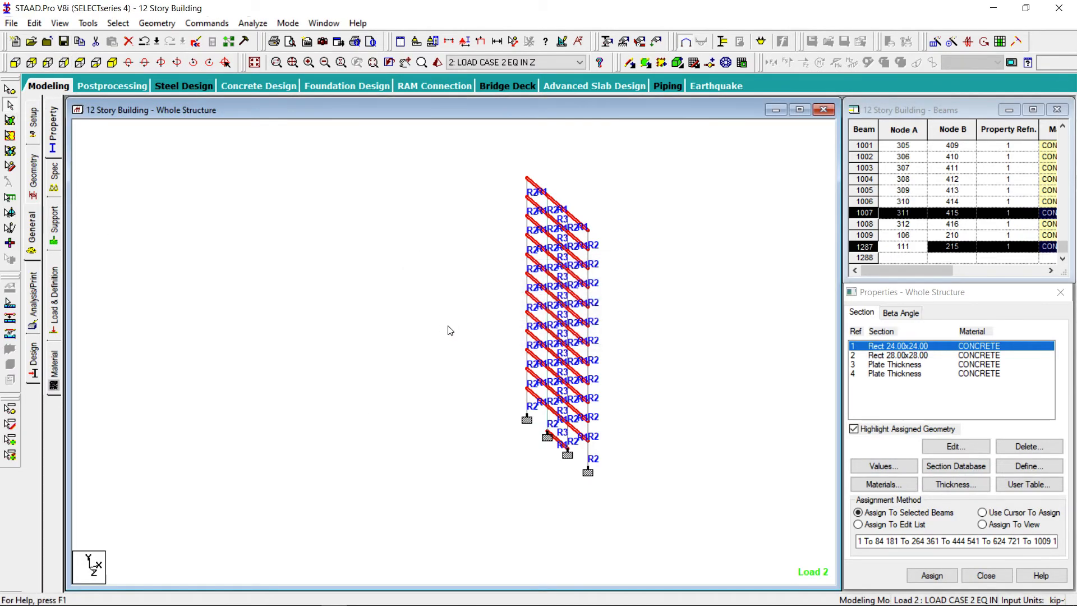
Show the whole structure again, close the section properties and beams table, and maximize the model view
{"action": "left_click", "coordinate": [254, 62]}
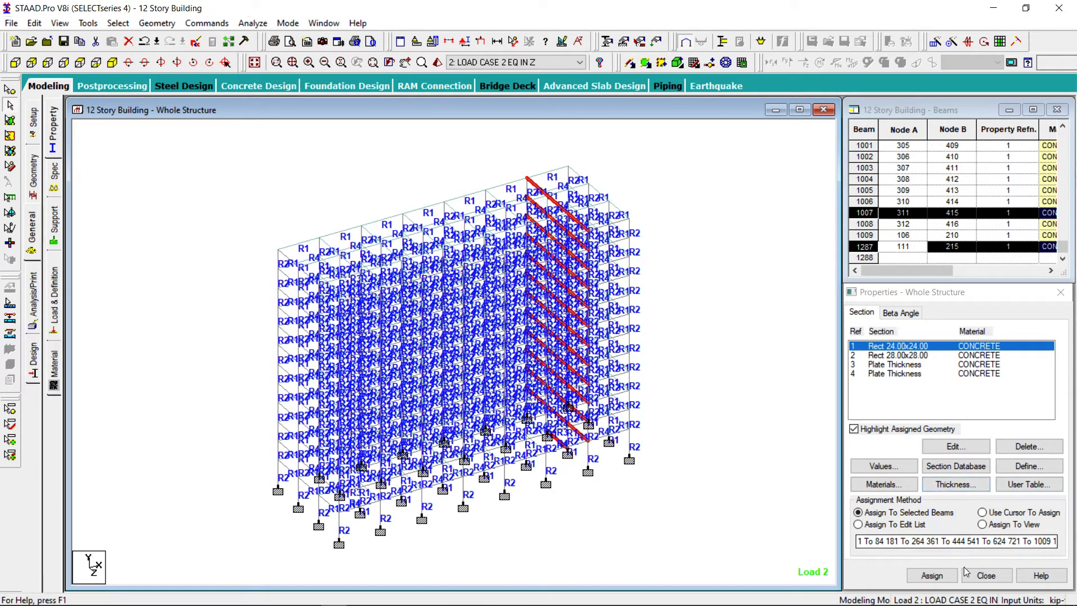
{"action": "left_click", "coordinate": [982, 575]}
{"action": "left_click", "coordinate": [749, 356]}
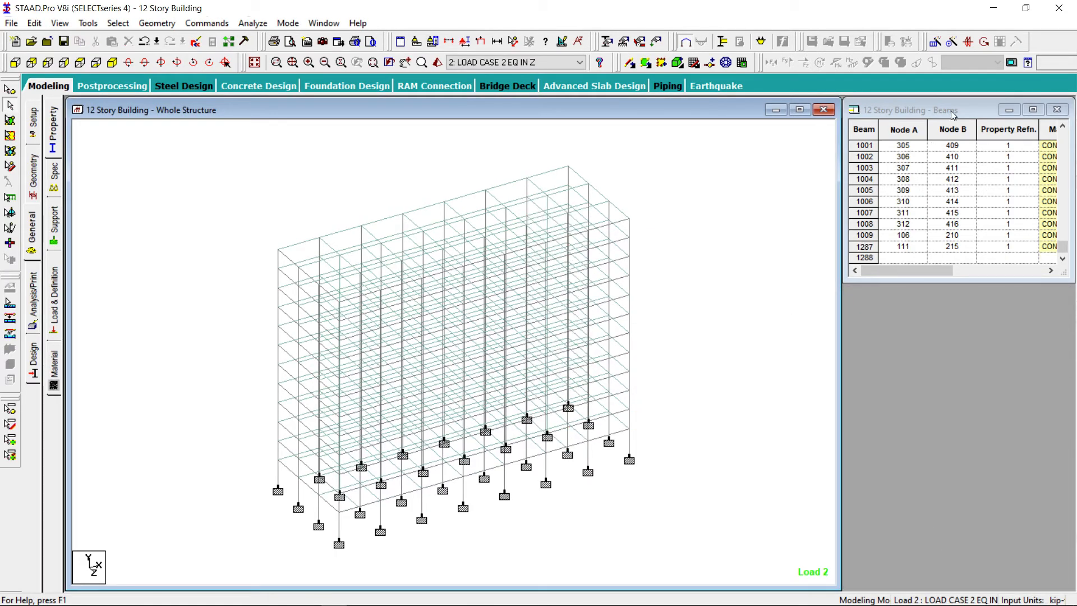
{"action": "left_click", "coordinate": [1057, 109]}
{"action": "left_click", "coordinate": [799, 110]}
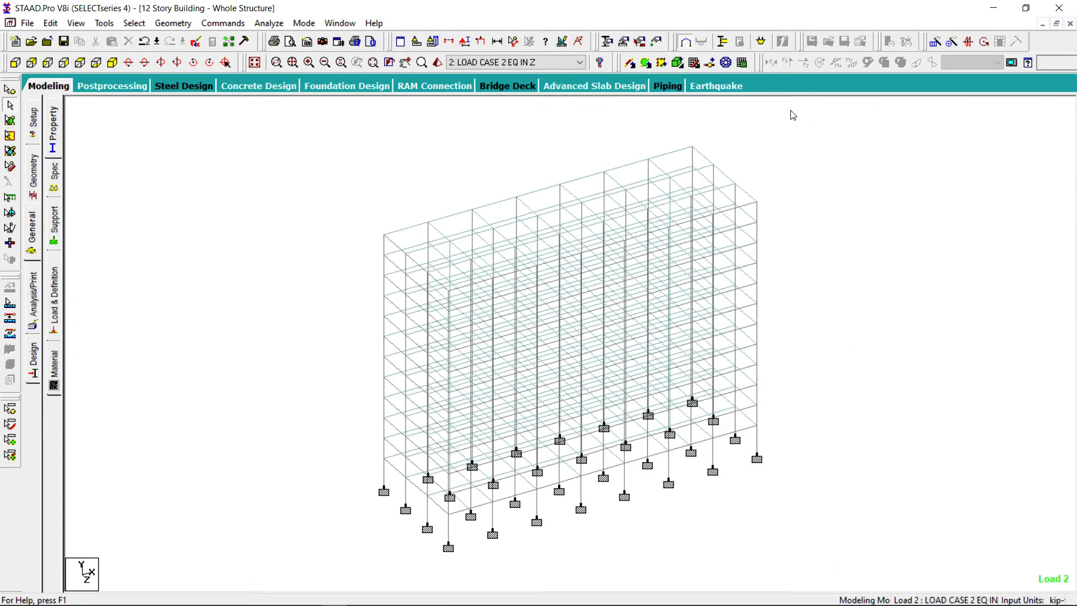
Run the structural analysis of the model and open its output file
{"action": "left_click", "coordinate": [268, 23]}
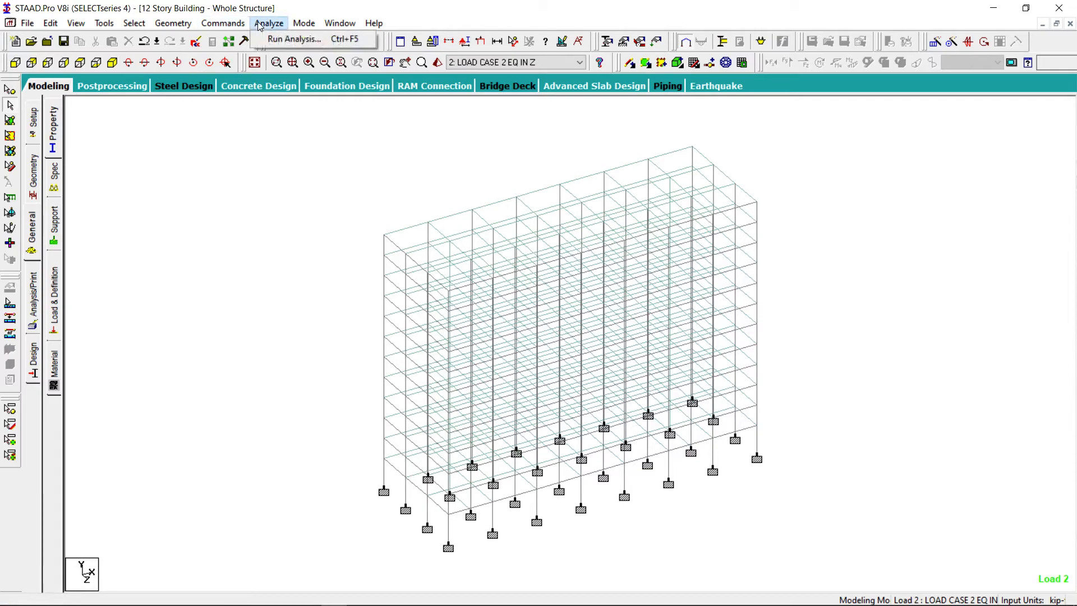
{"action": "left_click", "coordinate": [293, 40]}
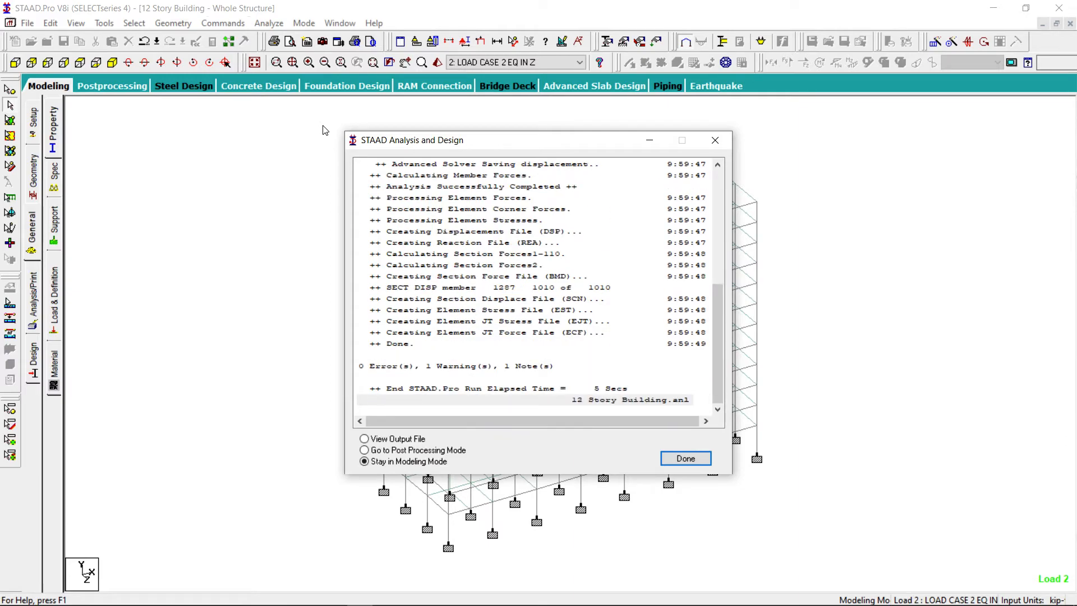
{"action": "left_click", "coordinate": [393, 438]}
{"action": "left_click", "coordinate": [685, 458]}
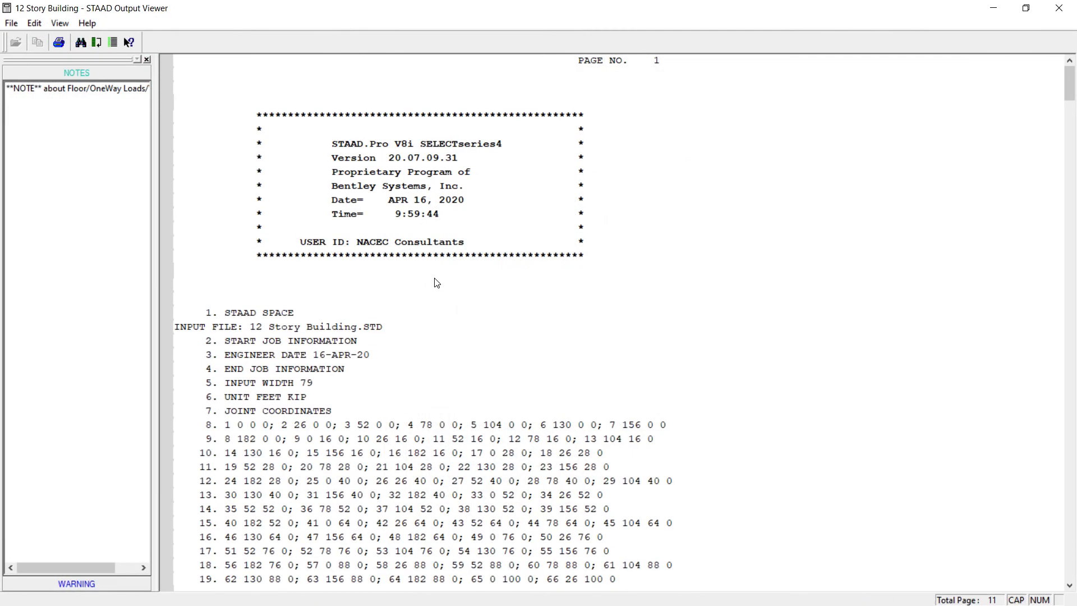
Examine the UBC/IBC analysis warning and the IBC 2006 base shear results in the output, and close the output viewer
{"action": "left_click", "coordinate": [102, 586]}
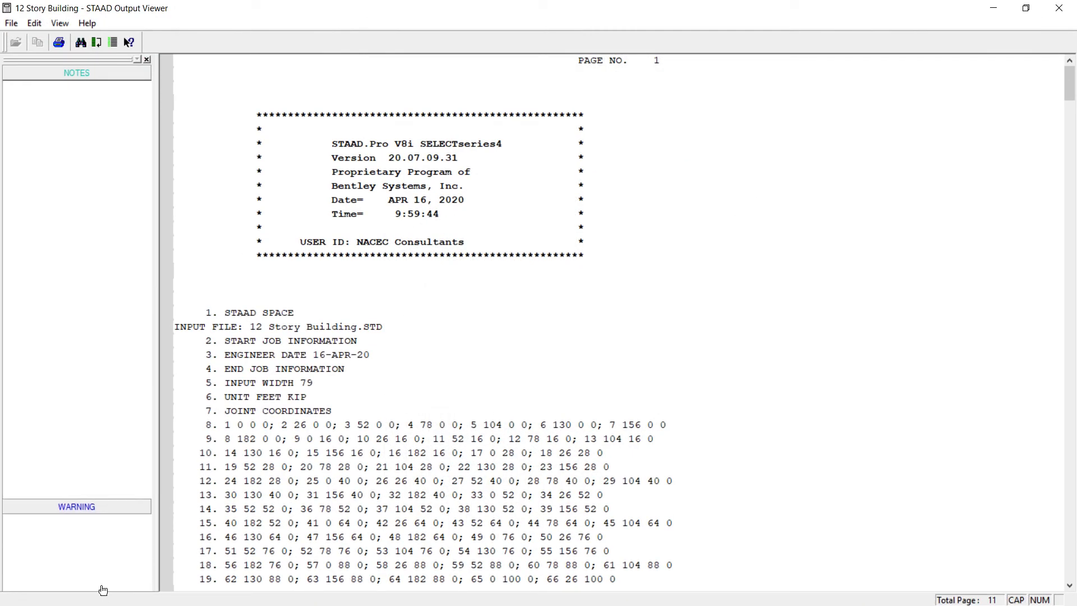
{"action": "left_click", "coordinate": [99, 105]}
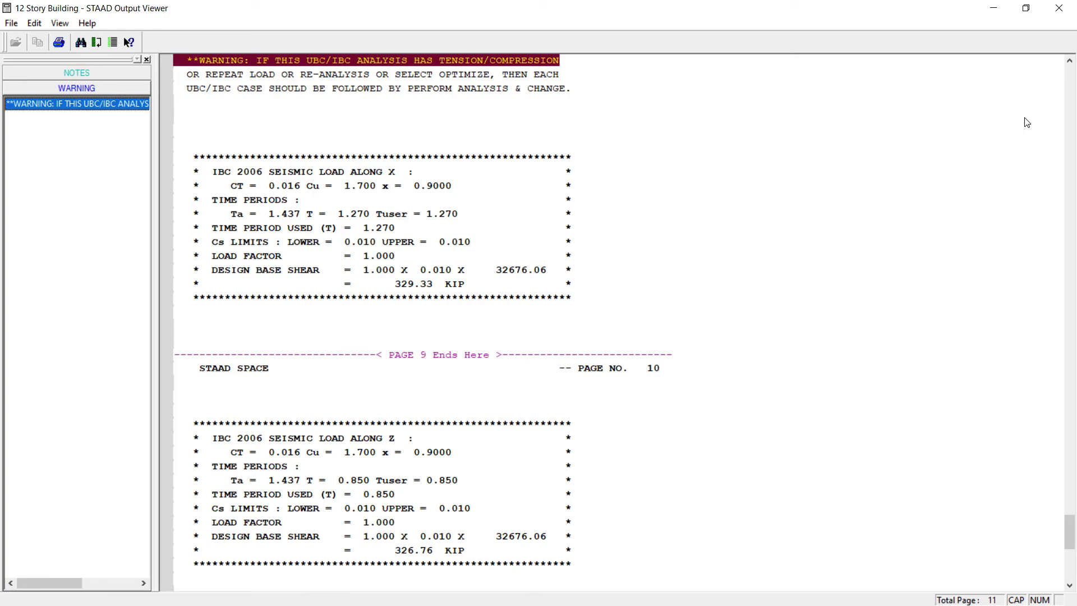
{"action": "left_click", "coordinate": [1059, 9]}
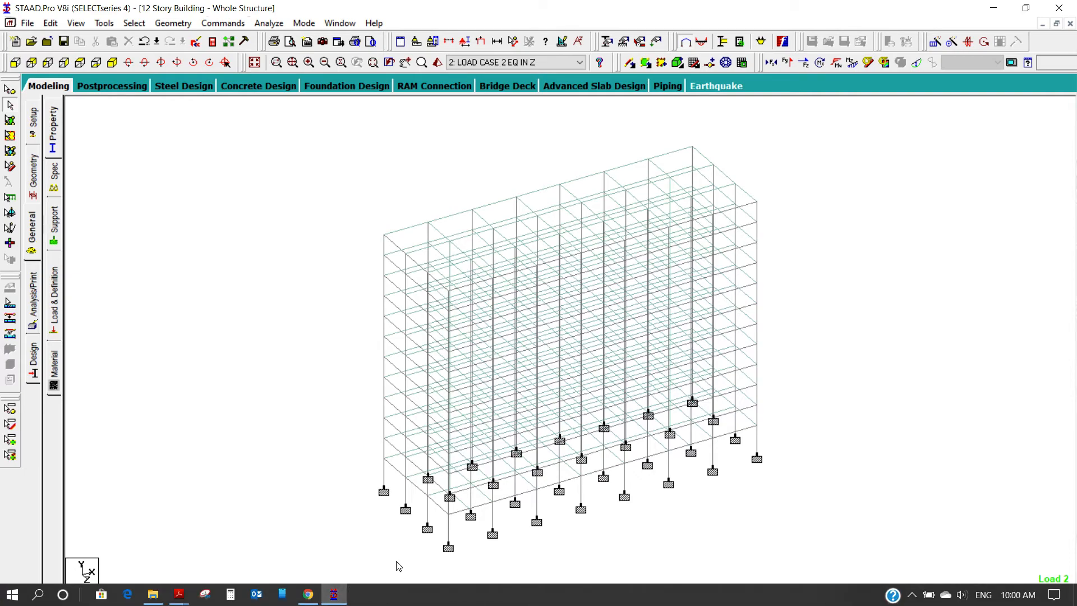
Switch to the Seismic and Wind Design of Concrete Buildings PDF in Acrobat Reader and find section 2.2.2 Seismic Load Analysis
{"action": "mouse_move", "coordinate": [179, 594]}
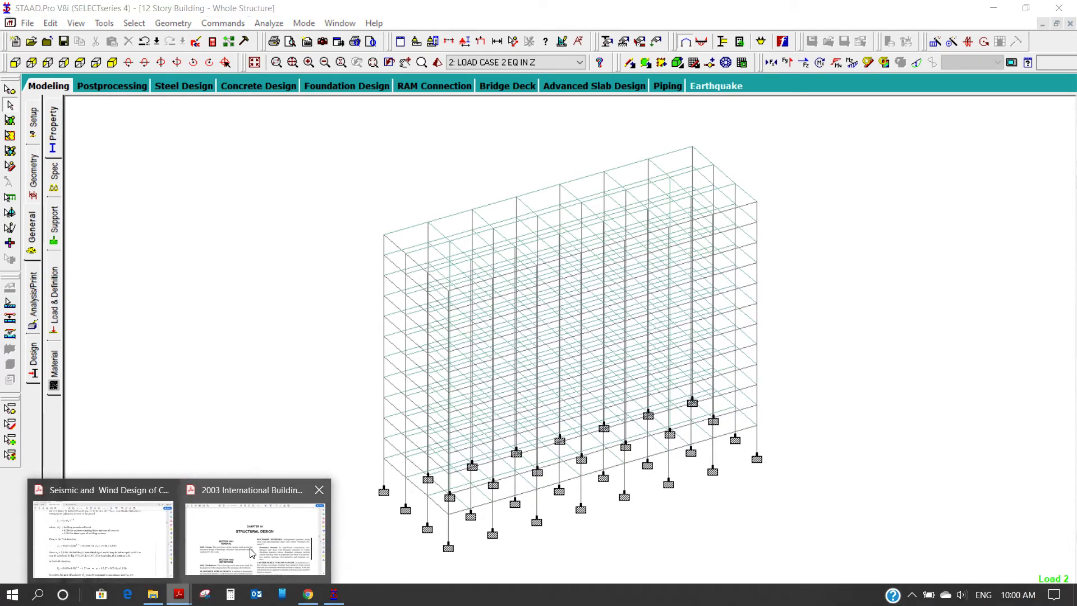
{"action": "left_click", "coordinate": [103, 538]}
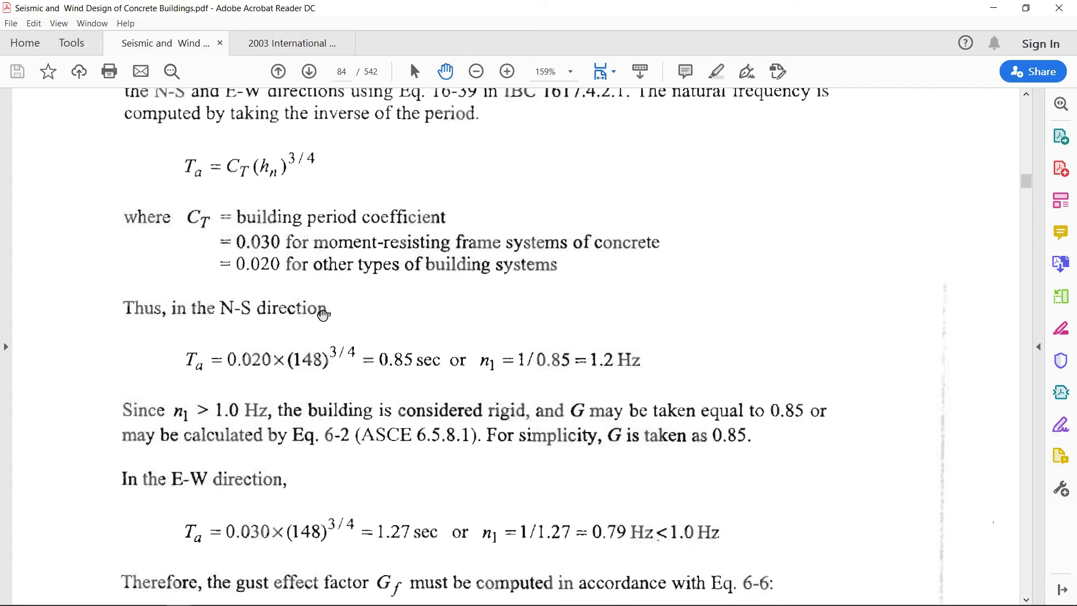
{"action": "scroll", "coordinate": [324, 312], "scroll_direction": "down", "scroll_amount": 3}
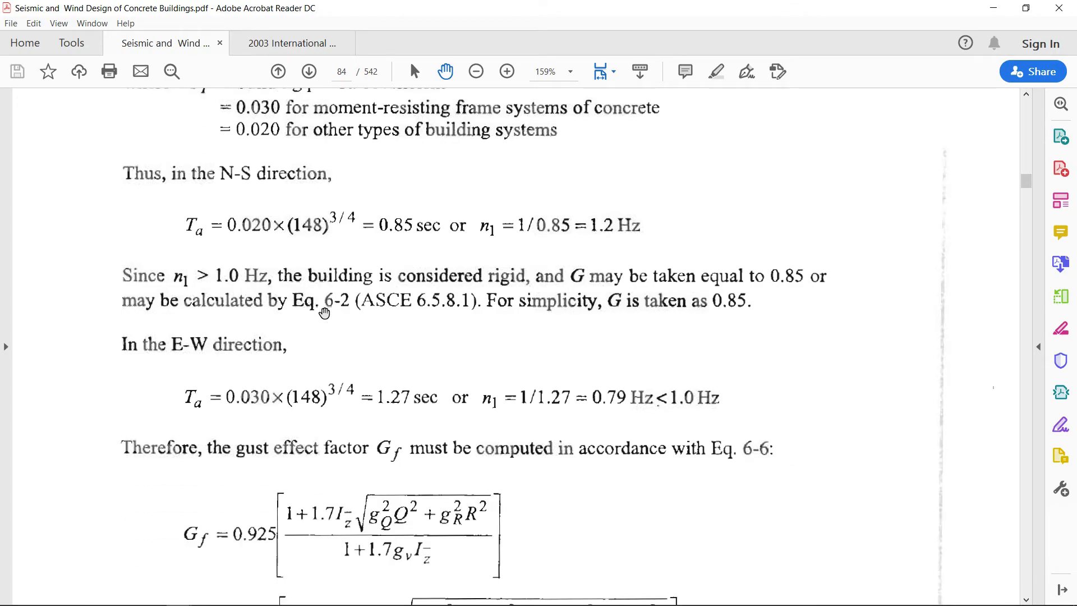
{"action": "scroll", "coordinate": [324, 312], "scroll_direction": "up", "scroll_amount": 4}
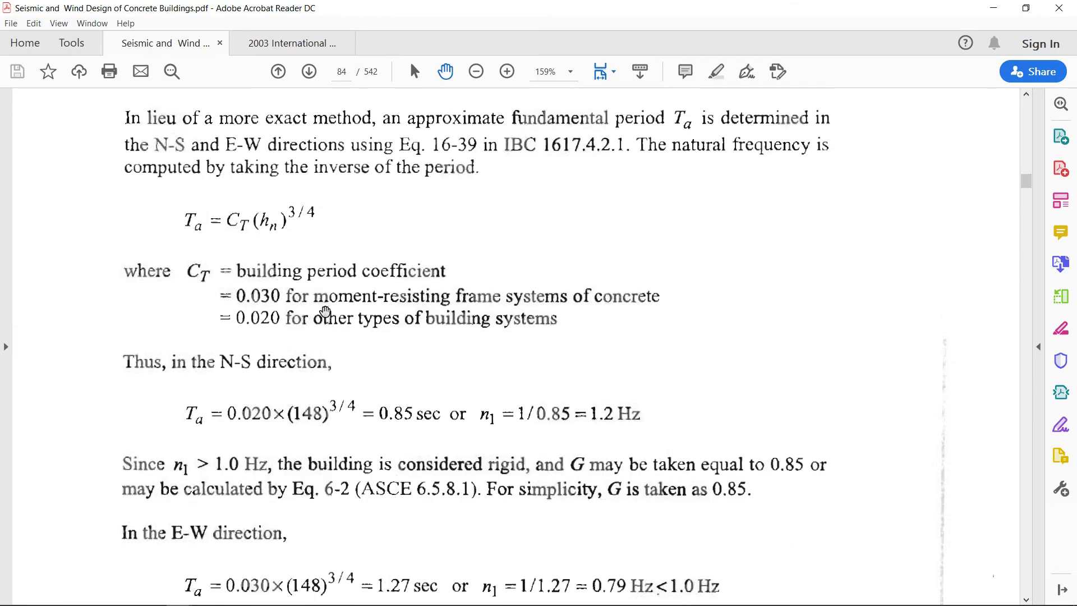
{"action": "scroll", "coordinate": [324, 311], "scroll_direction": "up", "scroll_amount": 14}
{"action": "scroll", "coordinate": [325, 311], "scroll_direction": "up", "scroll_amount": 13}
{"action": "scroll", "coordinate": [325, 311], "scroll_direction": "up", "scroll_amount": 14}
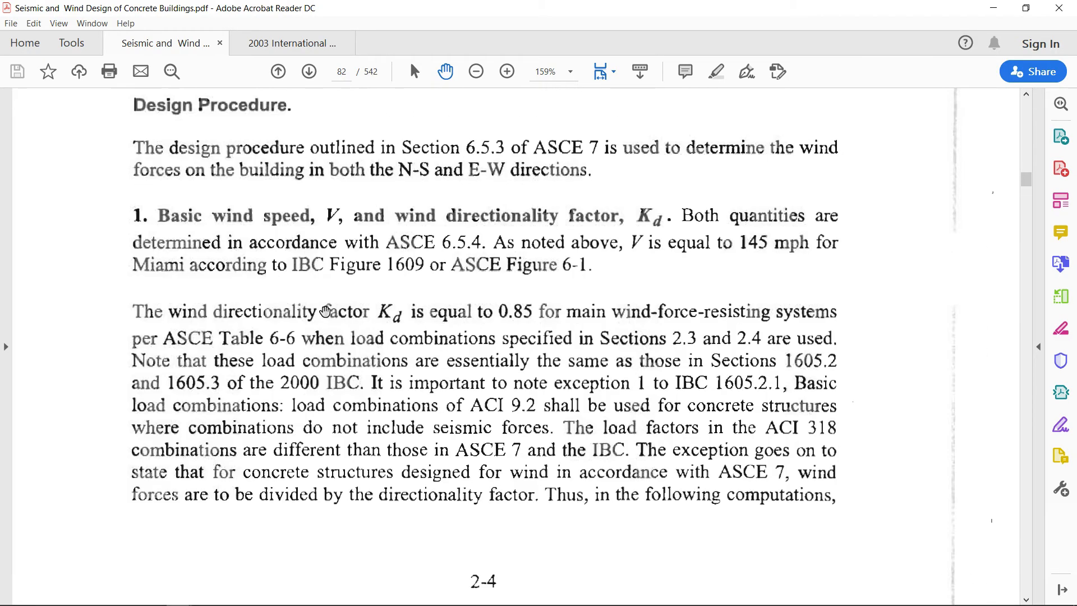
{"action": "scroll", "coordinate": [325, 311], "scroll_direction": "up", "scroll_amount": 12}
{"action": "scroll", "coordinate": [325, 312], "scroll_direction": "up", "scroll_amount": 10}
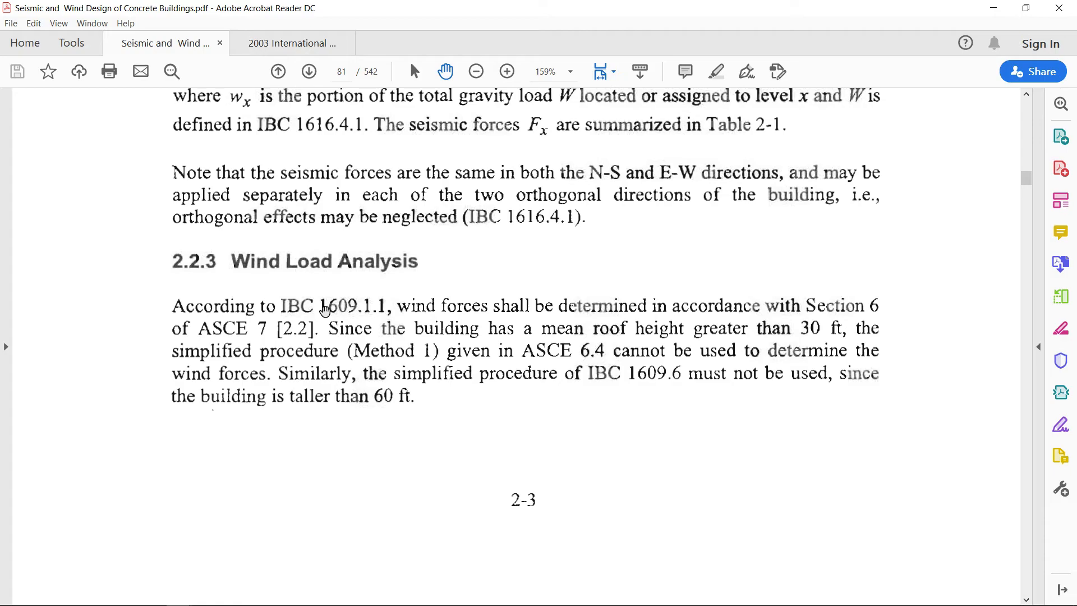
{"action": "scroll", "coordinate": [325, 311], "scroll_direction": "up", "scroll_amount": 10}
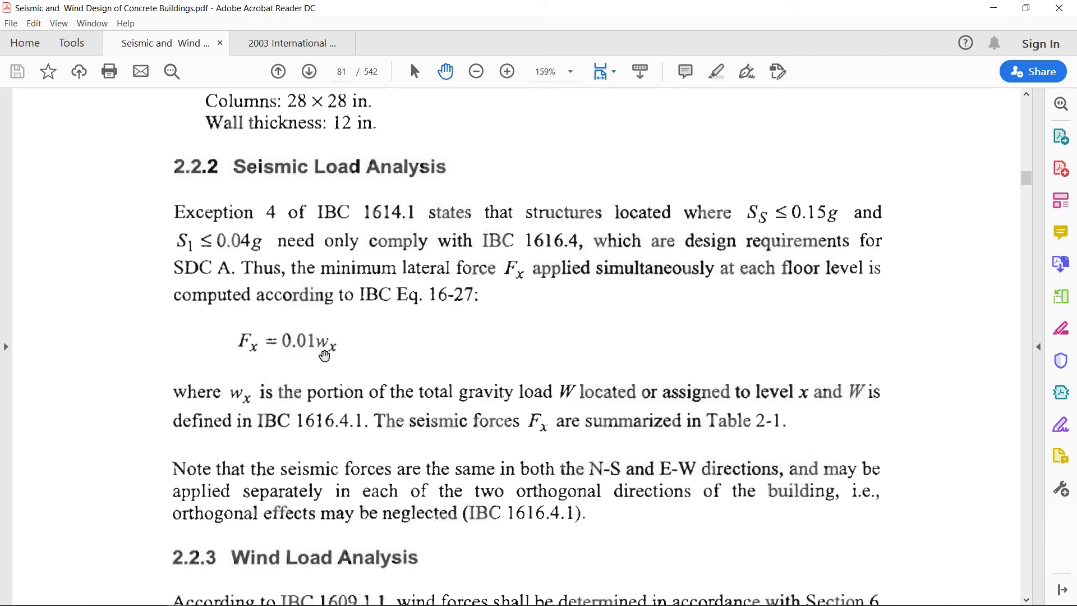
Return to STAAD.Pro, reopen the analysis output to review the design base shear along X and Z, and close the viewer
{"action": "left_click", "coordinate": [334, 595]}
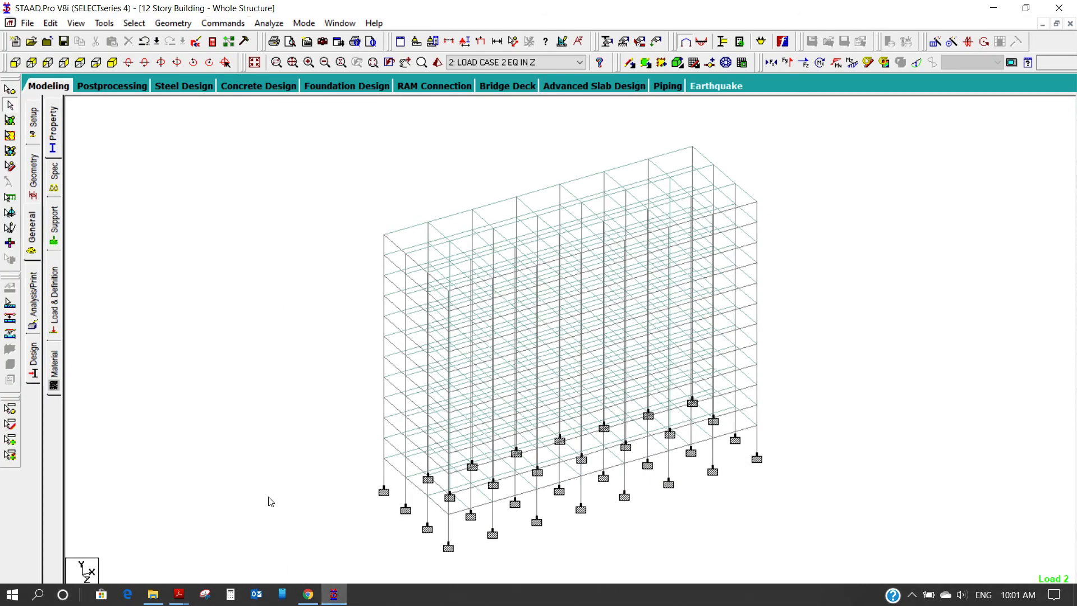
{"action": "left_click", "coordinate": [212, 42]}
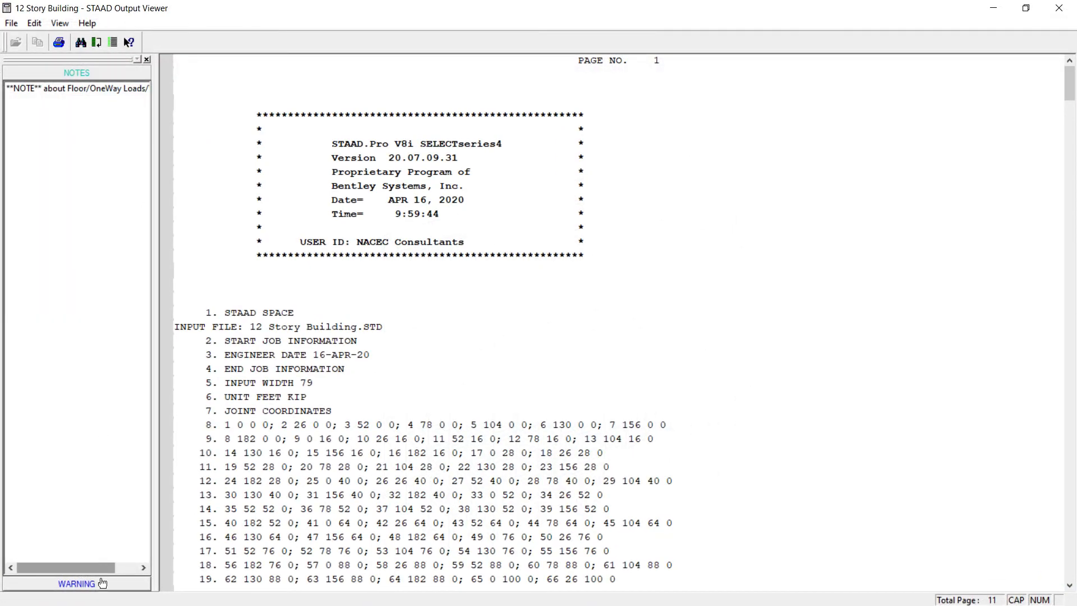
{"action": "left_click", "coordinate": [99, 581]}
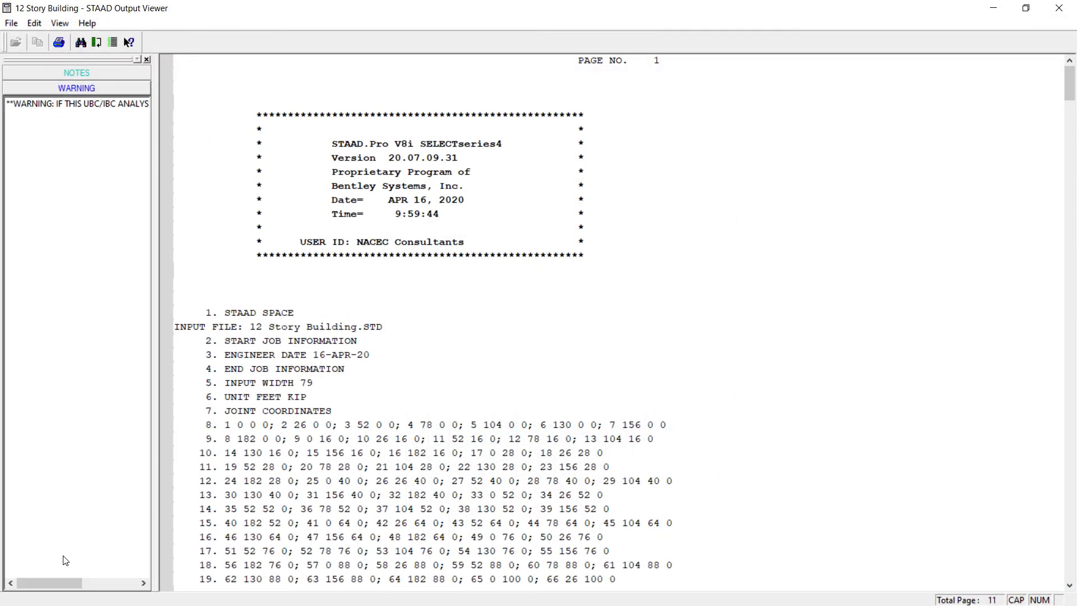
{"action": "left_click", "coordinate": [100, 104]}
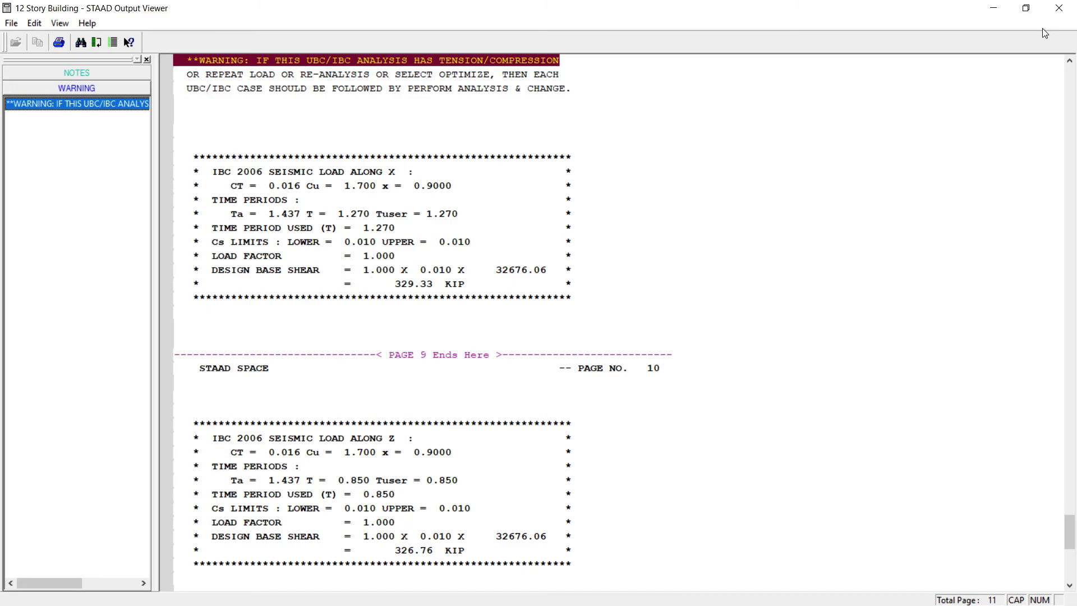
{"action": "left_click", "coordinate": [1059, 7]}
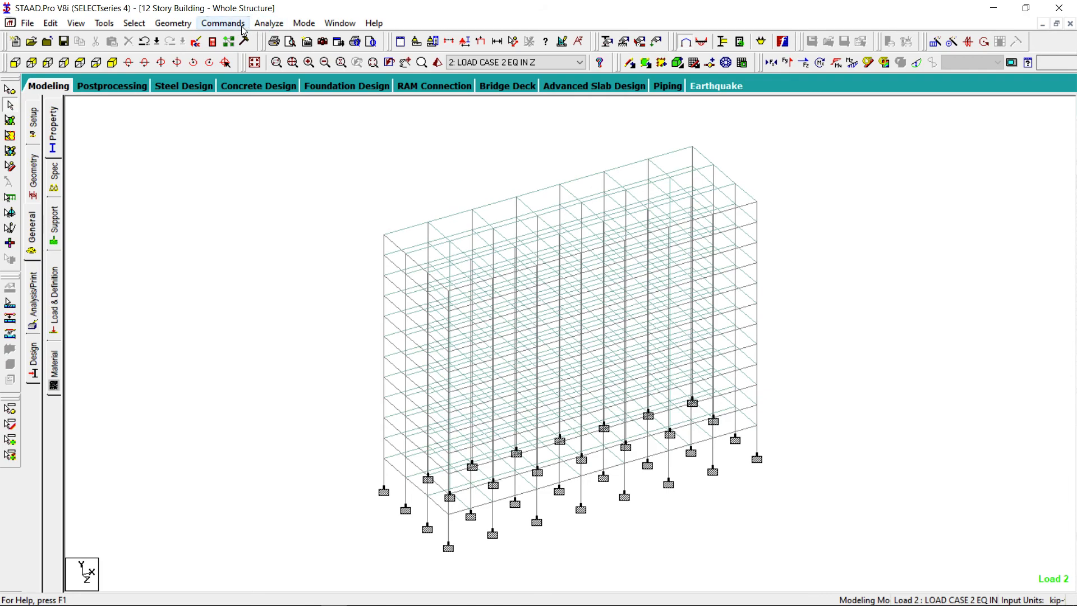
Switch back to the seismic design PDF and examine the story weights and lateral forces in Table 2-1, Seismic Forces for SDC A
{"action": "mouse_move", "coordinate": [179, 604]}
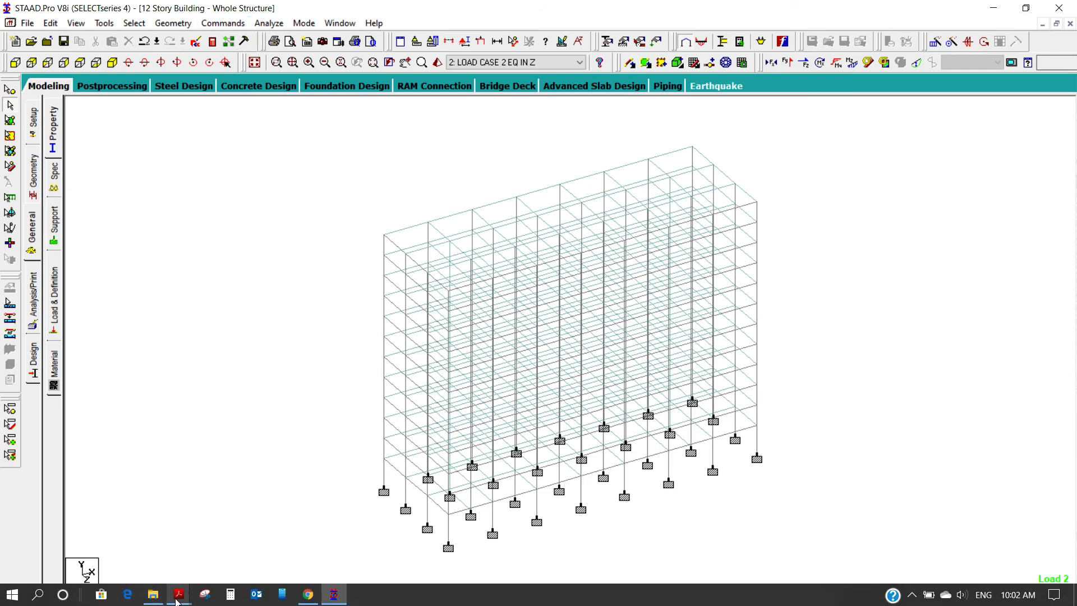
{"action": "left_click", "coordinate": [101, 533]}
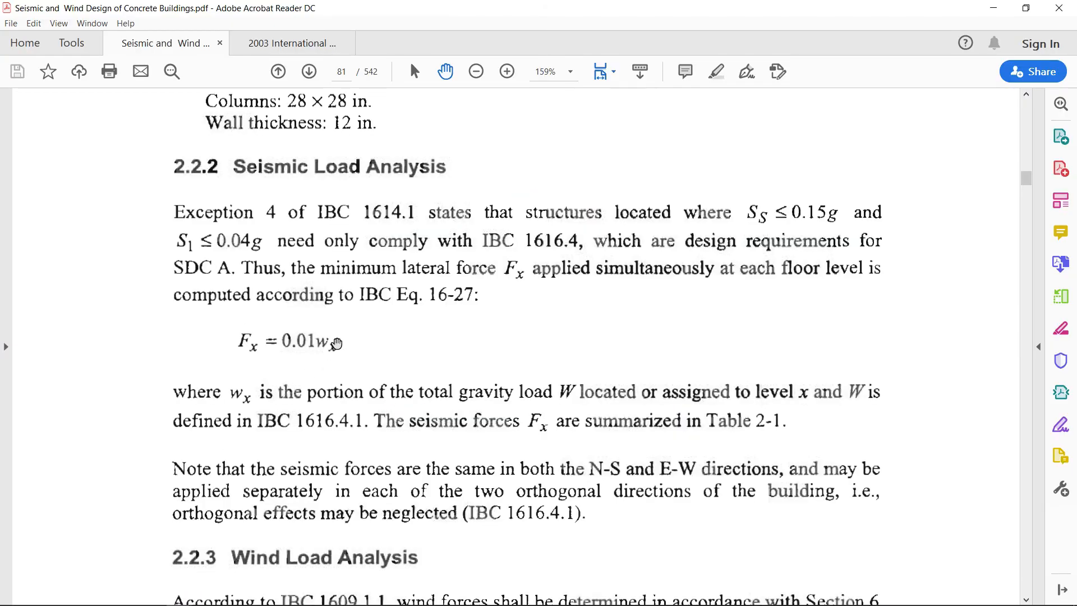
{"action": "scroll", "coordinate": [337, 343], "scroll_direction": "down", "scroll_amount": 15}
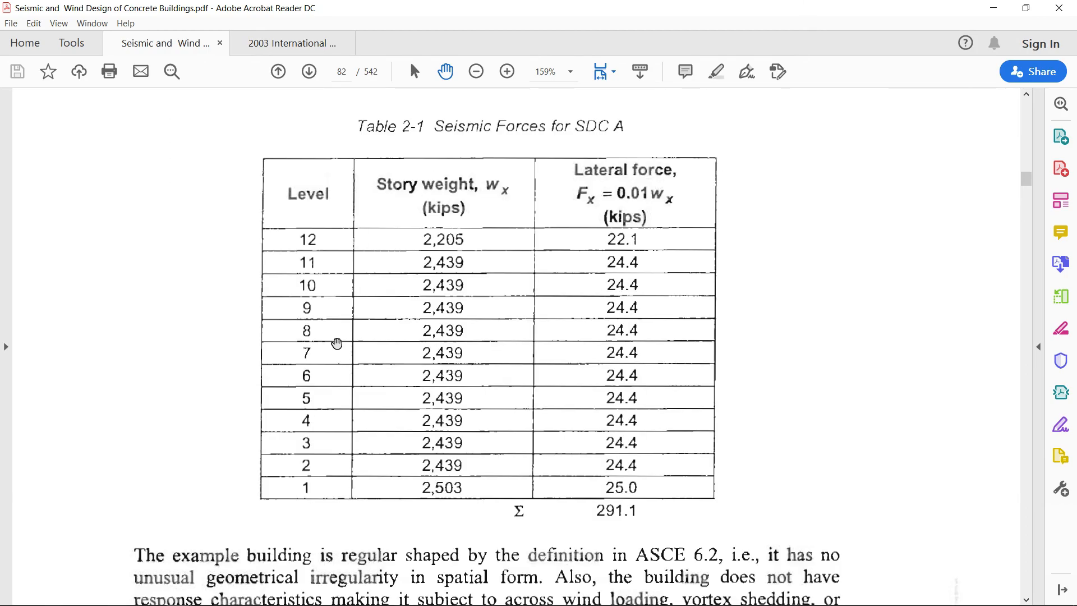